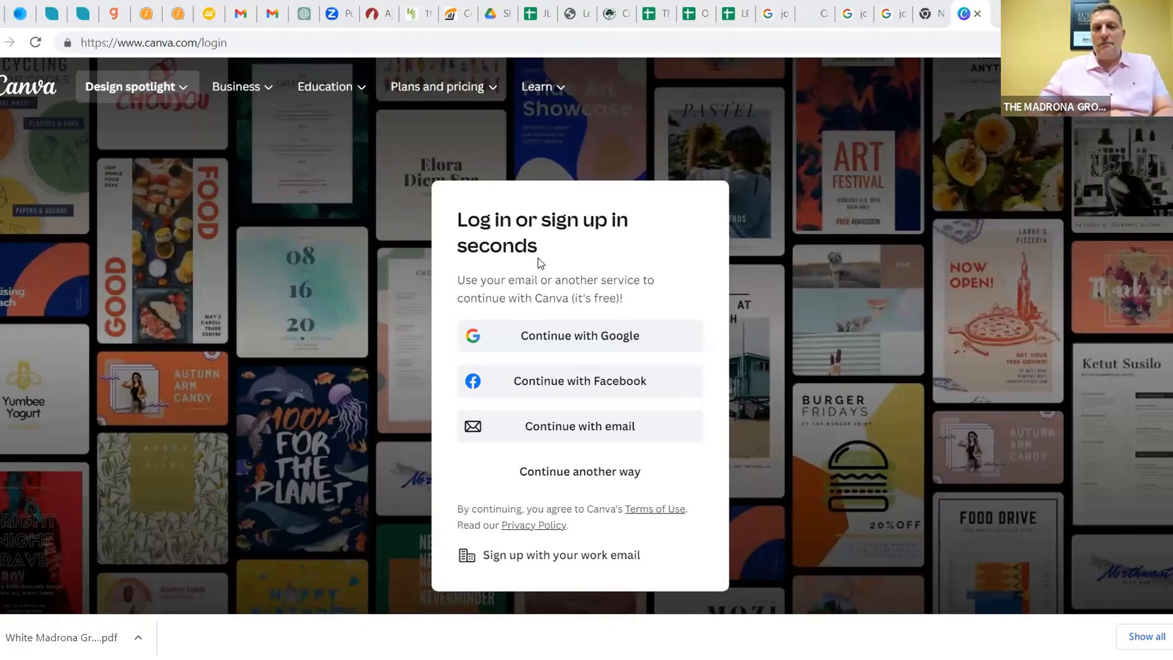
# Log in to Canva with the Google account and dismiss the premium trial offer
pyautogui.click(544, 324)
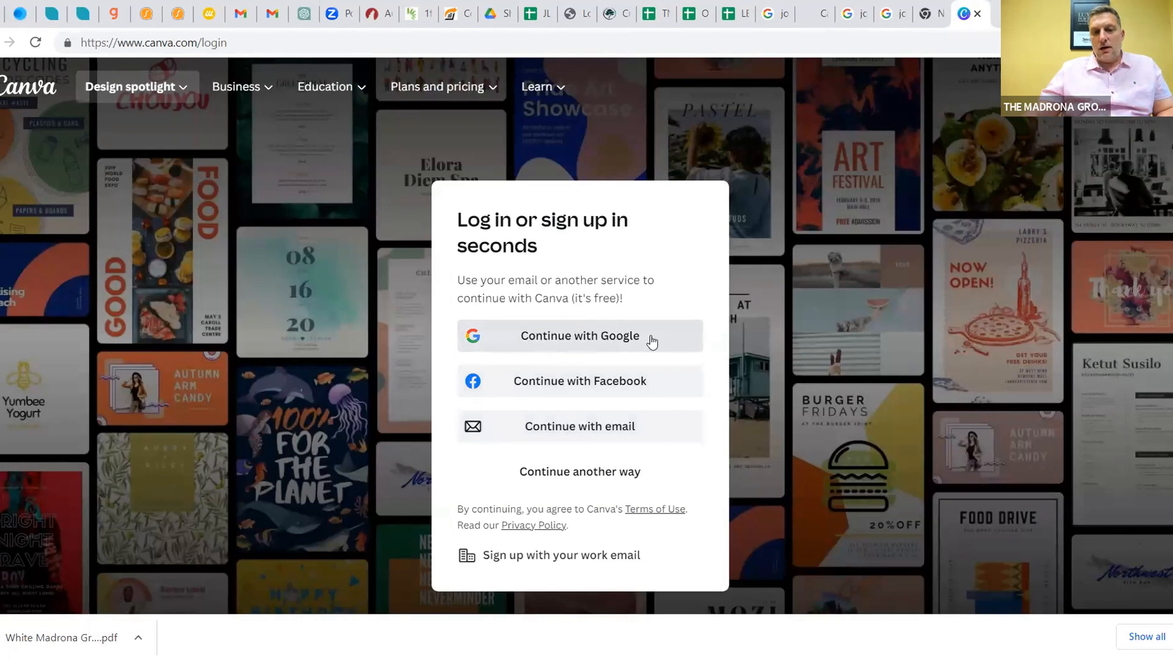
pyautogui.click(571, 335)
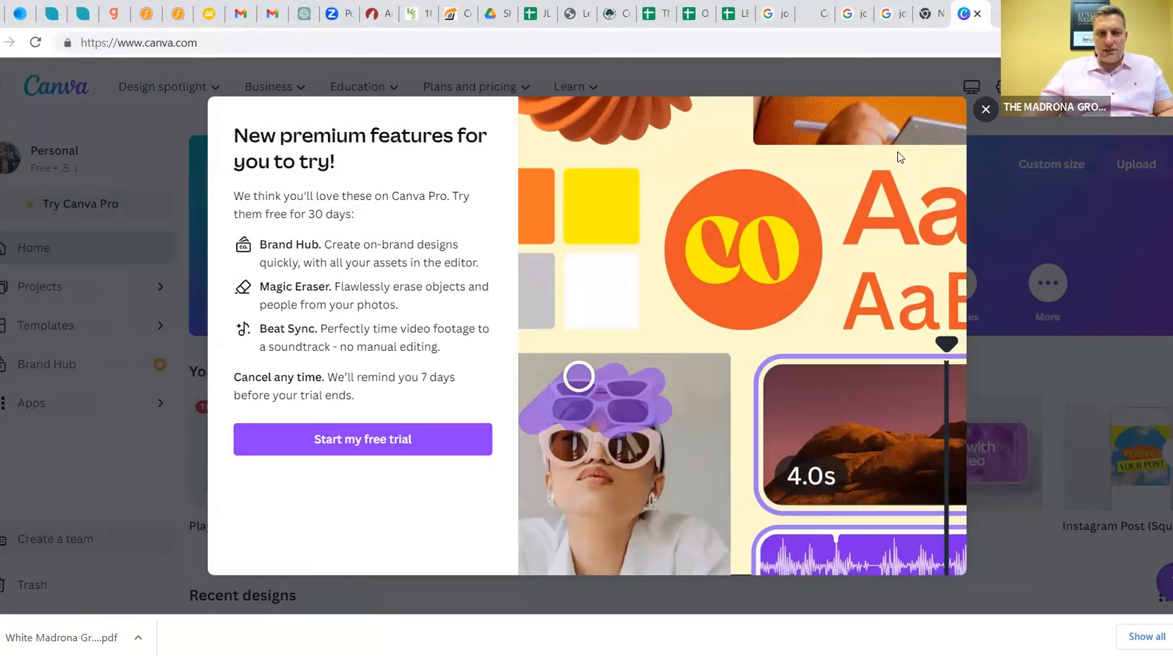
pyautogui.click(985, 111)
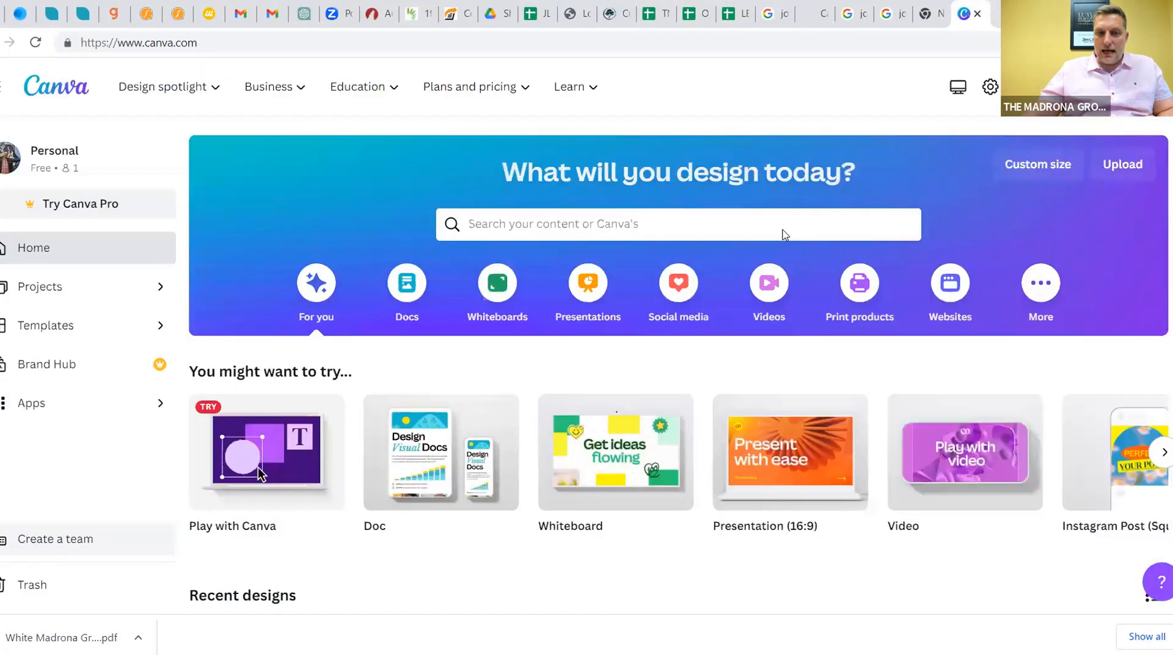
pyautogui.scroll(-7, 782, 232)
pyautogui.scroll(7, 782, 231)
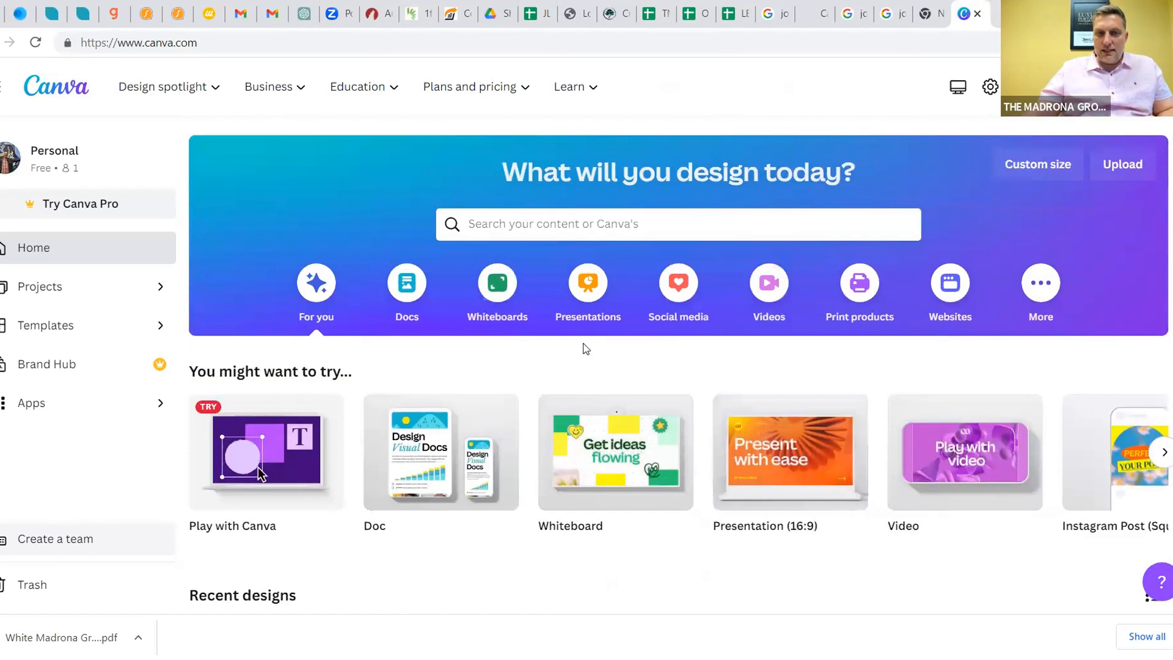
pyautogui.scroll(-5, 582, 339)
pyautogui.scroll(5, 584, 342)
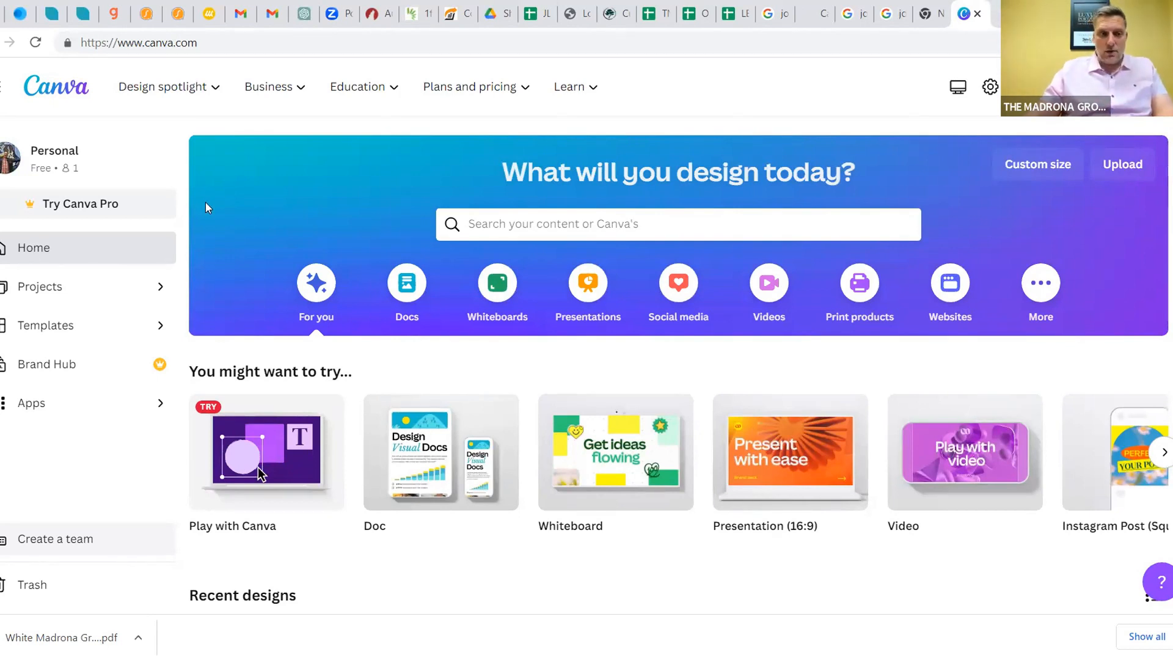
# Search Canva's templates for "real estate flyers"
pyautogui.click(508, 226)
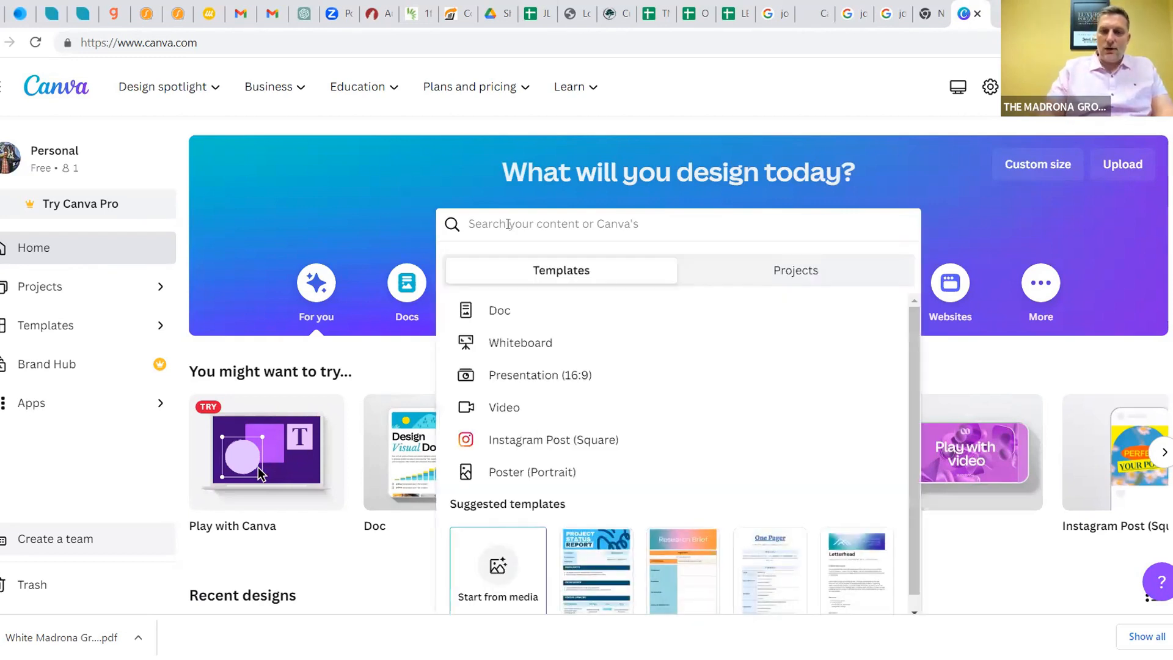
pyautogui.write('real estat')
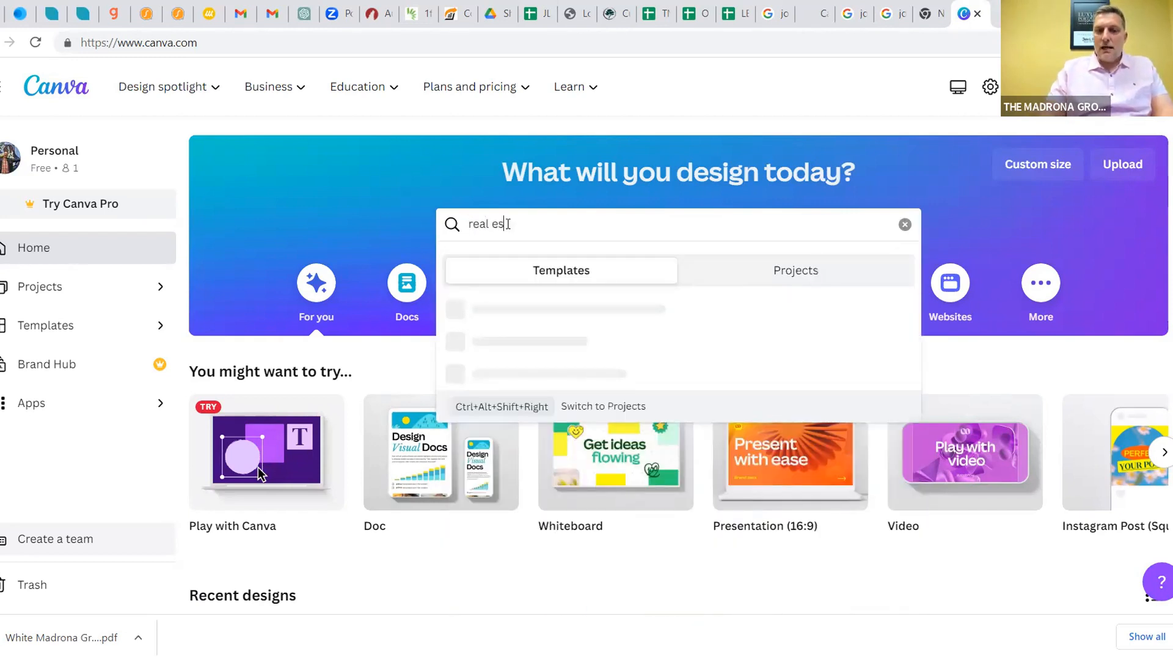
pyautogui.write('e flyers')
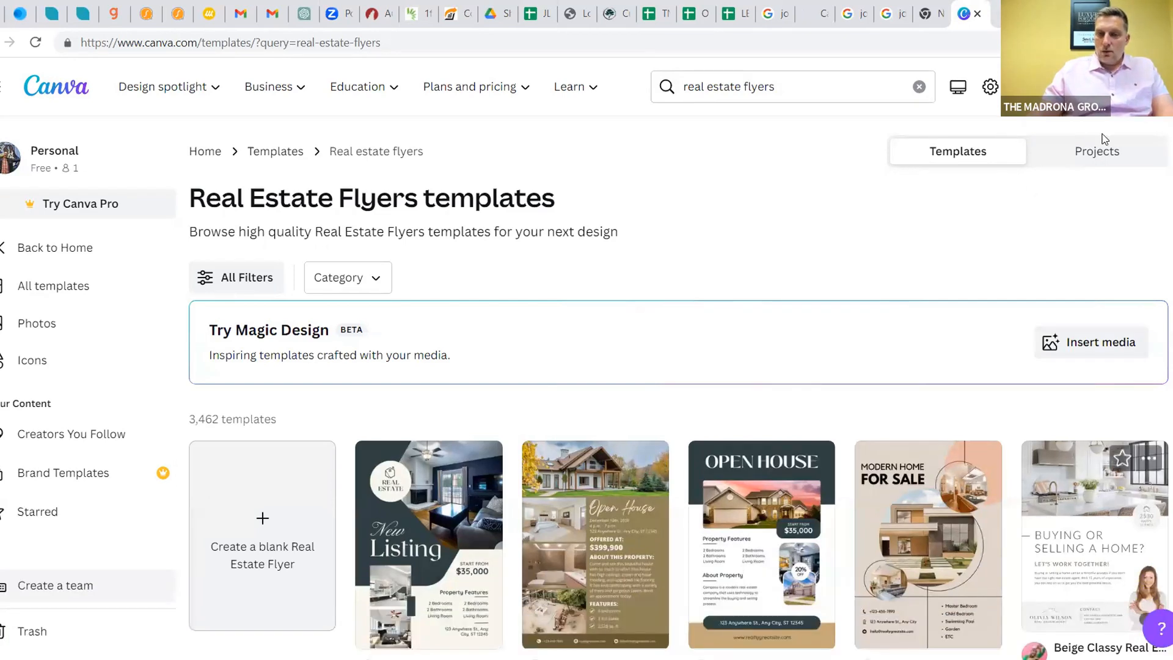
# Browse the real estate flyer templates to compare their layouts and see which ones are free, paid or Pro
pyautogui.scroll(-6, 478, 310)
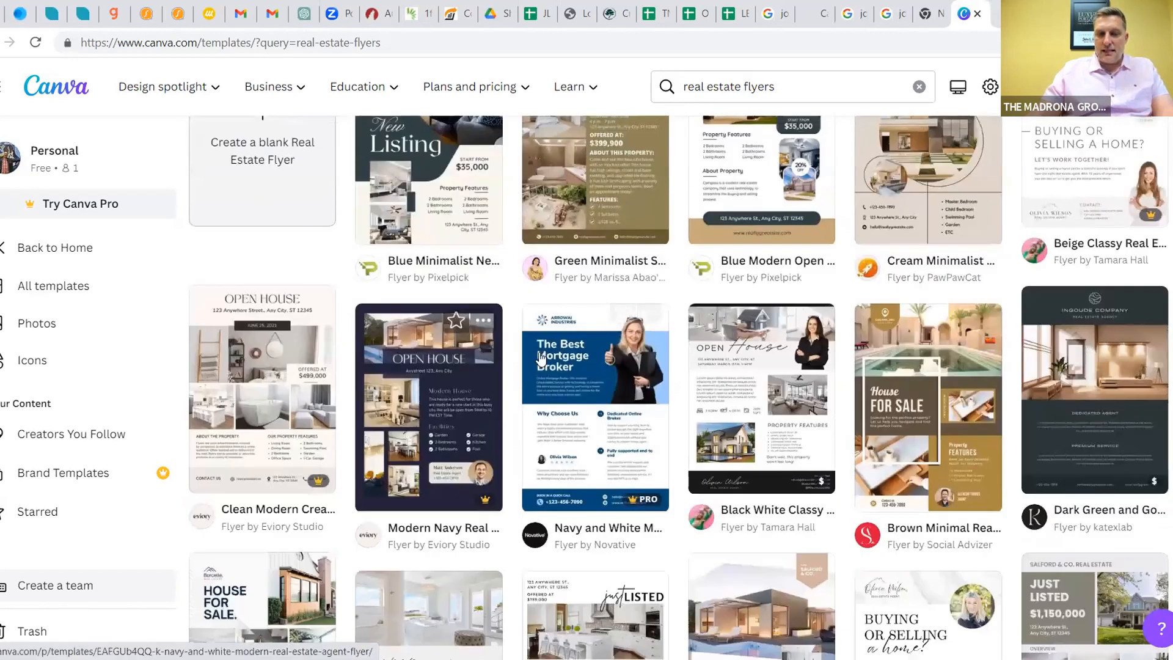
pyautogui.scroll(-1, 540, 318)
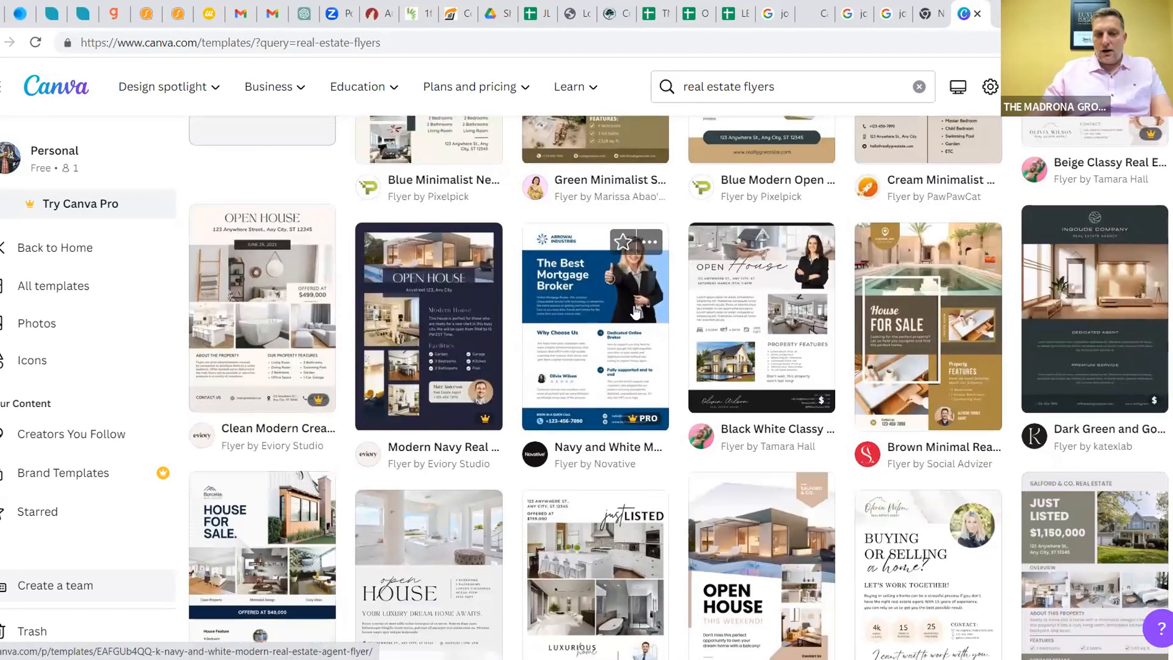
pyautogui.scroll(-4, 693, 310)
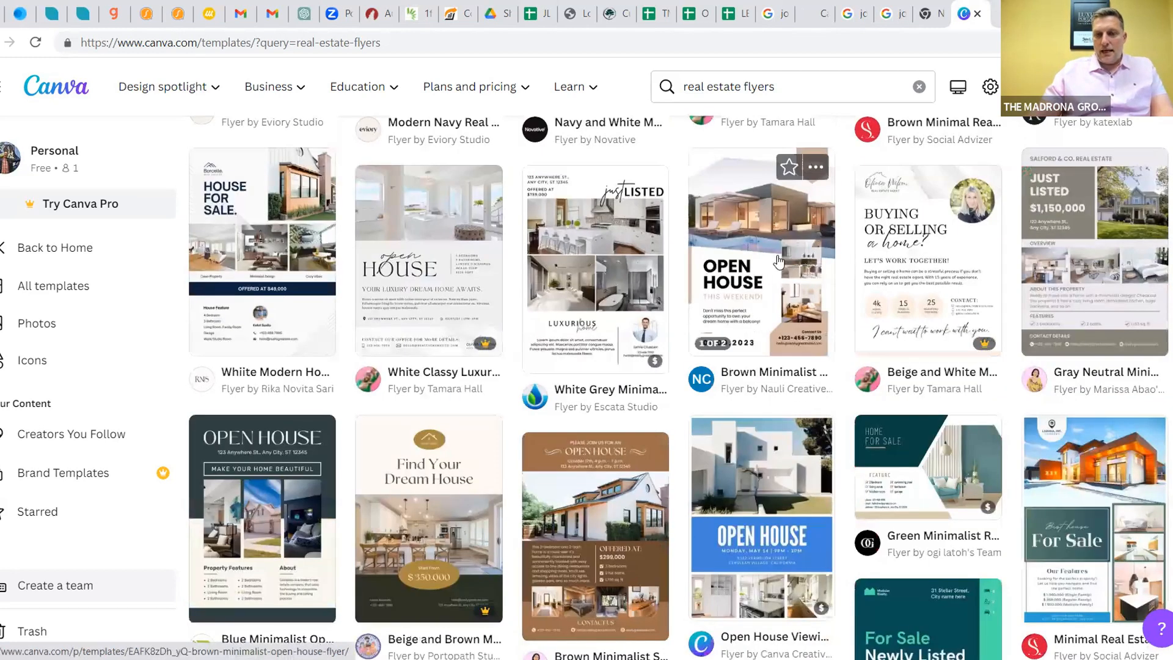
pyautogui.moveTo(478, 348)
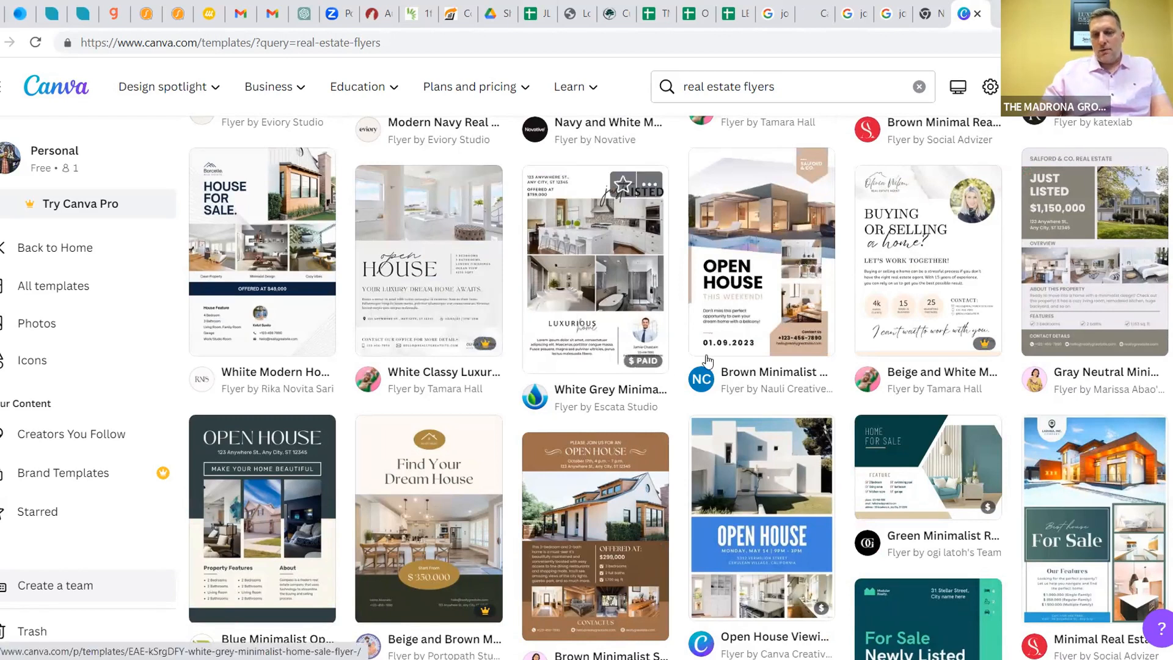
pyautogui.scroll(-2, 792, 259)
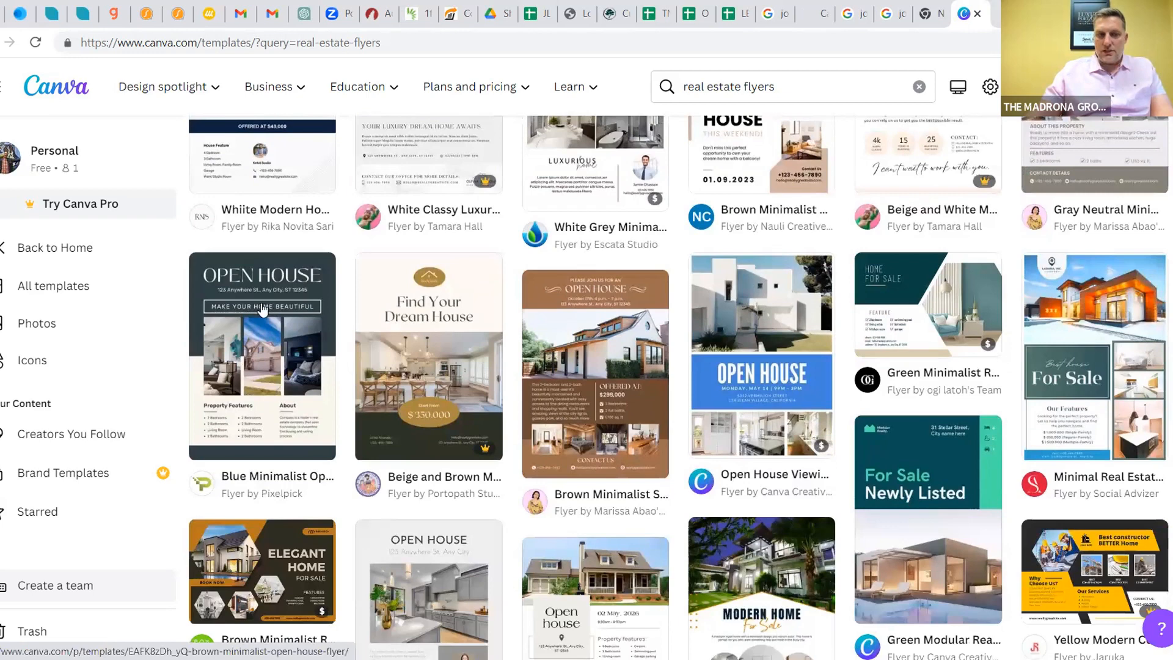
pyautogui.scroll(-4, 666, 293)
pyautogui.scroll(-8, 667, 293)
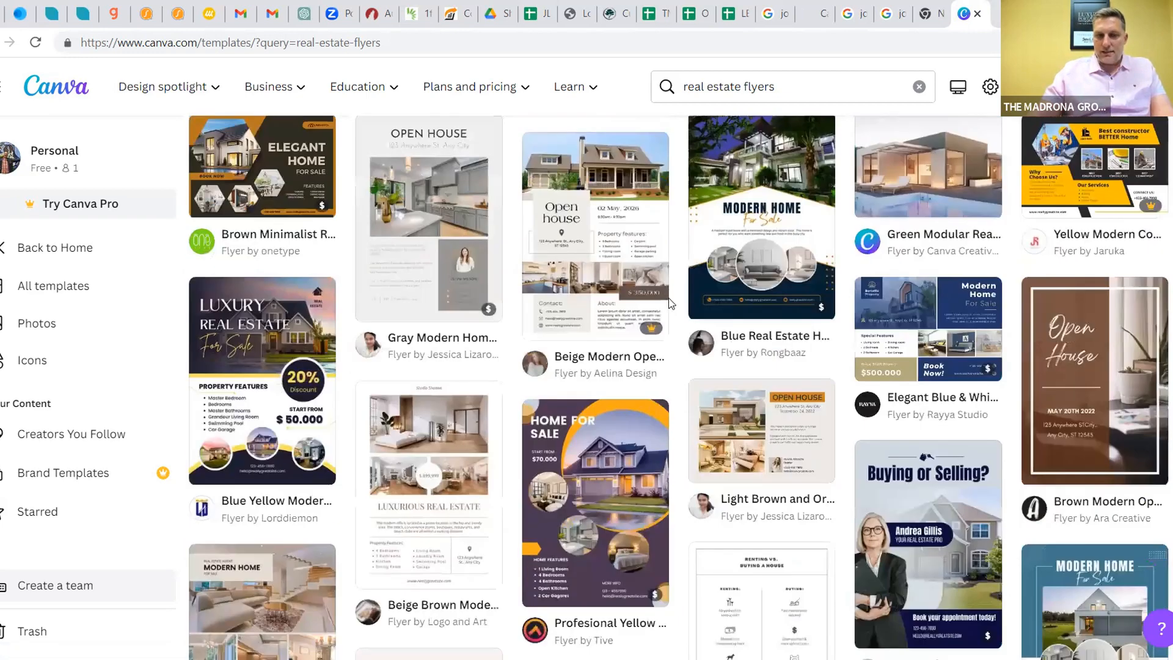
pyautogui.scroll(-1, 649, 294)
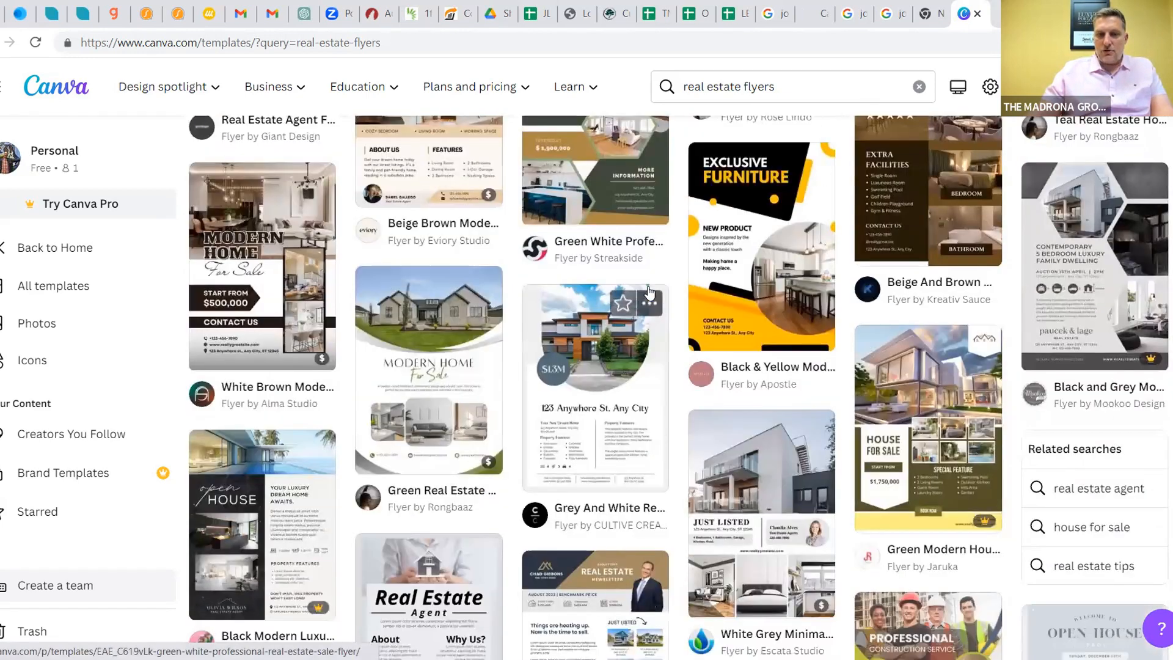
pyautogui.scroll(-6, 725, 214)
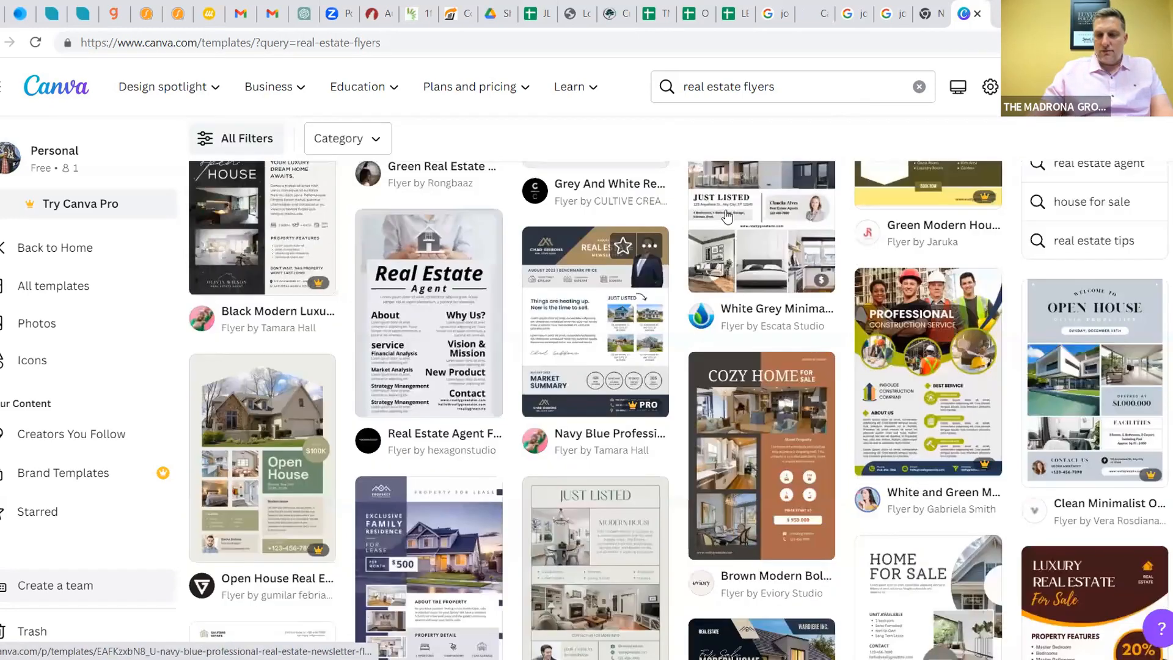
pyautogui.scroll(-5, 666, 266)
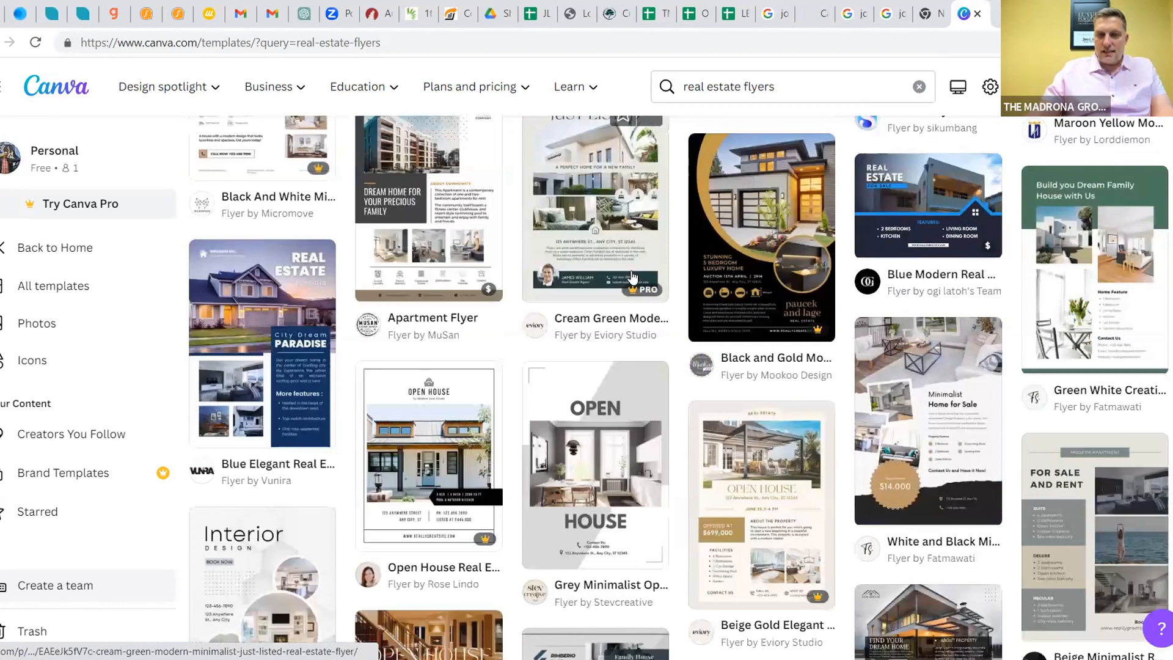
pyautogui.scroll(1, 554, 272)
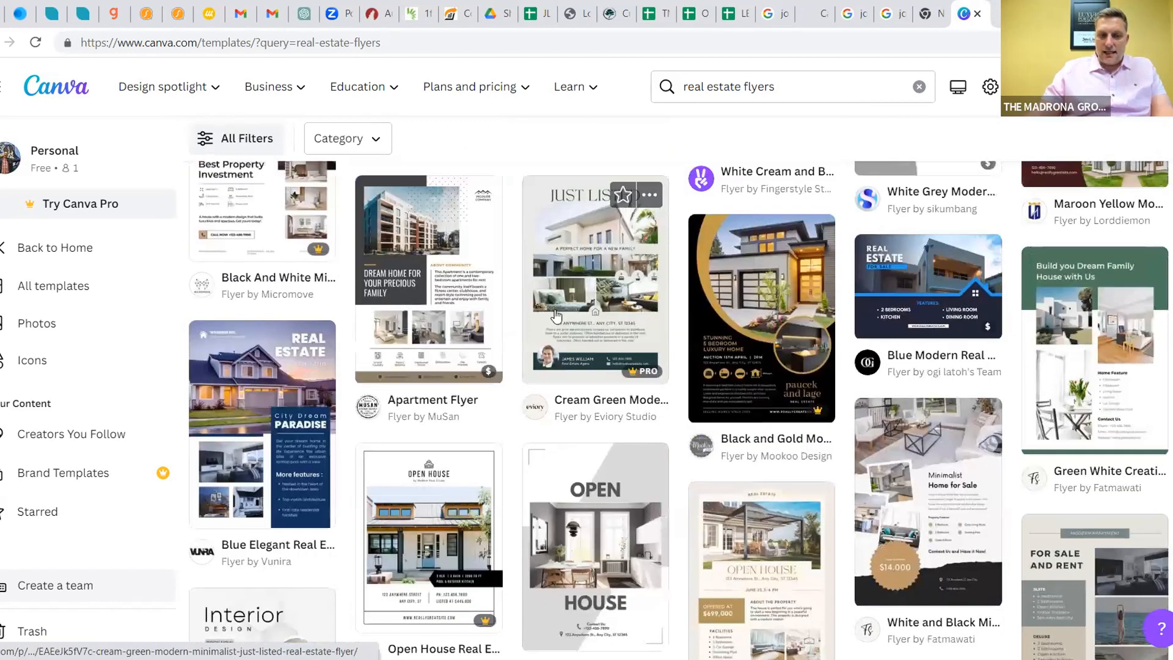
pyautogui.scroll(-5, 638, 302)
pyautogui.scroll(1, 635, 299)
pyautogui.scroll(-2, 622, 295)
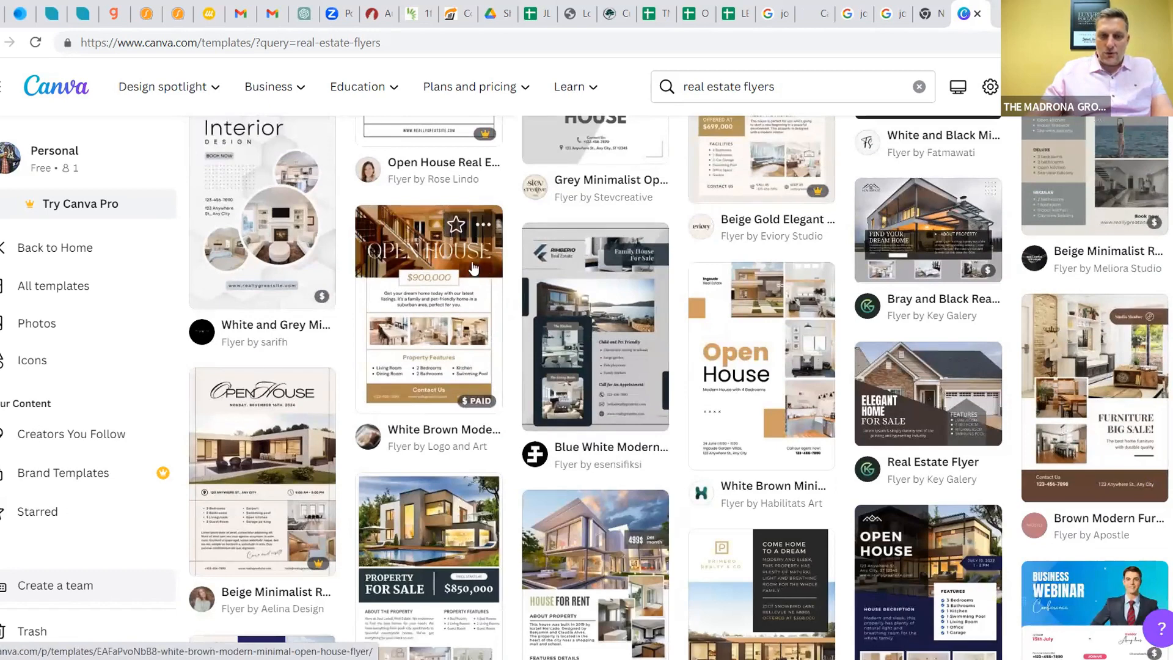
pyautogui.scroll(-2, 480, 273)
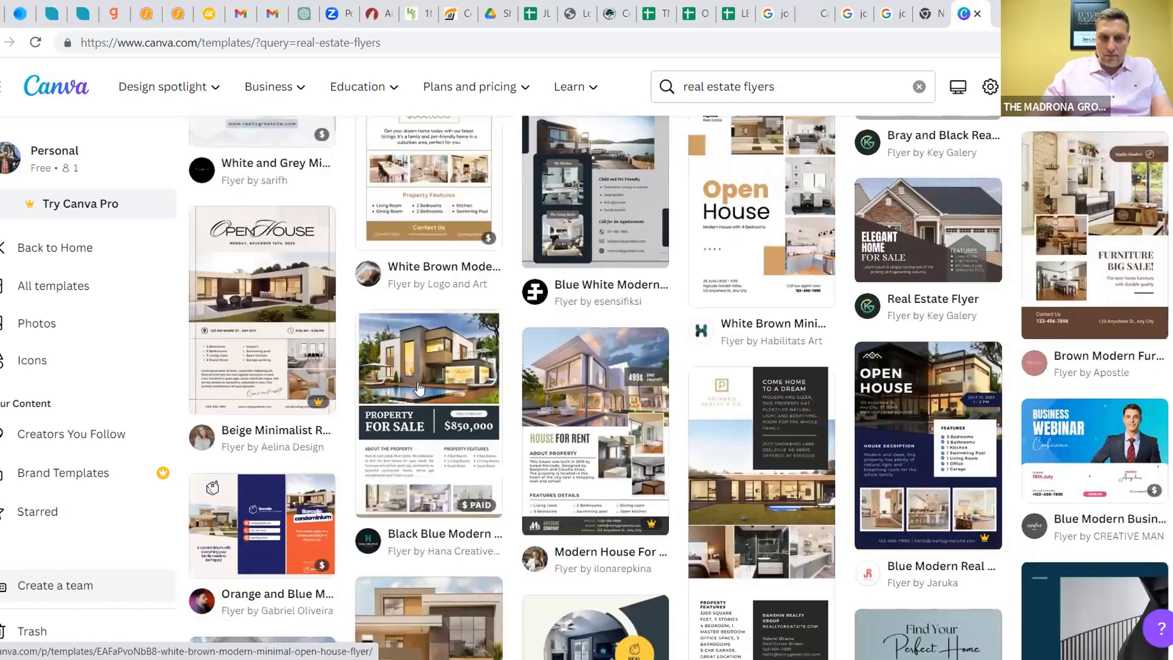
pyautogui.scroll(-1, 609, 311)
pyautogui.scroll(-1, 764, 329)
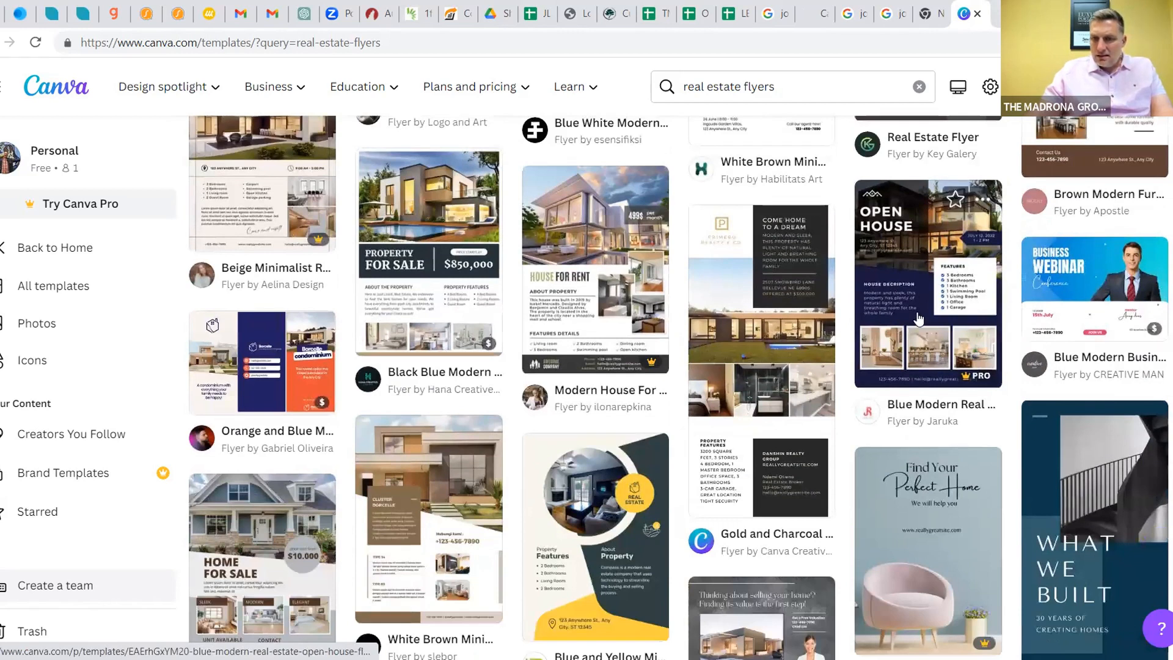
pyautogui.scroll(-1, 734, 374)
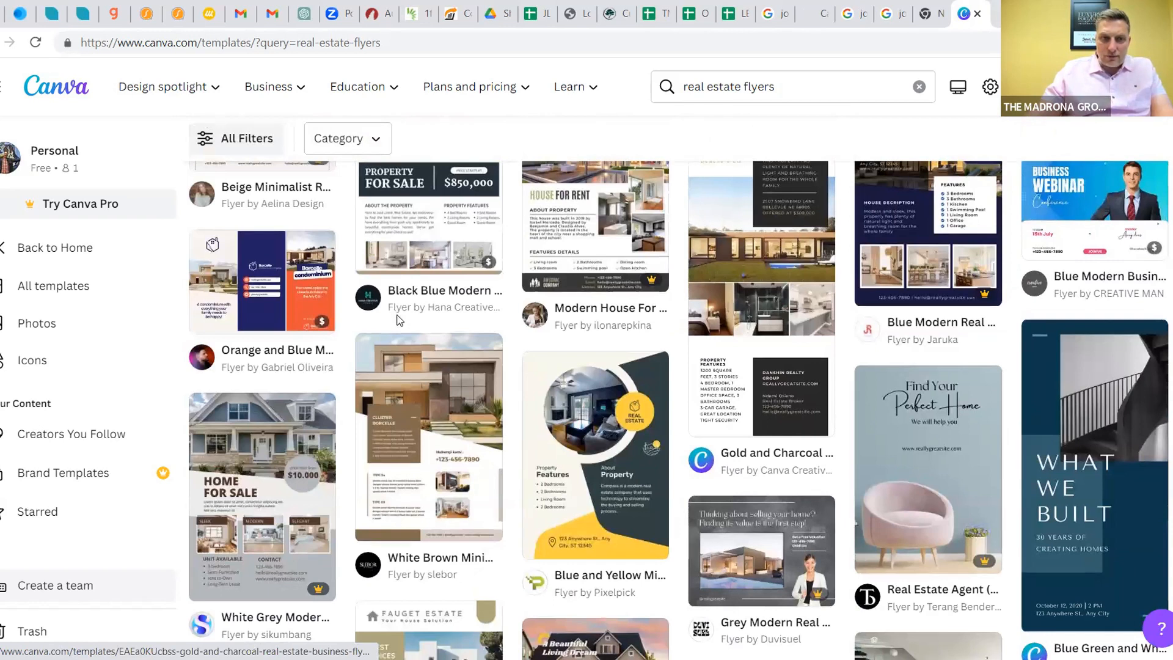
# Filter the real estate flyer templates by price to show only the free ones
pyautogui.scroll(10, 397, 319)
pyautogui.click(350, 286)
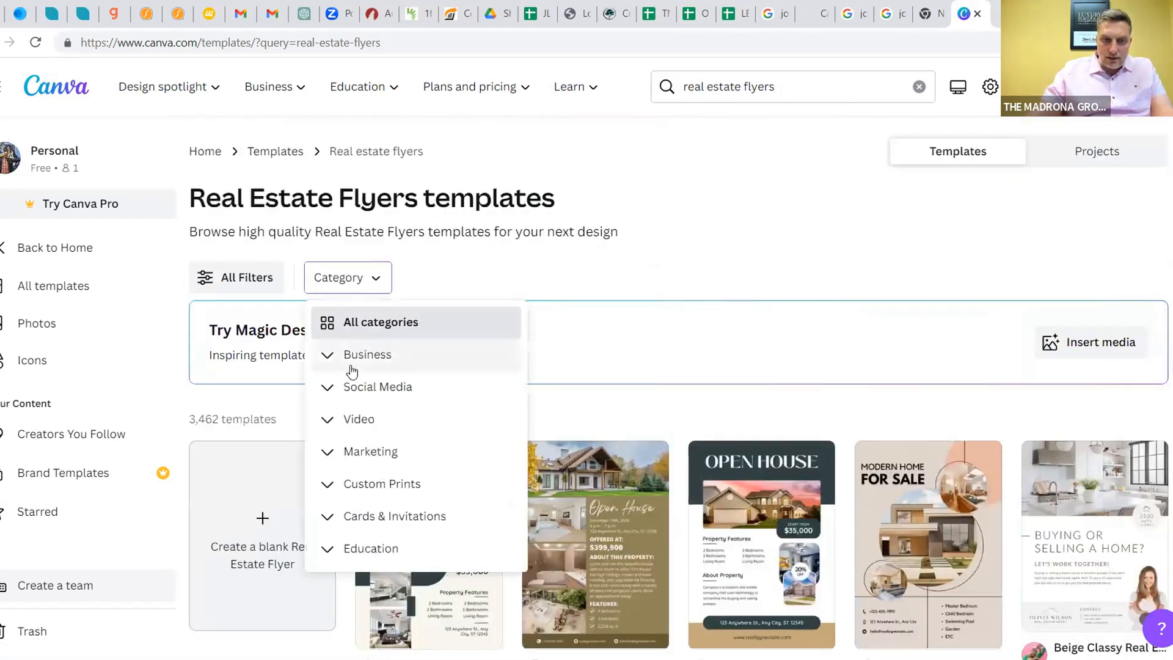
pyautogui.click(348, 283)
pyautogui.click(238, 277)
pyautogui.scroll(-10, 57, 389)
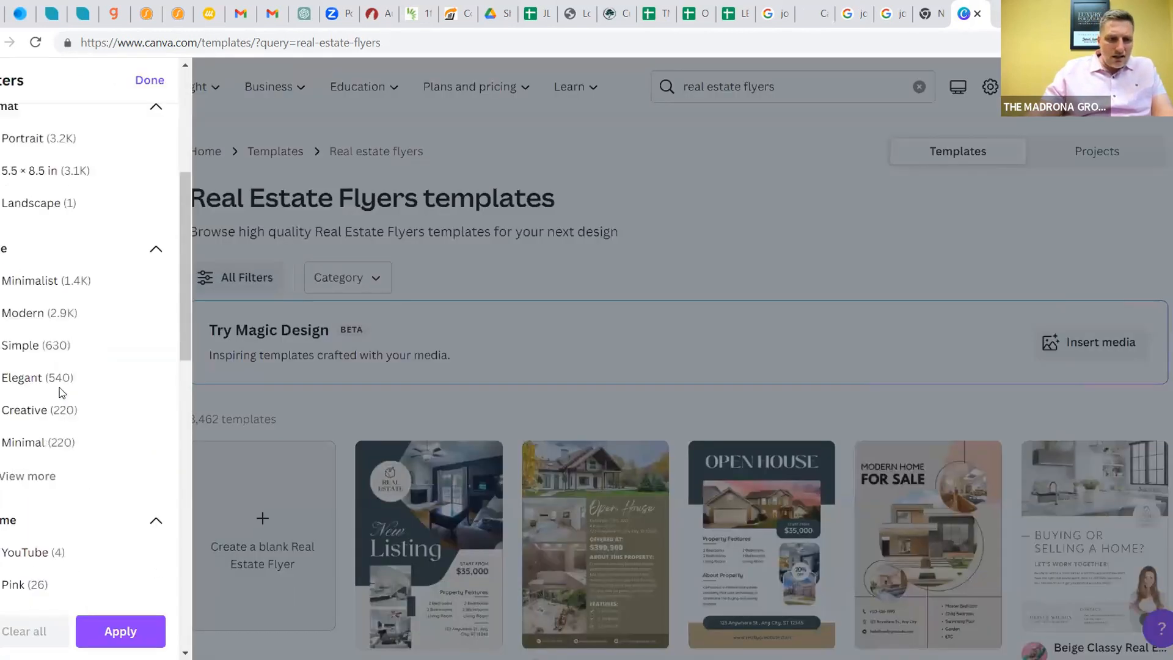
pyautogui.scroll(-10, 6, 318)
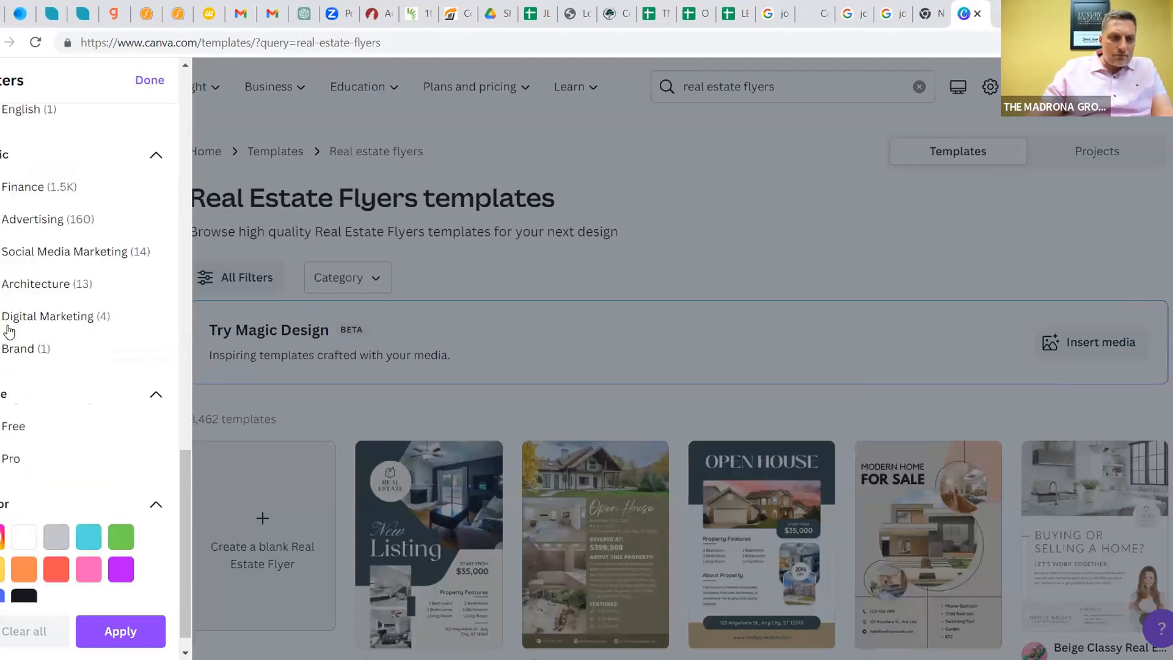
pyautogui.click(115, 633)
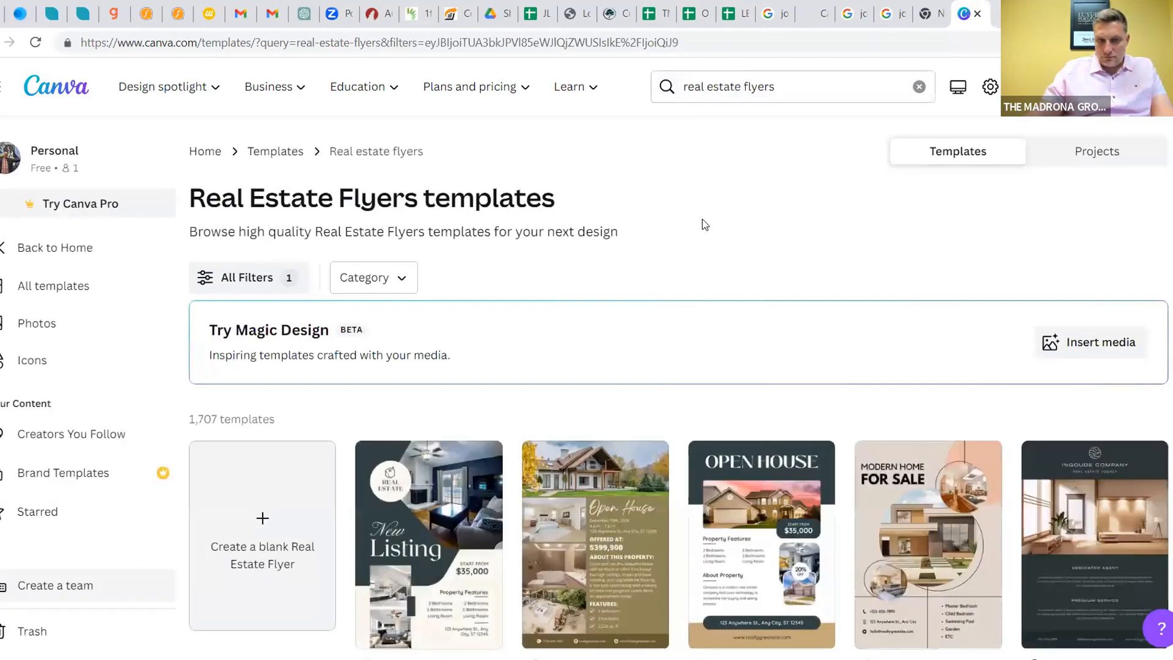
# Find and open the Gray Neutral Minimalist Simple Professional Just Listed Real Estate Flyer template among the filtered results
pyautogui.scroll(-3, 702, 220)
pyautogui.scroll(-2, 722, 209)
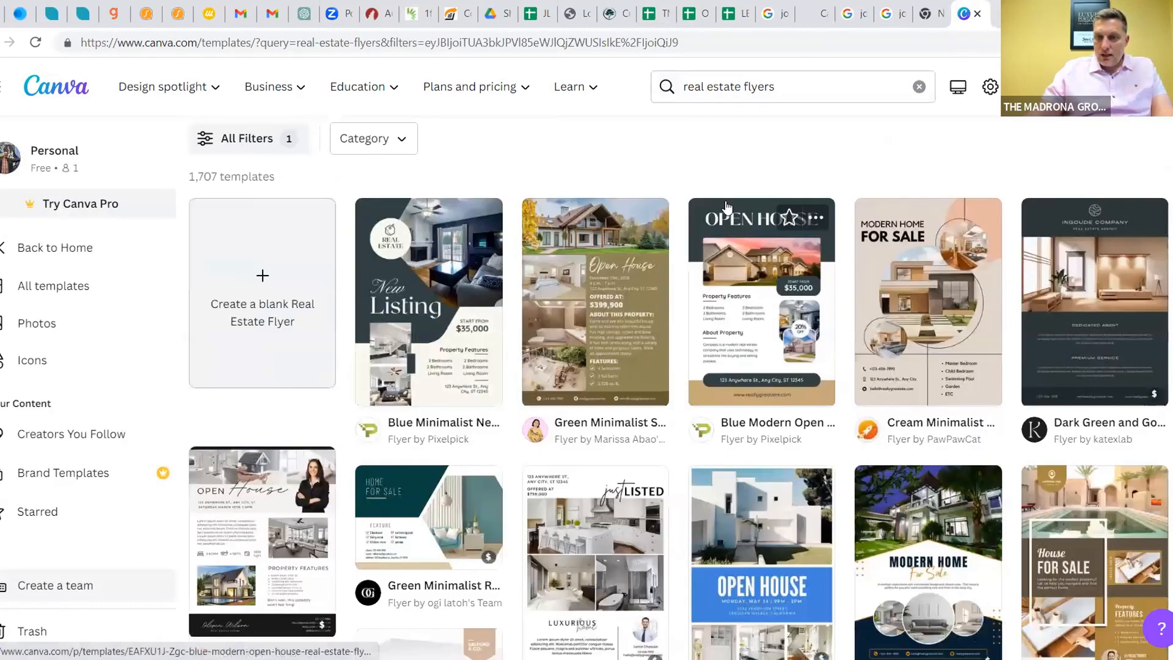
pyautogui.scroll(-3, 725, 208)
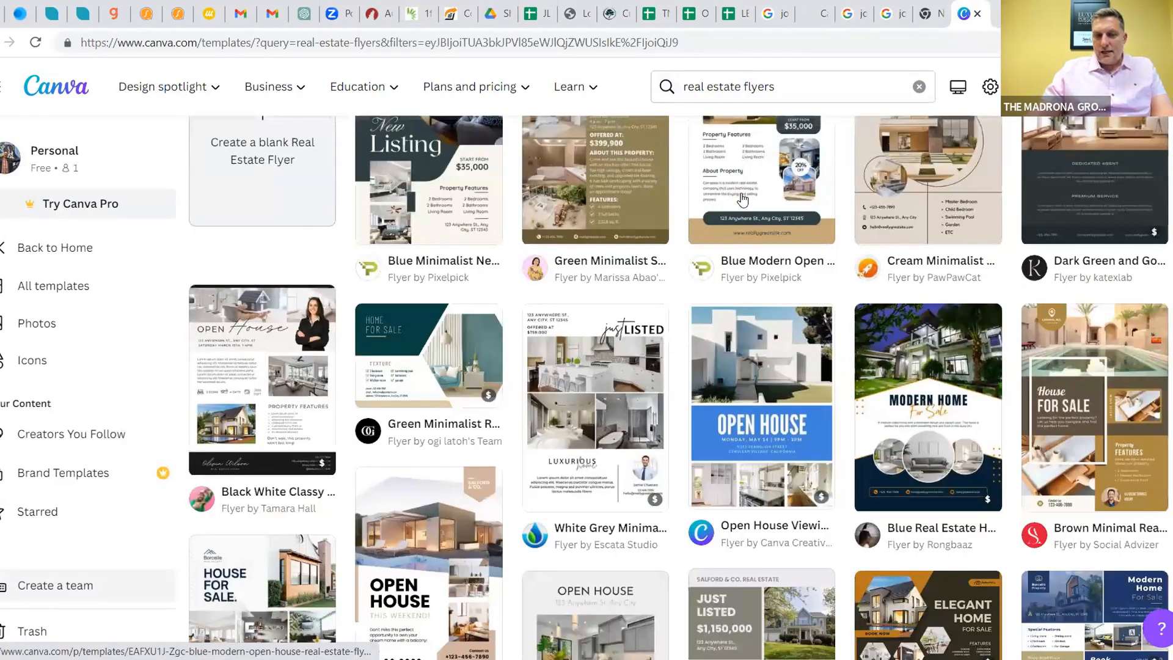
pyautogui.scroll(-1, 742, 198)
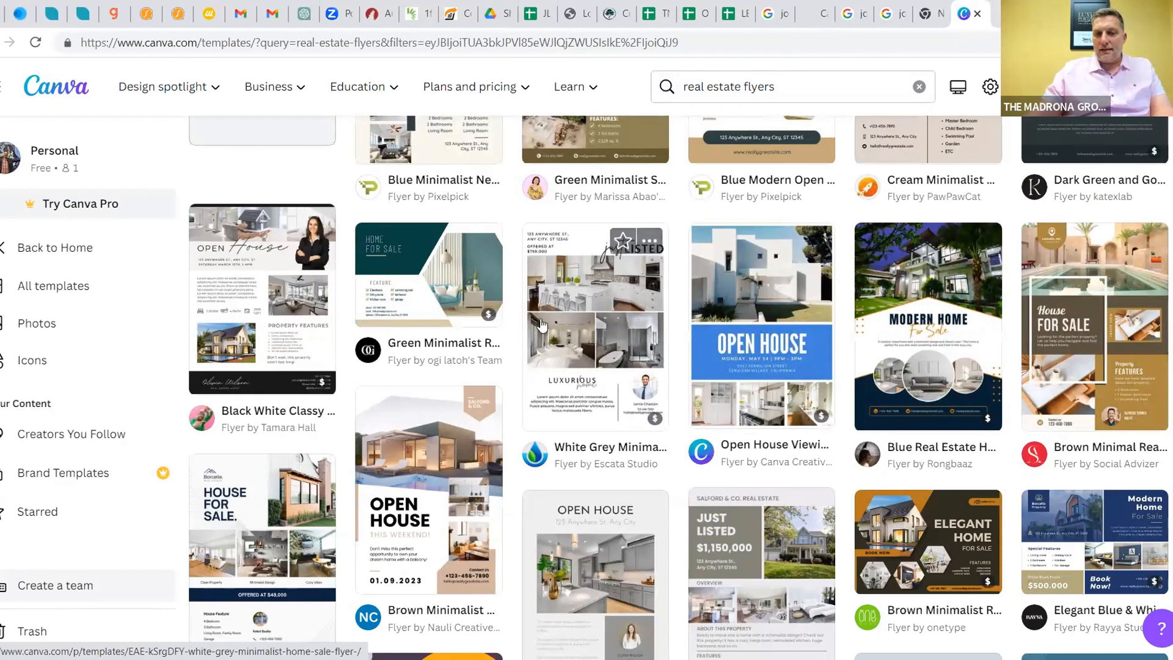
pyautogui.scroll(-3, 785, 321)
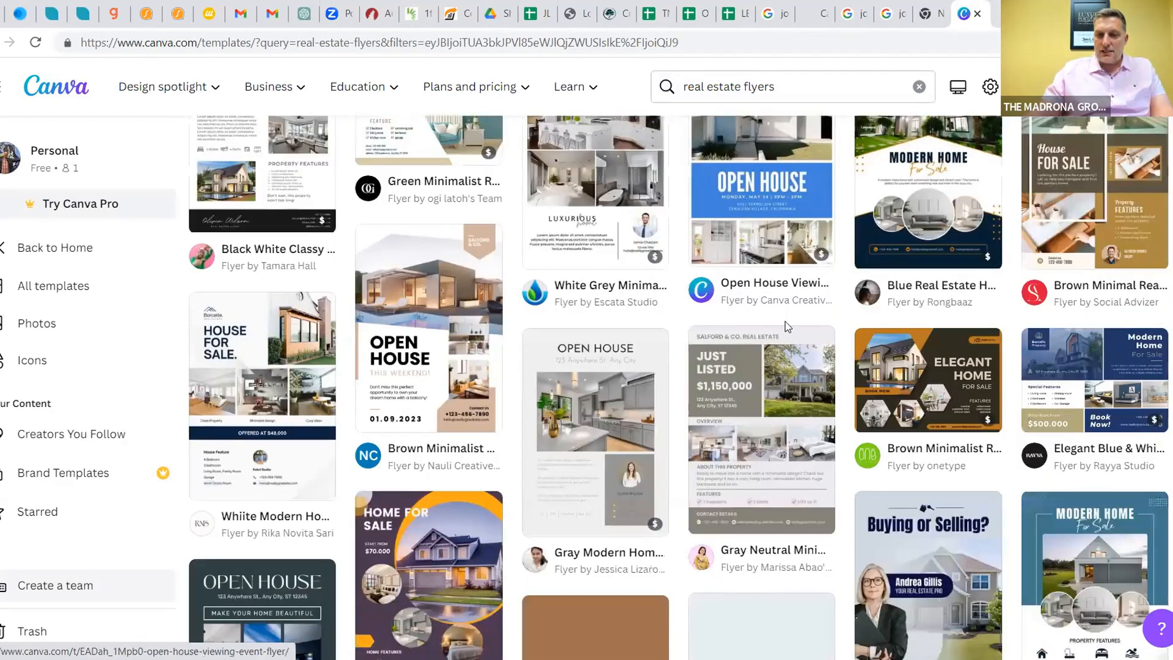
pyautogui.scroll(-1, 785, 321)
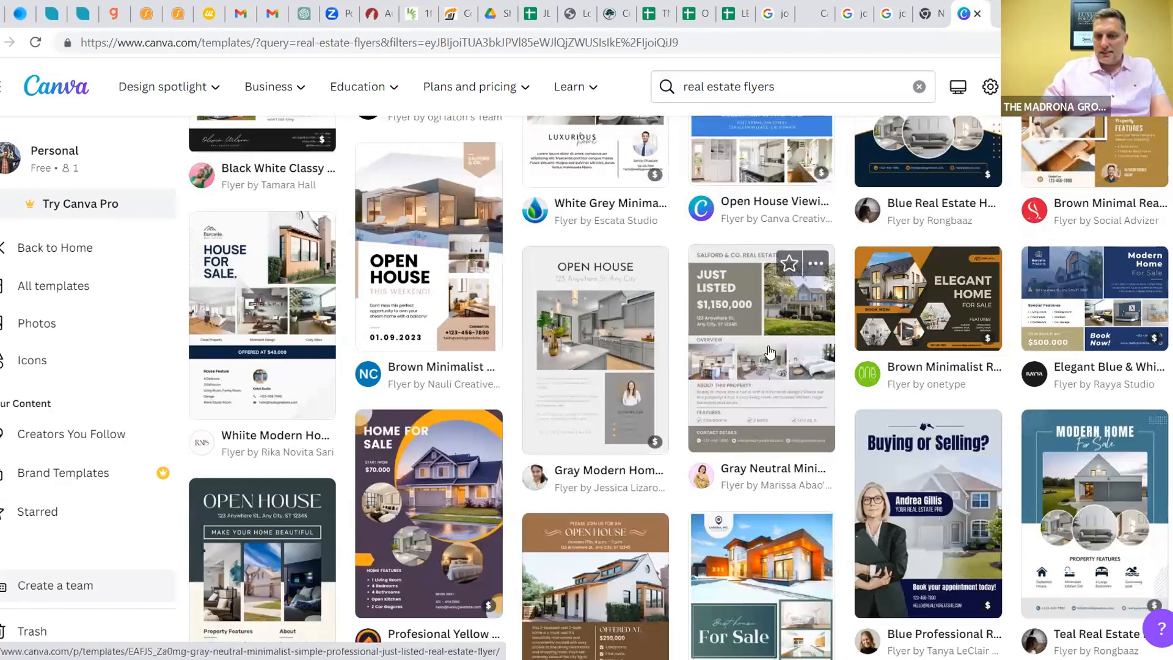
pyautogui.click(768, 352)
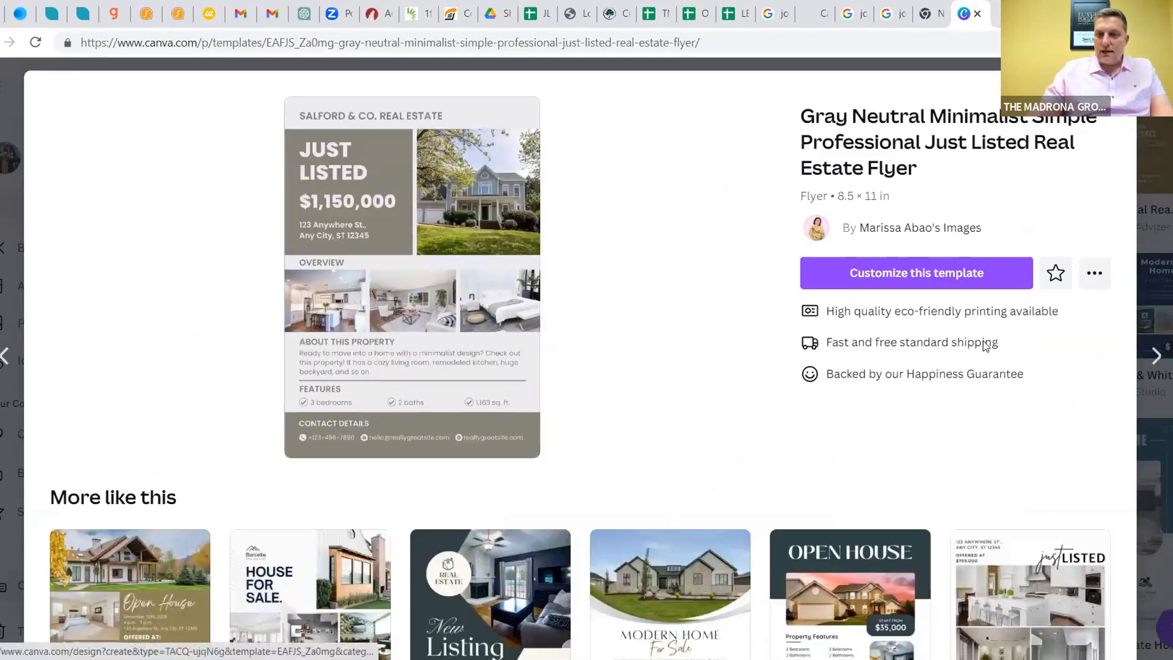
# Start customizing the Just Listed flyer template in the editor and skip the introductory tour
pyautogui.click(894, 282)
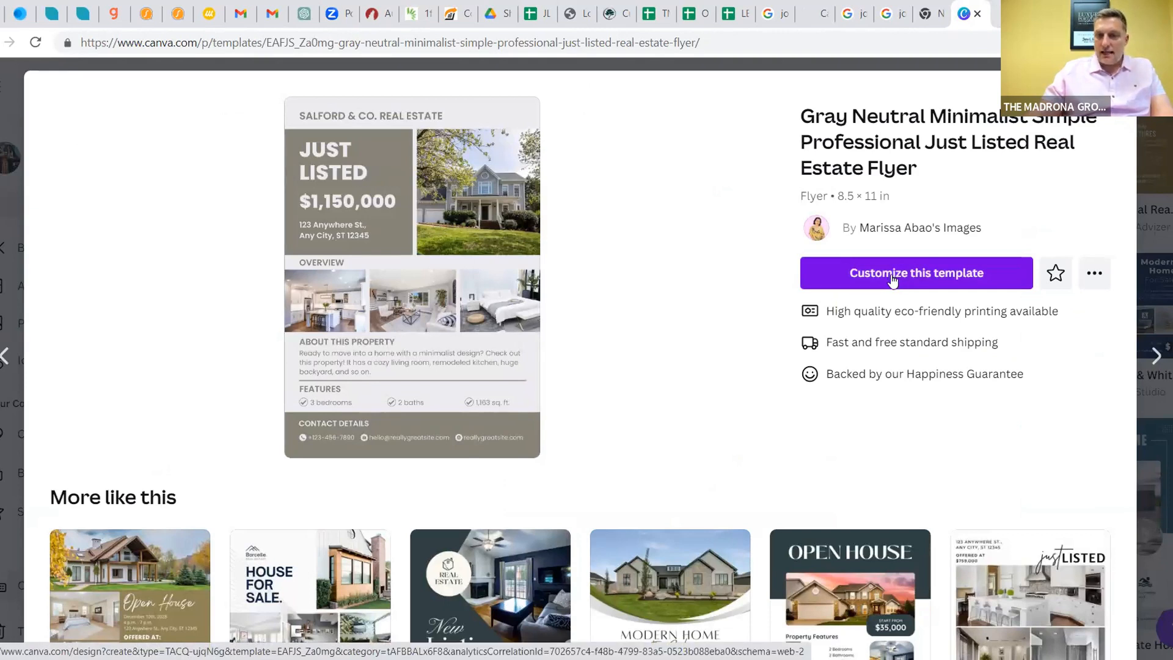
pyautogui.click(893, 279)
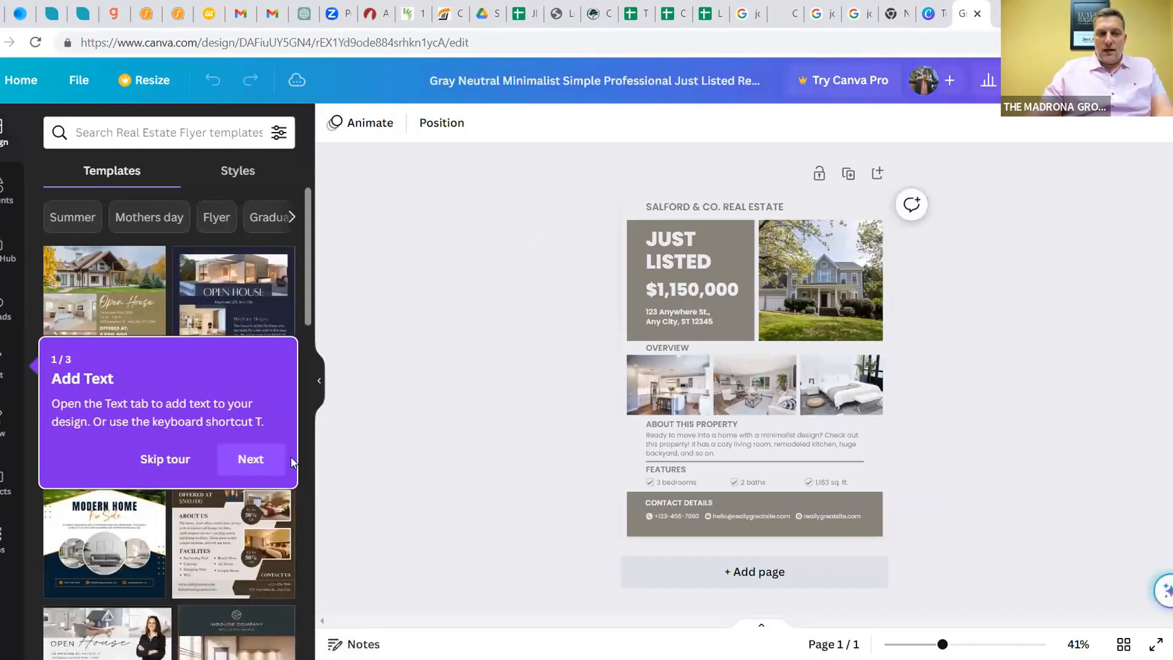
pyautogui.click(156, 464)
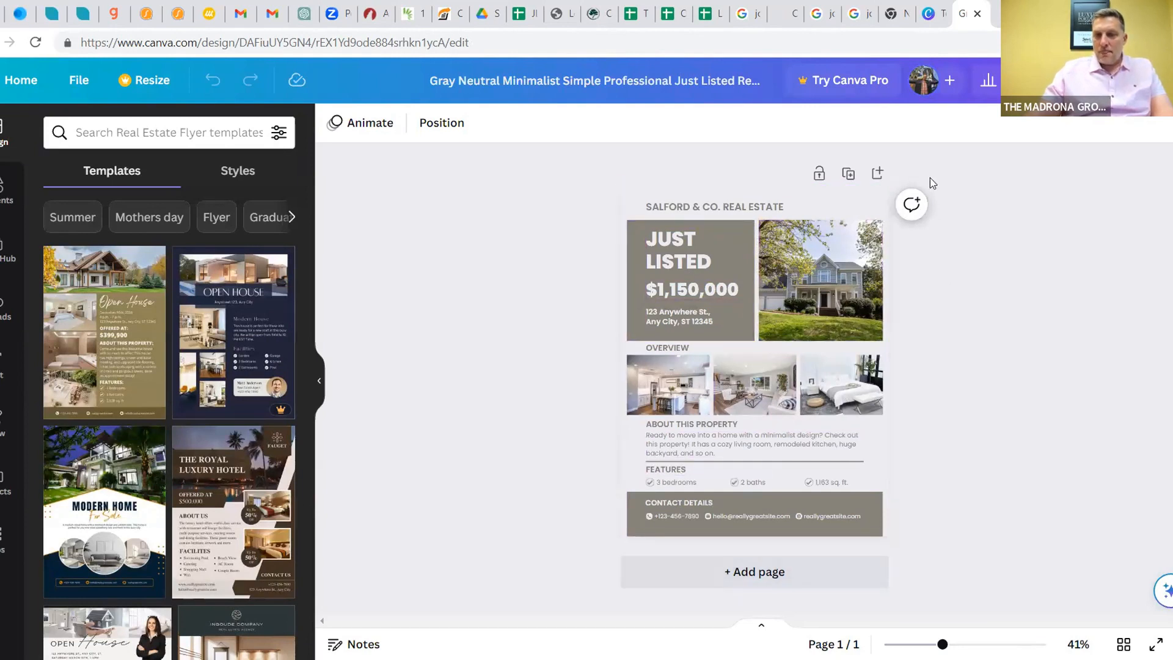
# Open the custom colour picker for the gray block behind the Just Listed heading
pyautogui.moveTo(942, 644); pyautogui.dragTo(970, 643)
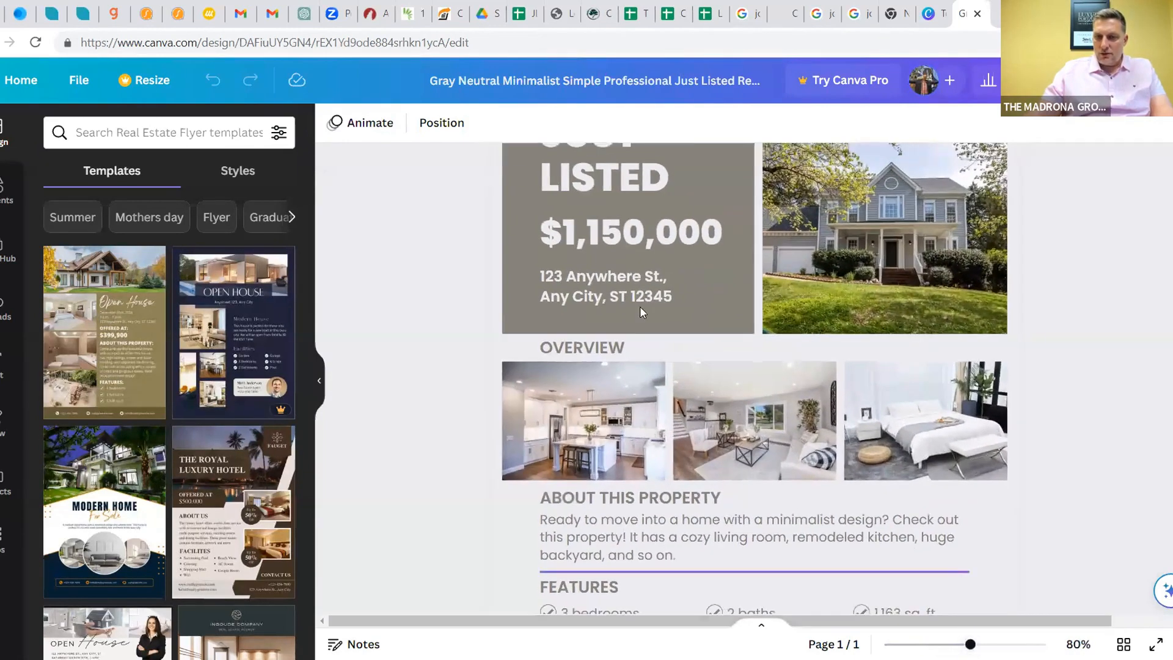
pyautogui.scroll(3, 466, 338)
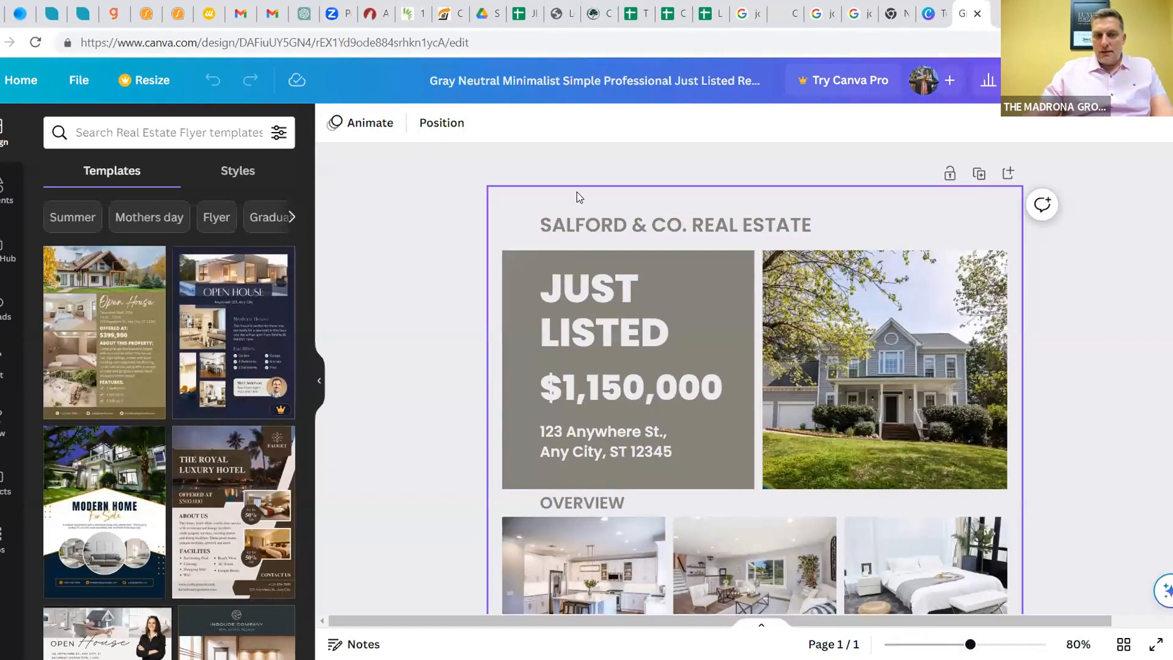
pyautogui.click(520, 269)
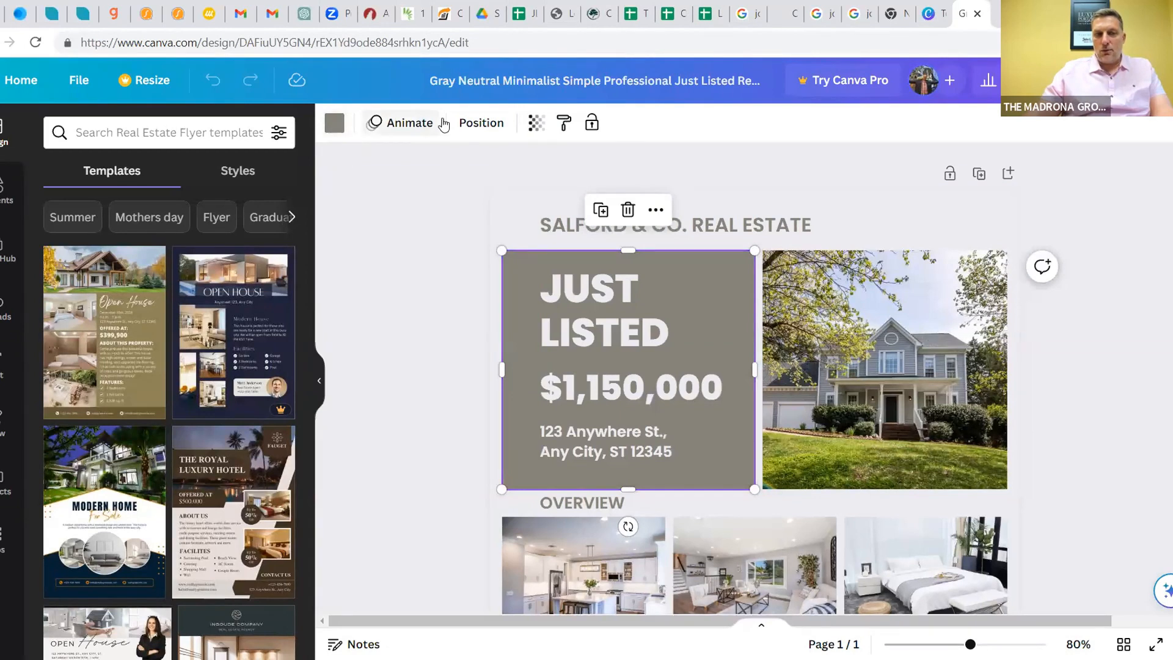
pyautogui.click(332, 124)
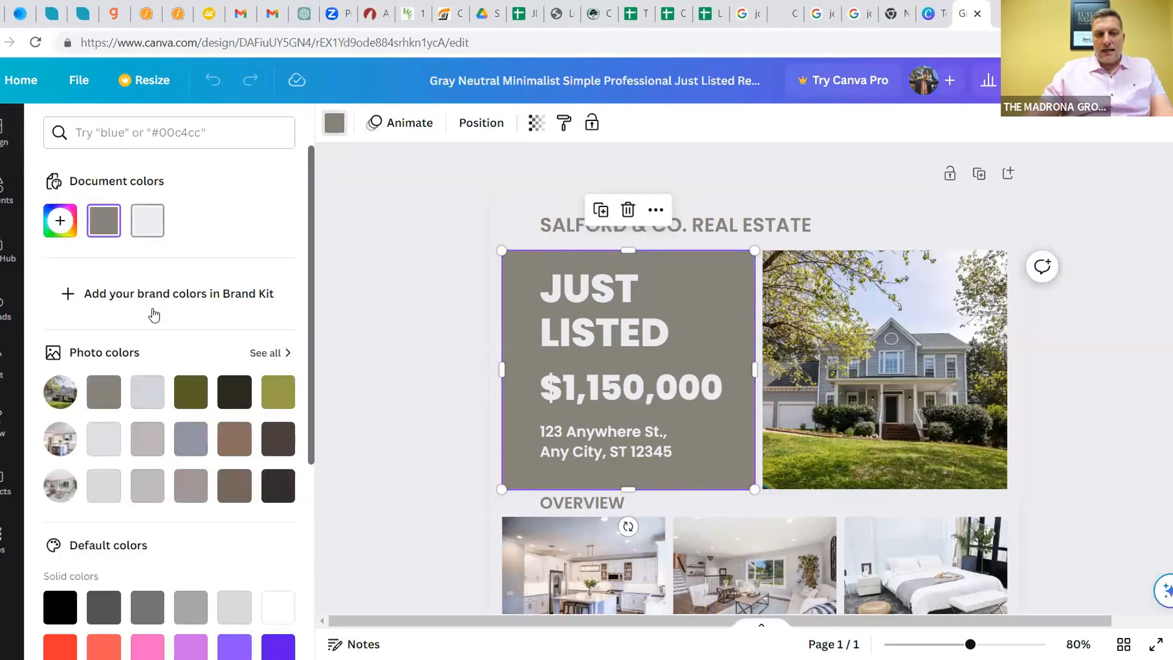
pyautogui.scroll(-5, 110, 366)
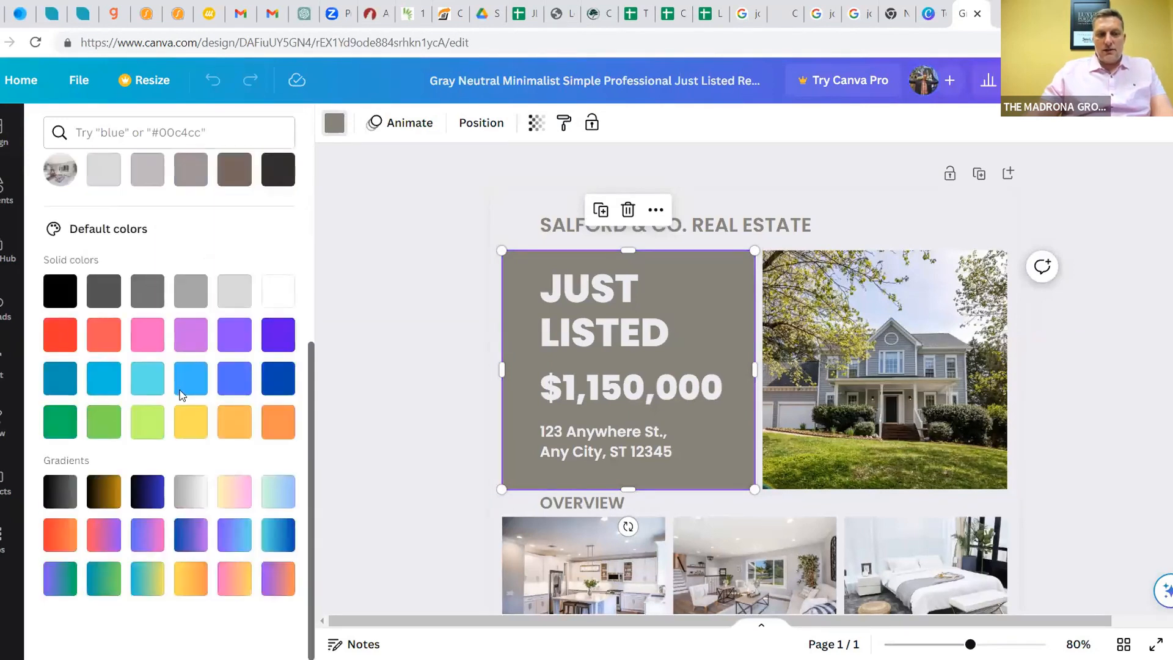
pyautogui.scroll(5, 228, 422)
pyautogui.click(60, 221)
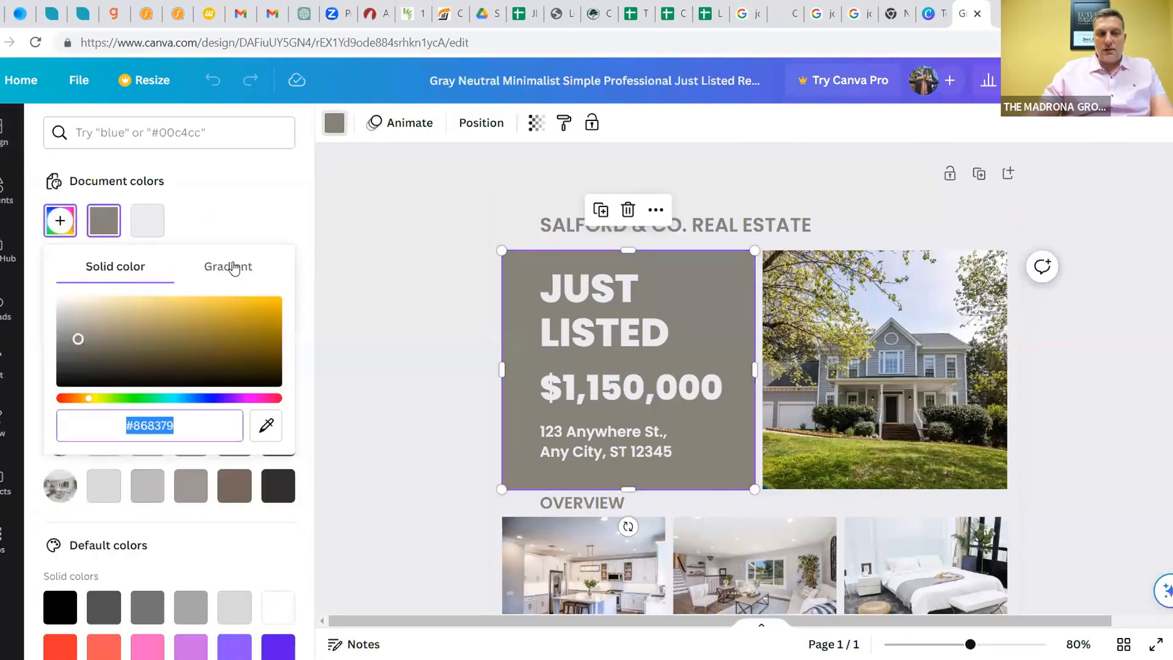
pyautogui.doubleClick(148, 424)
pyautogui.write('04')
pyautogui.doubleClick(146, 424)
pyautogui.write('3')
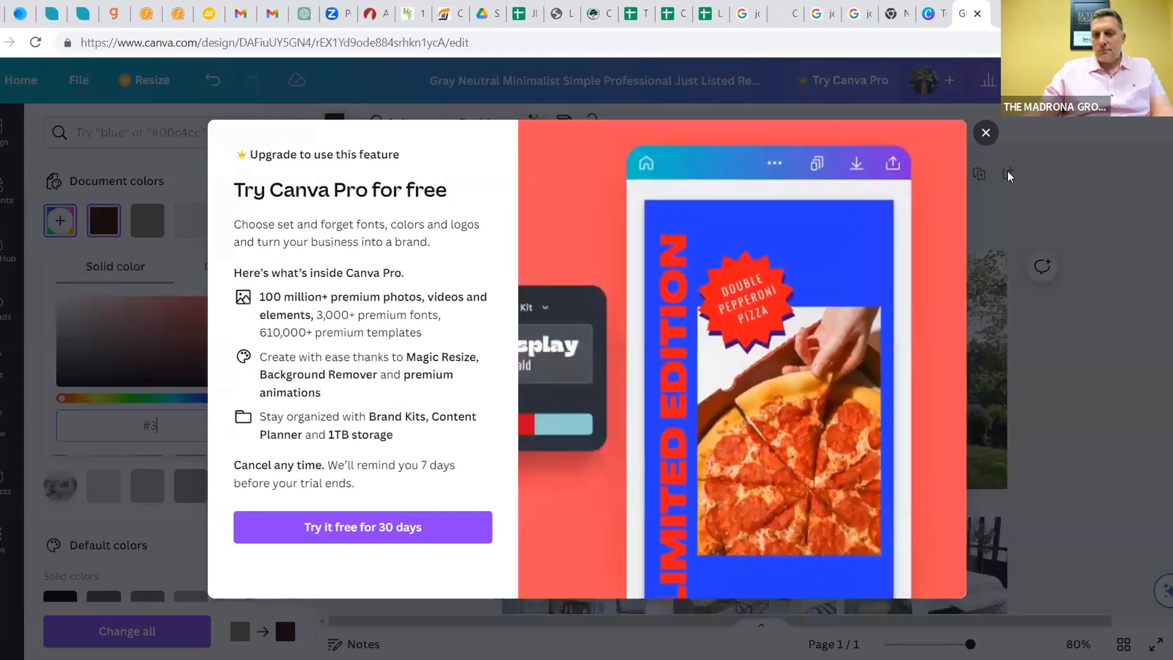
pyautogui.click(186, 287)
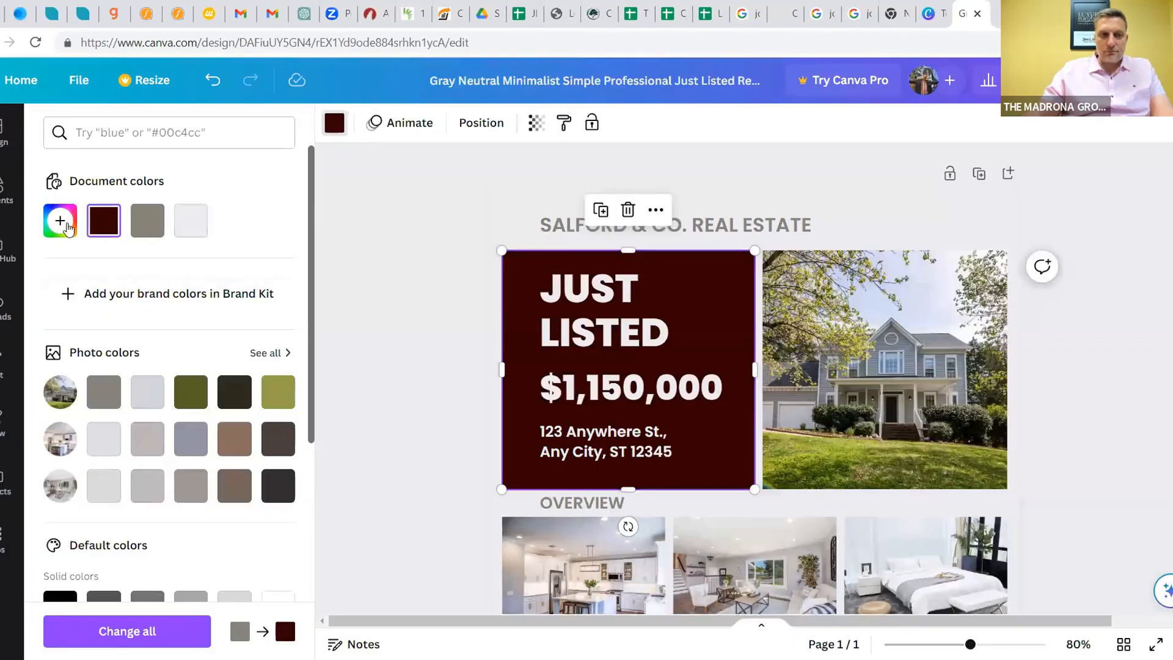
# Set the block behind the Just Listed heading to the custom colour #043D30
pyautogui.write('04')
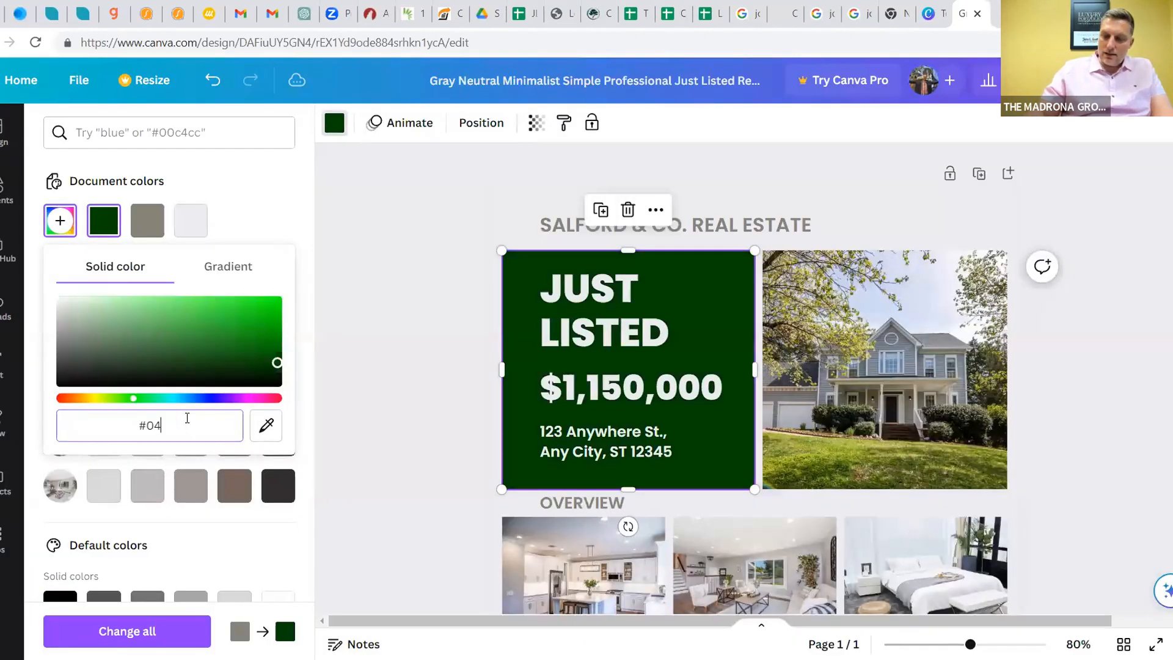
pyautogui.write('3D30')
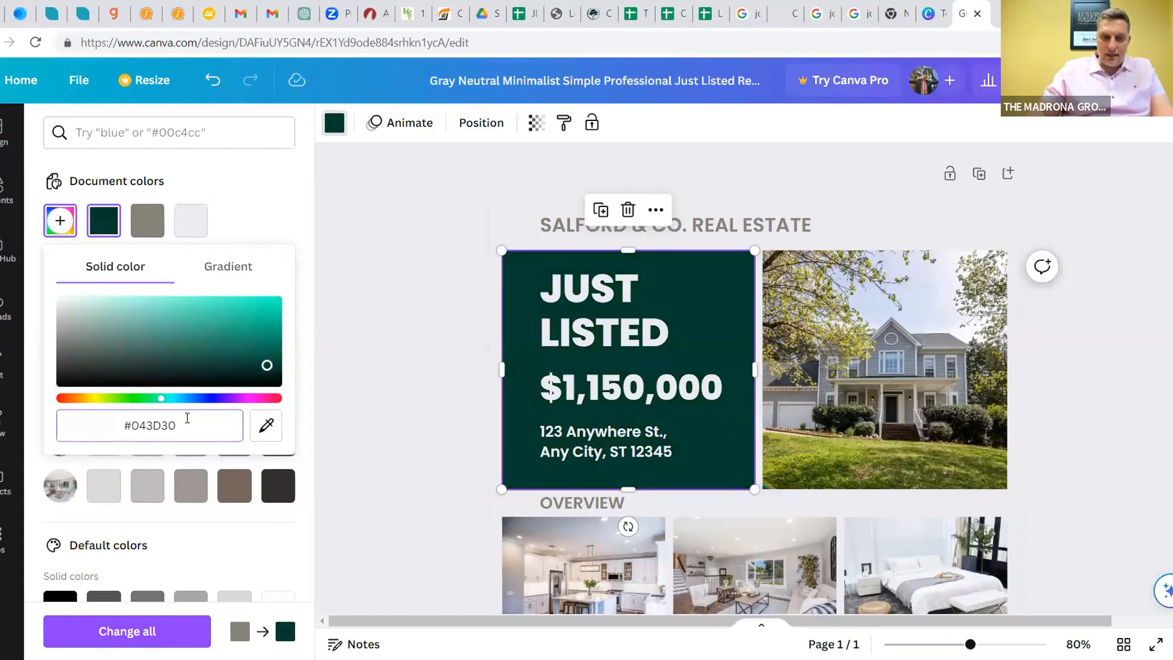
pyautogui.press('Return')
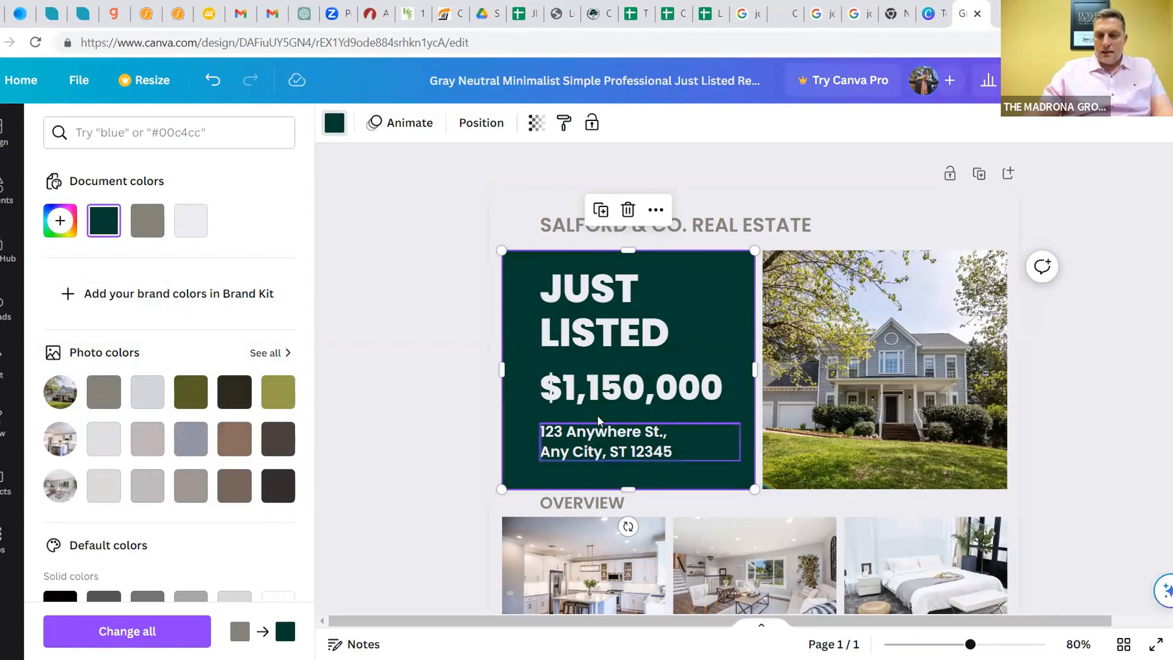
# Change the listing price on the flyer to $5,000,000
pyautogui.click(586, 391)
pyautogui.doubleClick(586, 390)
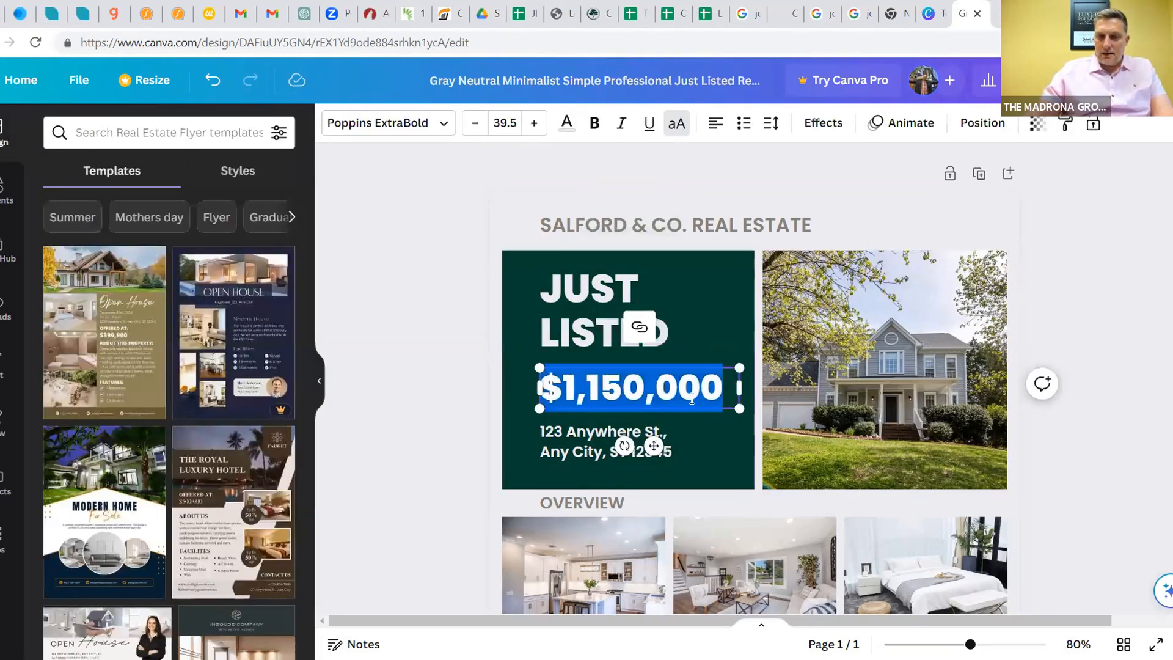
pyautogui.click(709, 399)
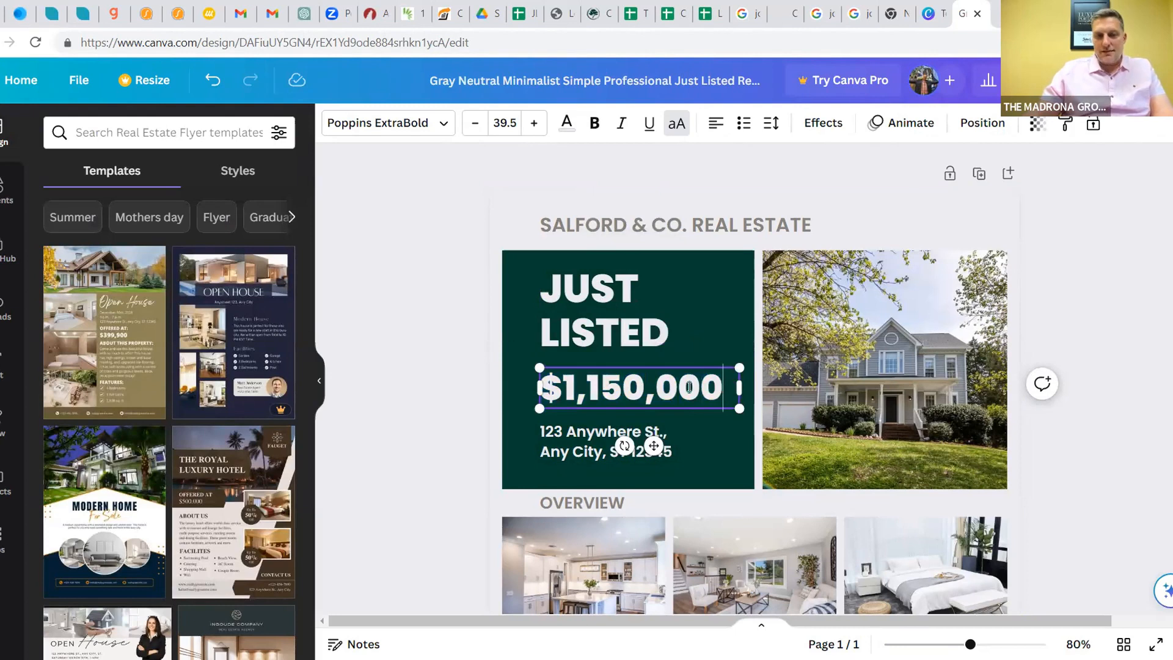
pyautogui.moveTo(720, 393); pyautogui.dragTo(557, 389)
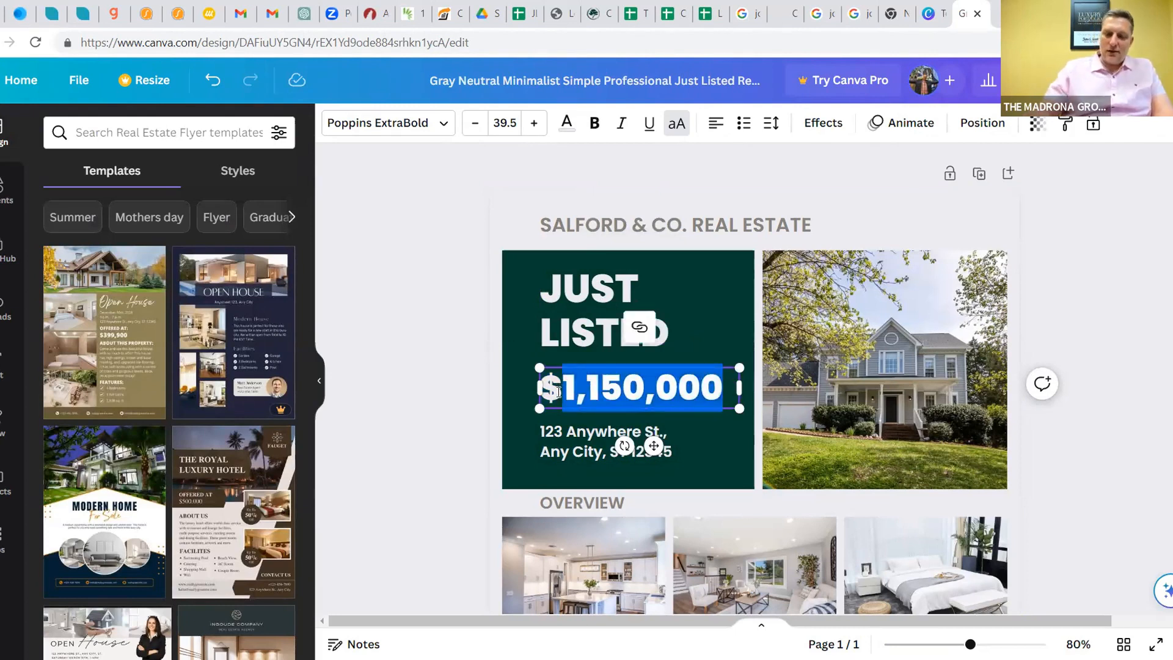
pyautogui.write('5')
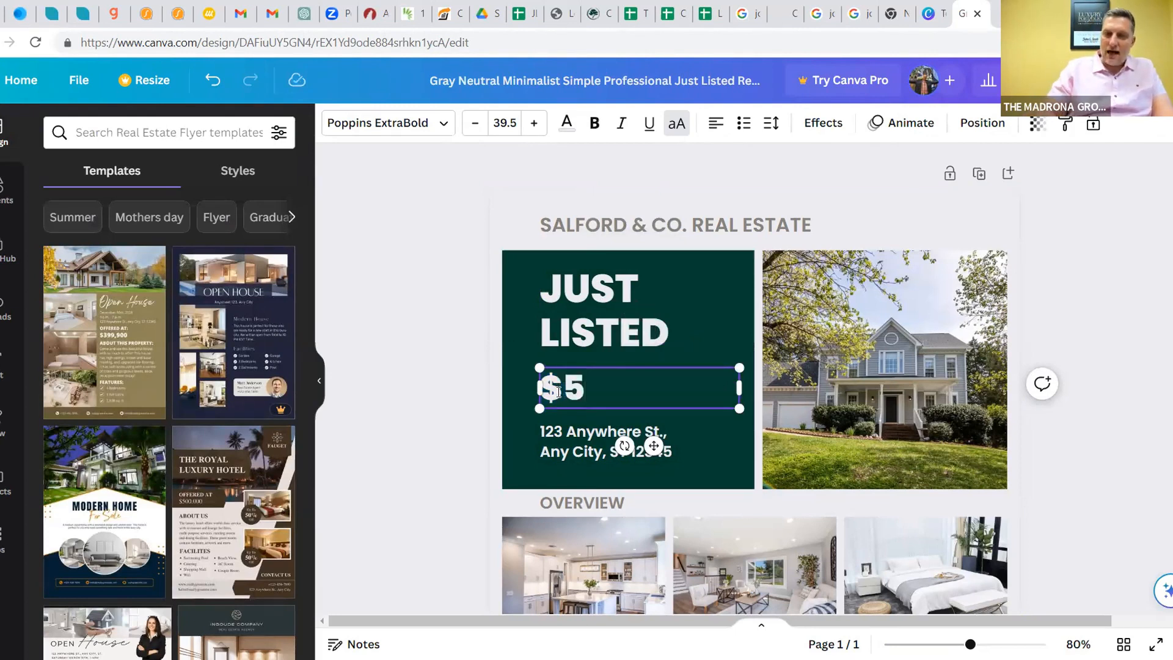
pyautogui.write(',0')
pyautogui.write(',')
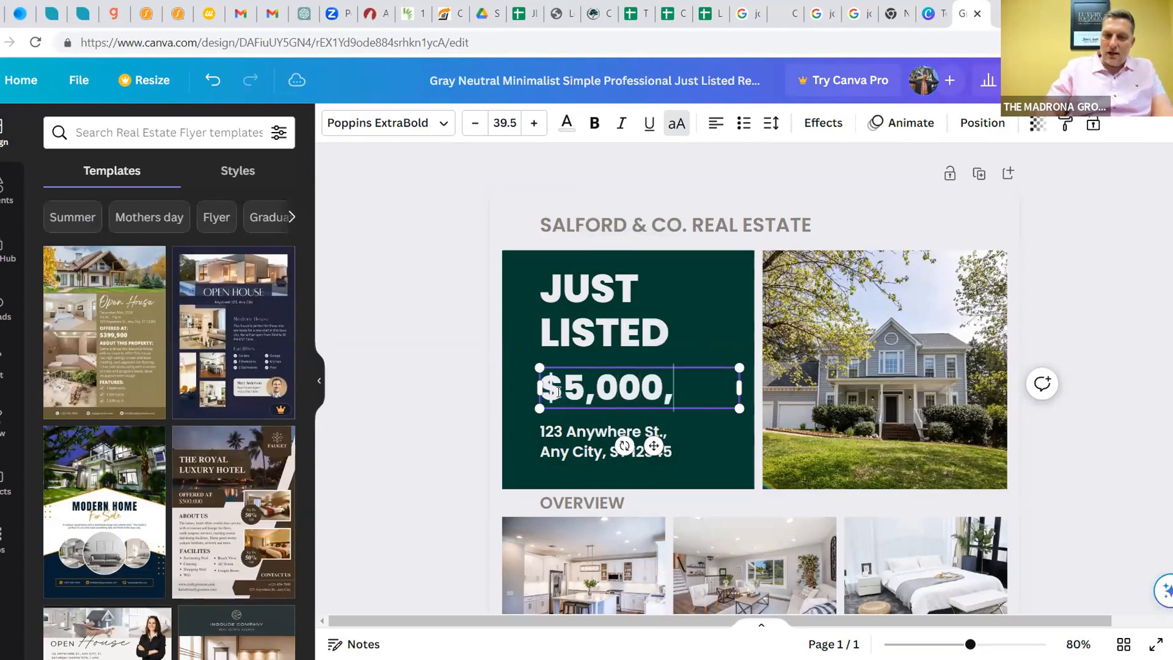
pyautogui.write('000')
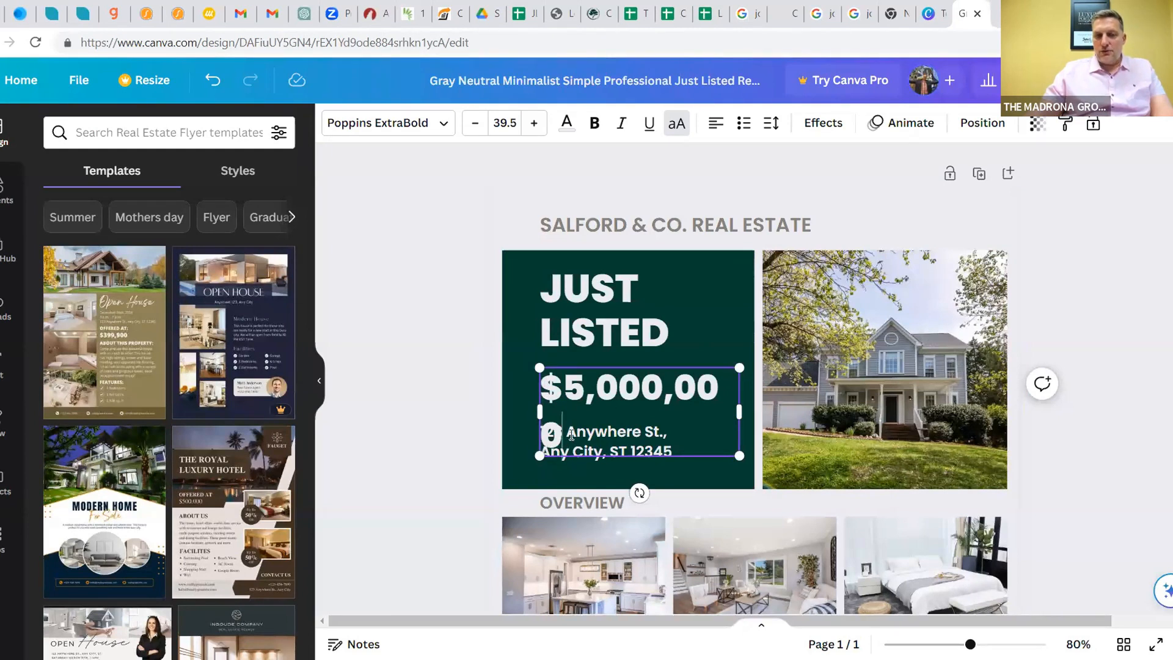
# Reduce the listing price's font size to 38.5 so the whole amount fits on one line
pyautogui.moveTo(571, 435); pyautogui.dragTo(530, 391)
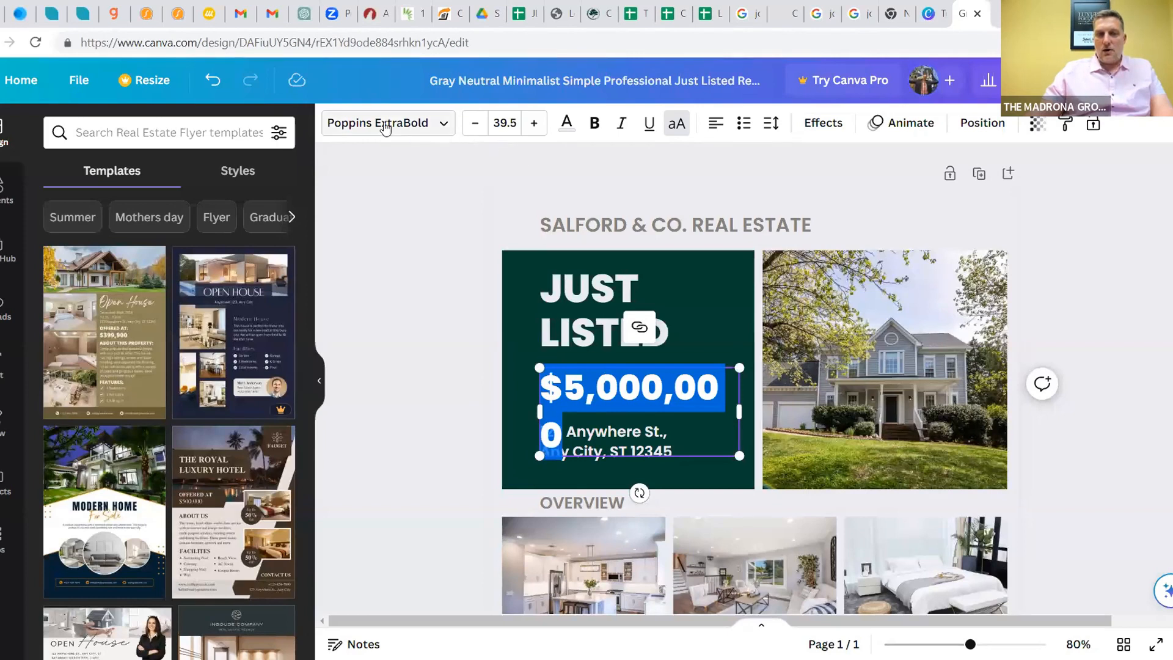
pyautogui.click(474, 127)
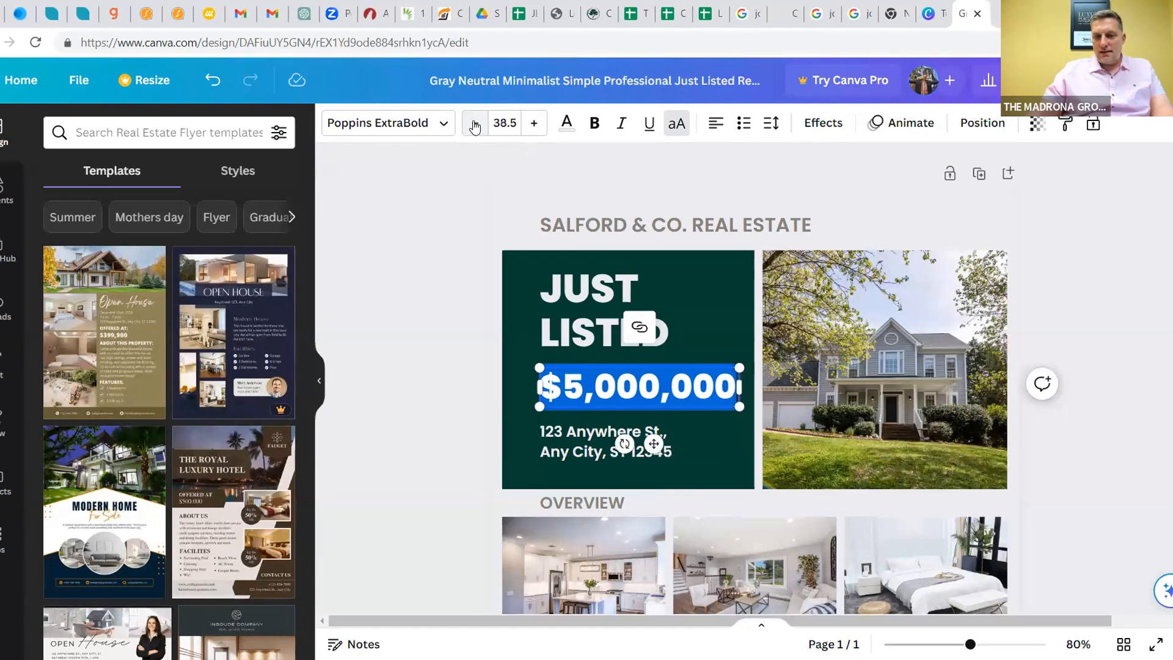
pyautogui.click(444, 232)
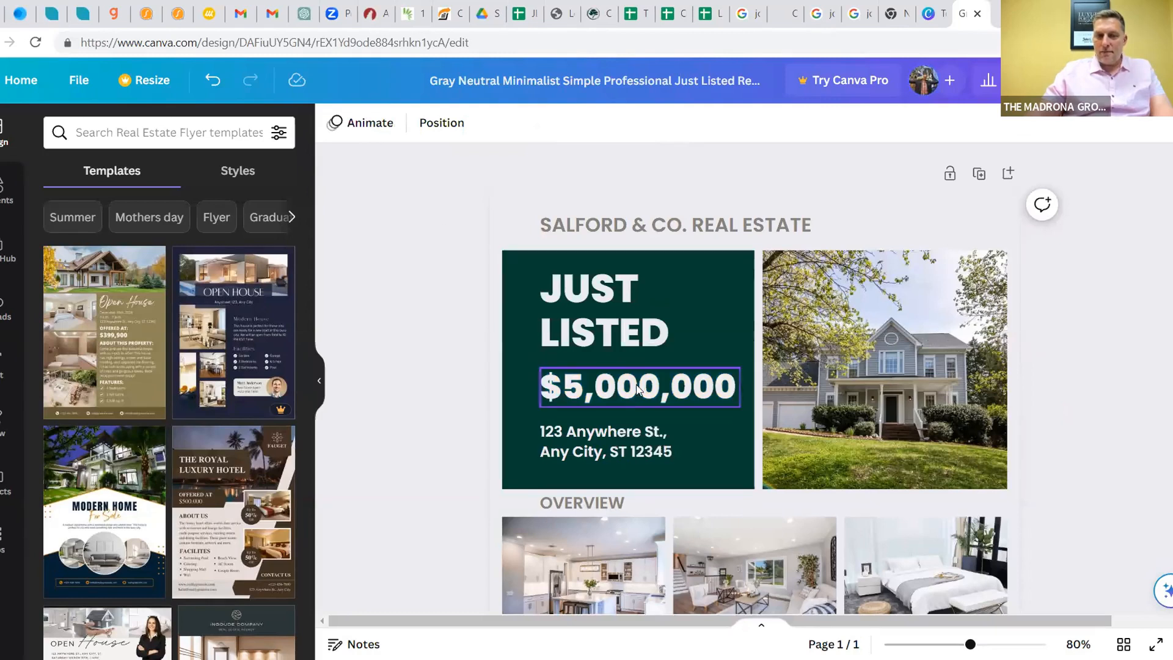
# Replace the placeholder address below the listing price with the property's street address, city and state on two lines
pyautogui.click(574, 439)
pyautogui.moveTo(541, 432); pyautogui.dragTo(684, 449)
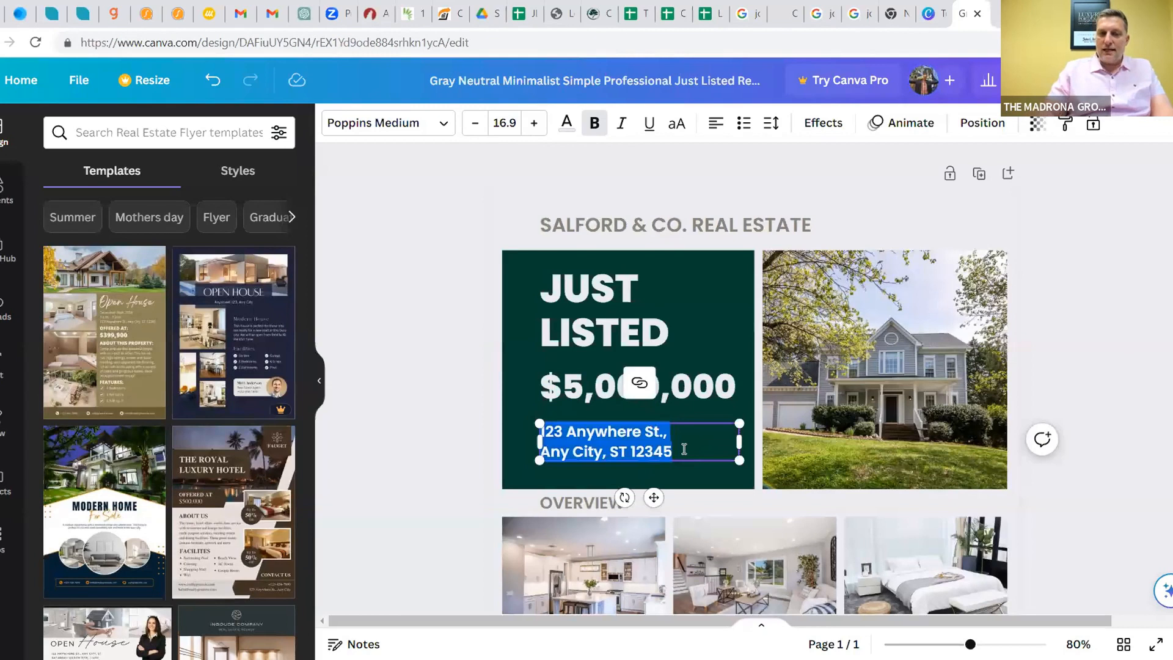
pyautogui.click(684, 449)
pyautogui.moveTo(692, 446); pyautogui.dragTo(549, 432)
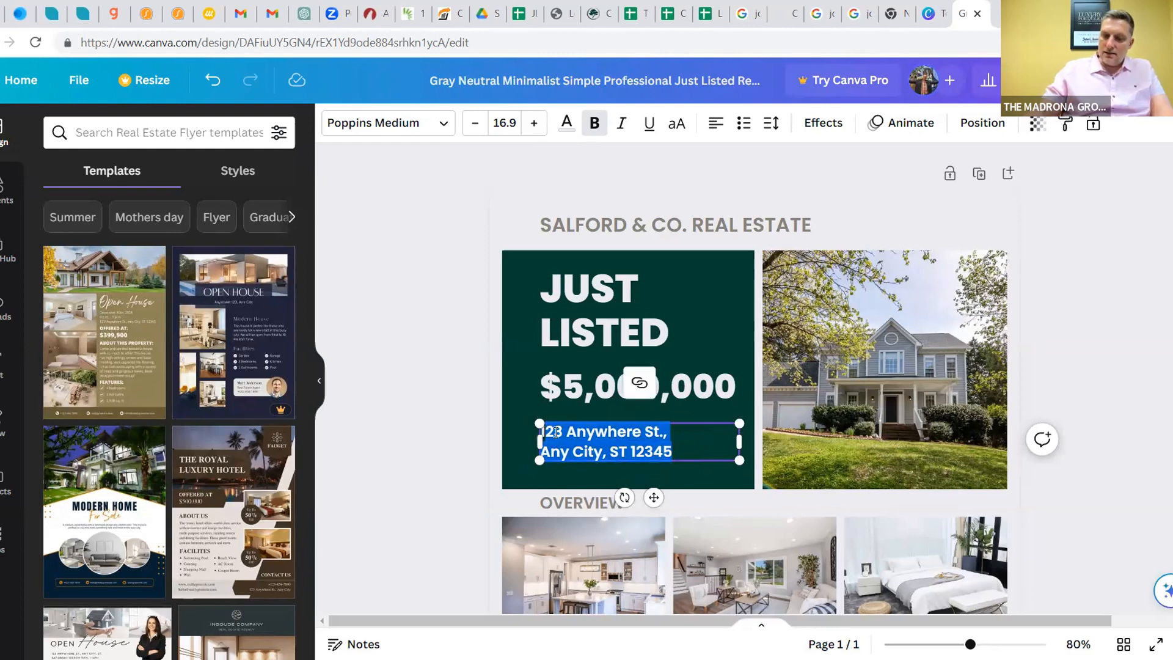
pyautogui.write('145')
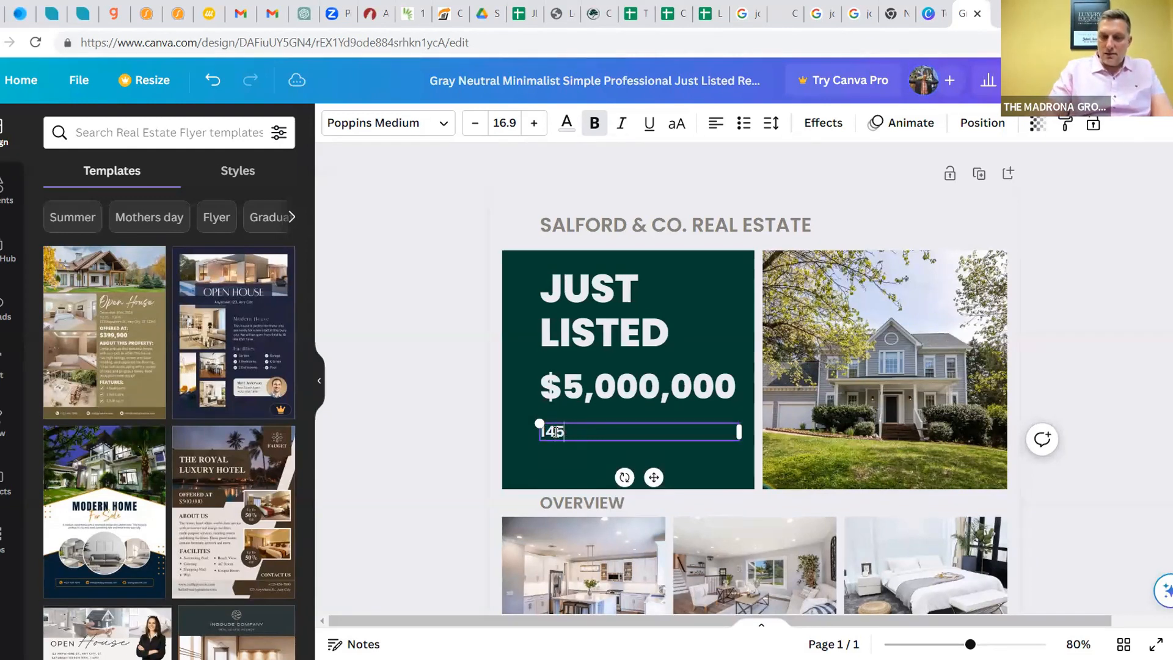
pyautogui.write('6')
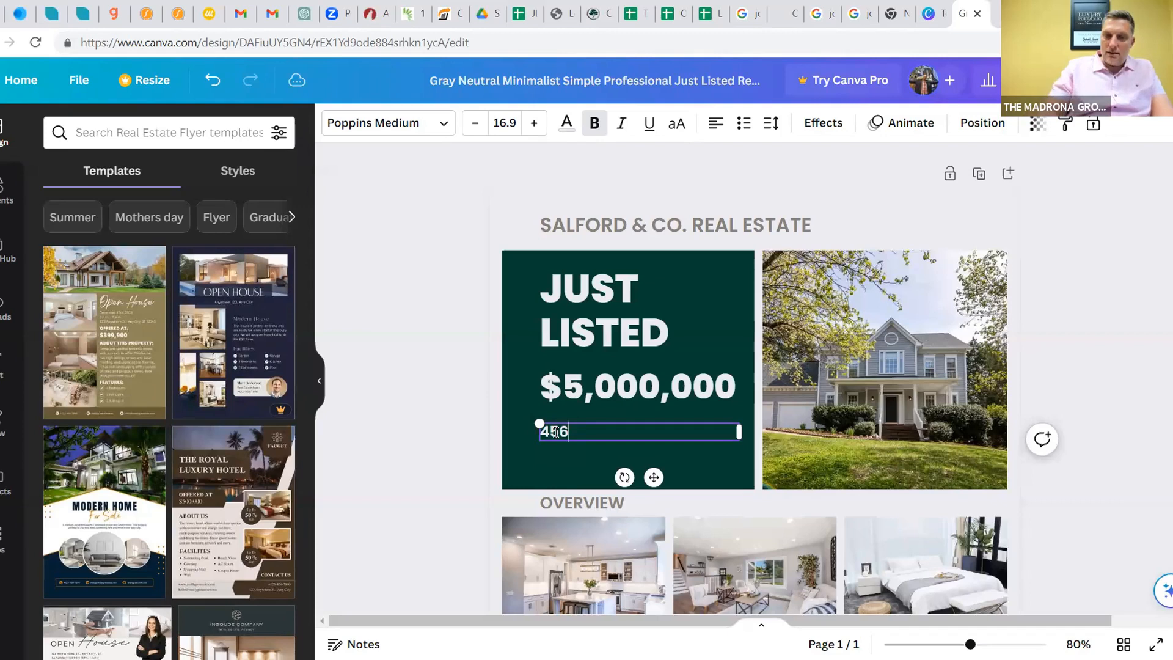
pyautogui.write('56 Anywhere St')
pyautogui.press('Return')
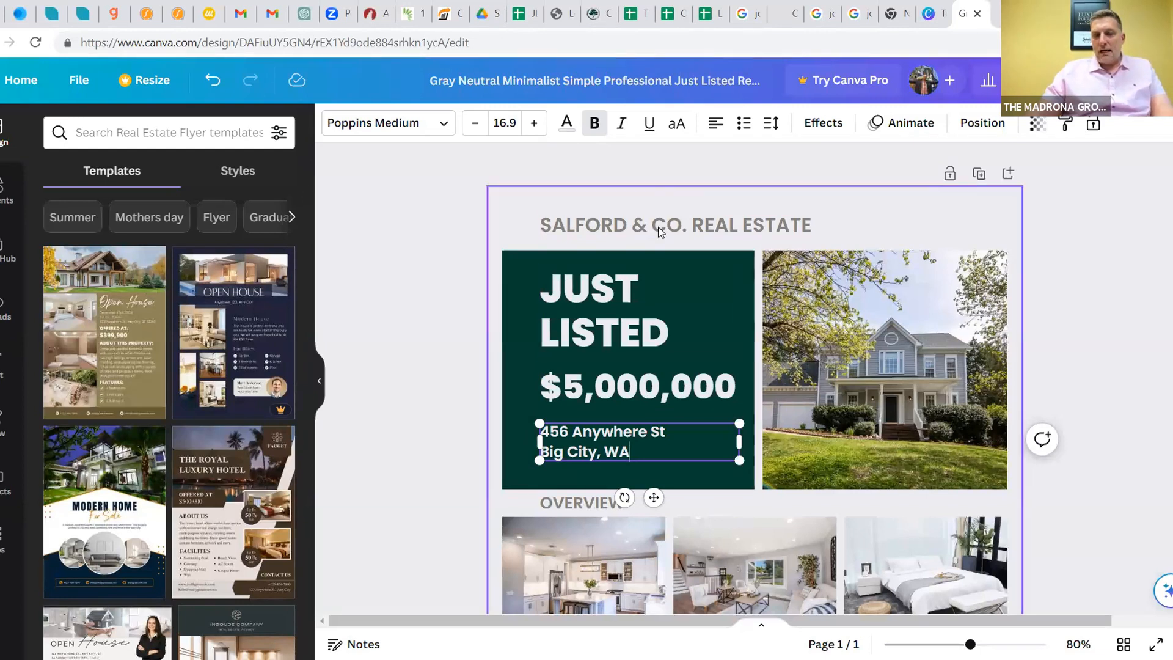
# Set the background block of the Contact Details section to the custom colour #000
pyautogui.scroll(-4, 452, 257)
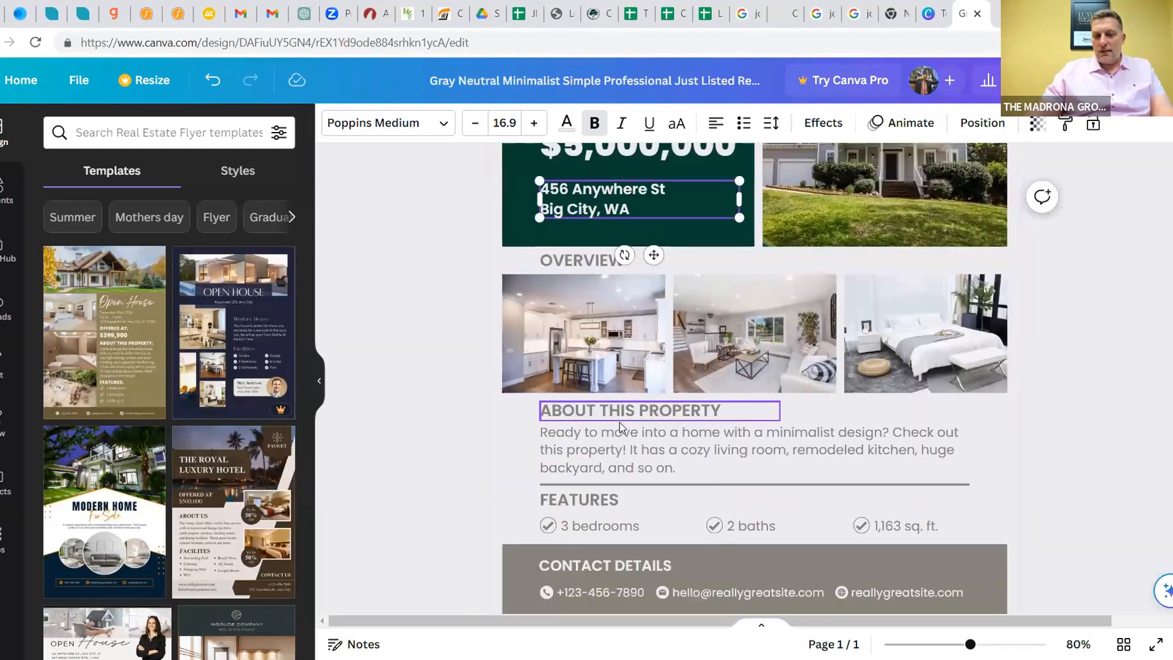
pyautogui.scroll(-1, 546, 421)
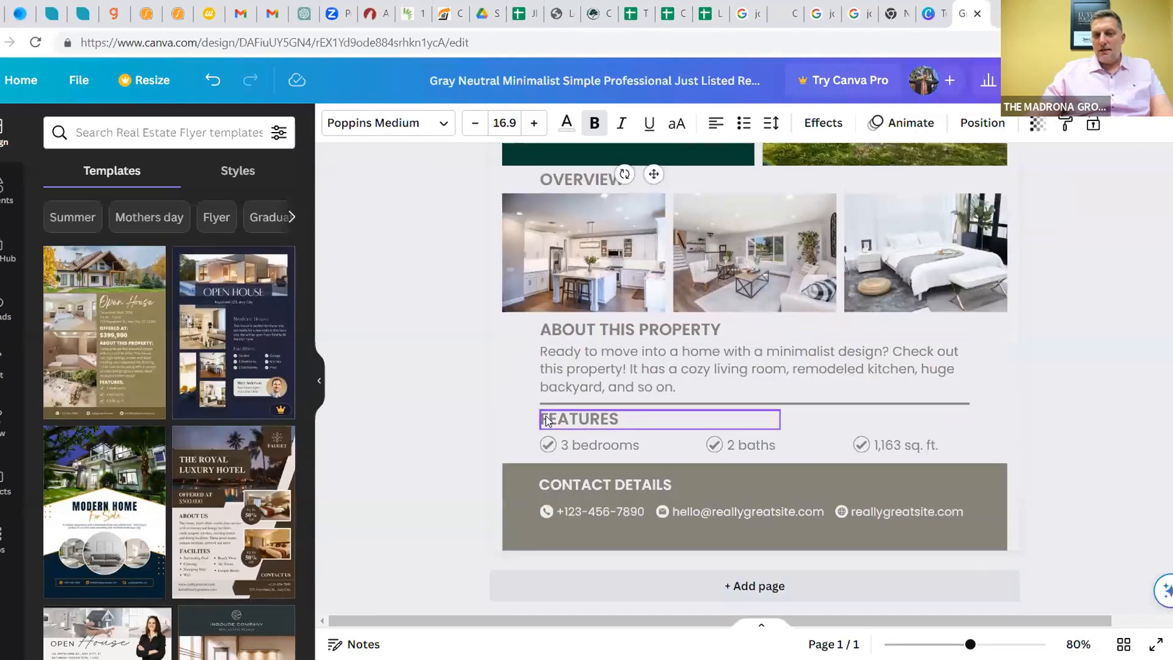
pyautogui.click(514, 464)
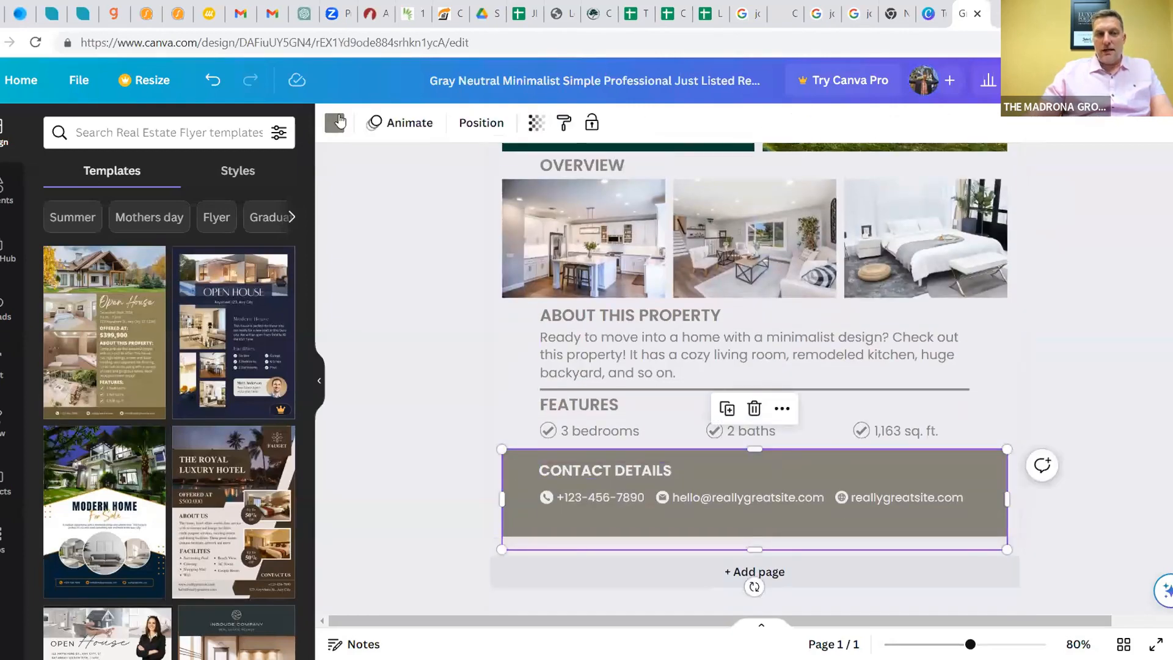
pyautogui.click(335, 125)
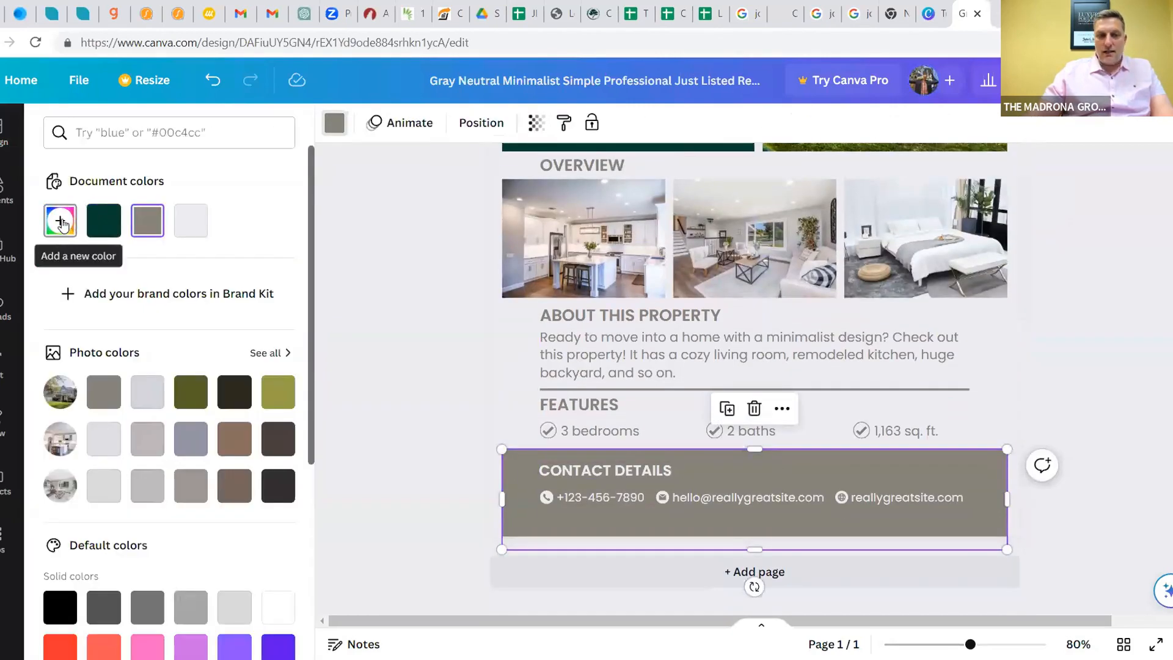
pyautogui.click(60, 220)
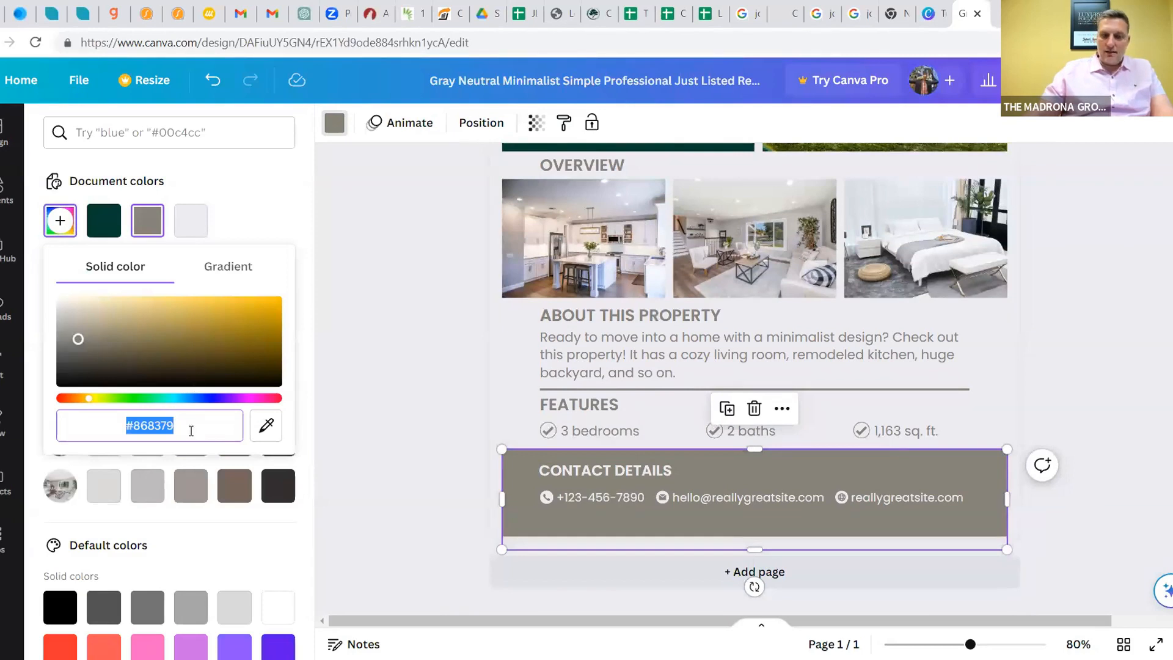
pyautogui.write('#000')
pyautogui.press('Tab')
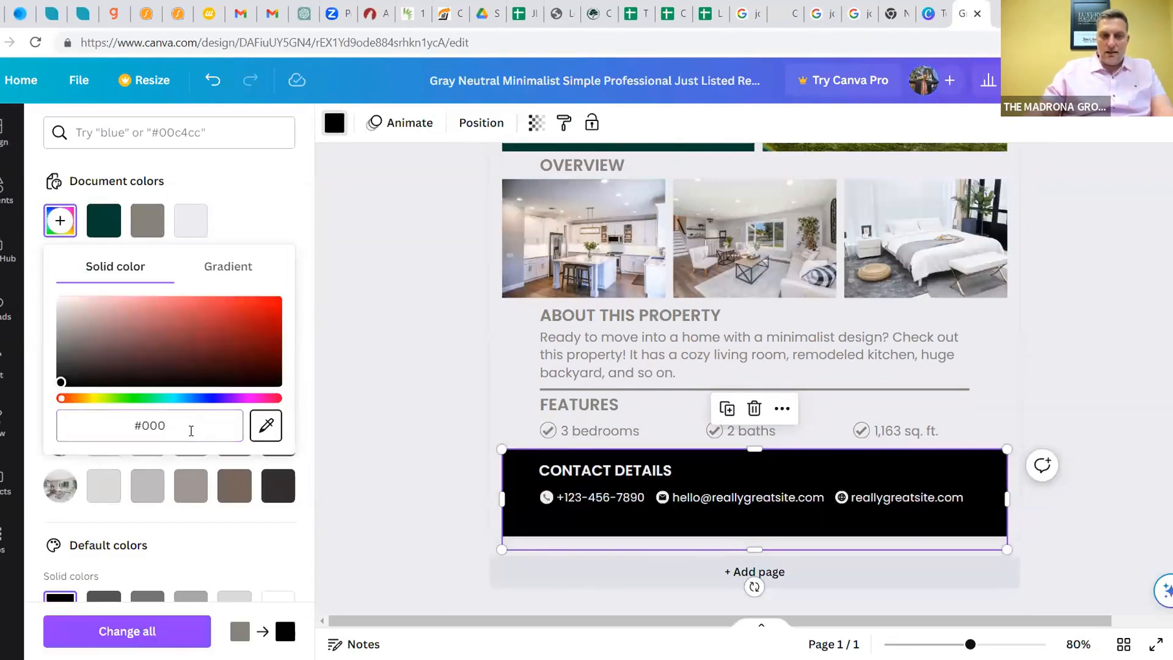
pyautogui.click(245, 213)
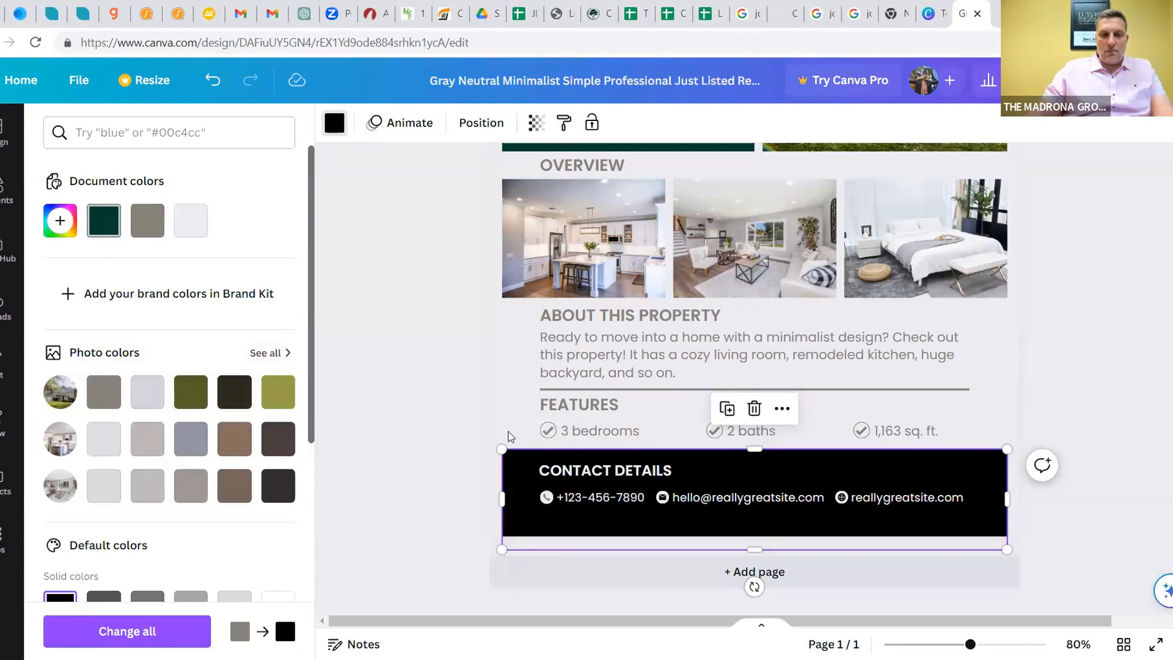
# Select the Overview heading's text above the interior photos and review the upper part of the flyer
pyautogui.scroll(3, 453, 304)
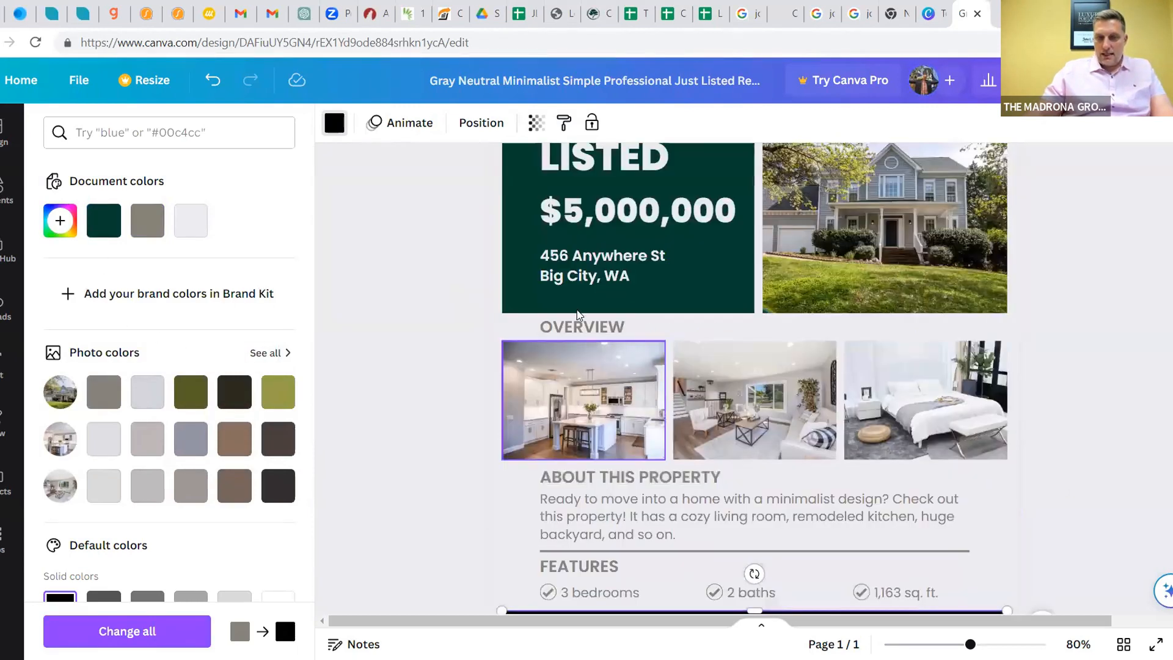
pyautogui.click(592, 328)
pyautogui.doubleClick(629, 326)
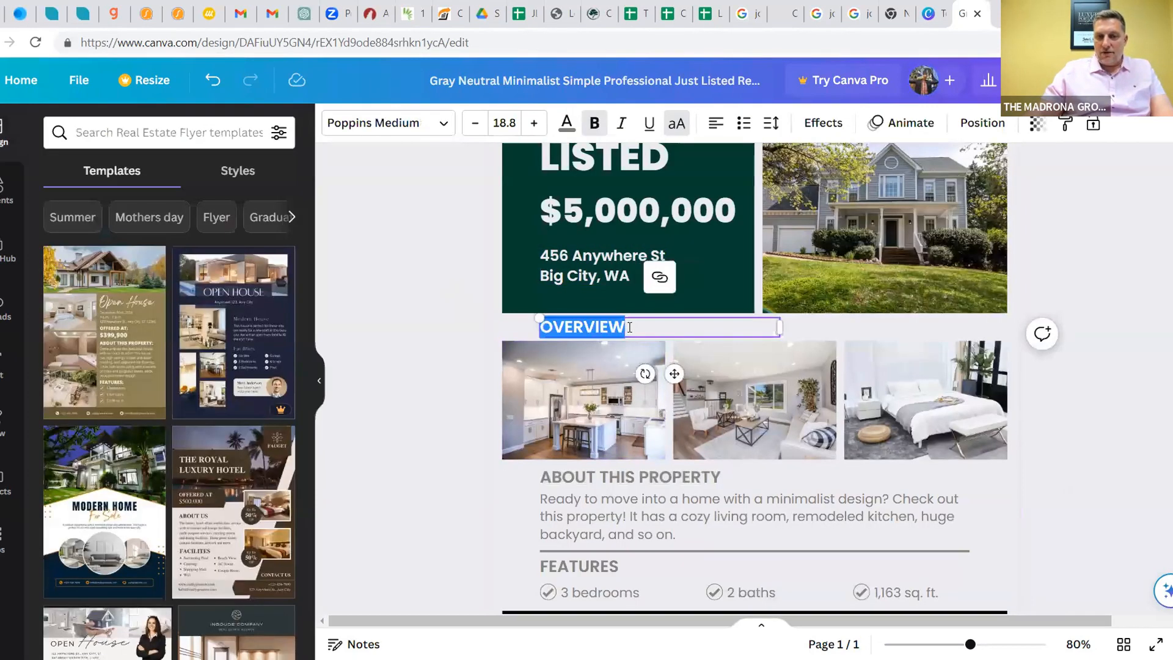
pyautogui.scroll(3, 369, 259)
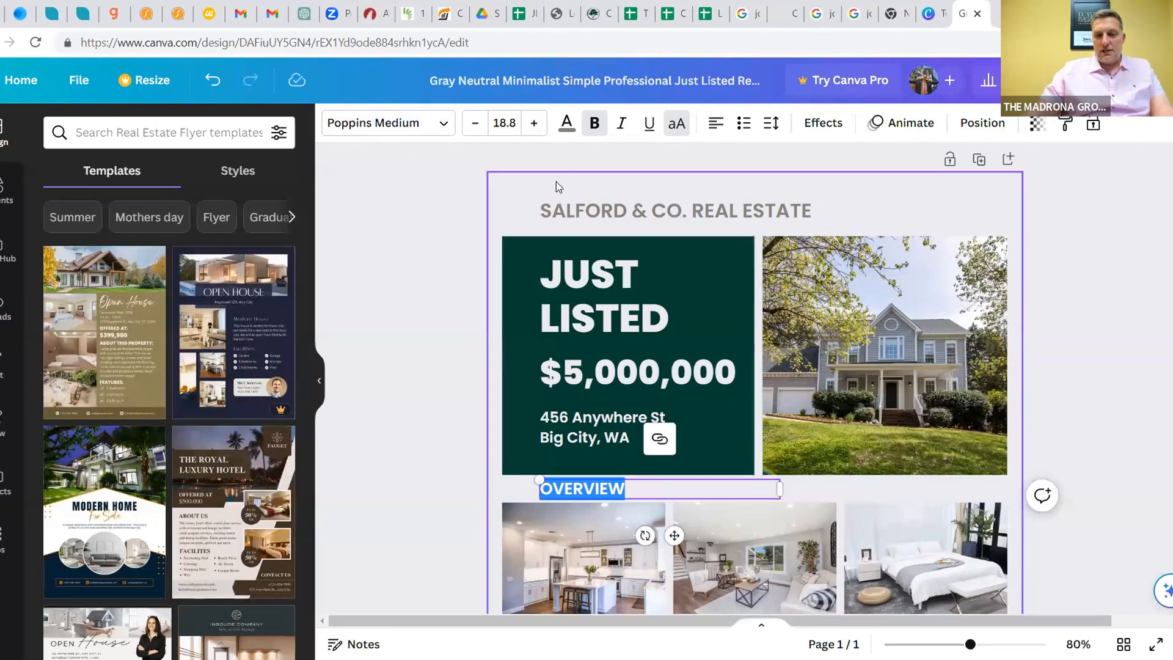
# Try the dark green document colour on the Contact Details background block, and return the block to black
pyautogui.scroll(-5, 516, 262)
pyautogui.click(526, 461)
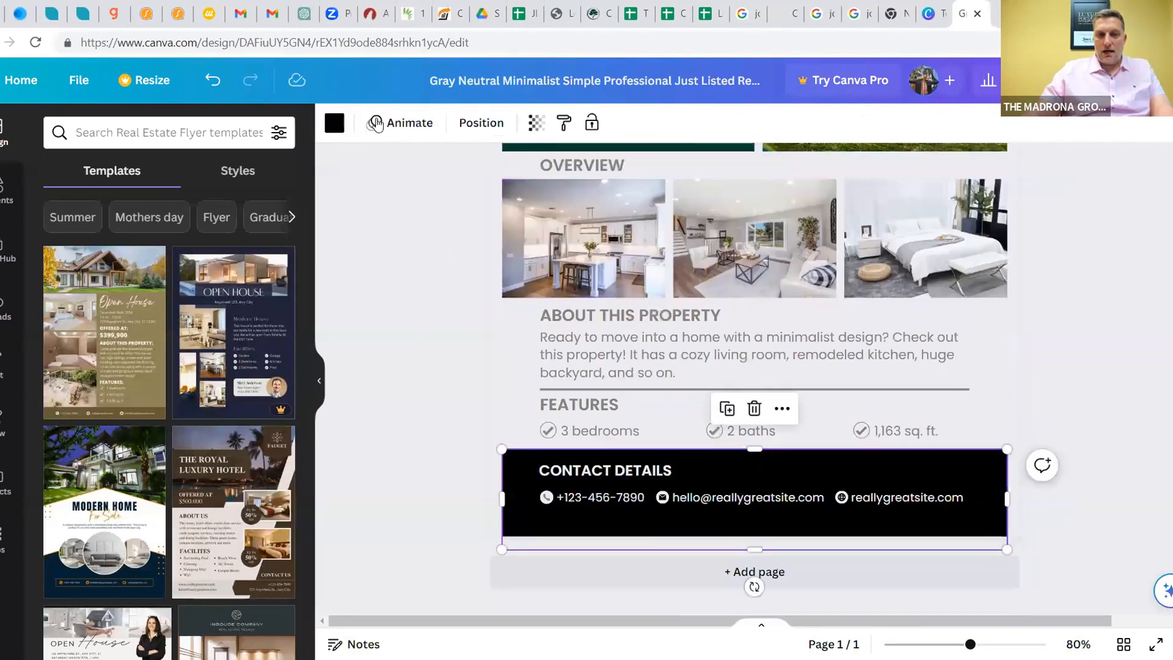
pyautogui.click(334, 123)
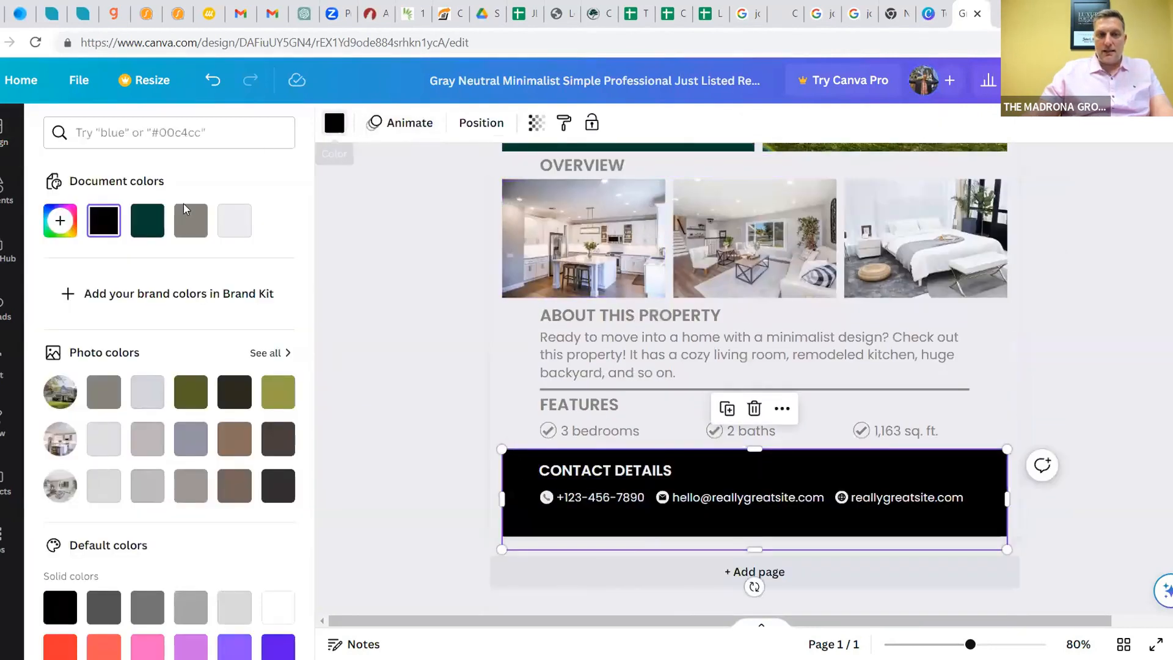
pyautogui.click(145, 223)
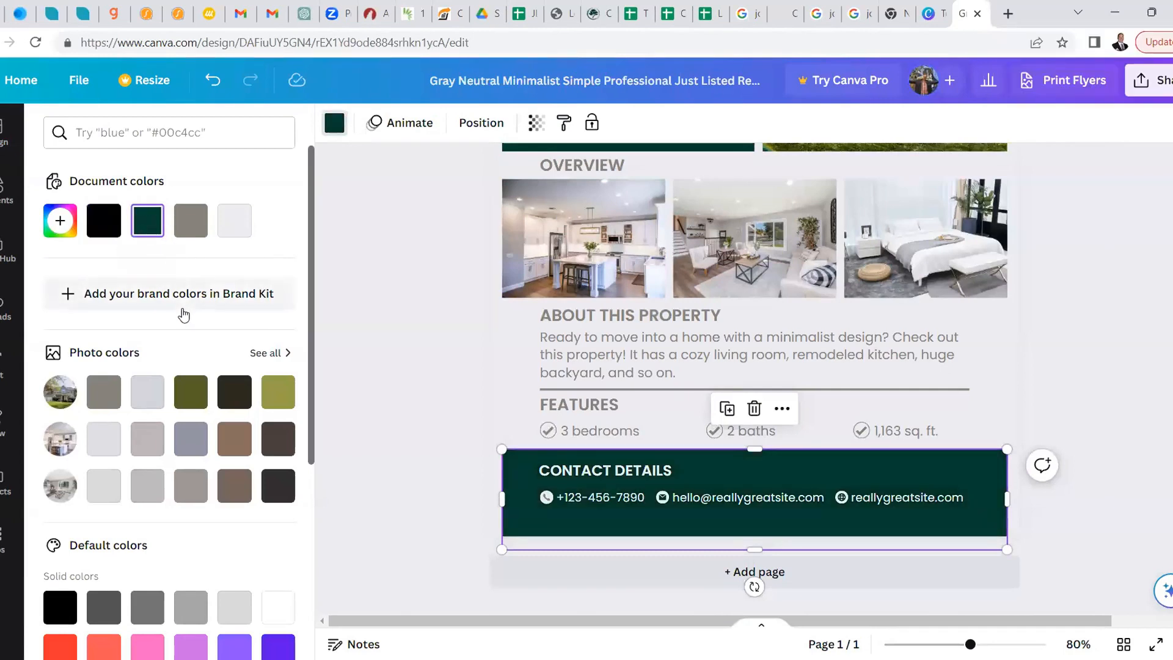
pyautogui.click(104, 220)
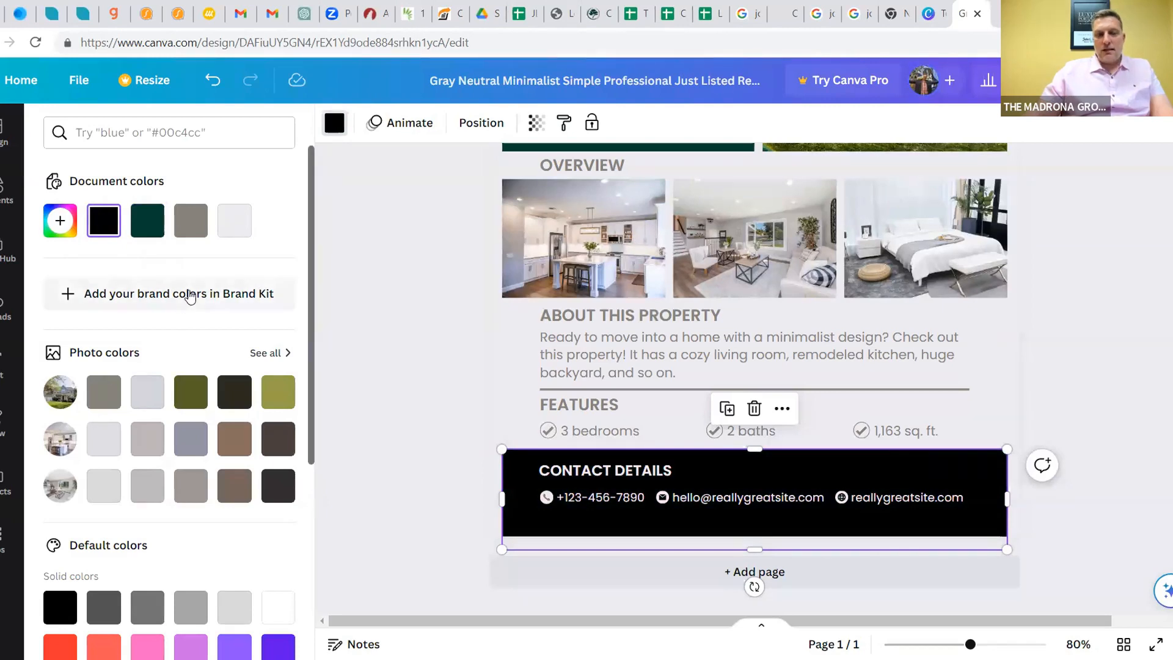
pyautogui.scroll(-2, 94, 366)
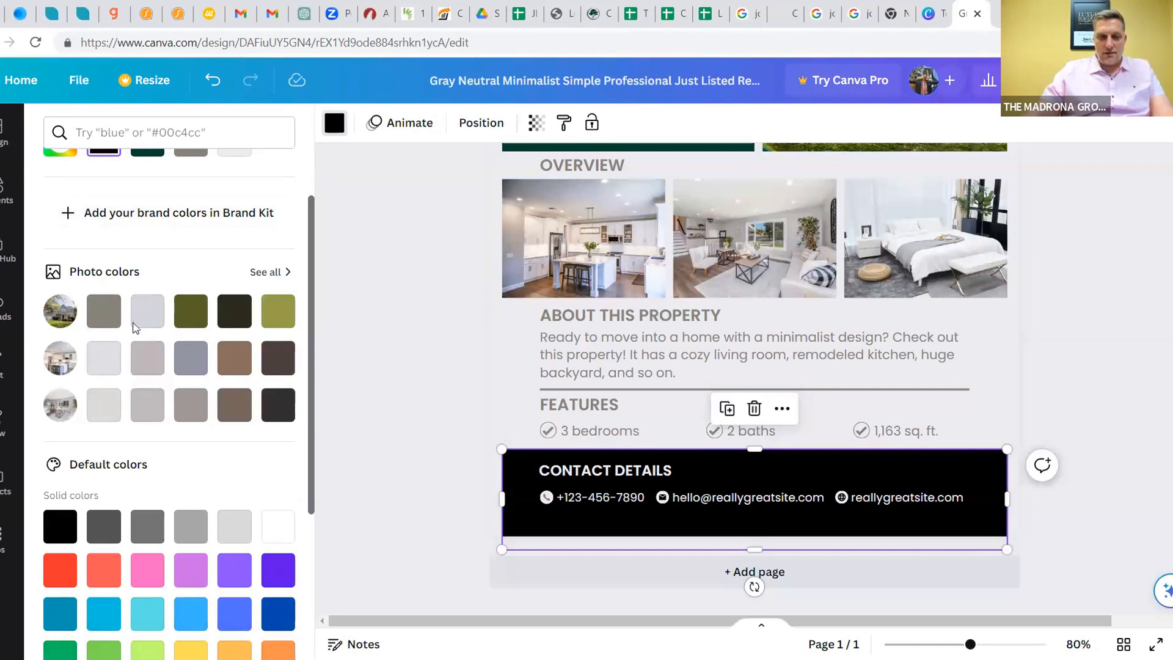
pyautogui.scroll(-4, 155, 272)
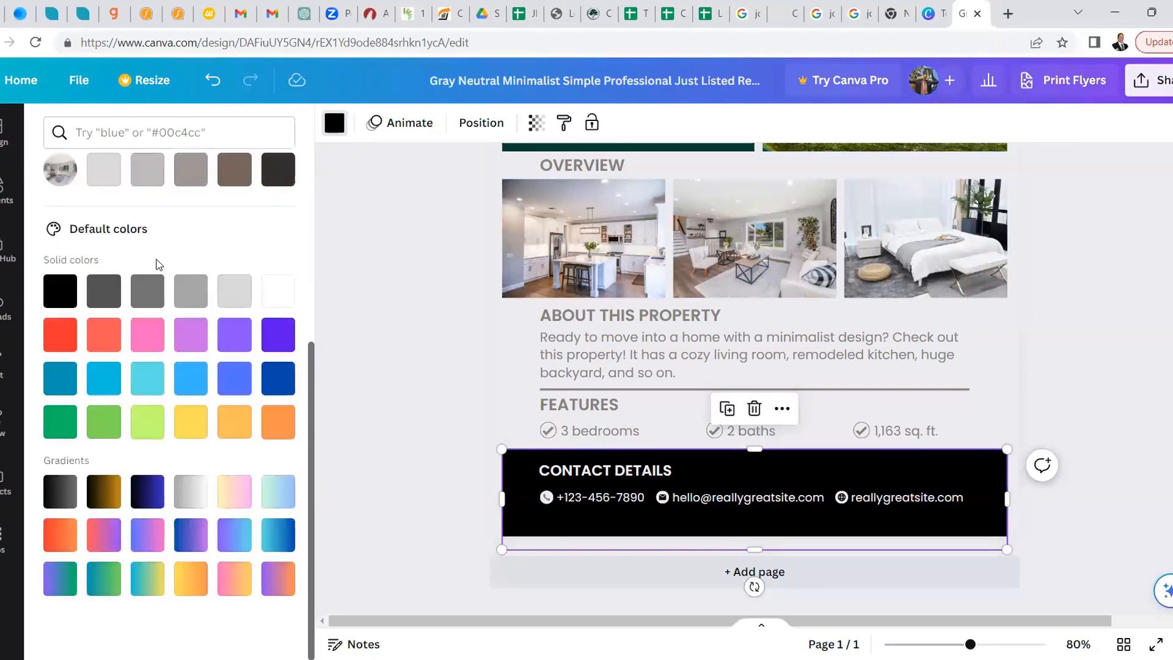
pyautogui.scroll(5, 144, 305)
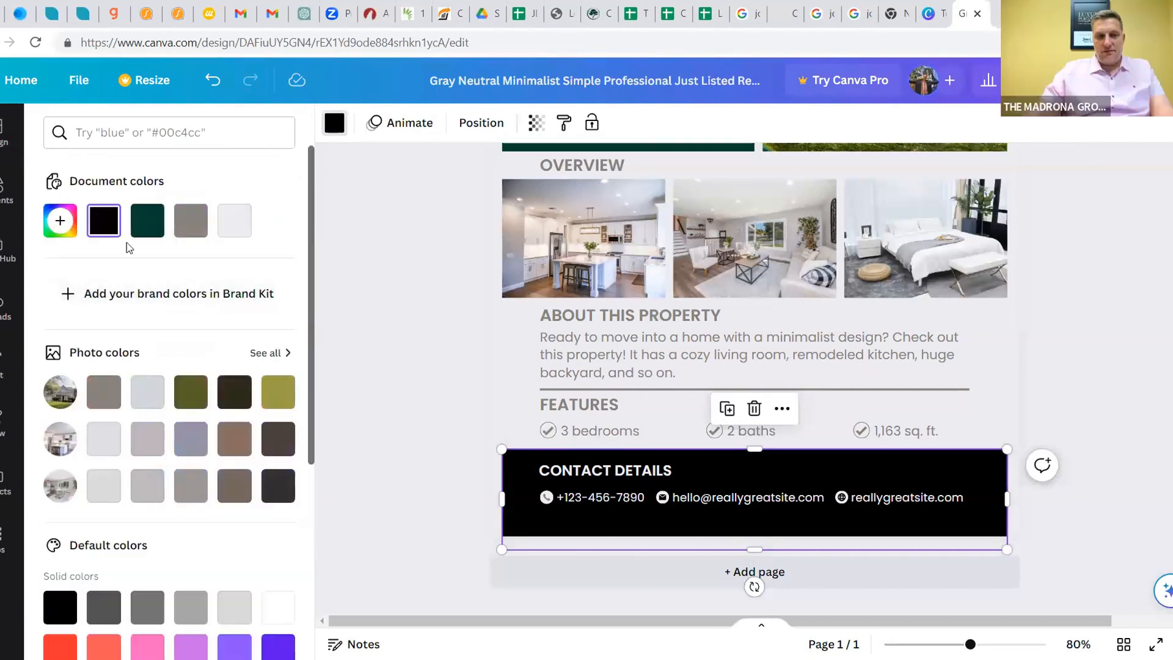
pyautogui.scroll(1, 361, 223)
pyautogui.click(398, 280)
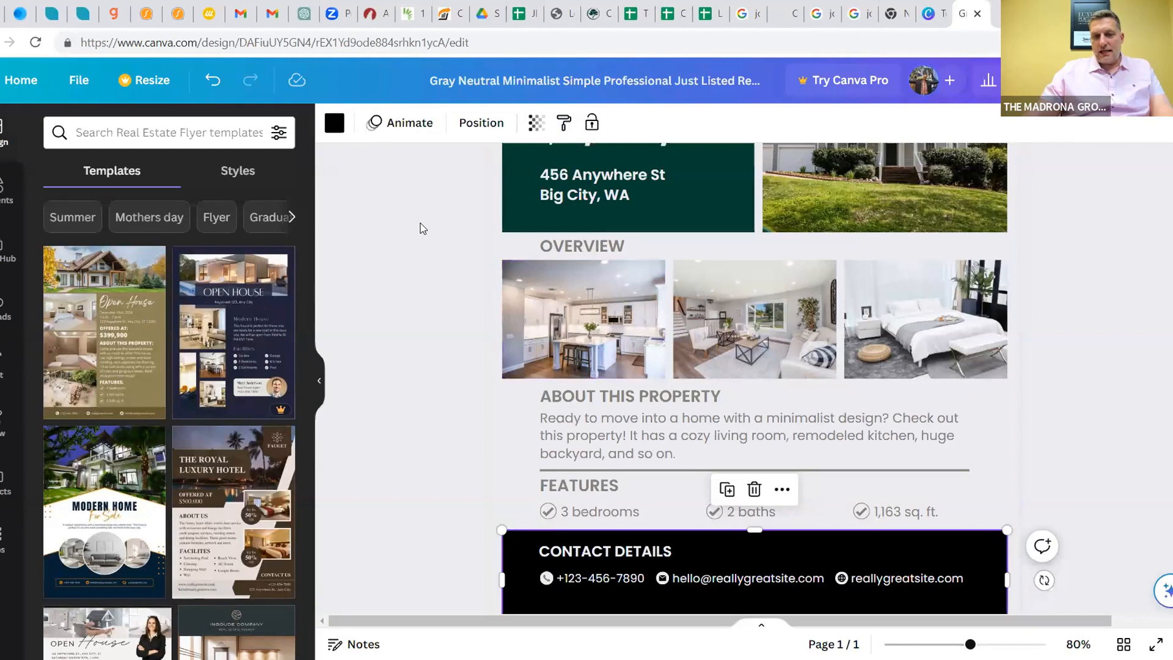
# Set the flyer page's background to solid white using a custom colour
pyautogui.scroll(4, 420, 228)
pyautogui.scroll(-5, 713, 341)
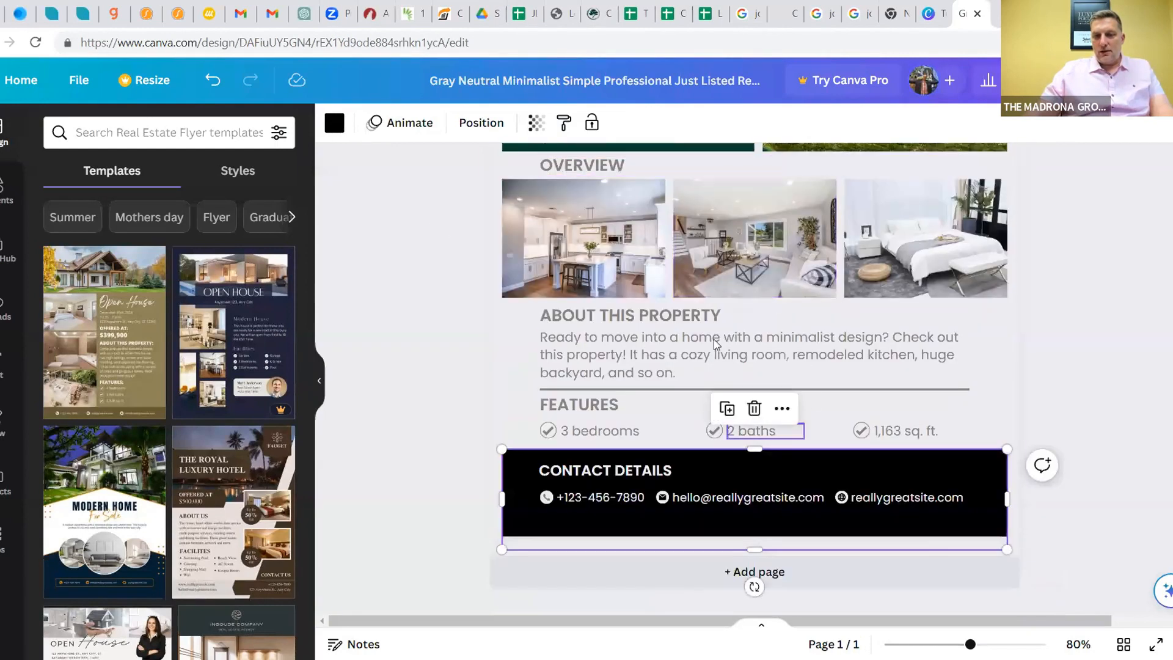
pyautogui.click(505, 371)
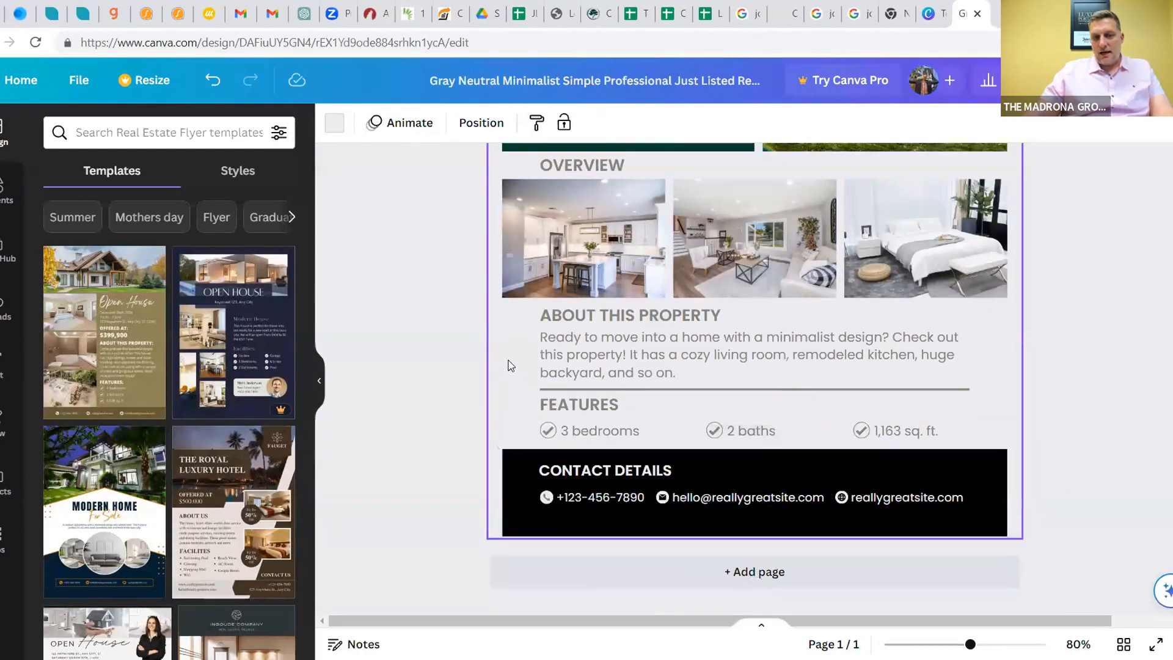
pyautogui.click(337, 124)
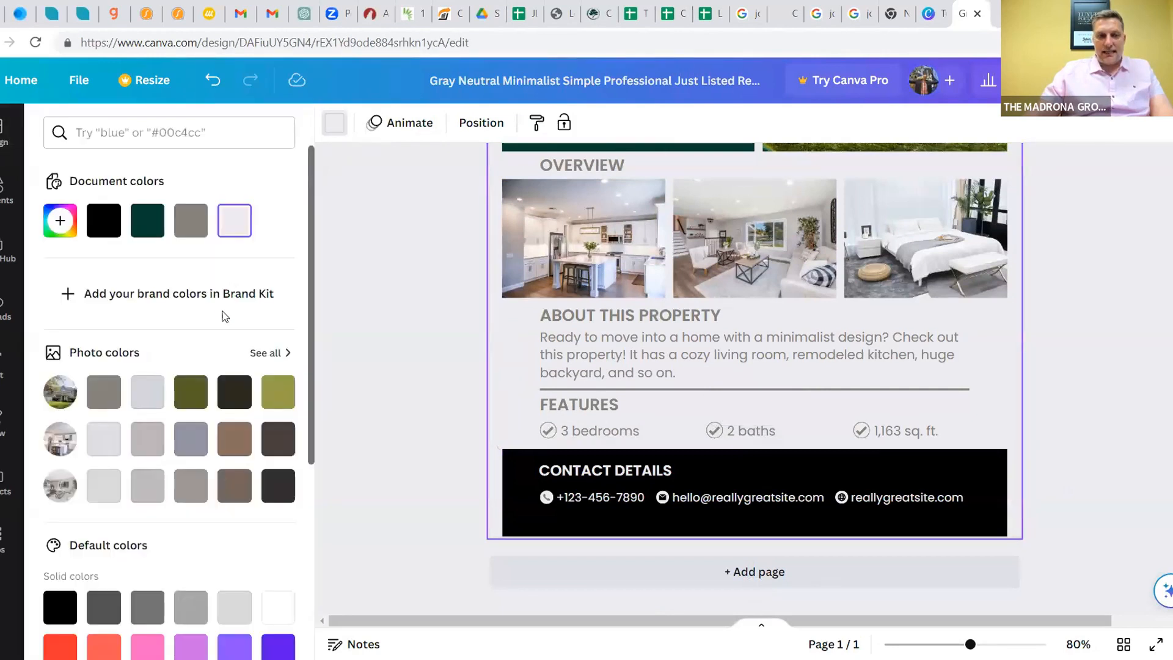
pyautogui.click(62, 220)
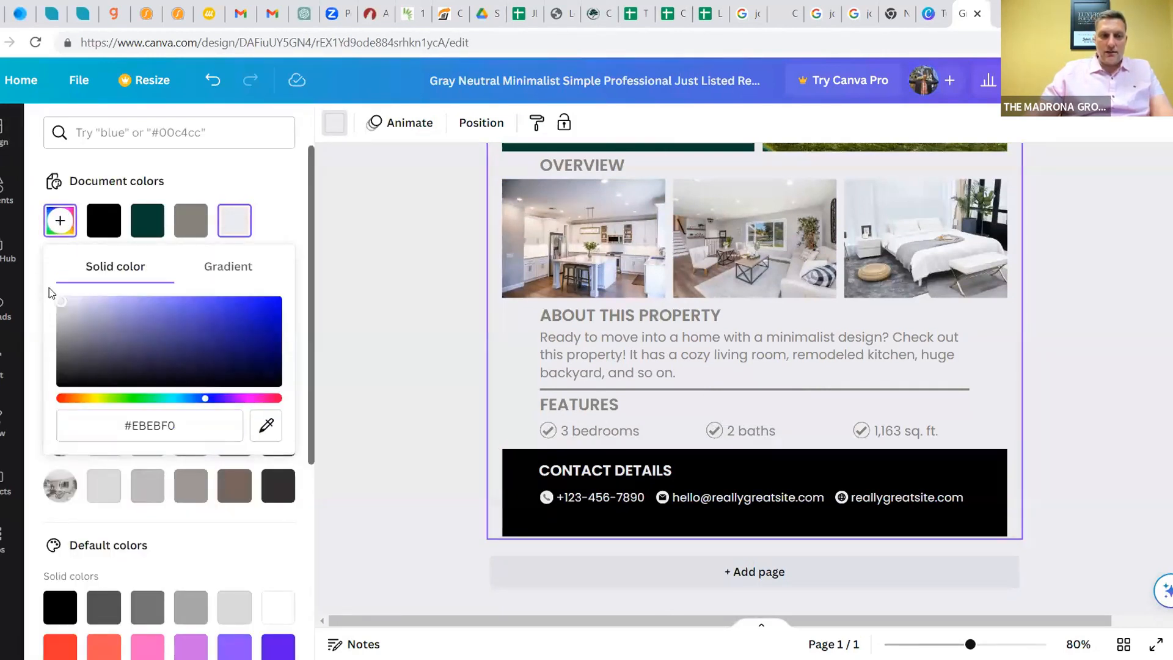
pyautogui.moveTo(64, 324); pyautogui.dragTo(56, 297)
pyautogui.click(284, 208)
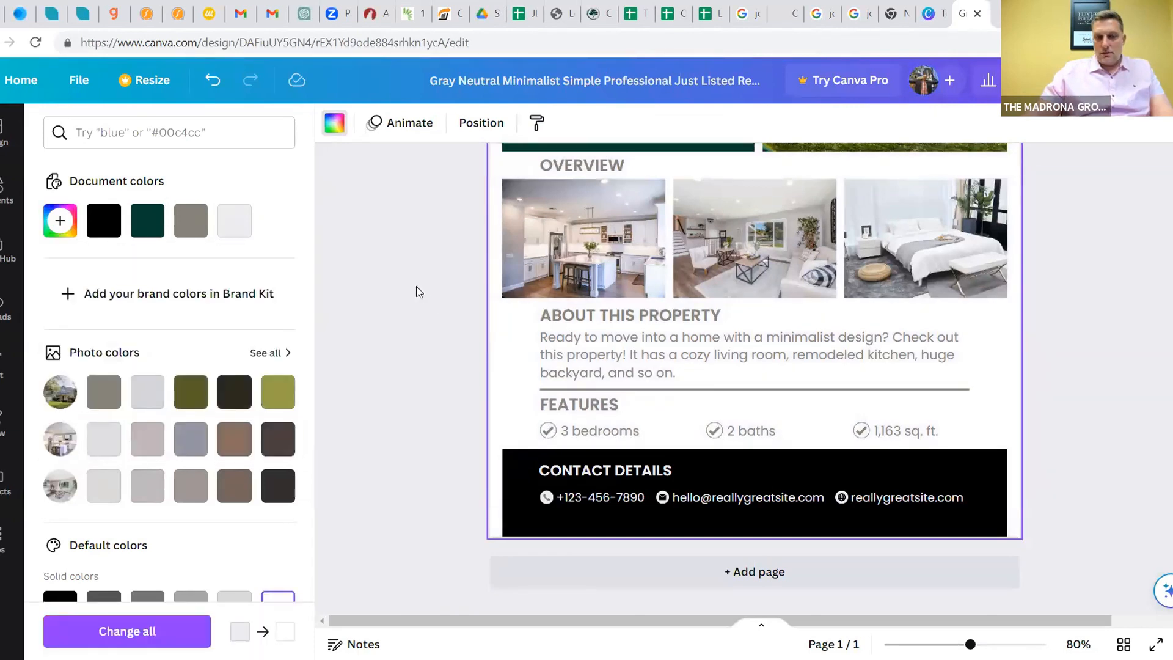
pyautogui.click(390, 244)
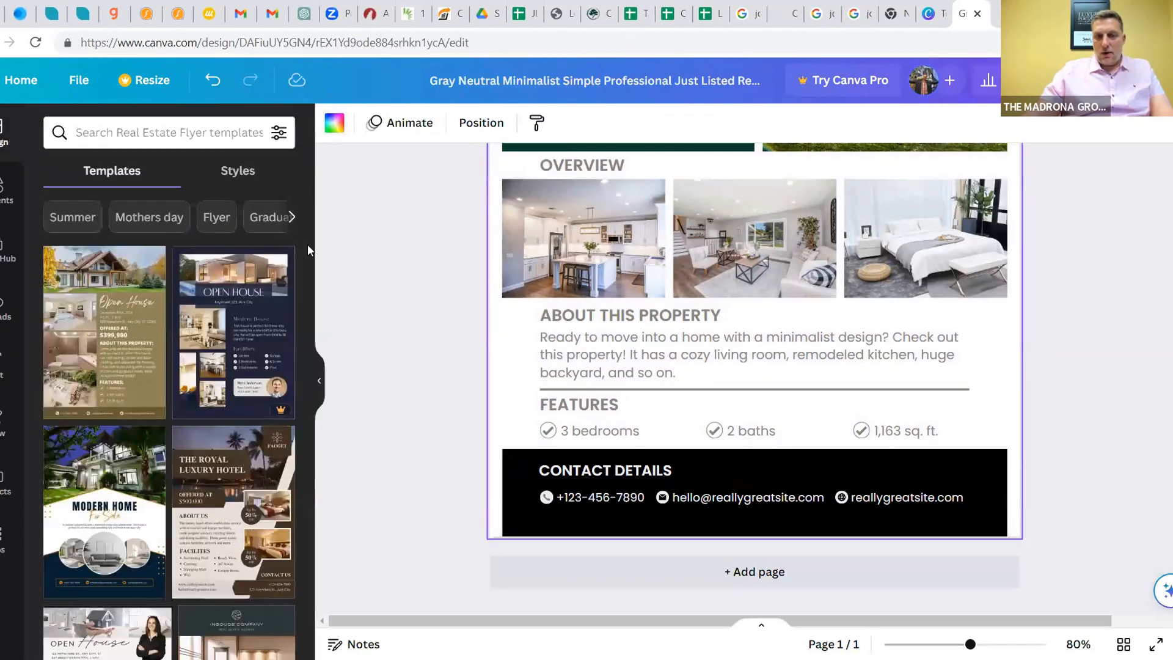
# Set the text colour of the Overview heading above the interior photos to black
pyautogui.scroll(5, 429, 276)
pyautogui.scroll(-2, 405, 273)
pyautogui.scroll(2, 452, 278)
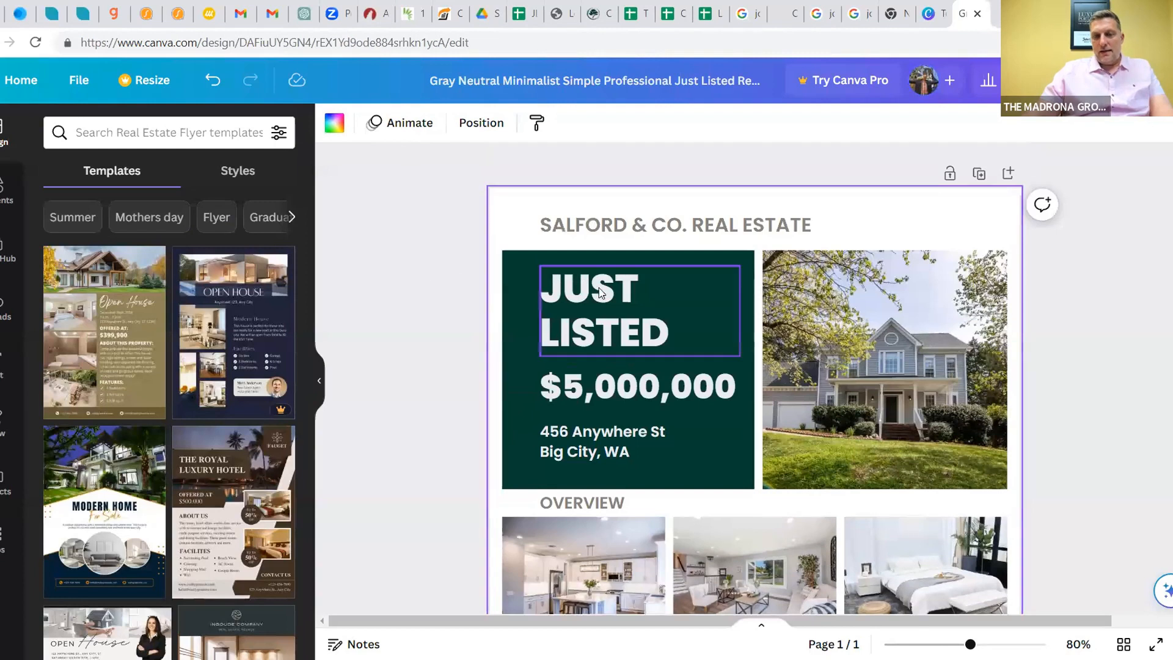
pyautogui.scroll(-3, 508, 394)
pyautogui.click(580, 340)
pyautogui.click(580, 340)
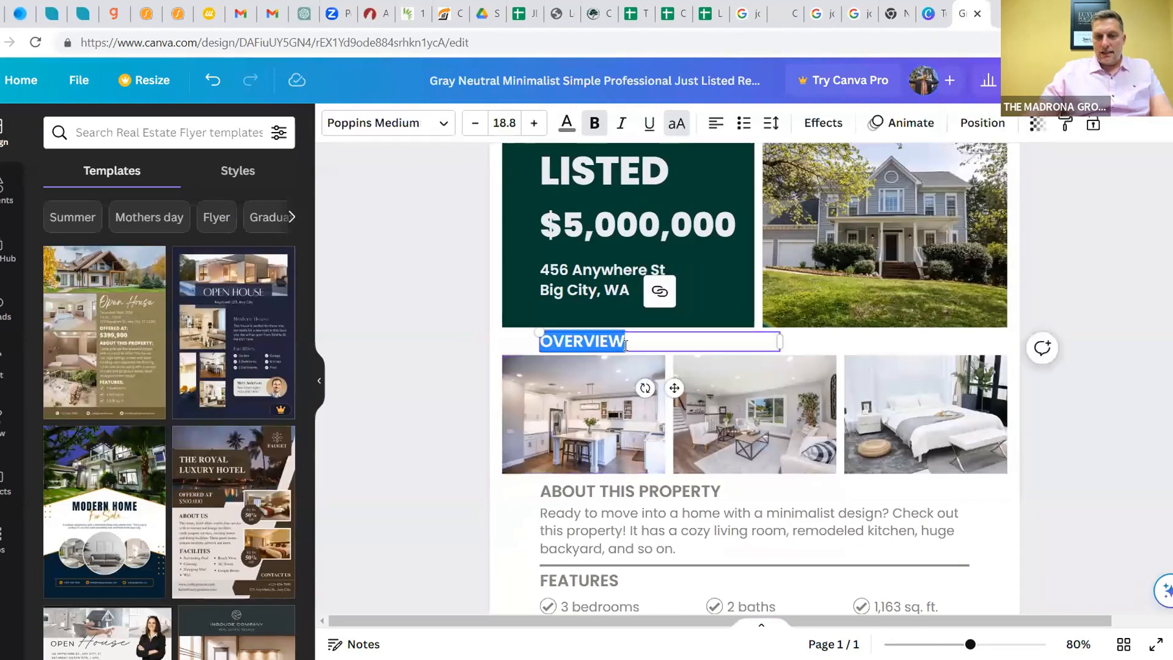
pyautogui.click(567, 122)
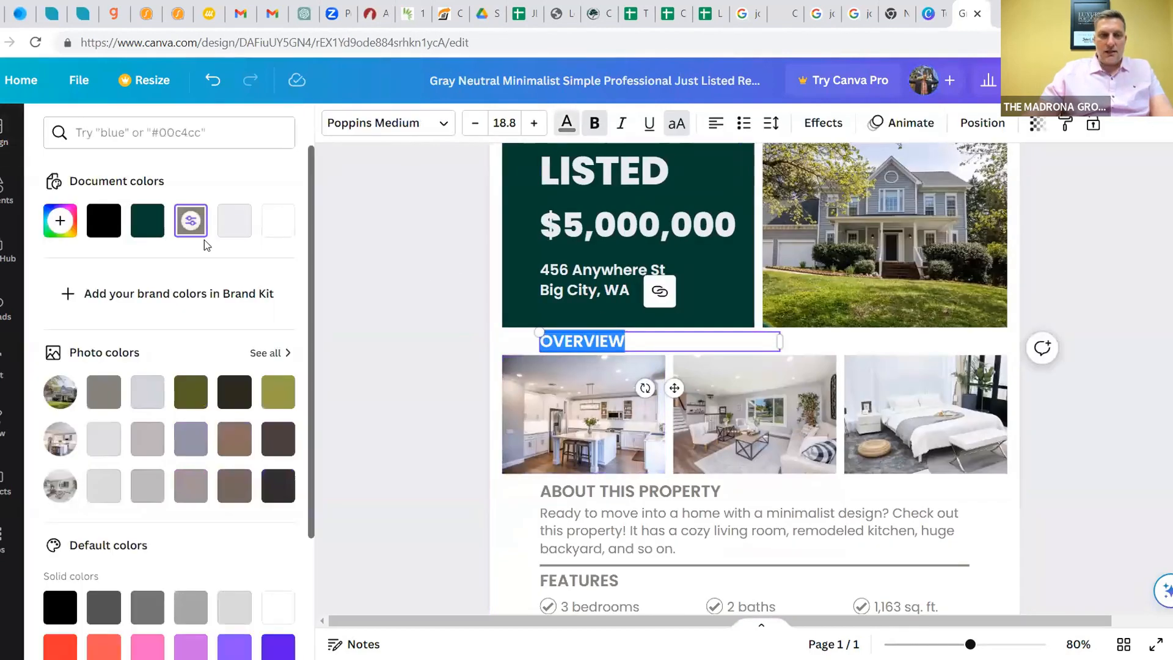
pyautogui.click(401, 300)
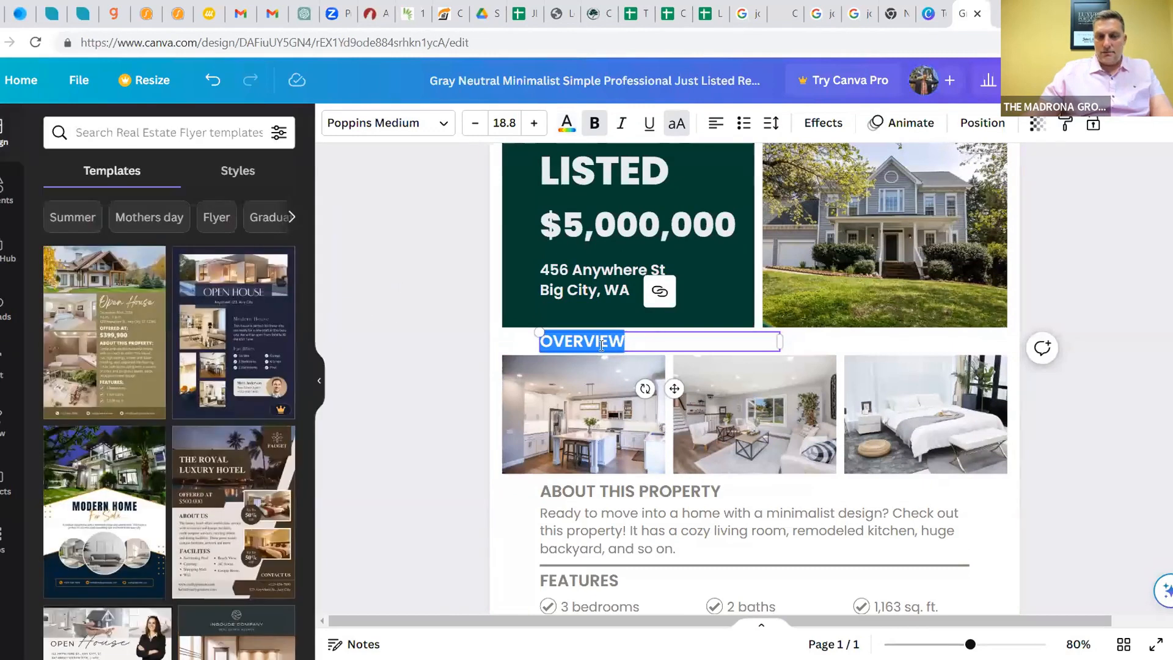
pyautogui.click(438, 325)
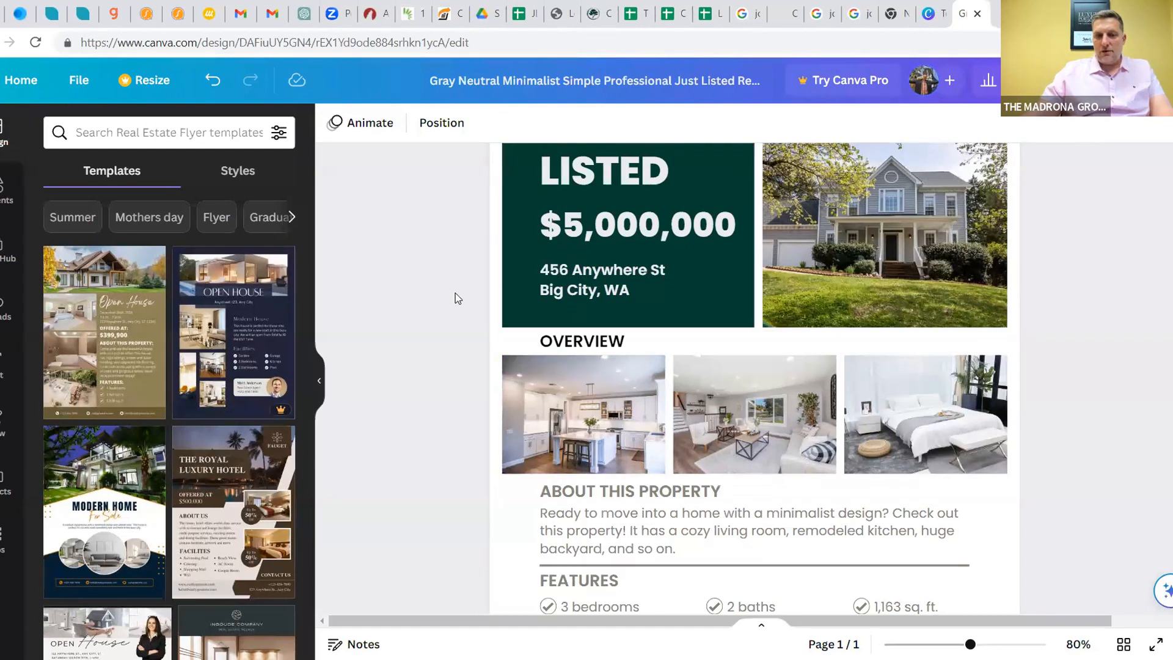
# Select the Overview heading's text and open the list of available fonts for it
pyautogui.scroll(3, 573, 306)
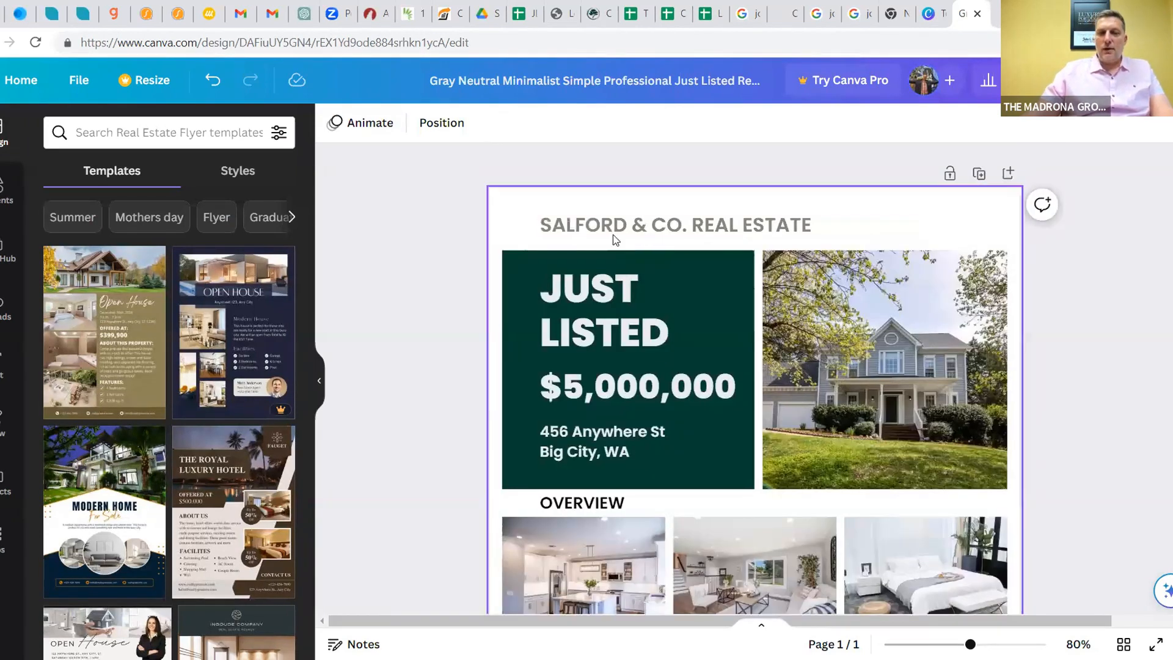
pyautogui.scroll(-2, 623, 281)
pyautogui.scroll(-2, 646, 367)
pyautogui.click(602, 346)
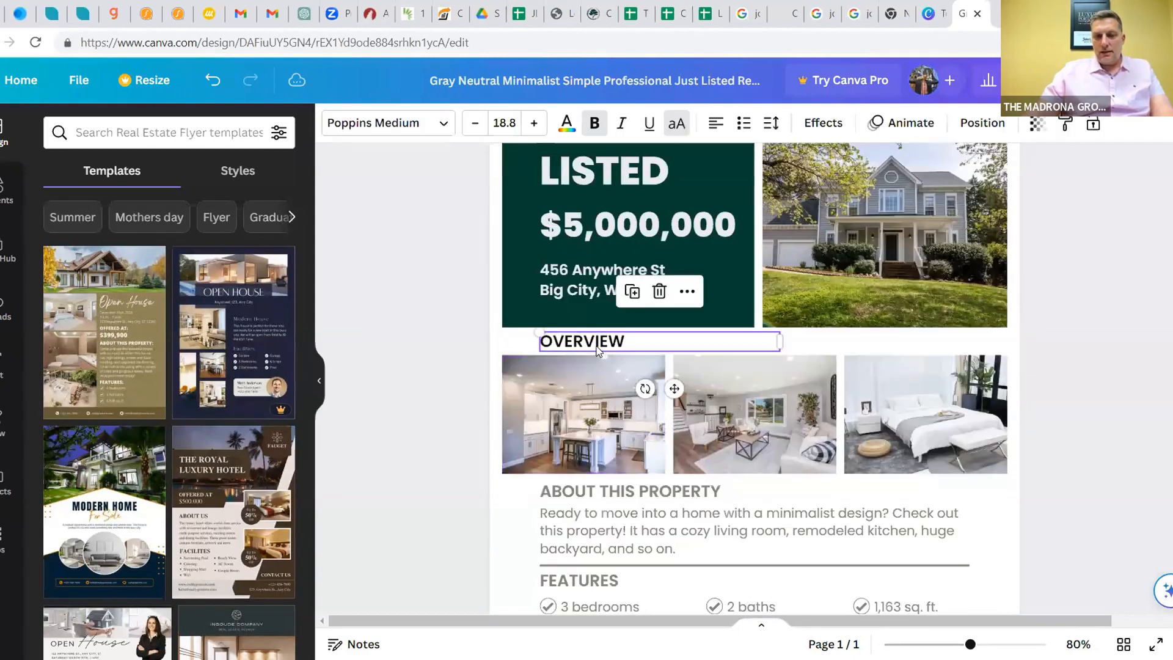
pyautogui.doubleClick(632, 343)
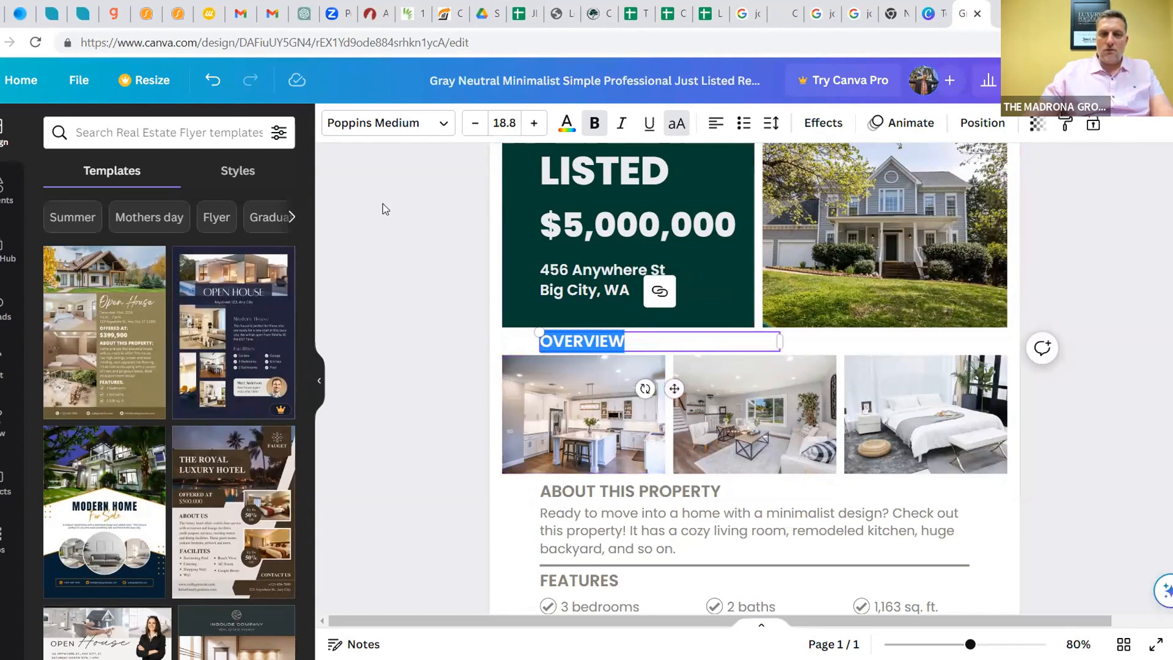
pyautogui.click(446, 128)
# Browse the available fonts and try Amsterdam One on the Overview heading
pyautogui.scroll(-1, 125, 294)
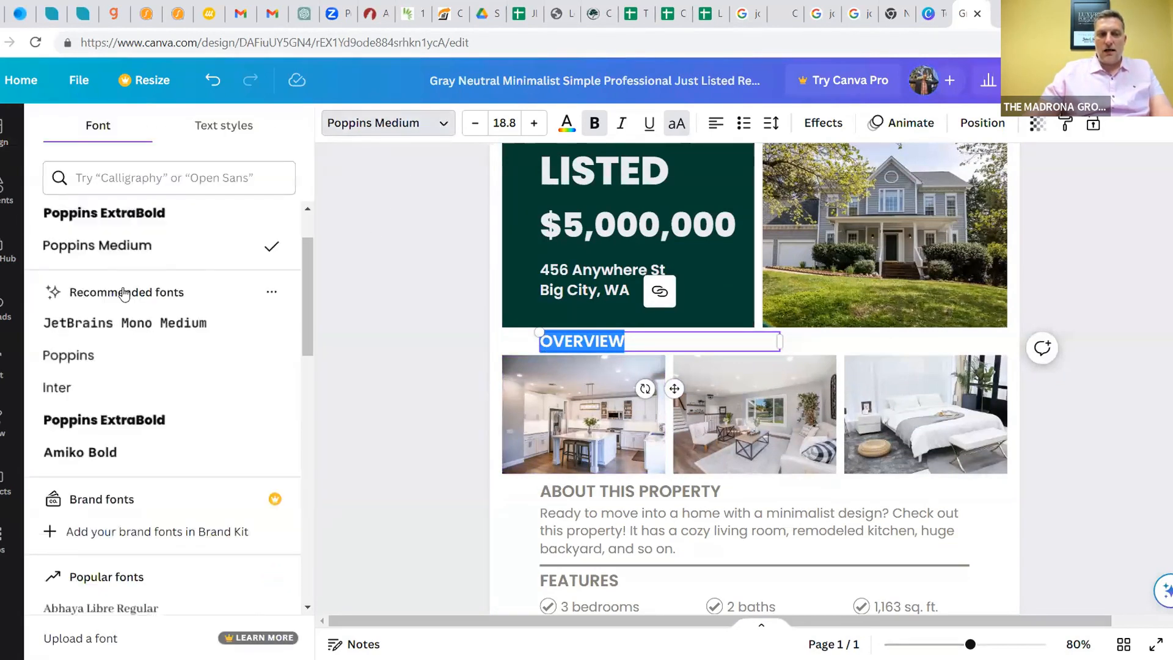
pyautogui.scroll(-3, 125, 294)
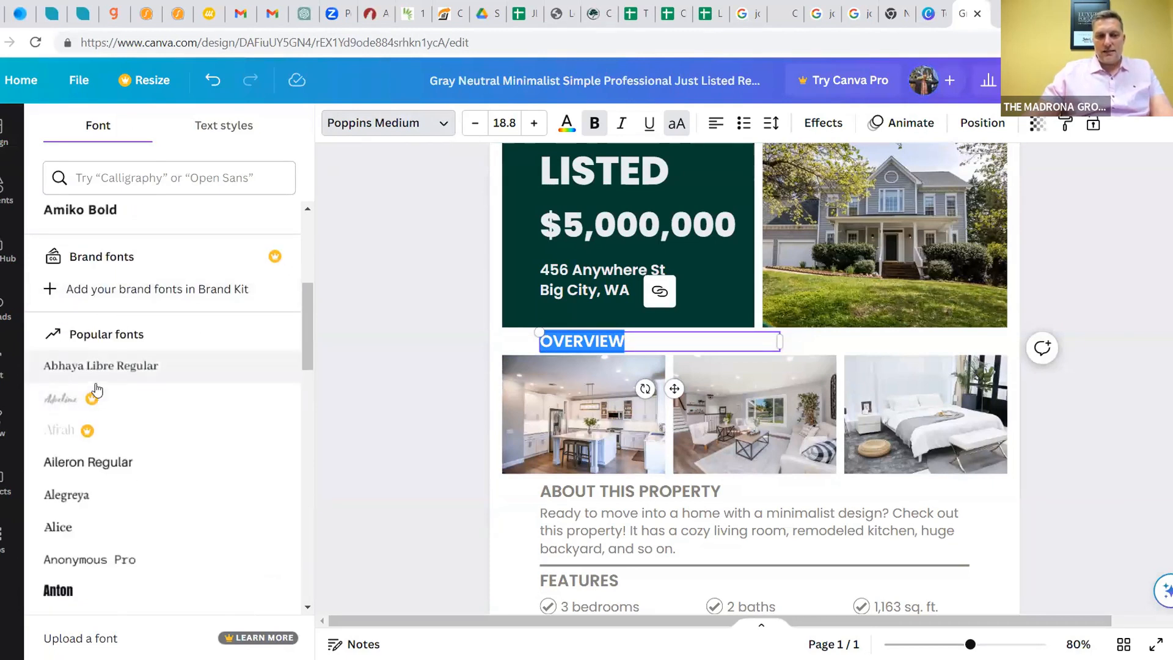
pyautogui.scroll(-15, 131, 348)
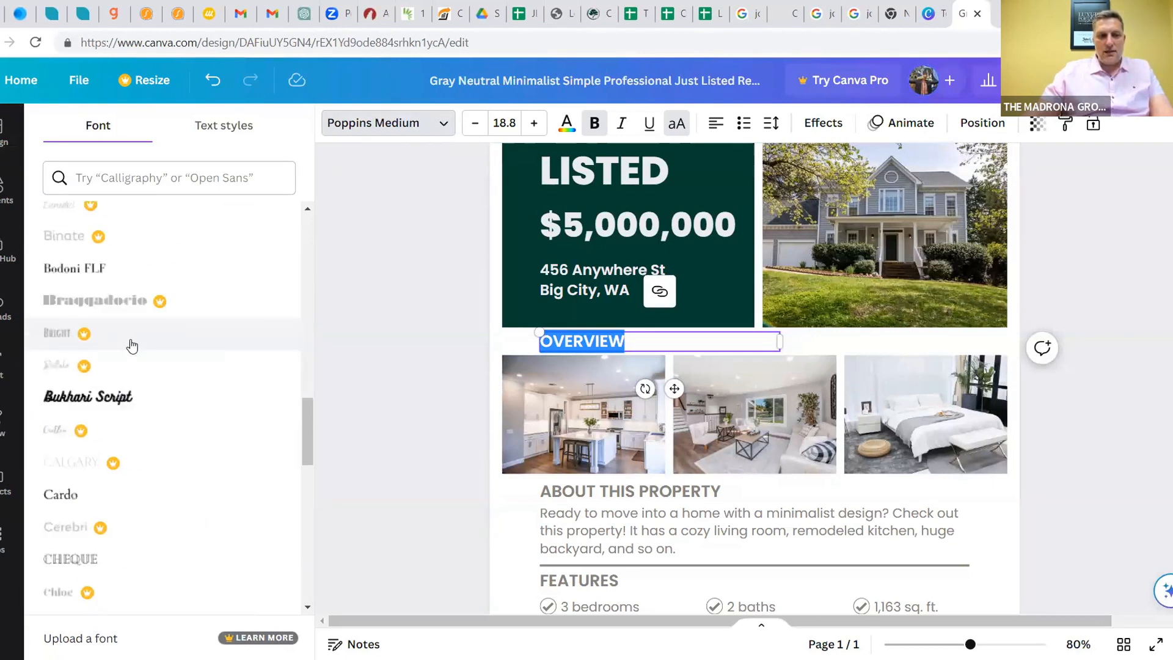
pyautogui.scroll(-10, 128, 339)
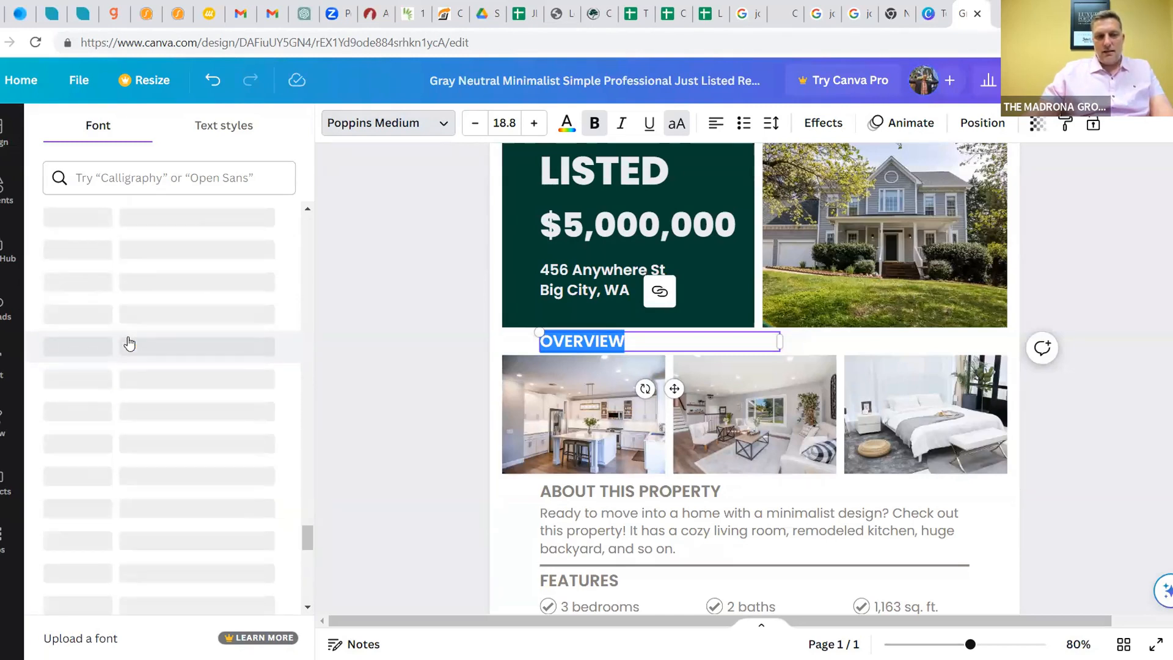
pyautogui.scroll(-10, 131, 348)
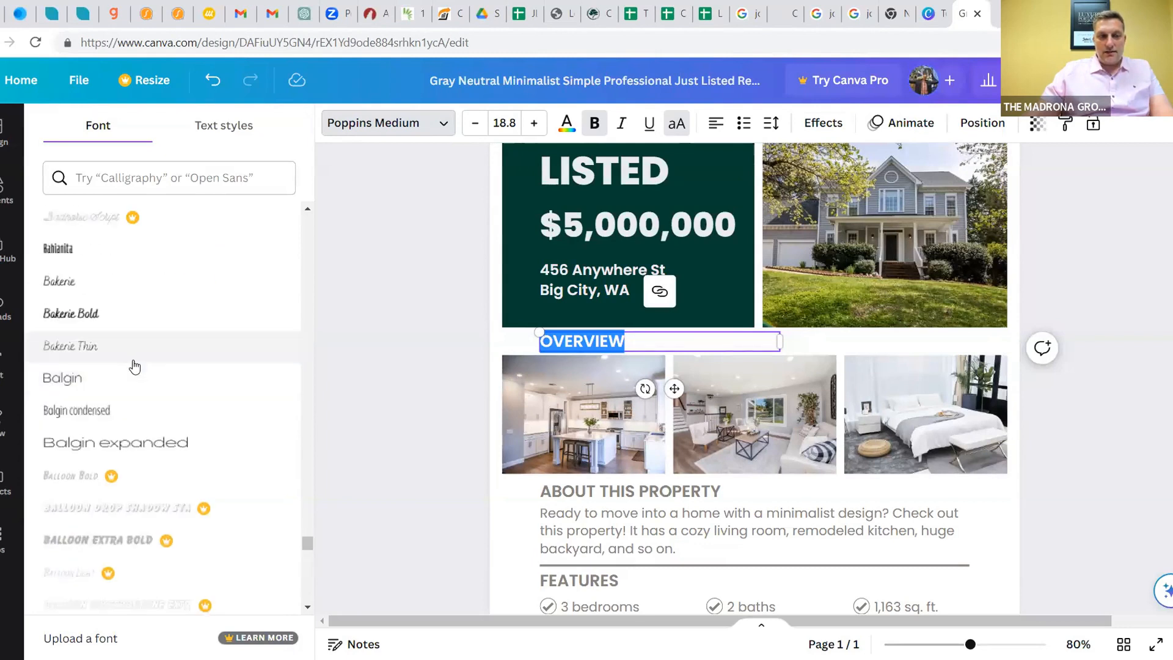
pyautogui.scroll(10, 135, 367)
pyautogui.scroll(8, 136, 354)
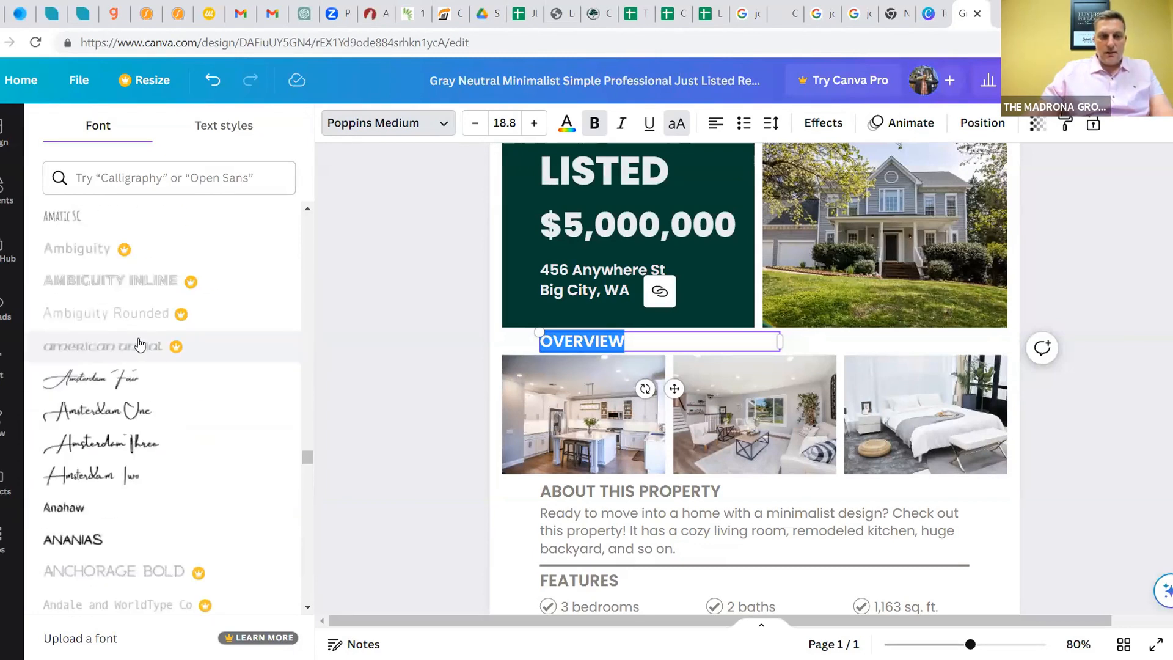
pyautogui.click(157, 411)
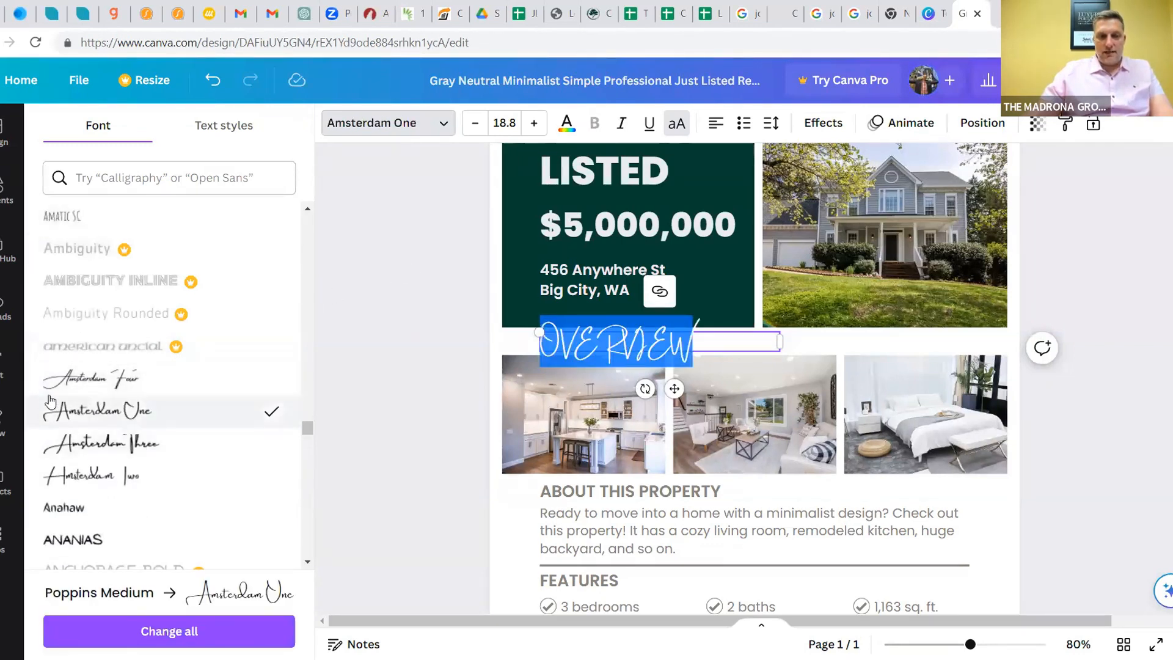
# Change the Overview heading's font to Archivo Narrow and deselect the heading
pyautogui.scroll(-4, 176, 461)
pyautogui.scroll(-12, 98, 428)
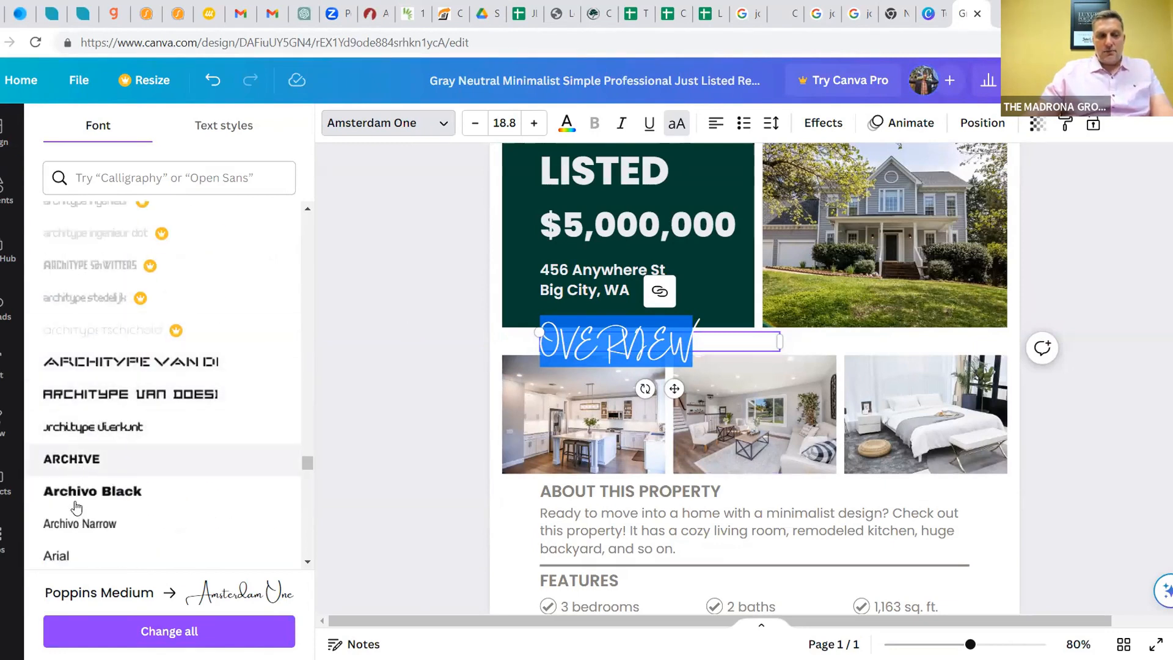
pyautogui.click(72, 526)
pyautogui.click(409, 289)
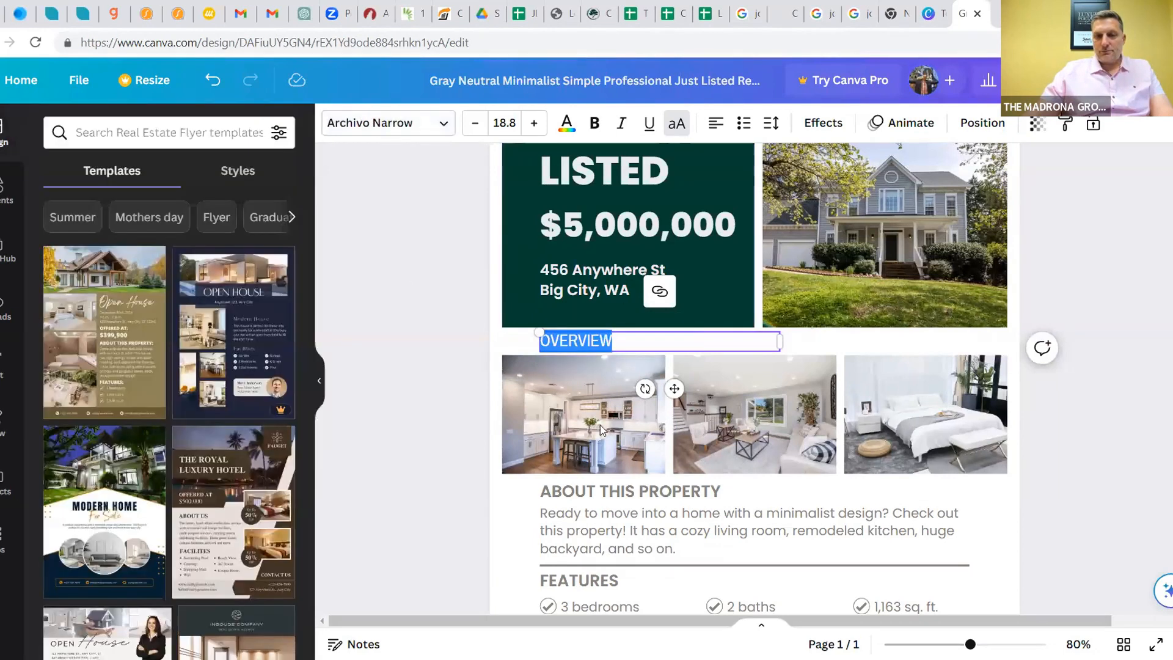
pyautogui.click(454, 337)
# Review the flyer's sections and photos, and open the library of uploaded images
pyautogui.scroll(-3, 529, 331)
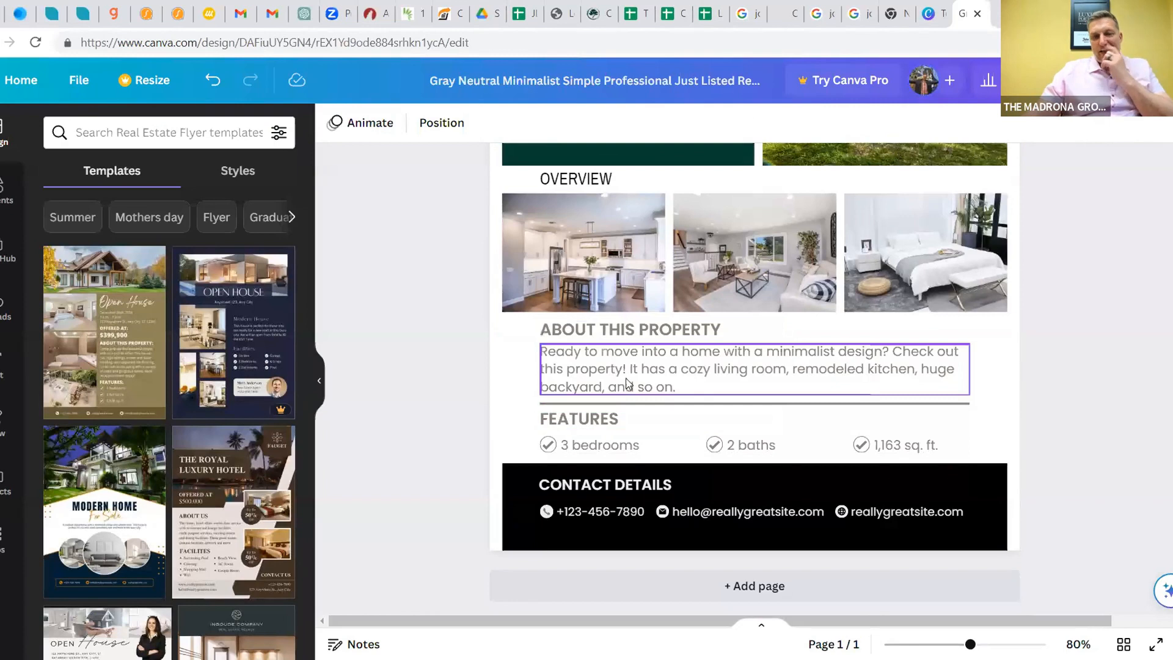
pyautogui.scroll(5, 826, 338)
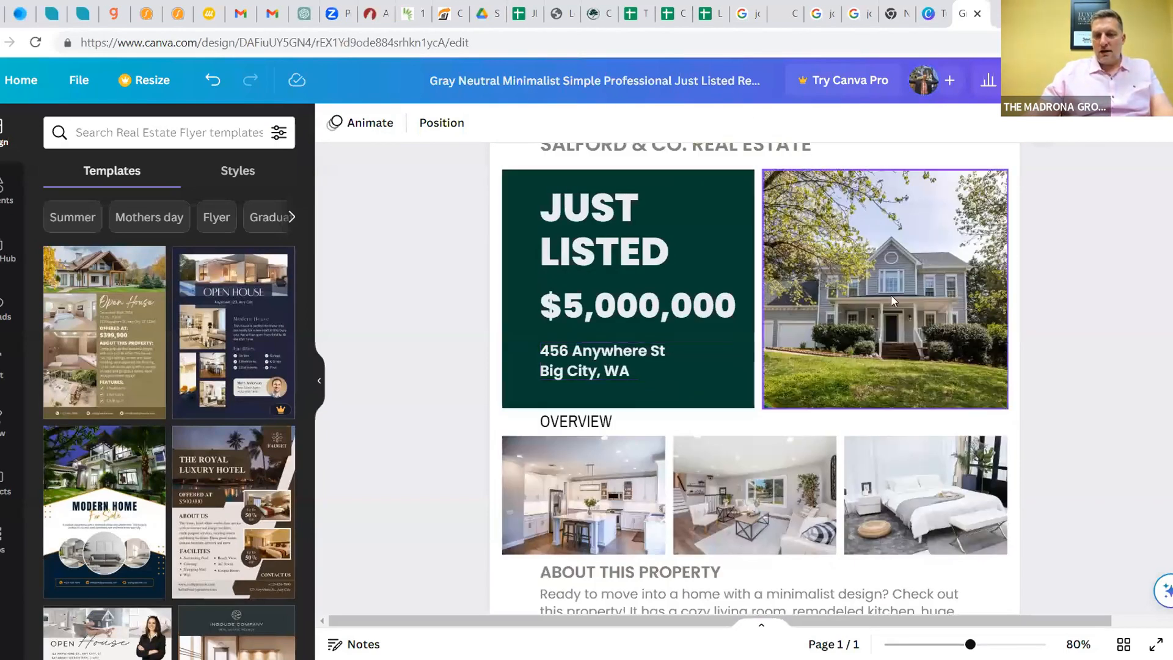
pyautogui.scroll(2, 891, 294)
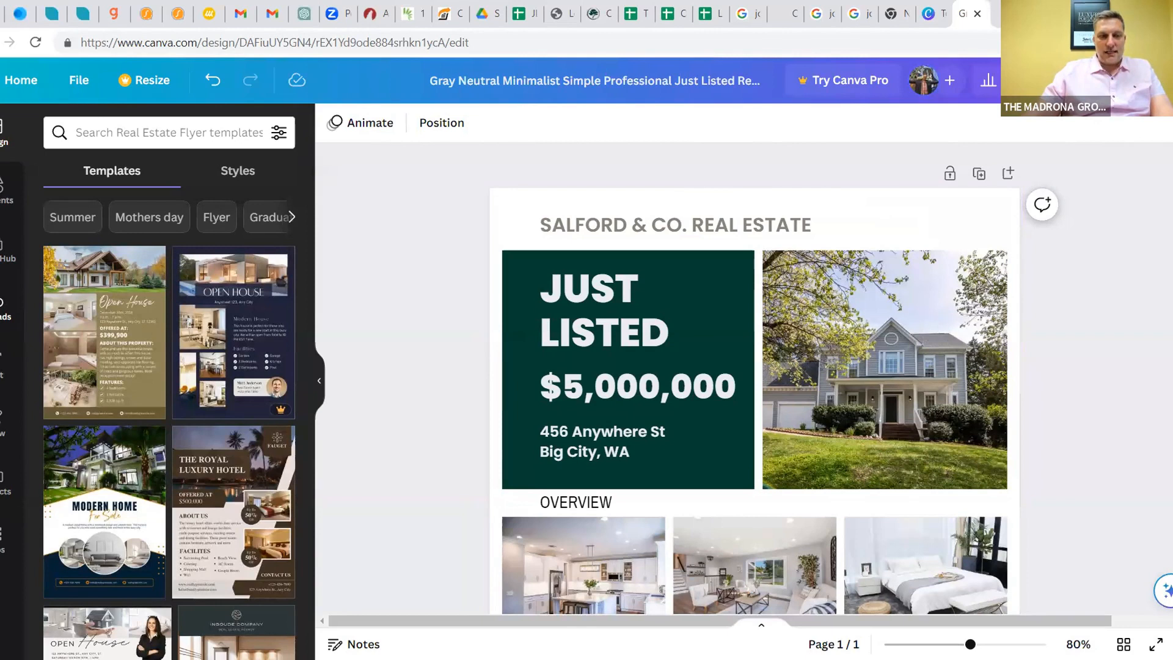
pyautogui.click(5, 307)
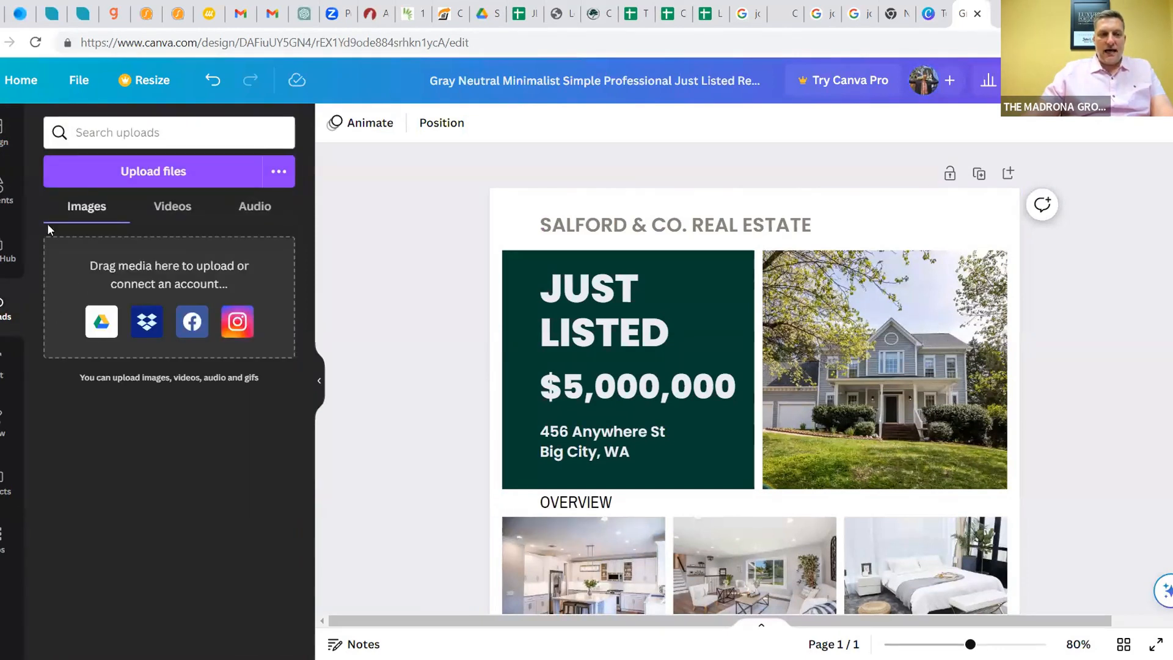
# Start uploading files, open the Pacaso folder on the Desktop and select photos 1 to 10
pyautogui.click(155, 171)
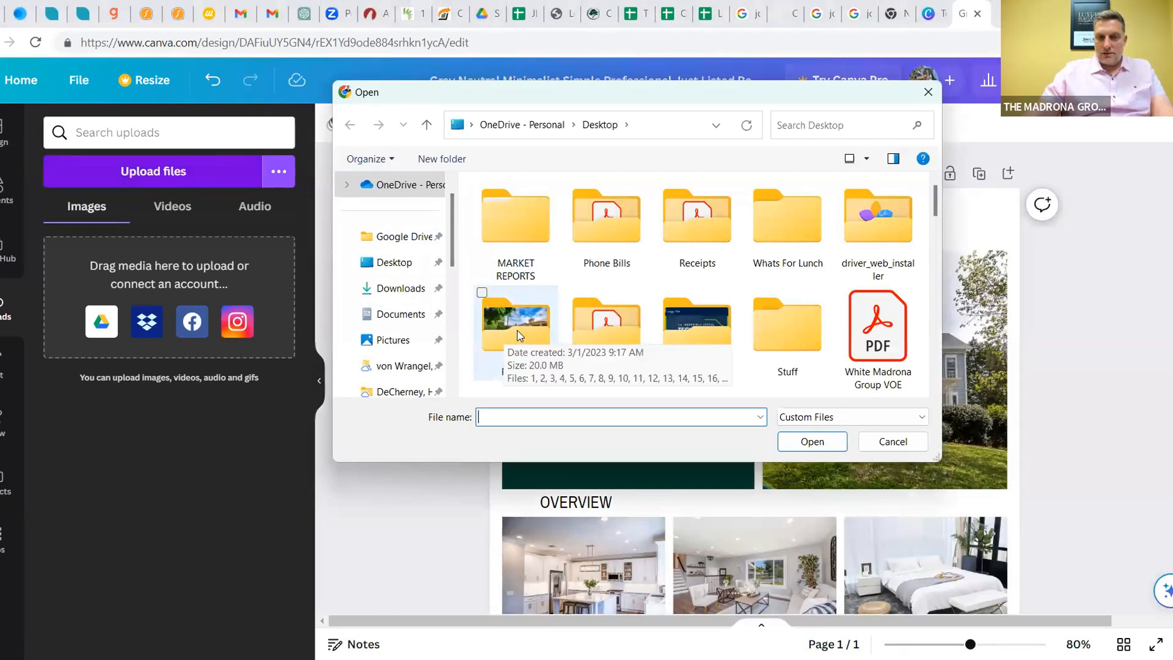
pyautogui.doubleClick(517, 334)
pyautogui.click(513, 230)
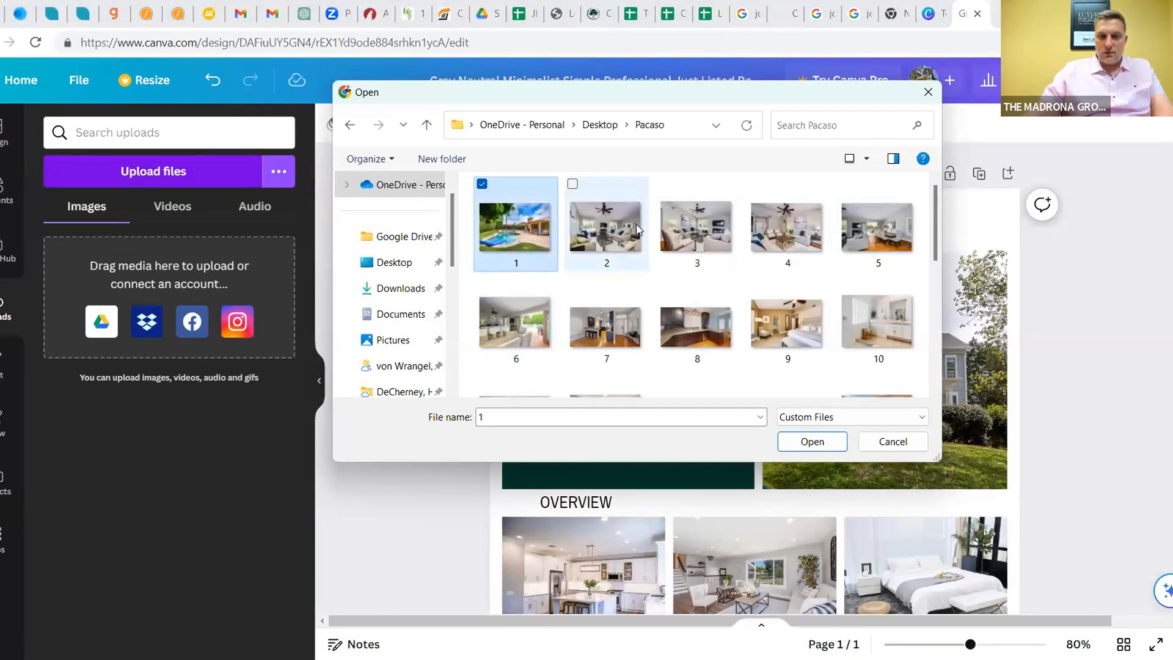
pyautogui.keyDown('ctrl'); pyautogui.click(610, 223); pyautogui.keyUp('ctrl')
pyautogui.keyDown('ctrl'); pyautogui.click(696, 226); pyautogui.keyUp('ctrl')
pyautogui.keyDown('ctrl'); pyautogui.click(786, 226); pyautogui.keyUp('ctrl')
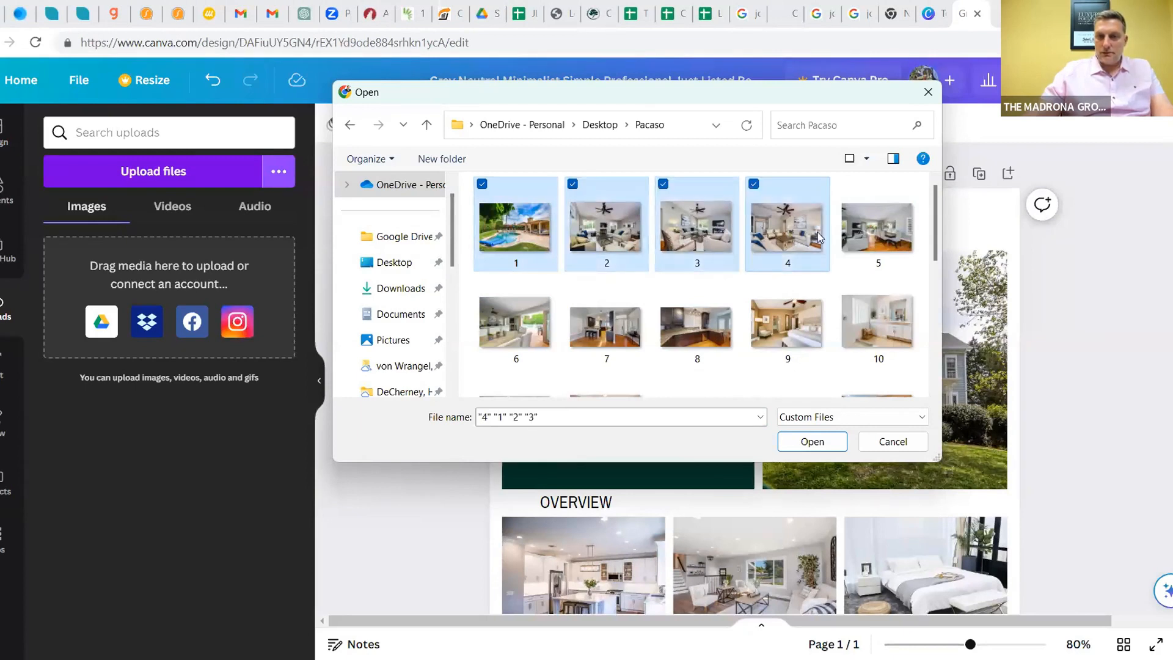
pyautogui.keyDown('ctrl'); pyautogui.click(876, 226); pyautogui.keyUp('ctrl')
pyautogui.keyDown('ctrl'); pyautogui.click(513, 323); pyautogui.keyUp('ctrl')
pyautogui.keyDown('ctrl'); pyautogui.click(605, 324); pyautogui.keyUp('ctrl')
pyautogui.keyDown('ctrl'); pyautogui.click(696, 323); pyautogui.keyUp('ctrl')
pyautogui.keyDown('ctrl'); pyautogui.click(787, 324); pyautogui.keyUp('ctrl')
pyautogui.keyDown('ctrl'); pyautogui.click(854, 326); pyautogui.keyUp('ctrl')
# Add photos 22, 23 and 24 to the selection and upload all the selected files
pyautogui.moveTo(933, 240); pyautogui.dragTo(963, 335)
pyautogui.keyDown('ctrl'); pyautogui.click(604, 336); pyautogui.keyUp('ctrl')
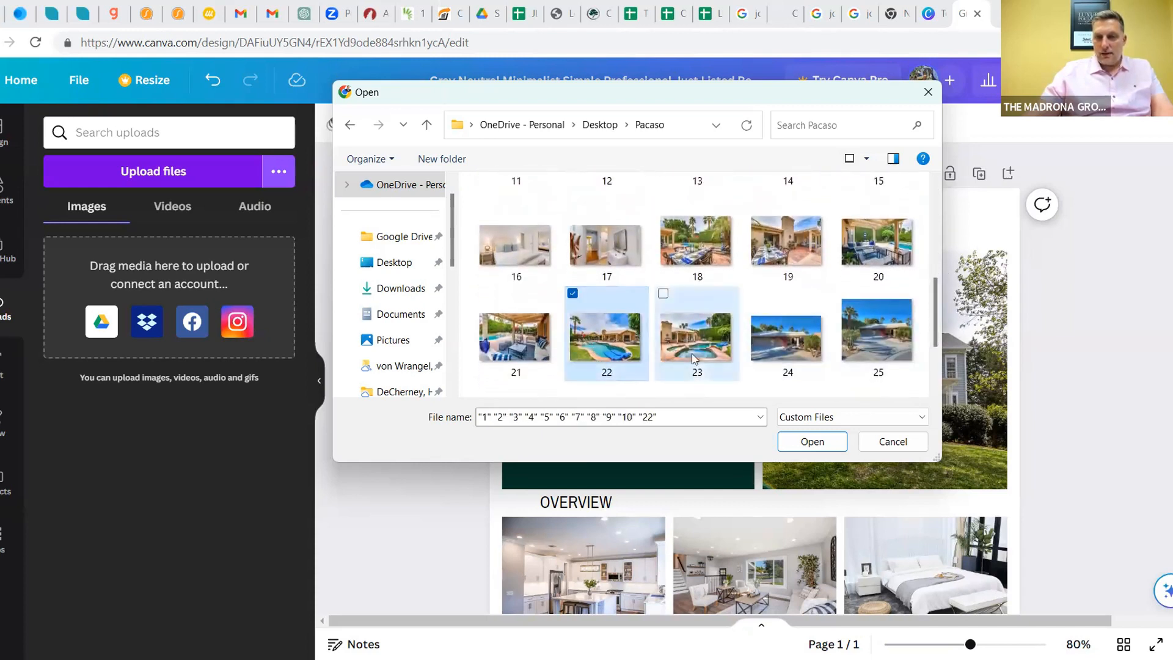
pyautogui.keyDown('ctrl'); pyautogui.click(694, 358); pyautogui.keyUp('ctrl')
pyautogui.keyDown('ctrl'); pyautogui.click(786, 339); pyautogui.keyUp('ctrl')
pyautogui.scroll(-2, 793, 311)
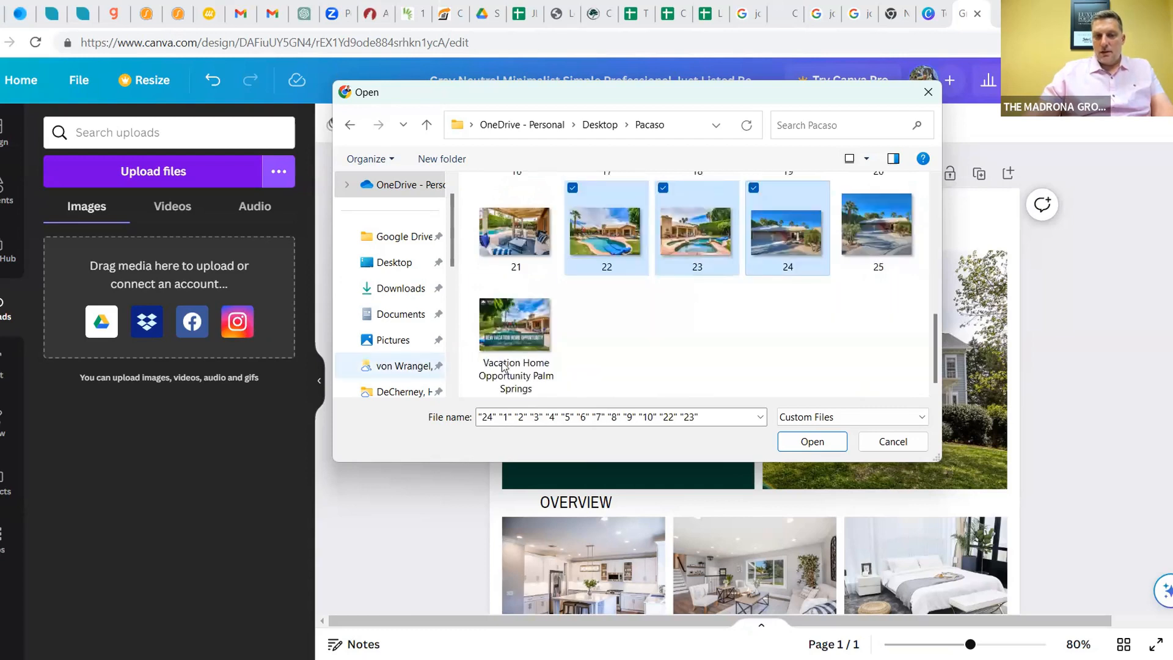
pyautogui.click(822, 450)
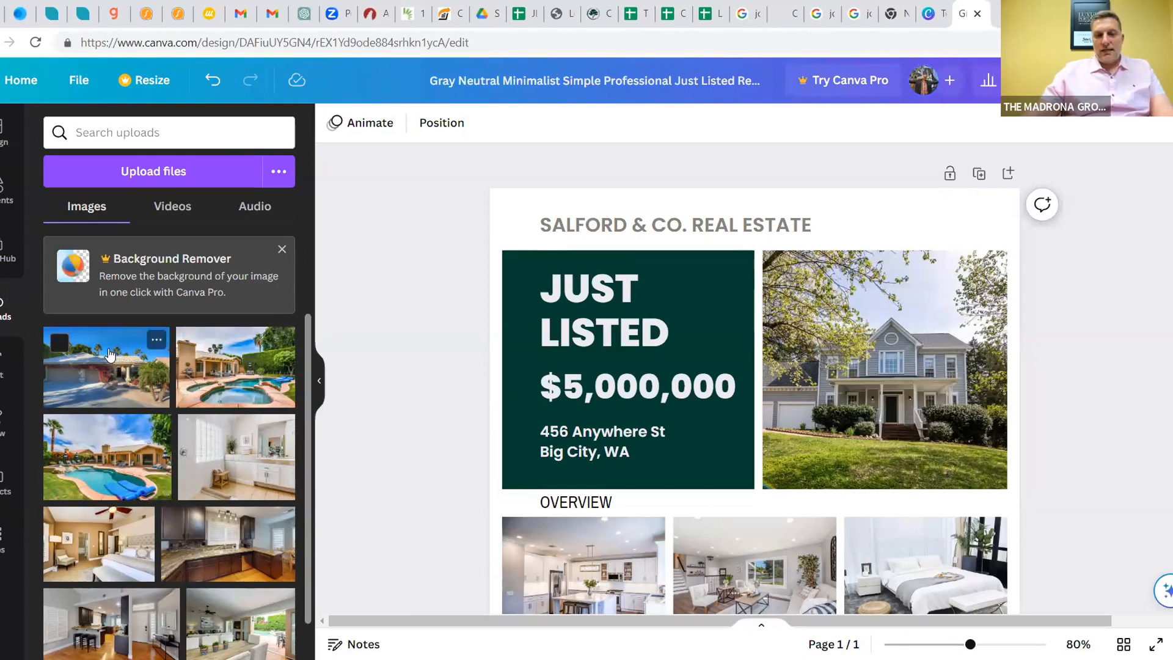
pyautogui.scroll(-1, 881, 306)
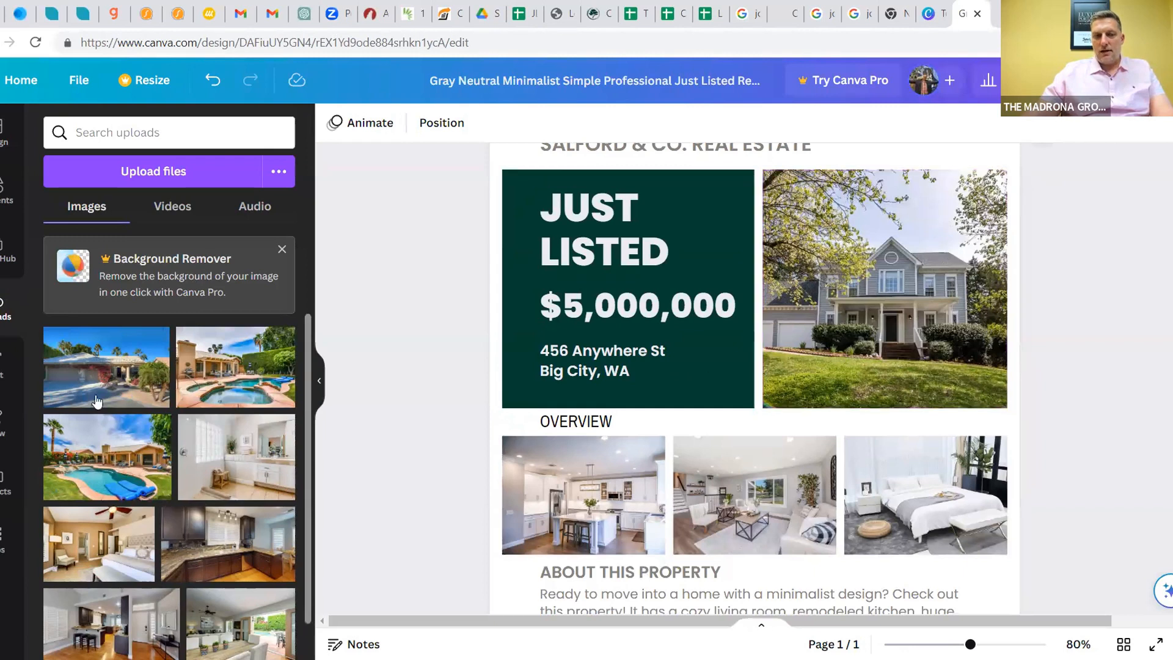
pyautogui.moveTo(100, 374); pyautogui.dragTo(118, 371)
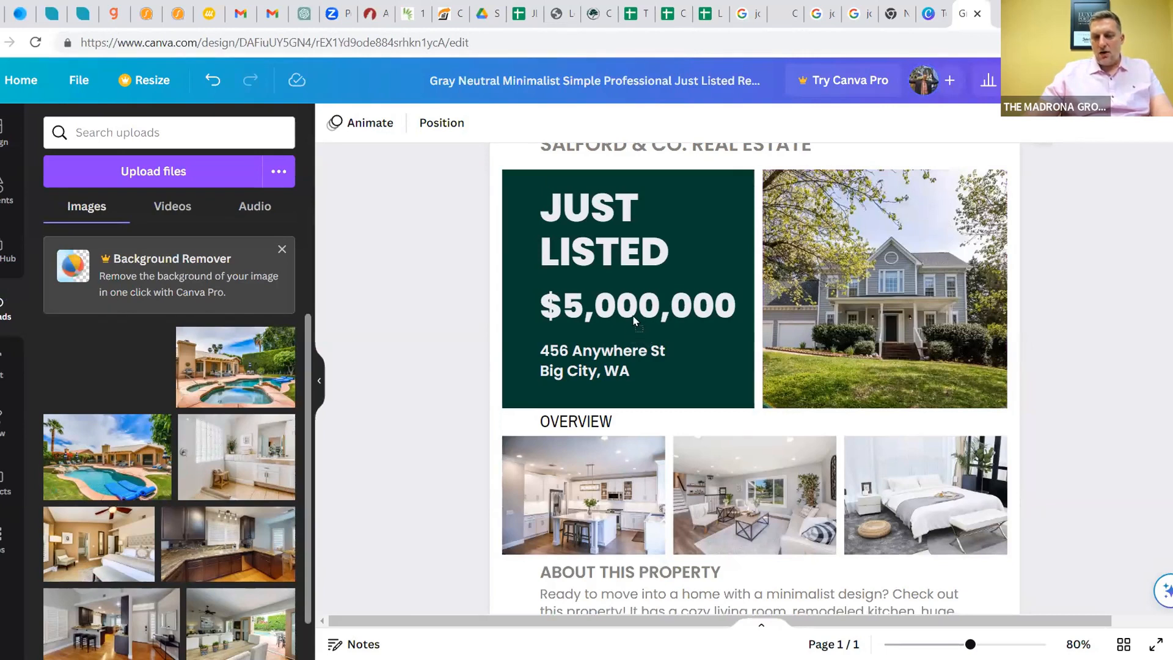
pyautogui.moveTo(629, 321); pyautogui.dragTo(629, 321)
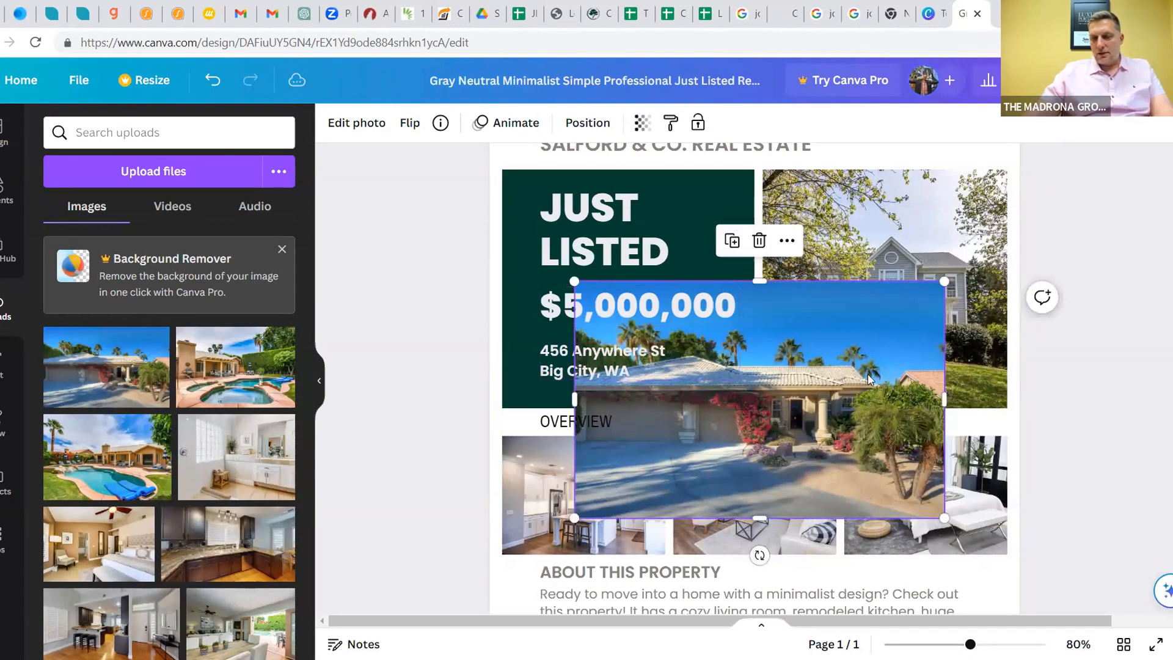
pyautogui.click(759, 240)
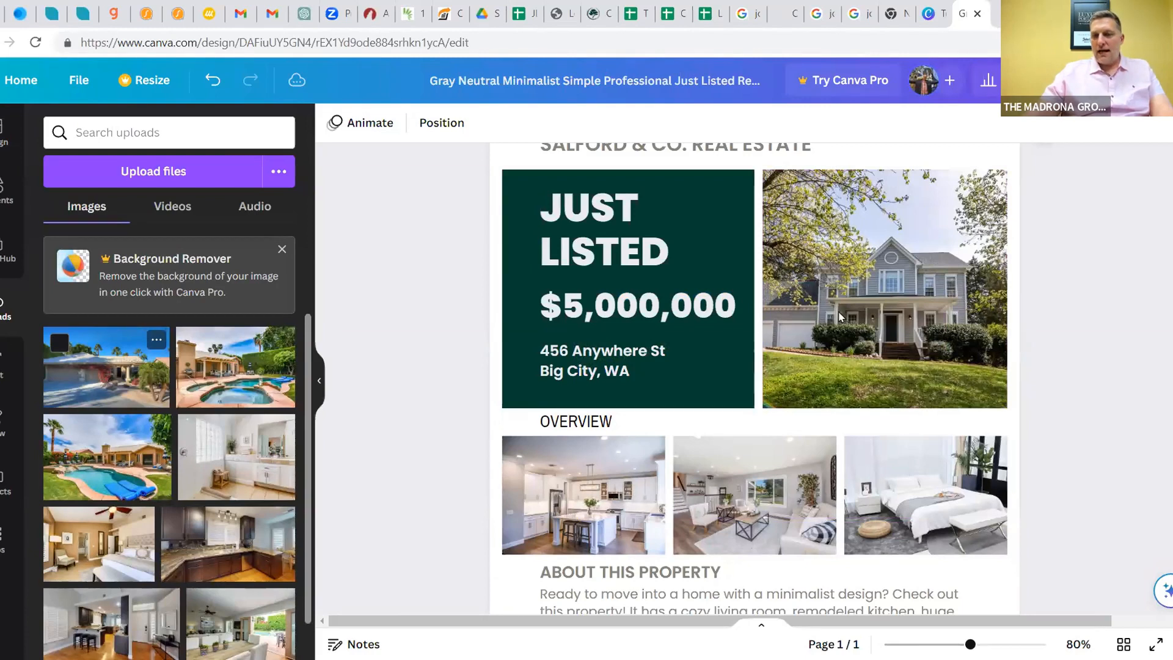
# Replace the flyer's main house photo with the uploaded front exterior photo and shift its crop to show more of the entrance
pyautogui.moveTo(844, 313); pyautogui.dragTo(842, 309)
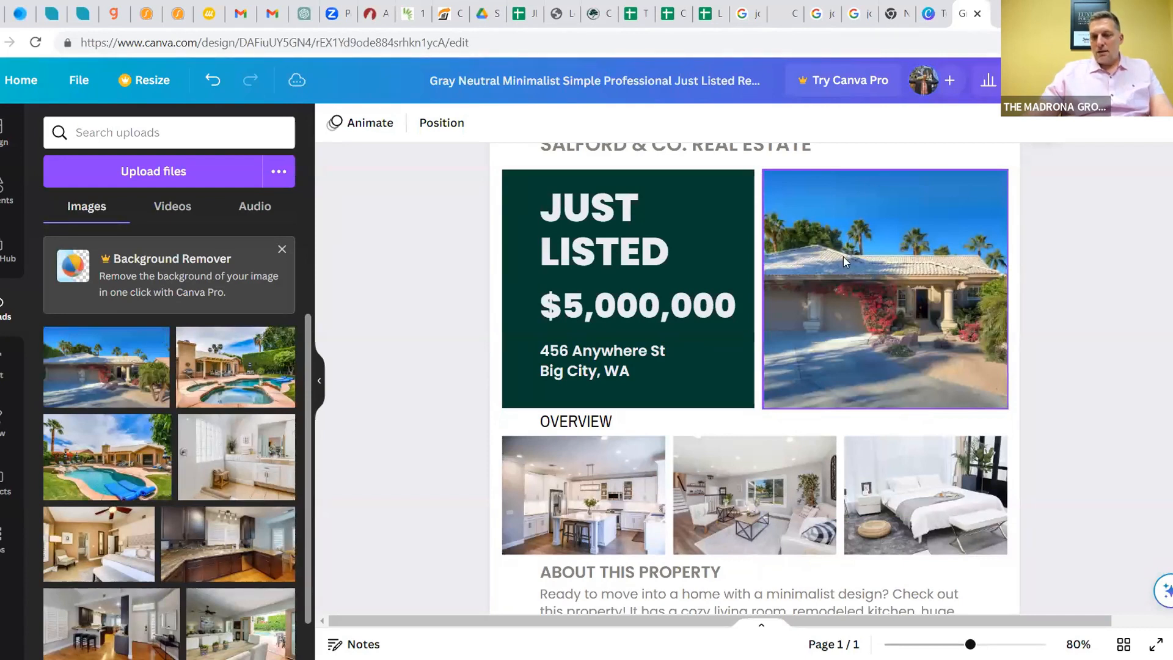
pyautogui.click(870, 299)
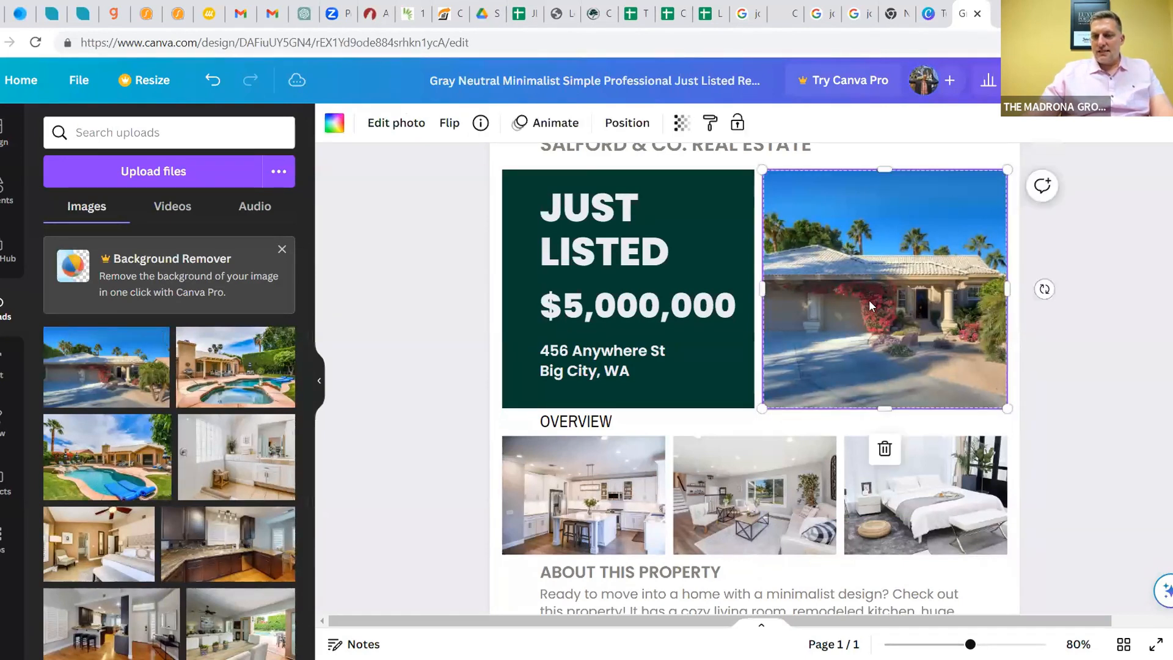
pyautogui.doubleClick(870, 299)
pyautogui.moveTo(839, 329)
pyautogui.mouseDown()
pyautogui.moveTo(867, 325)
pyautogui.moveTo(778, 317)
pyautogui.moveTo(835, 311)
pyautogui.mouseUp()
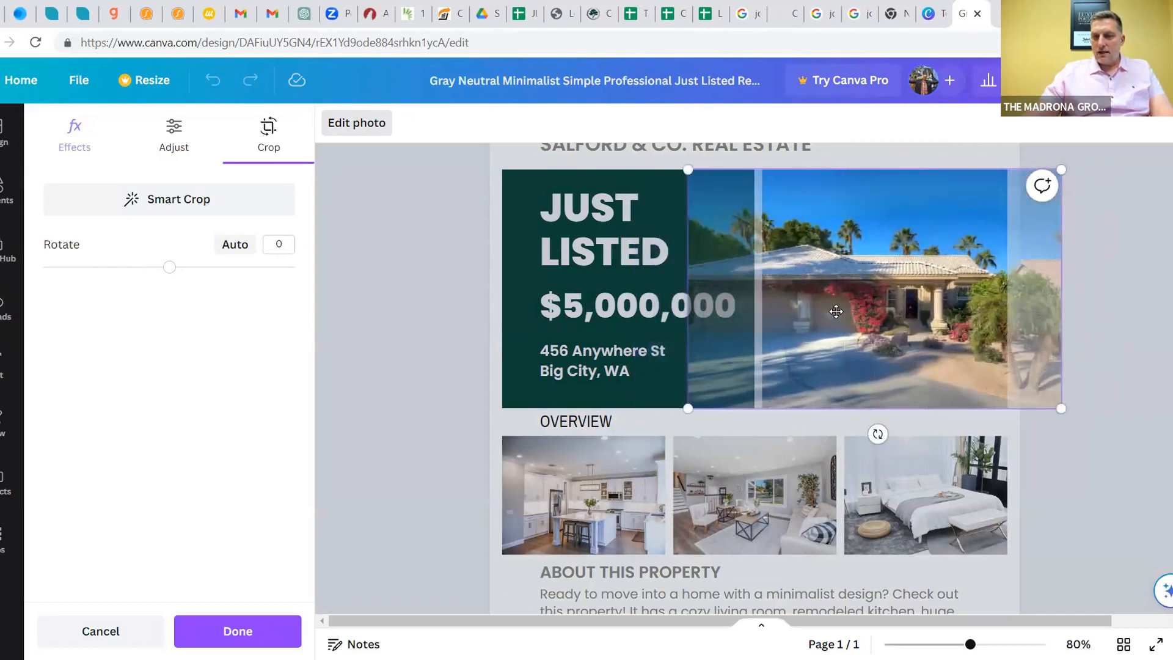
pyautogui.click(433, 297)
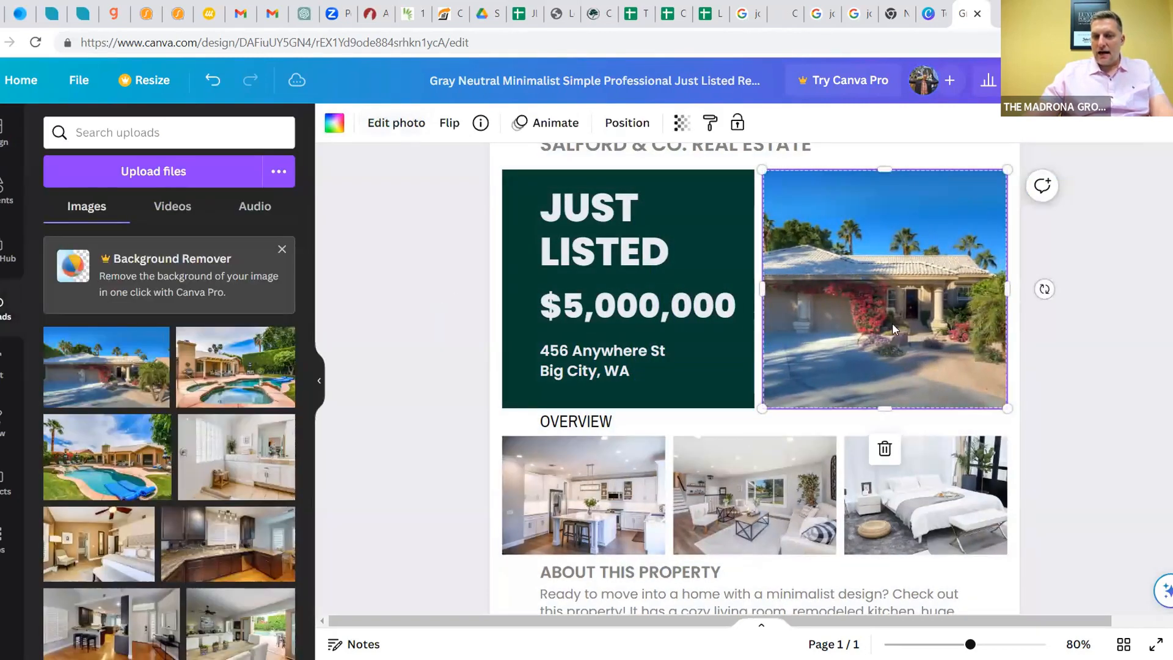
pyautogui.click(434, 305)
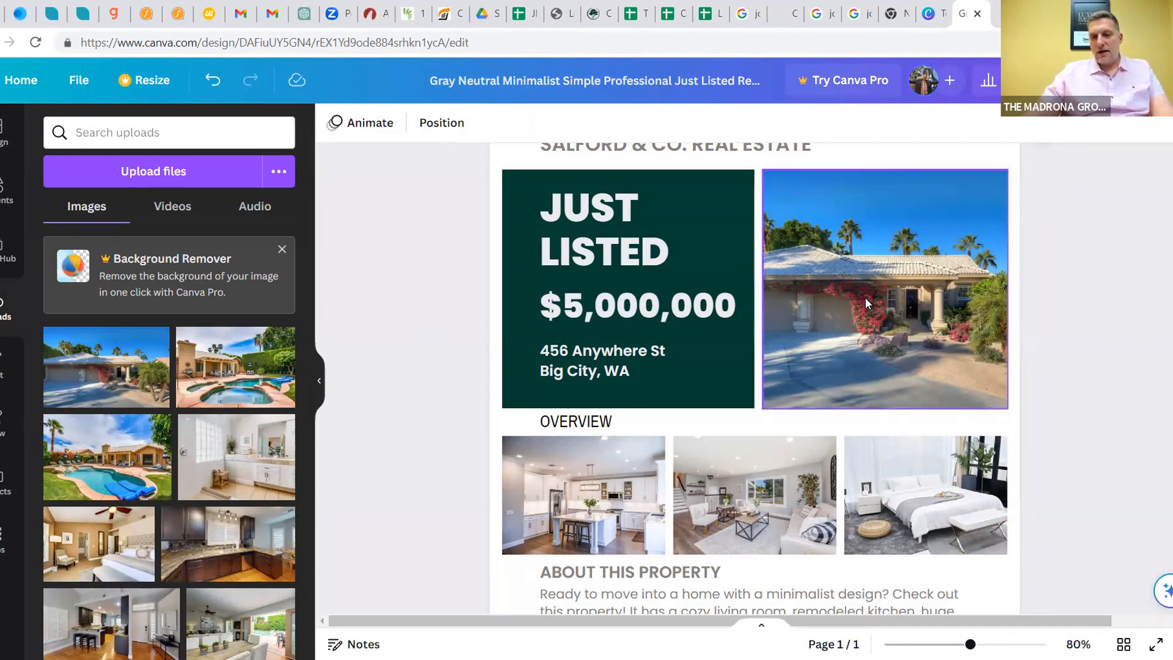
# Look through the uploaded photos and replace the bedroom photo under Overview with the photo of the backyard pool and blue loungers
pyautogui.scroll(-3, 139, 465)
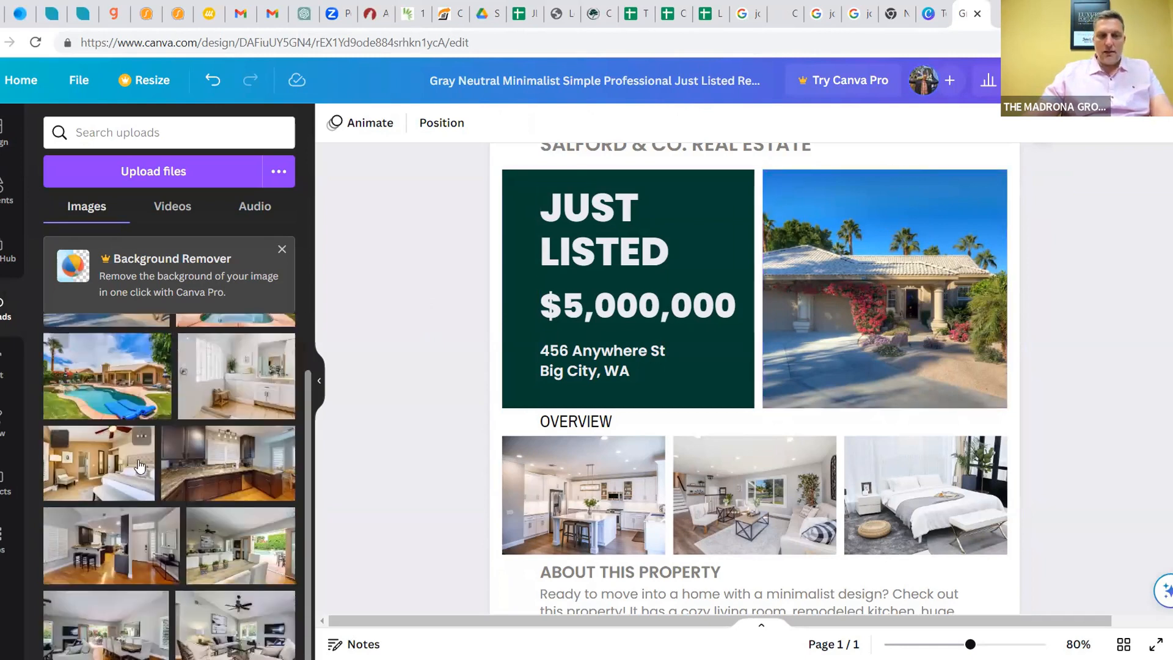
pyautogui.scroll(1, 139, 465)
pyautogui.scroll(-1, 138, 469)
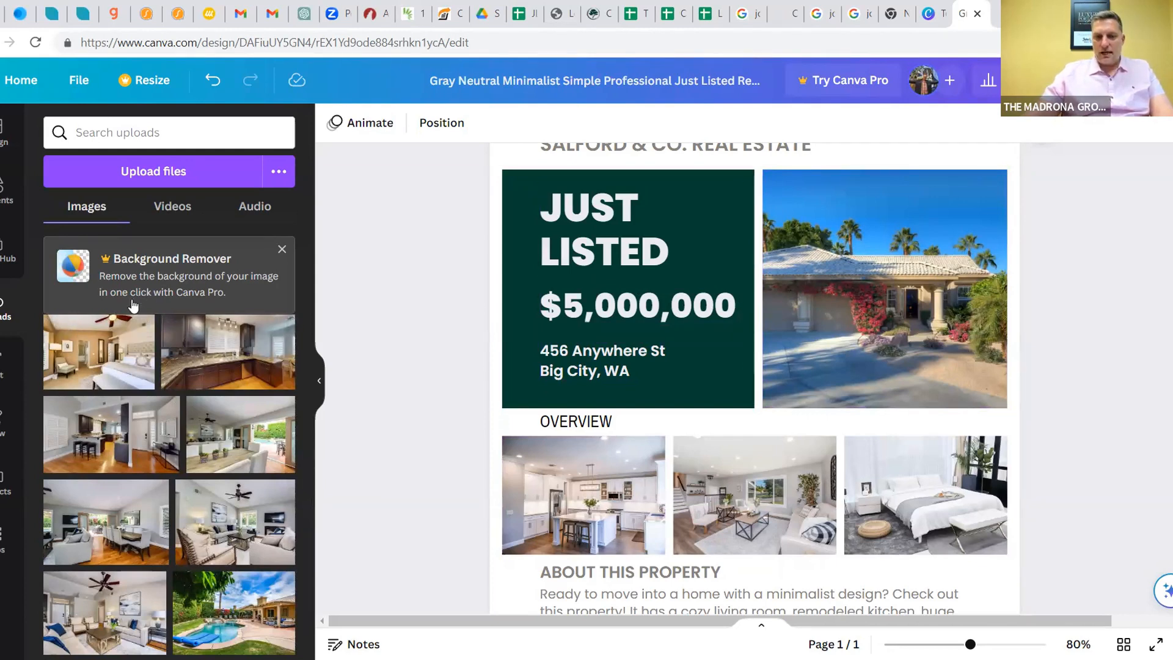
pyautogui.scroll(-2, 394, 286)
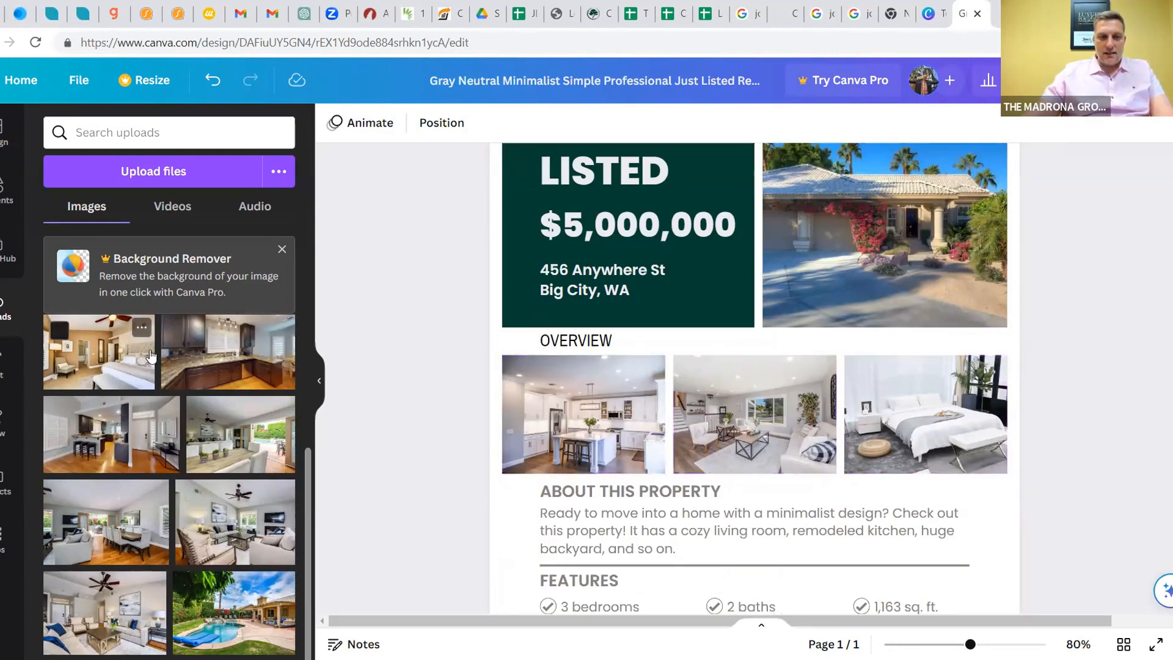
pyautogui.scroll(1, 208, 419)
pyautogui.scroll(-1, 208, 419)
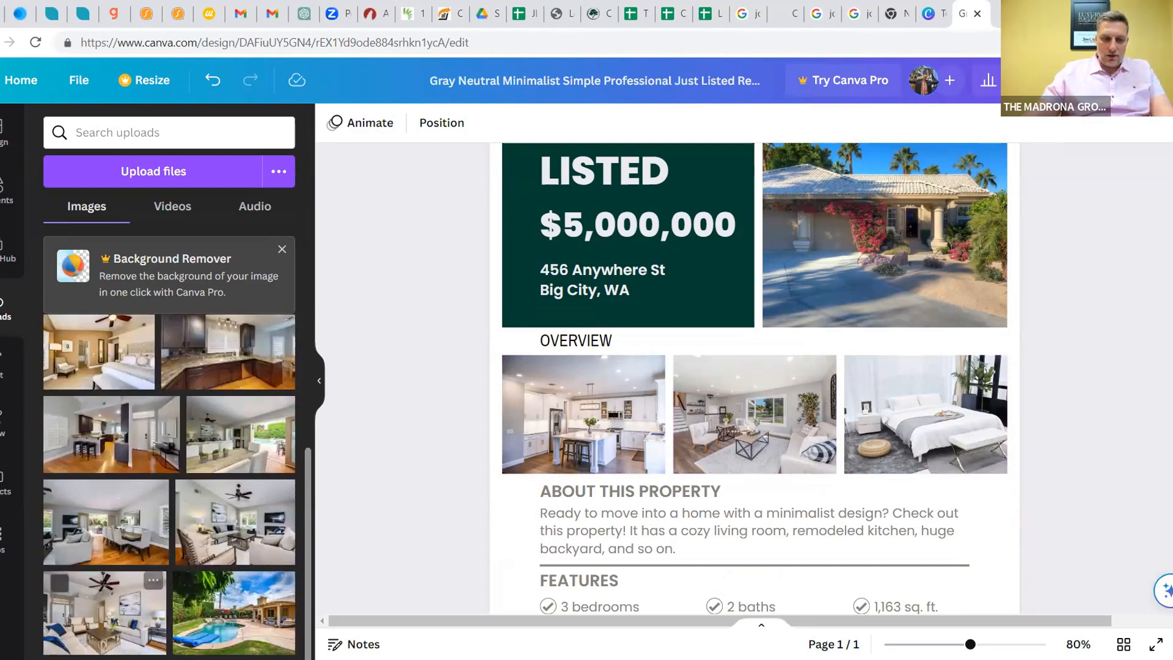
pyautogui.scroll(2, 231, 619)
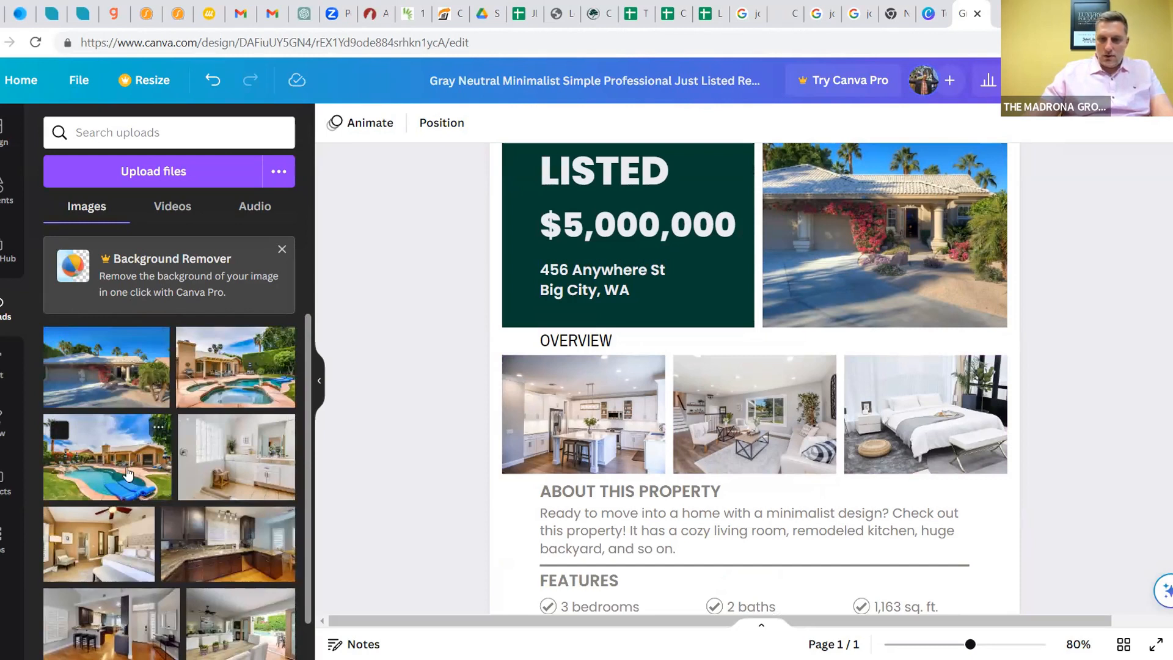
pyautogui.moveTo(895, 446); pyautogui.dragTo(963, 439)
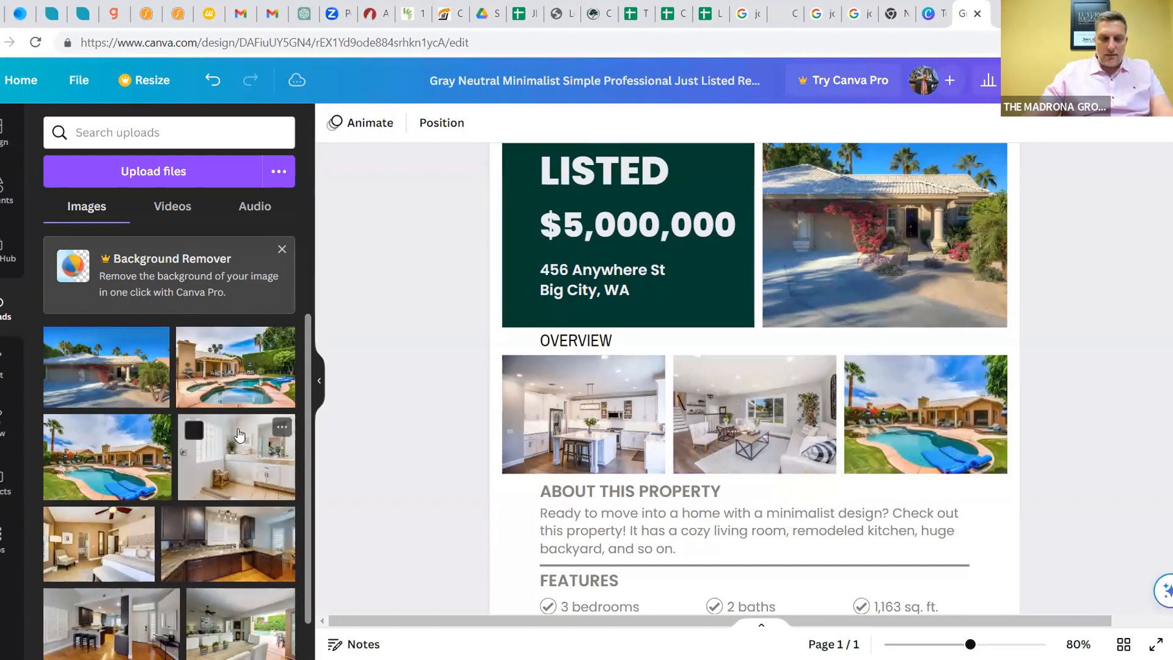
# Replace the white kitchen photo with the uploaded dark-cabinet kitchen and the middle Overview photo with the uploaded living room with a ceiling fan
pyautogui.scroll(-1, 183, 446)
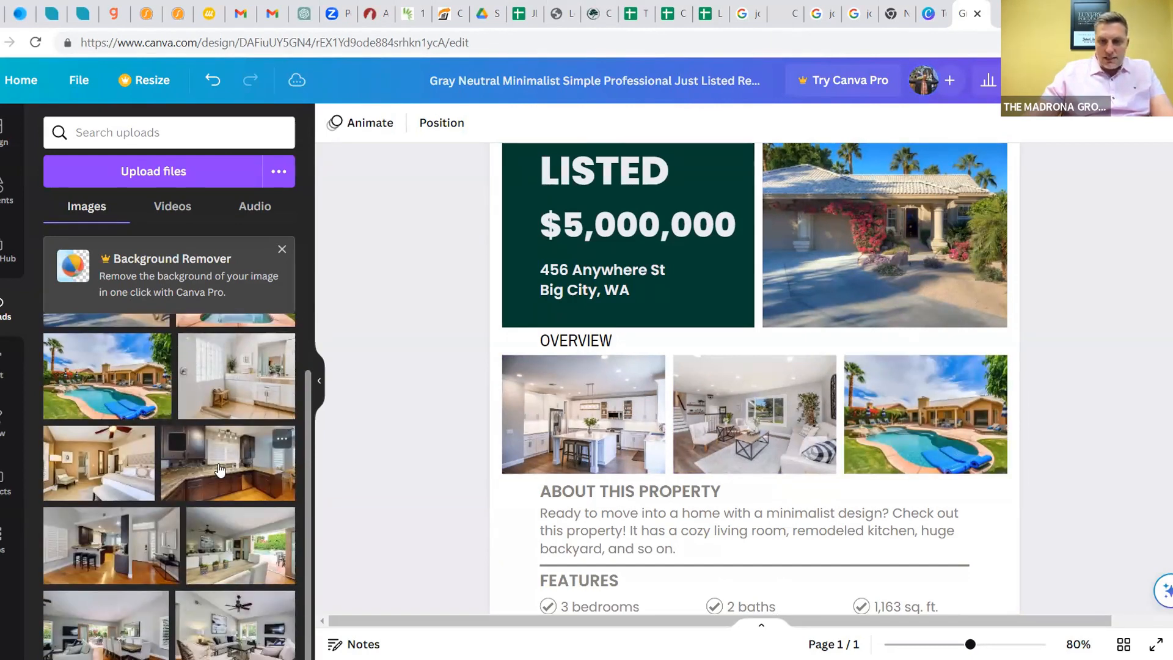
pyautogui.moveTo(515, 422); pyautogui.dragTo(515, 422)
pyautogui.scroll(-1, 183, 445)
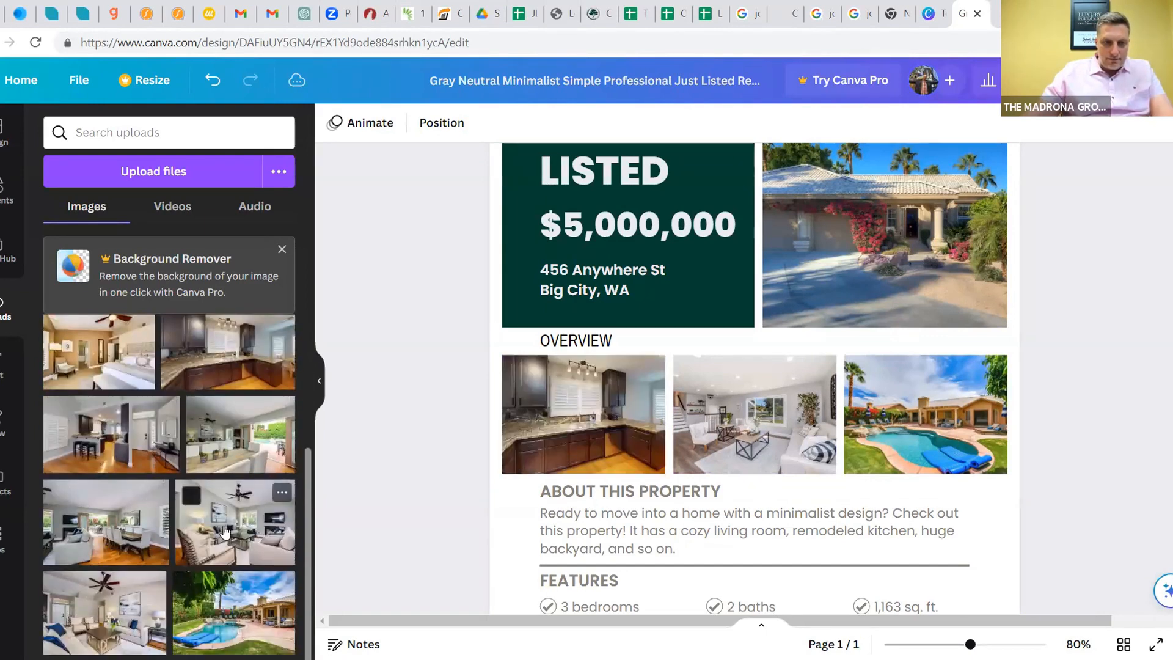
pyautogui.moveTo(232, 528); pyautogui.dragTo(759, 423)
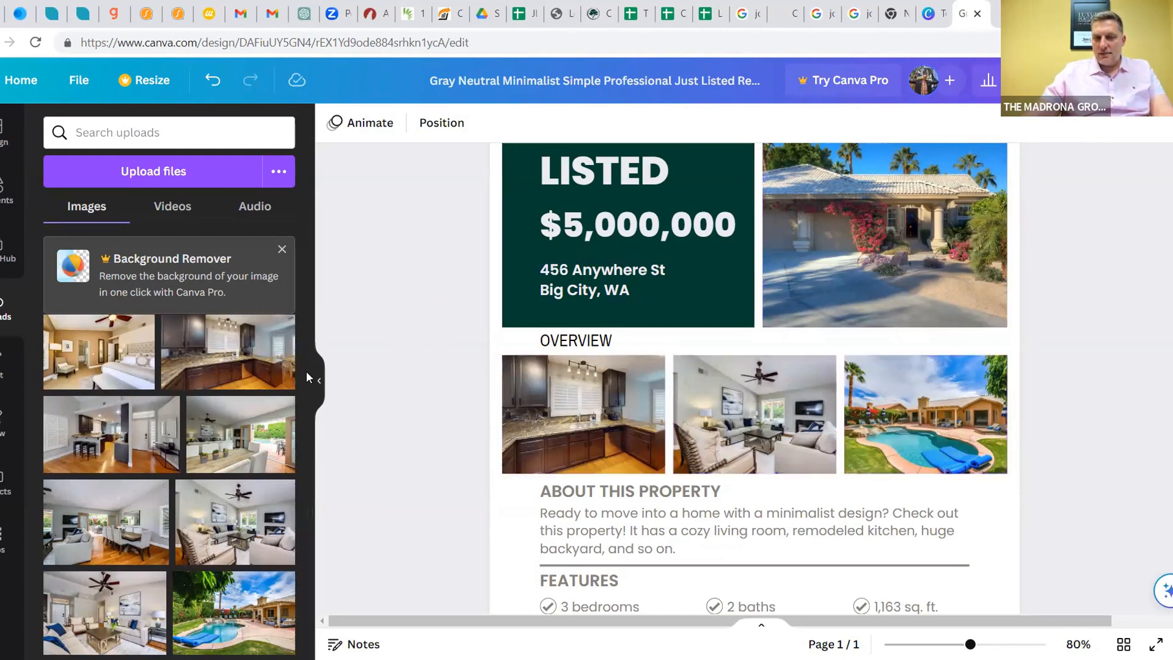
# Start another file upload and look into a seller's photo folder
pyautogui.scroll(-3, 330, 375)
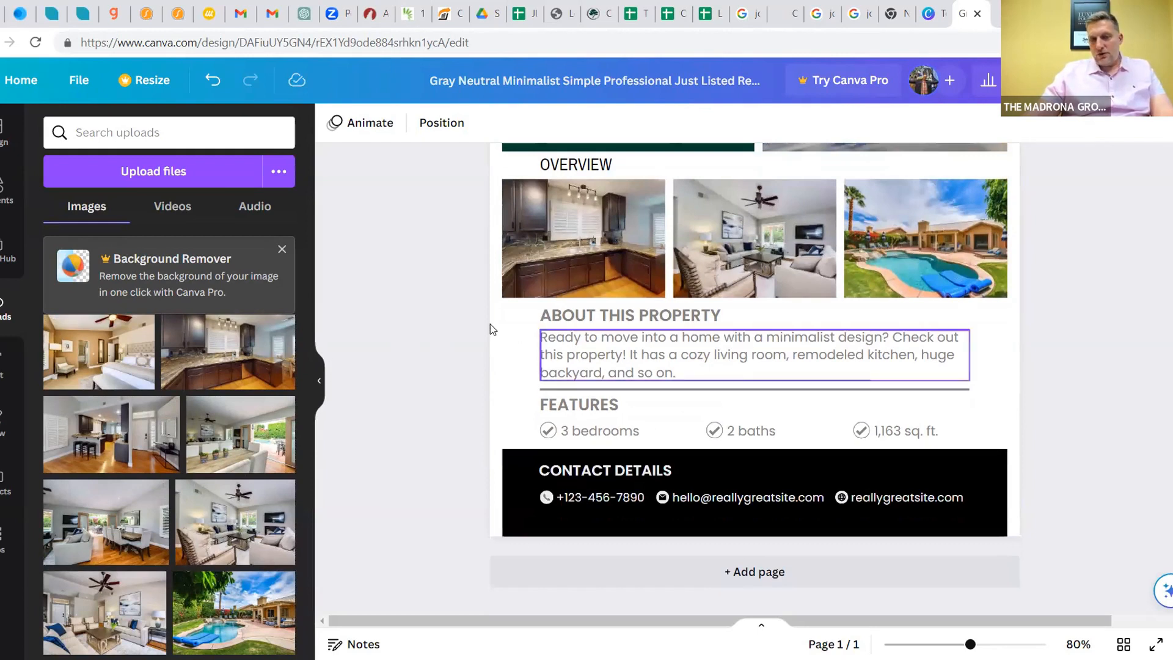
pyautogui.scroll(5, 456, 313)
pyautogui.scroll(-5, 456, 313)
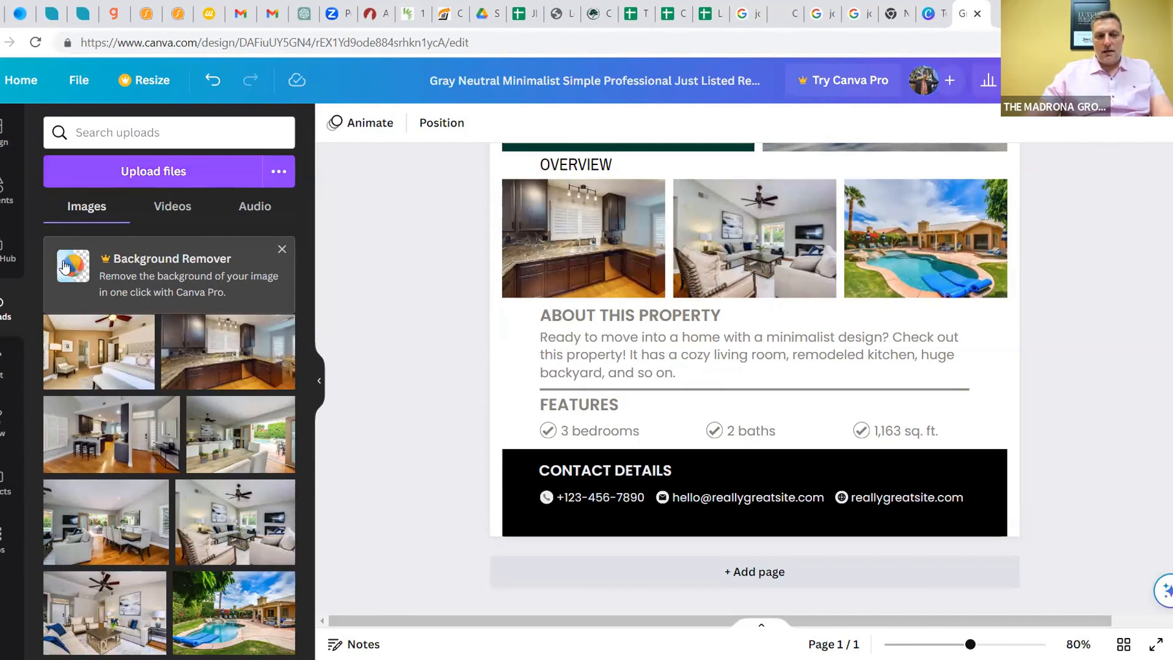
pyautogui.click(163, 171)
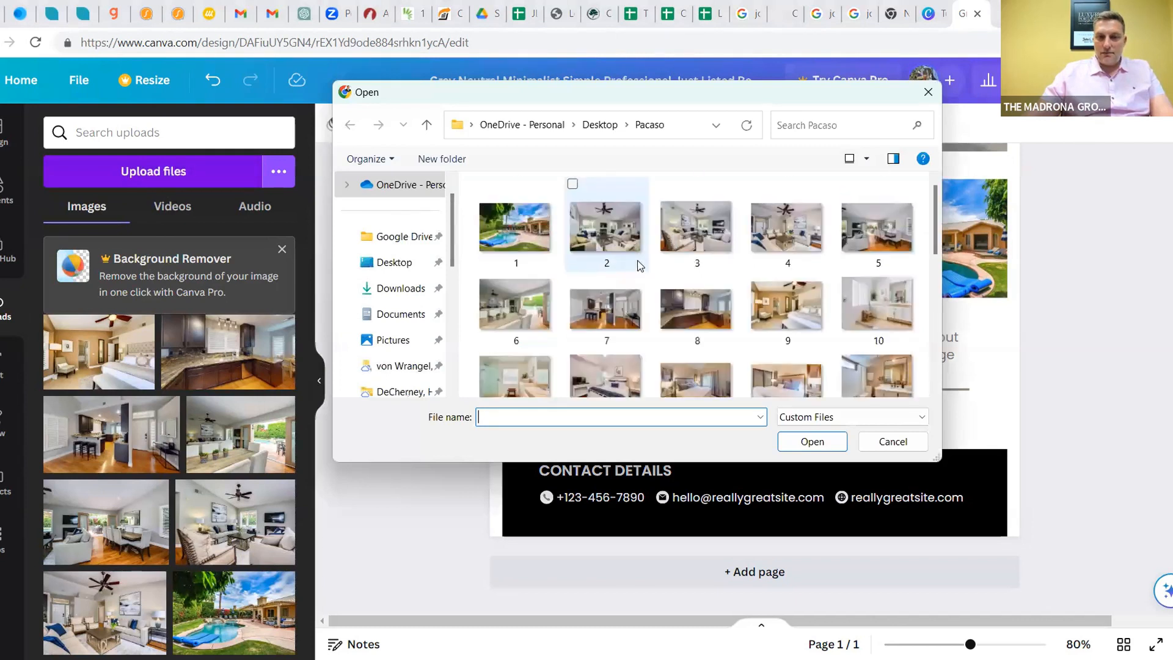
pyautogui.scroll(-2, 403, 299)
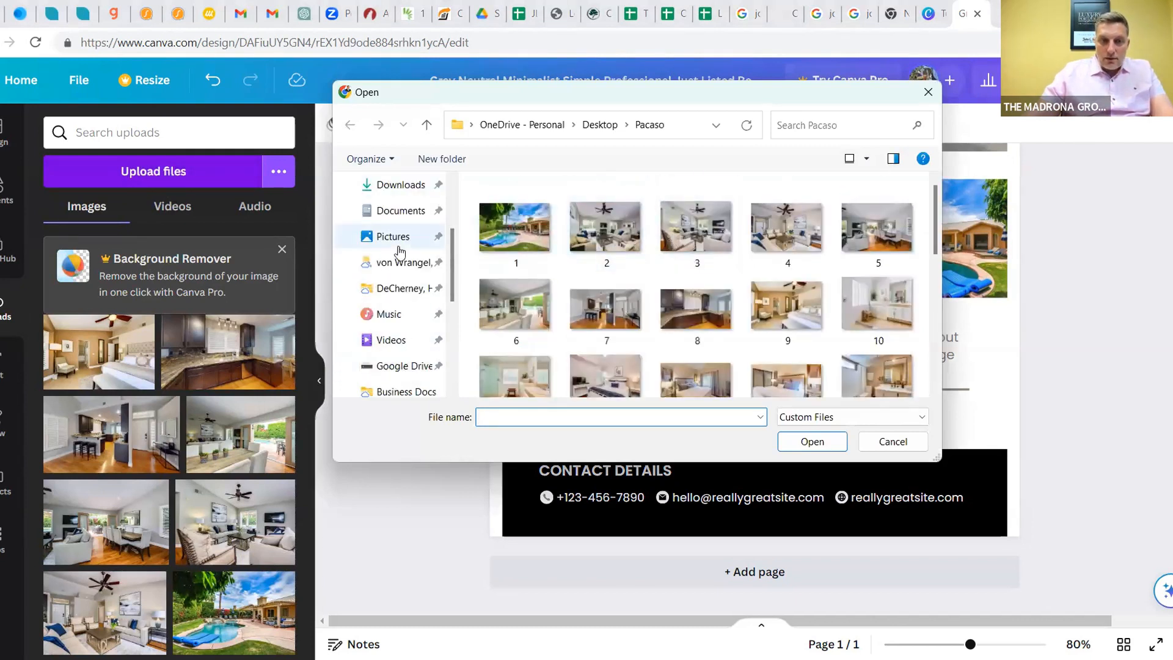
pyautogui.click(394, 288)
pyautogui.scroll(-2, 688, 247)
pyautogui.scroll(-5, 688, 243)
pyautogui.scroll(10, 688, 257)
pyautogui.scroll(3, 397, 281)
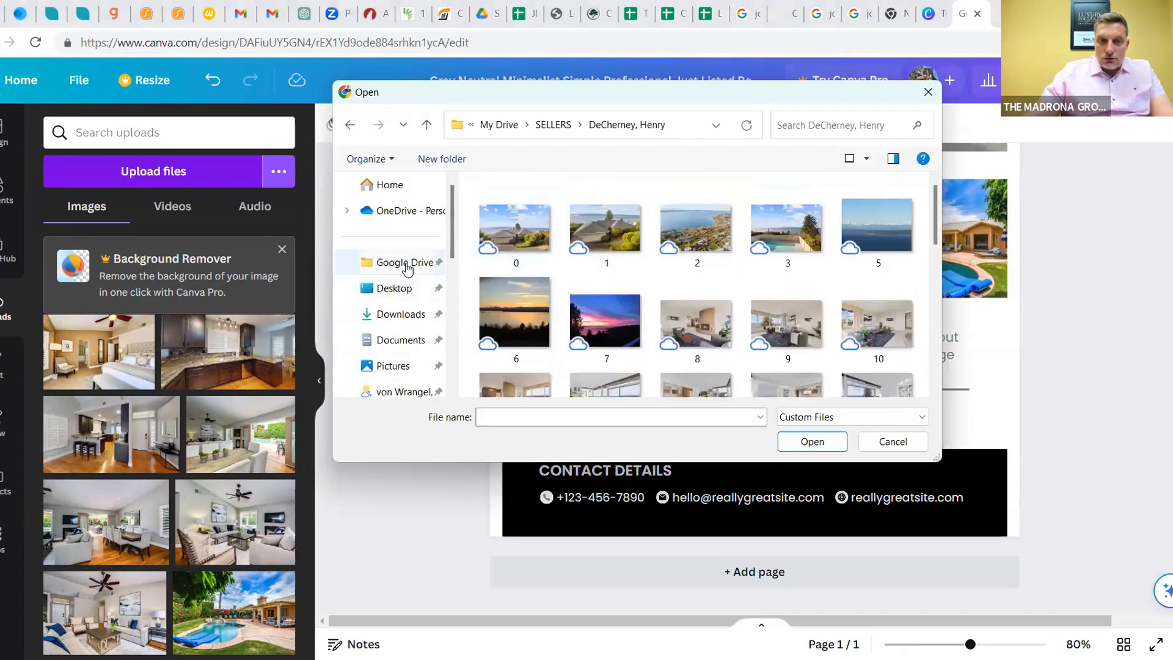
# Switch the file selection to Google Drive and open My Drive through the Google Drive File Stream (G) shortcut
pyautogui.click(407, 268)
pyautogui.scroll(-1, 537, 304)
pyautogui.scroll(1, 535, 311)
pyautogui.scroll(-1, 533, 320)
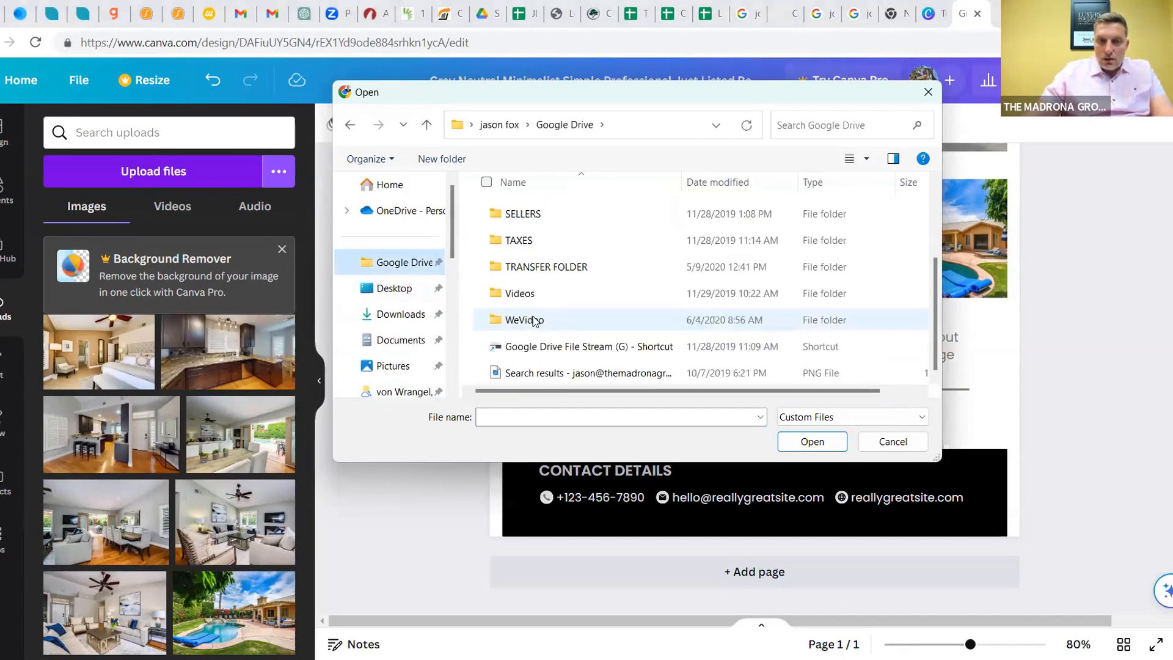
pyautogui.doubleClick(525, 346)
pyautogui.doubleClick(519, 262)
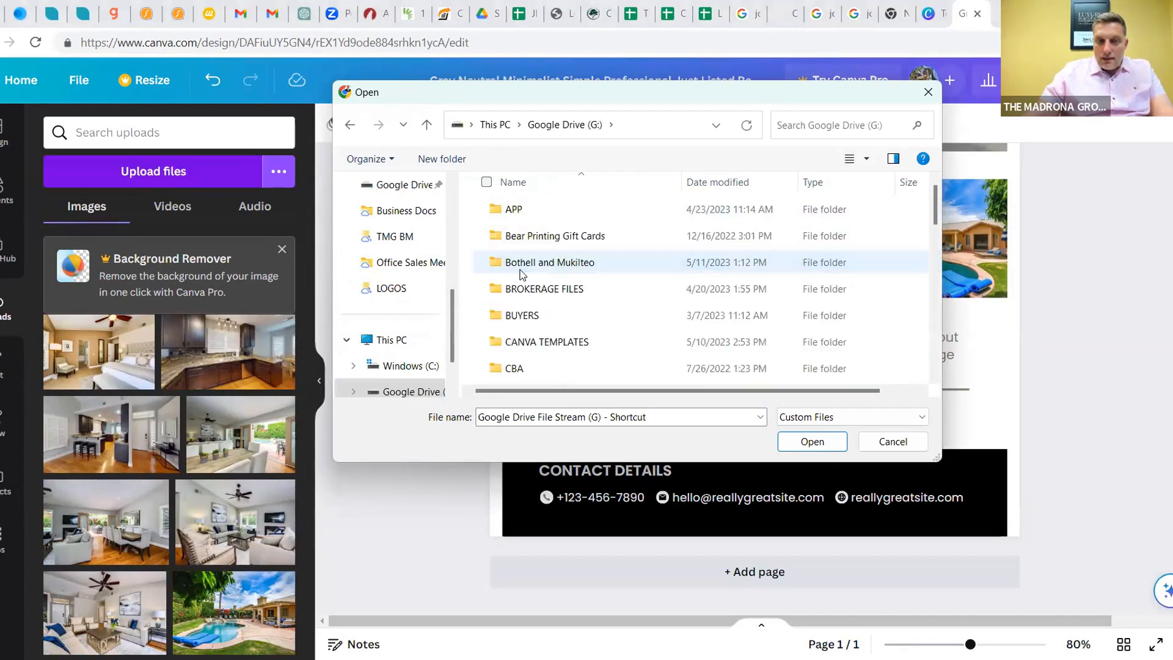
# Browse My Drive to the JLS AGENT ASSETS folder and open its JLS Ballard Agents subfolder
pyautogui.scroll(-3, 525, 245)
pyautogui.scroll(-1, 553, 263)
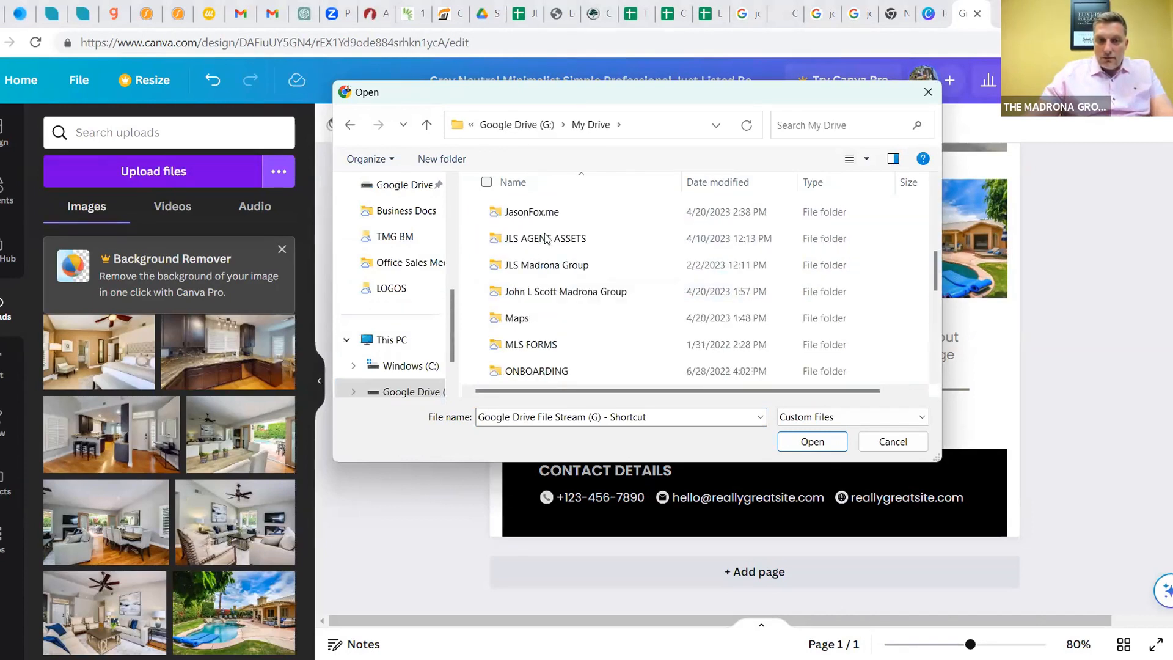
pyautogui.doubleClick(545, 238)
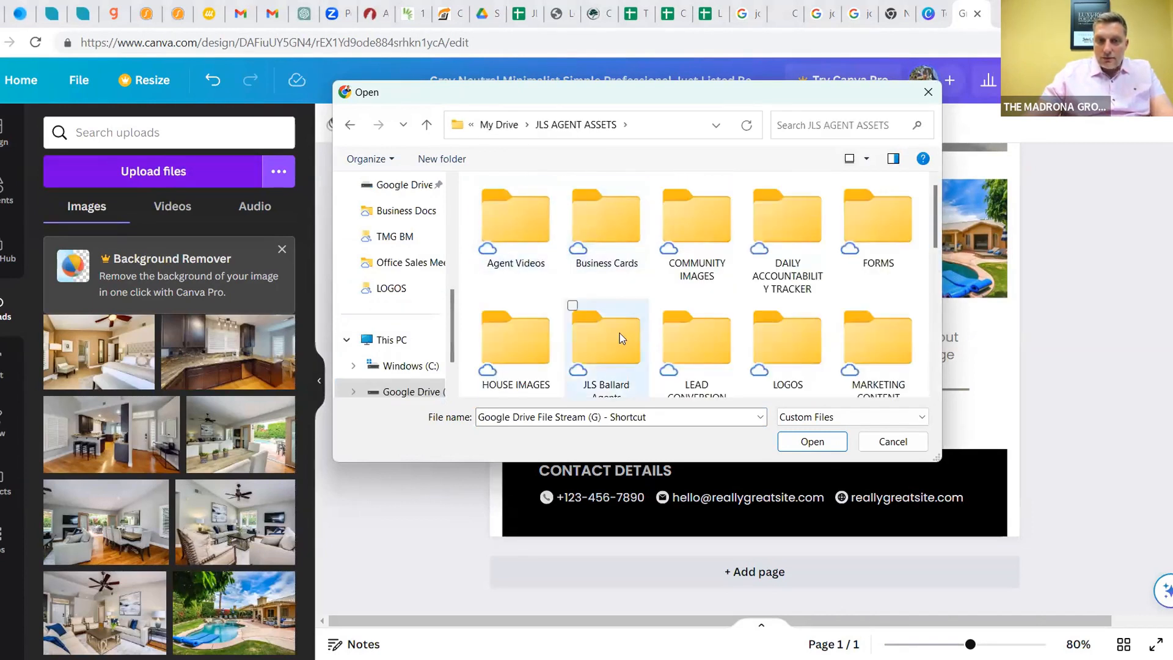
pyautogui.doubleClick(617, 337)
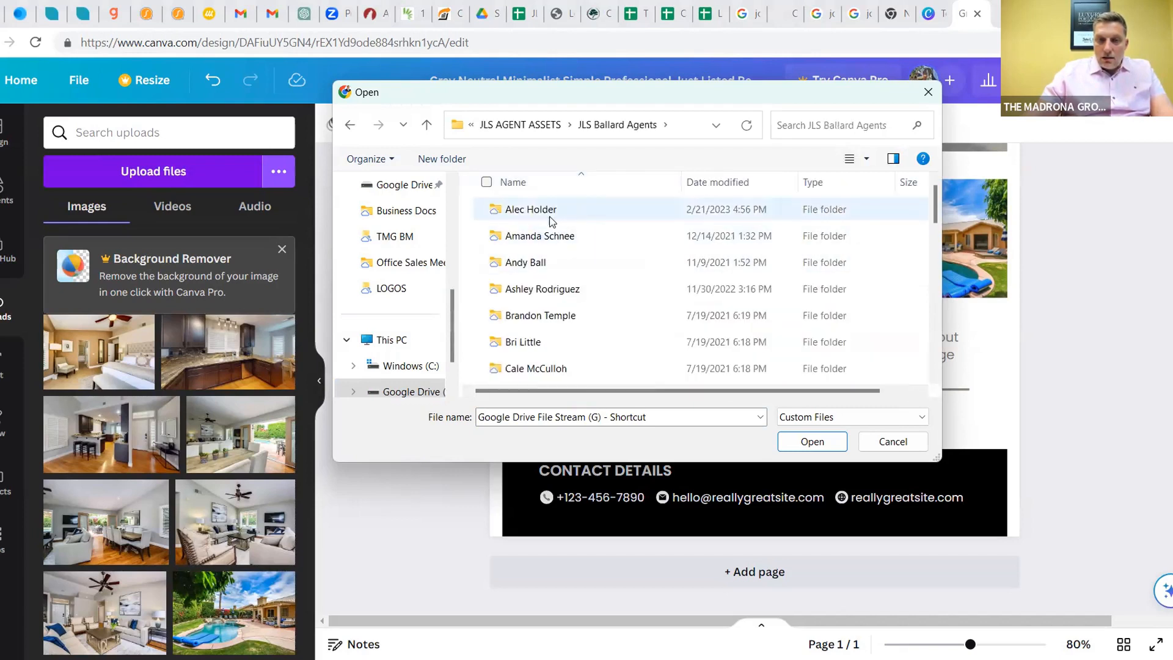
# Open the agent's folder and its subfolder of the same name, and upload the agent's portrait in the black top
pyautogui.scroll(-1, 518, 318)
pyautogui.scroll(1, 531, 267)
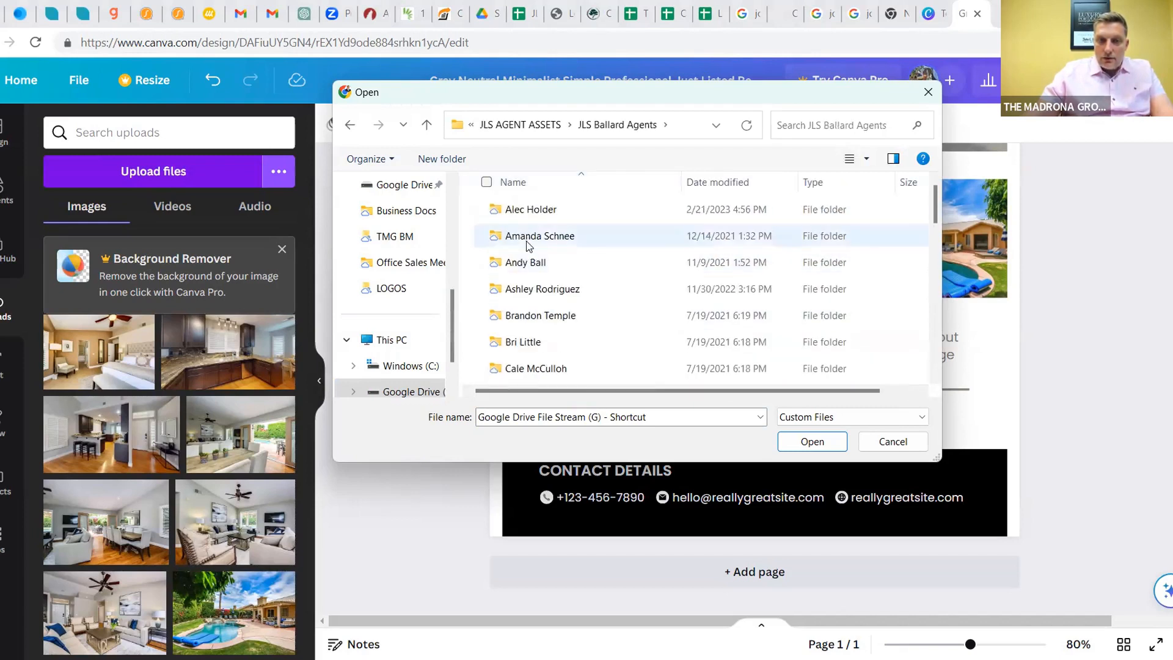
pyautogui.doubleClick(528, 291)
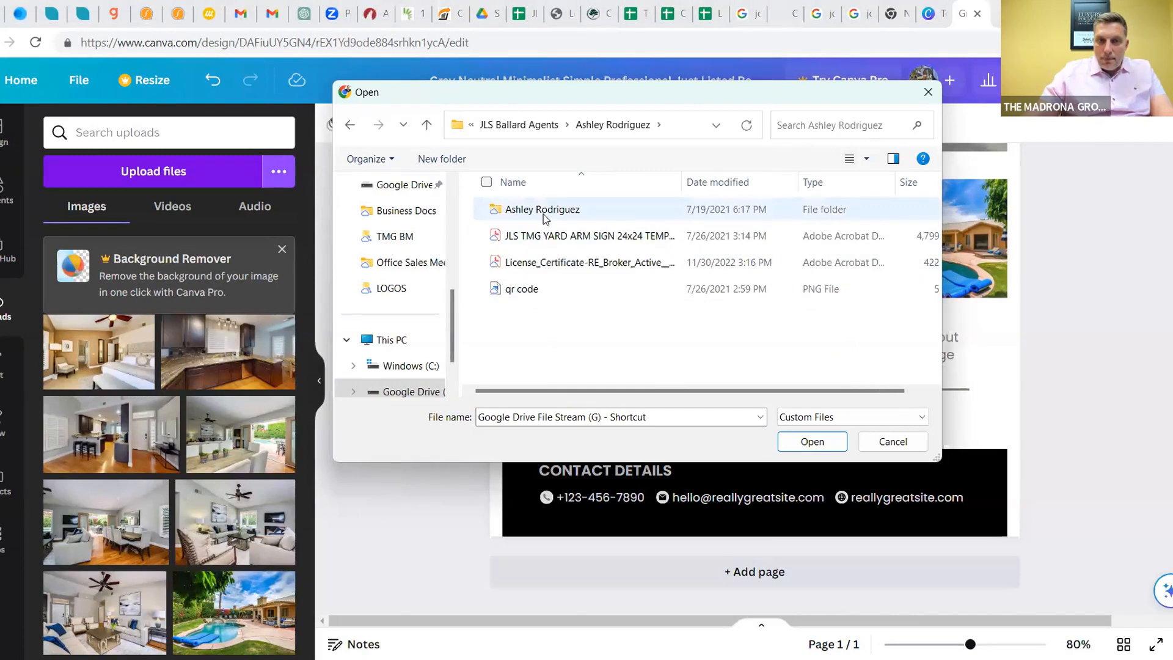
pyautogui.doubleClick(544, 210)
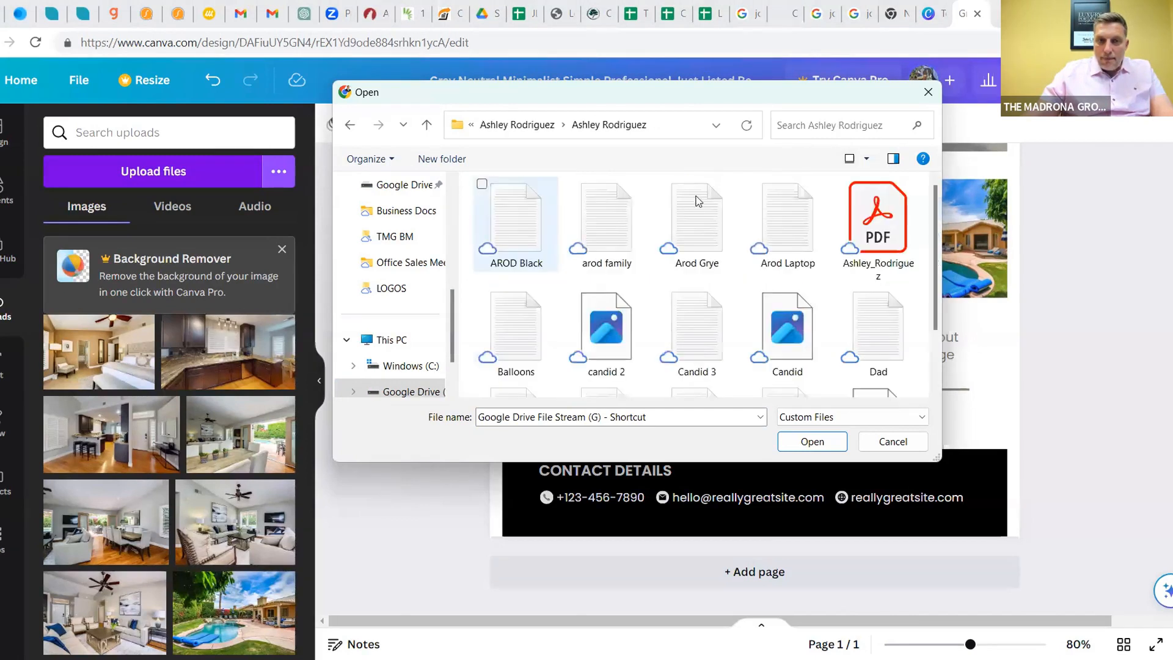
pyautogui.click(517, 211)
pyautogui.click(792, 443)
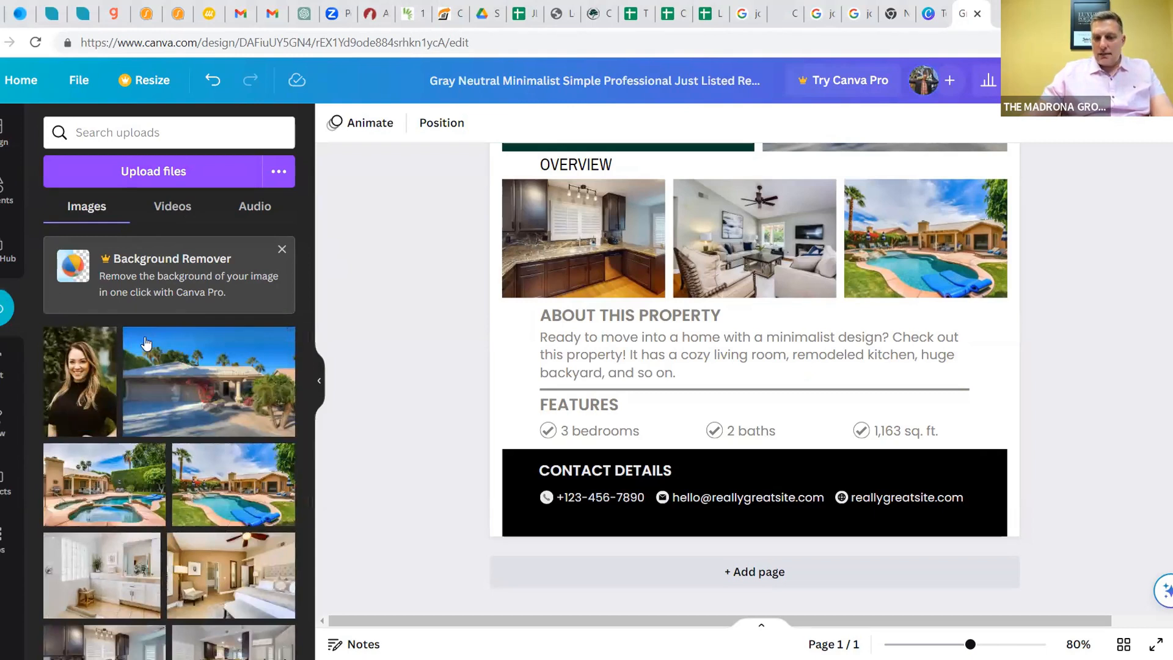
# Add the uploaded agent portrait to the flyer's lower half and try to scale it down
pyautogui.scroll(3, 852, 335)
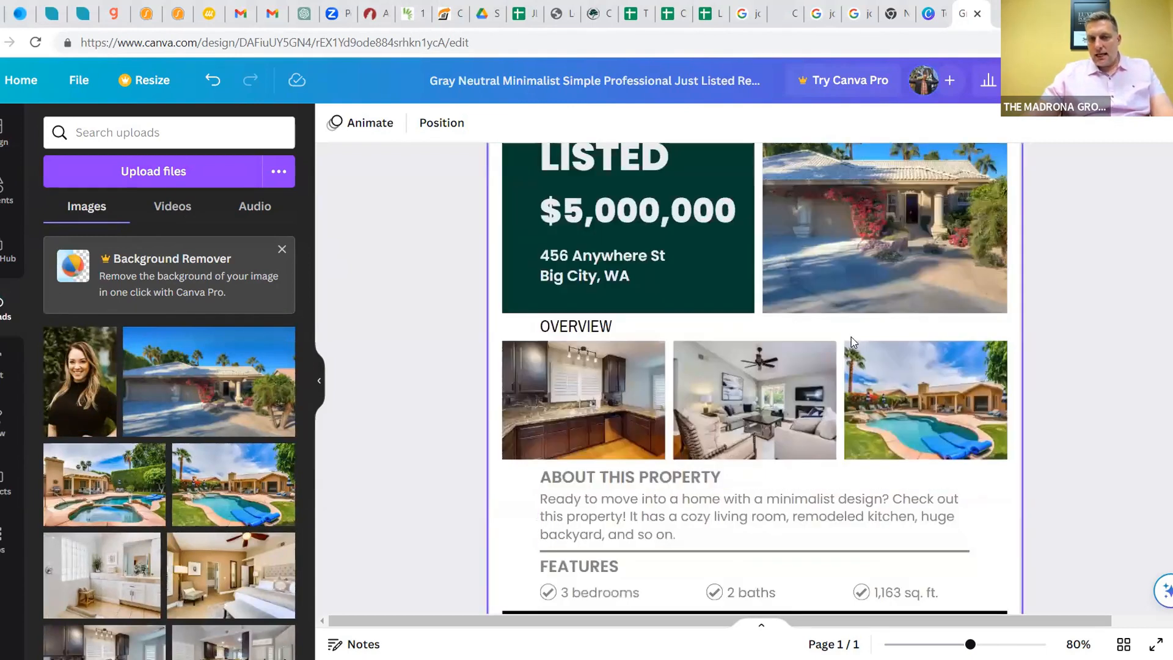
pyautogui.scroll(-3, 852, 332)
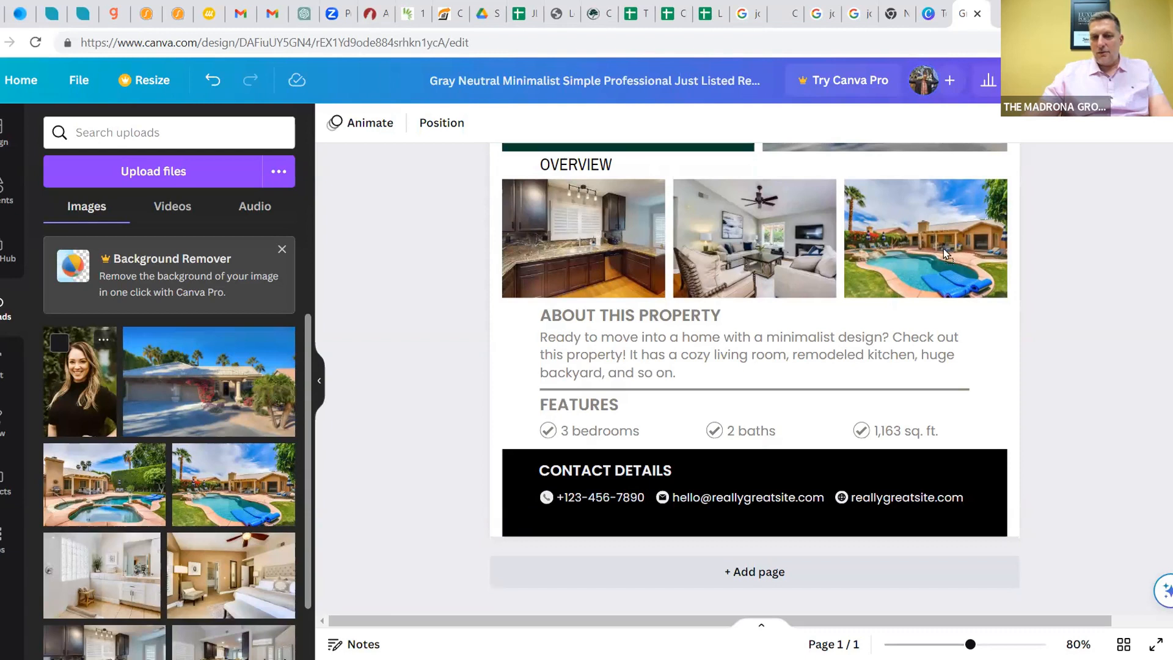
pyautogui.moveTo(733, 335); pyautogui.dragTo(686, 335)
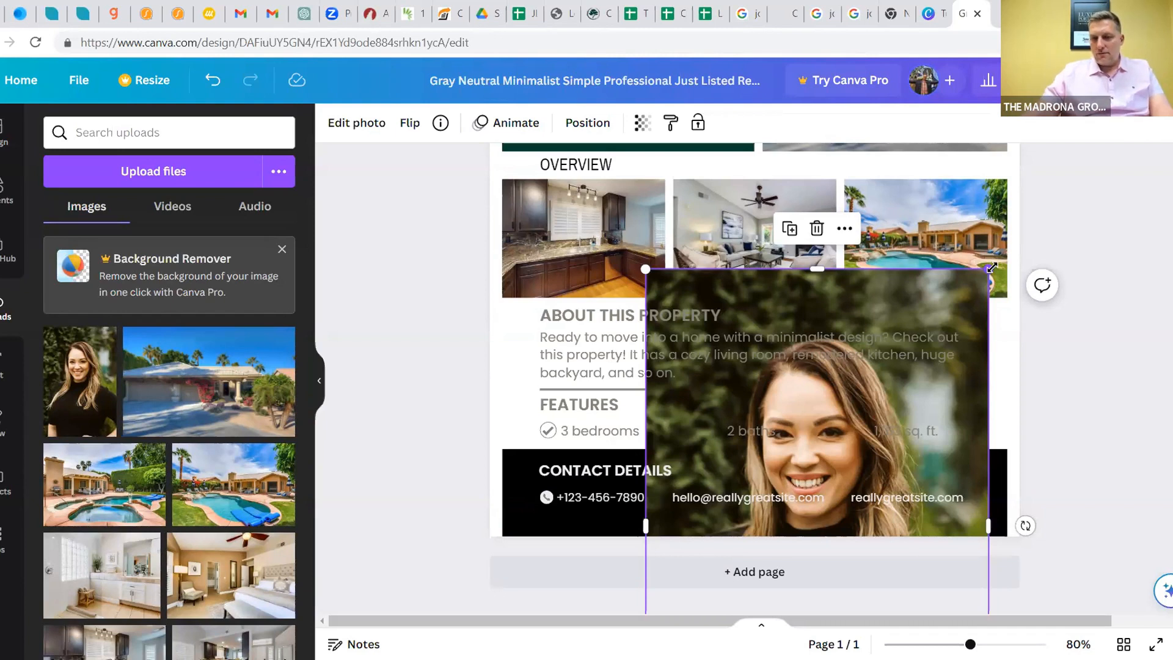
pyautogui.moveTo(991, 266); pyautogui.dragTo(870, 239)
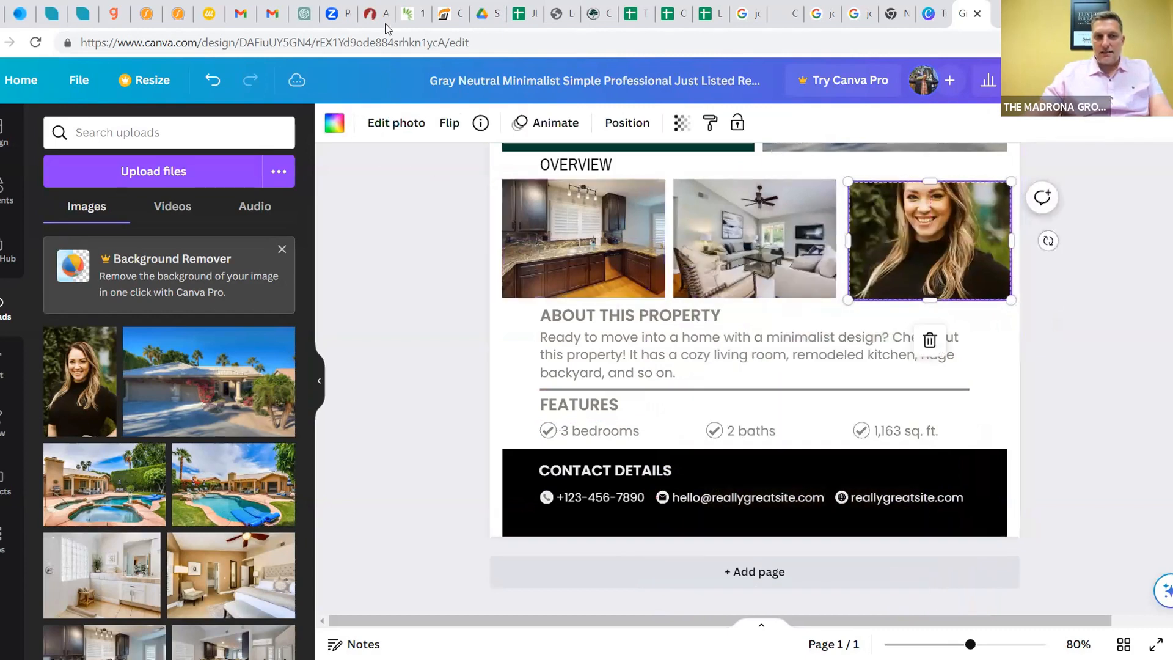
# Undo the portrait's drop into the pool photo frame, then shrink it and place it over the right end of Features and Contact Details
pyautogui.click(211, 80)
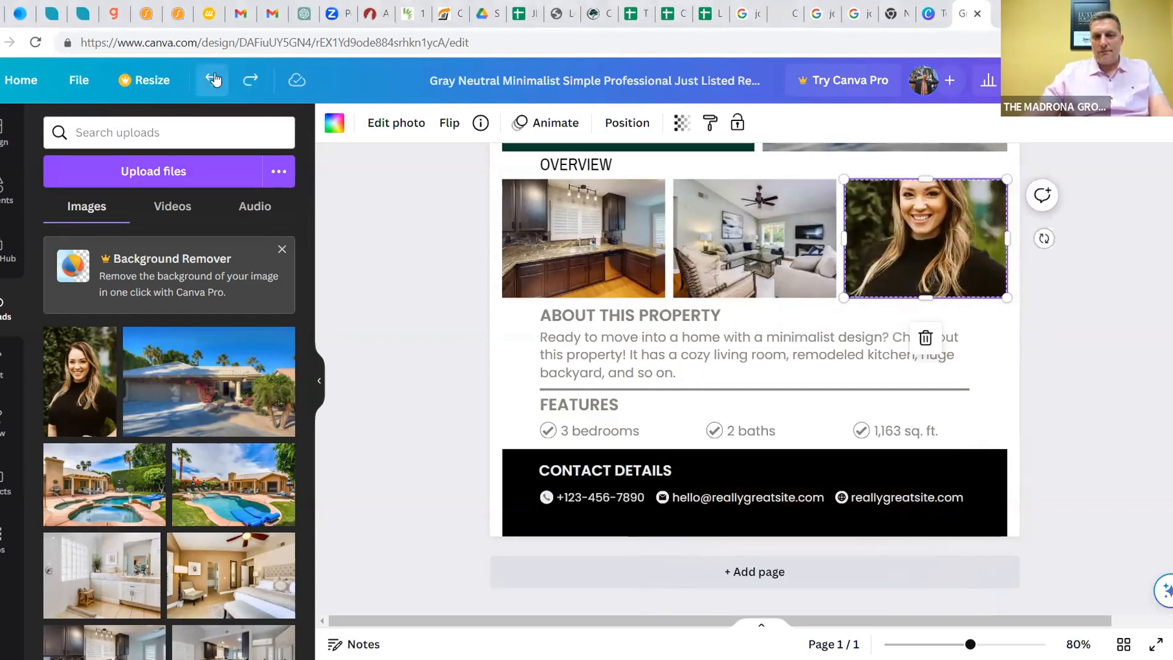
pyautogui.click(210, 80)
pyautogui.moveTo(760, 244); pyautogui.dragTo(739, 317)
pyautogui.moveTo(914, 295); pyautogui.dragTo(786, 433)
pyautogui.moveTo(714, 432); pyautogui.dragTo(934, 403)
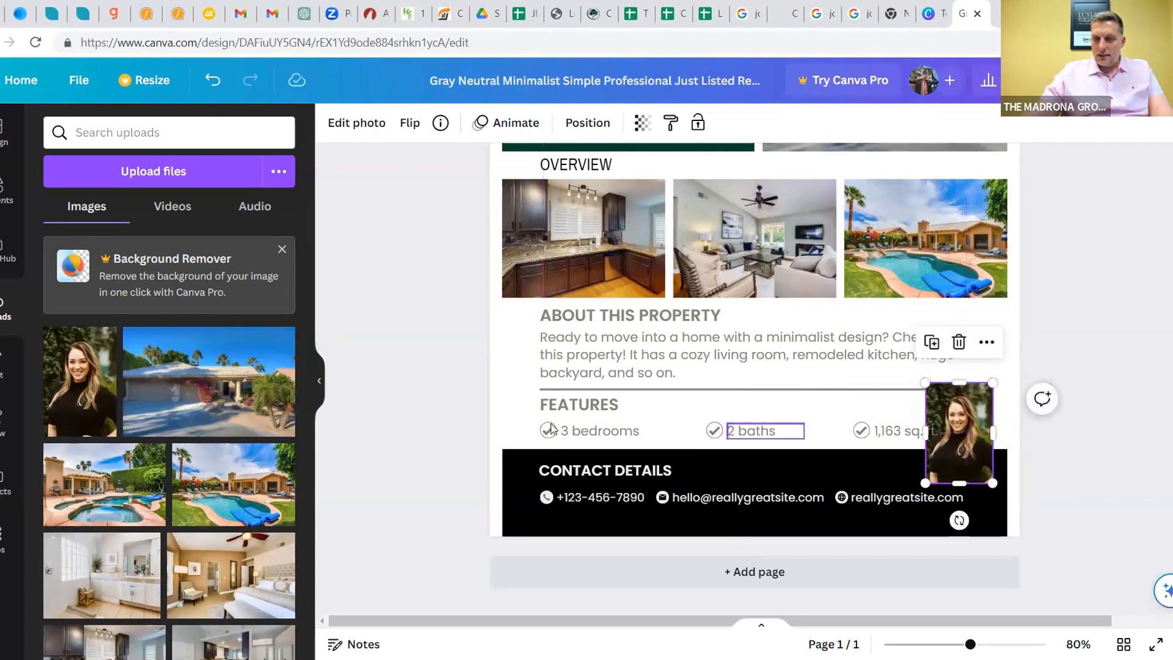
pyautogui.click(511, 382)
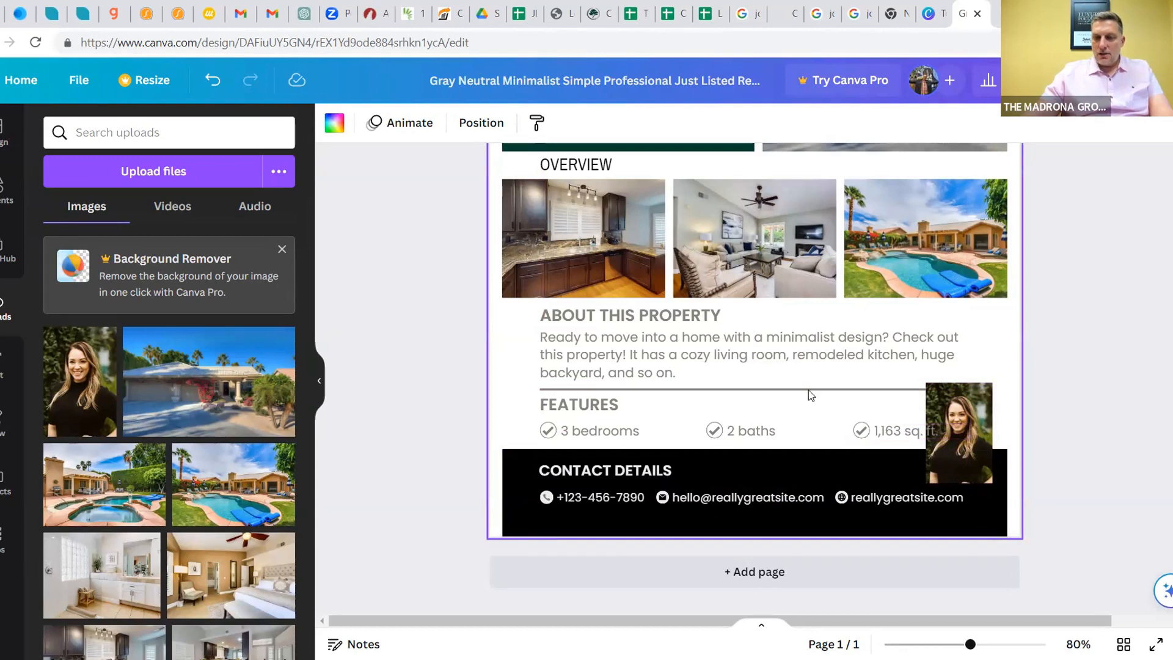
# Recolour the divider line above Features to a custom dark gold-brown
pyautogui.click(823, 390)
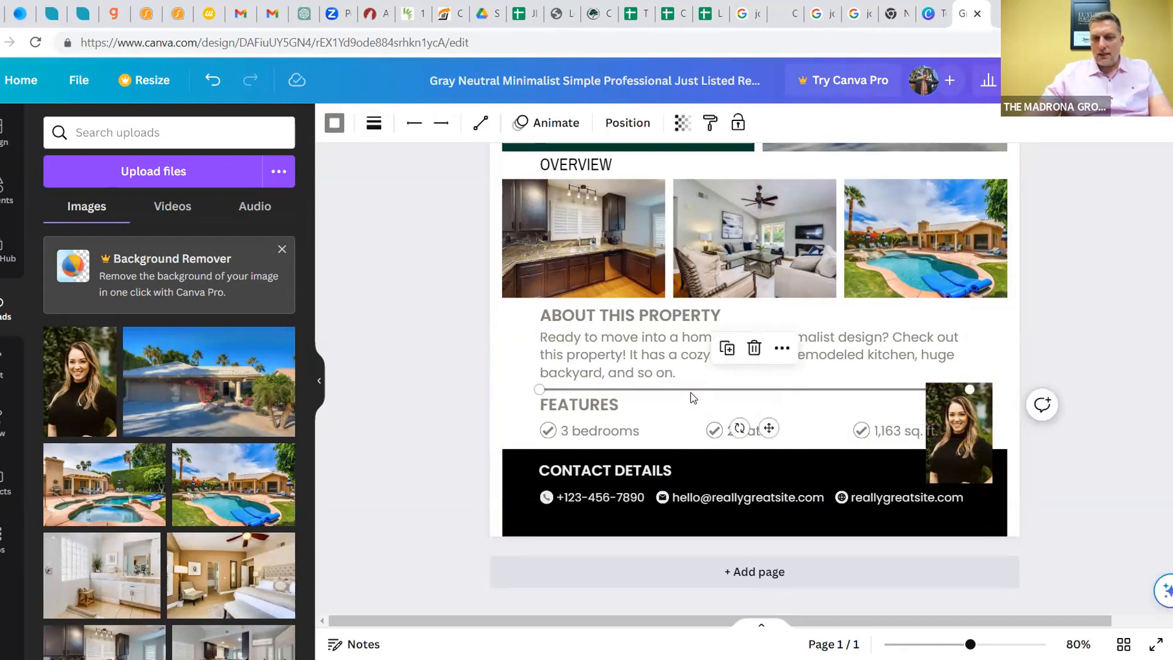
pyautogui.click(371, 130)
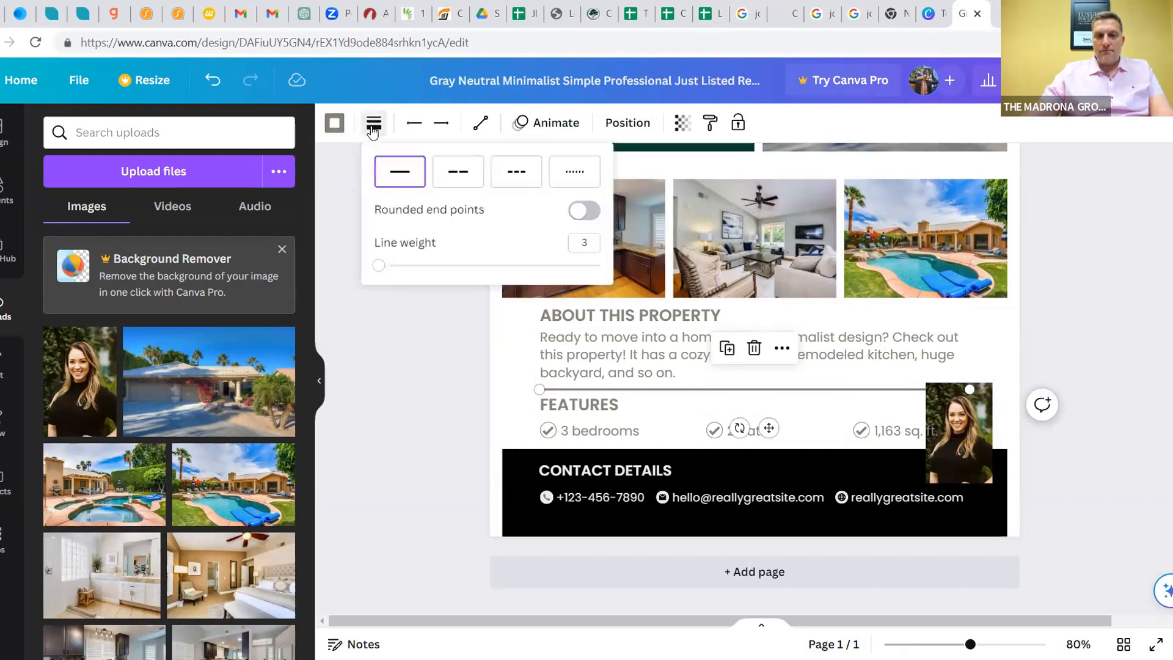
pyautogui.click(336, 127)
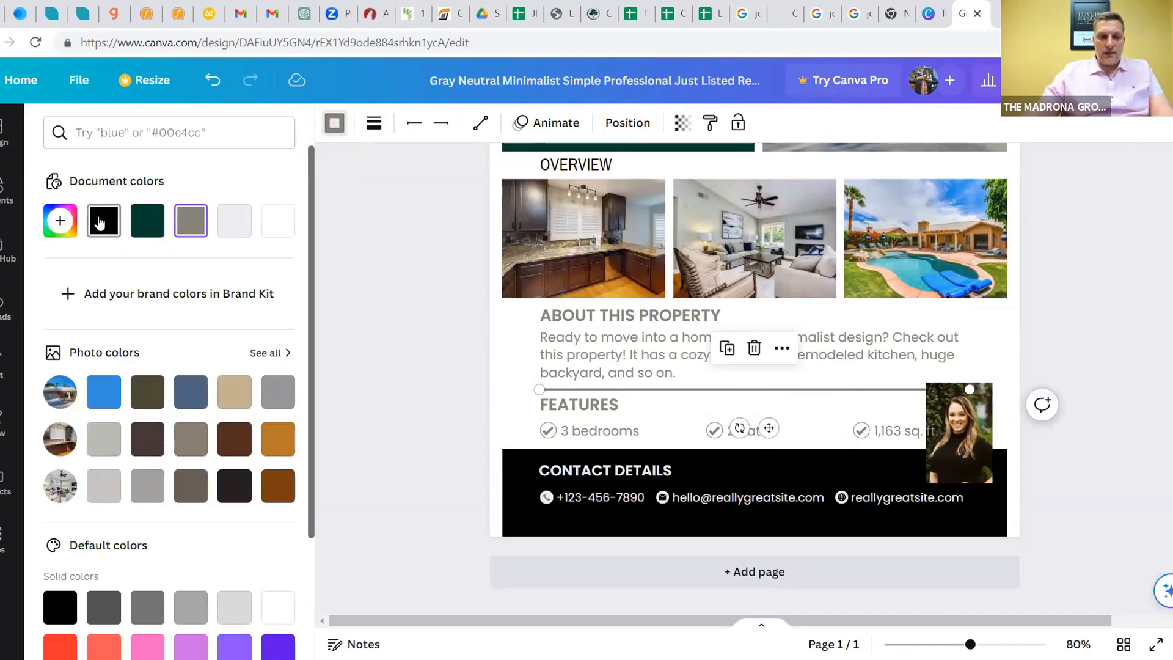
pyautogui.scroll(-3, 204, 415)
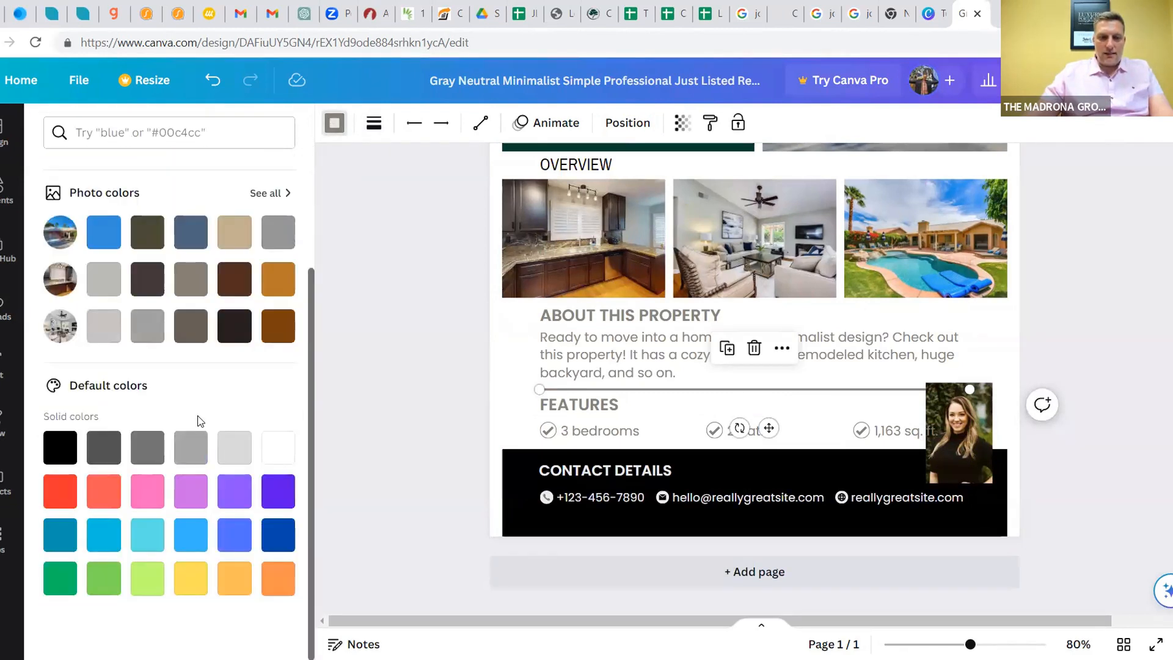
pyautogui.scroll(3, 199, 420)
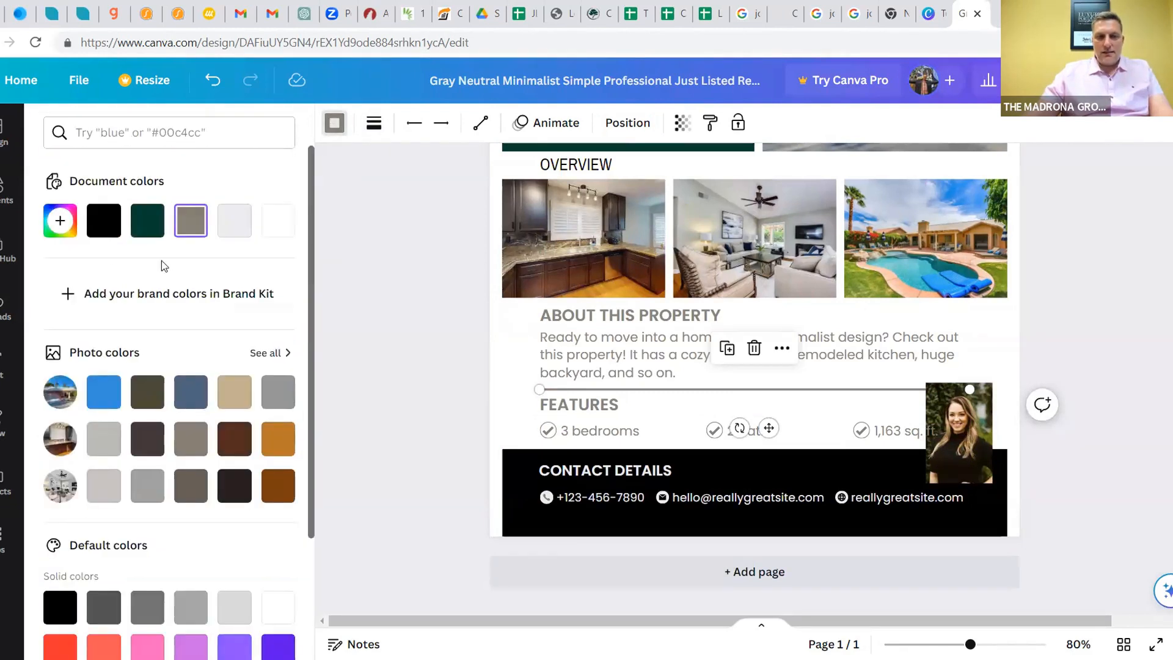
pyautogui.click(67, 218)
pyautogui.moveTo(263, 278); pyautogui.dragTo(279, 309)
pyautogui.click(233, 175)
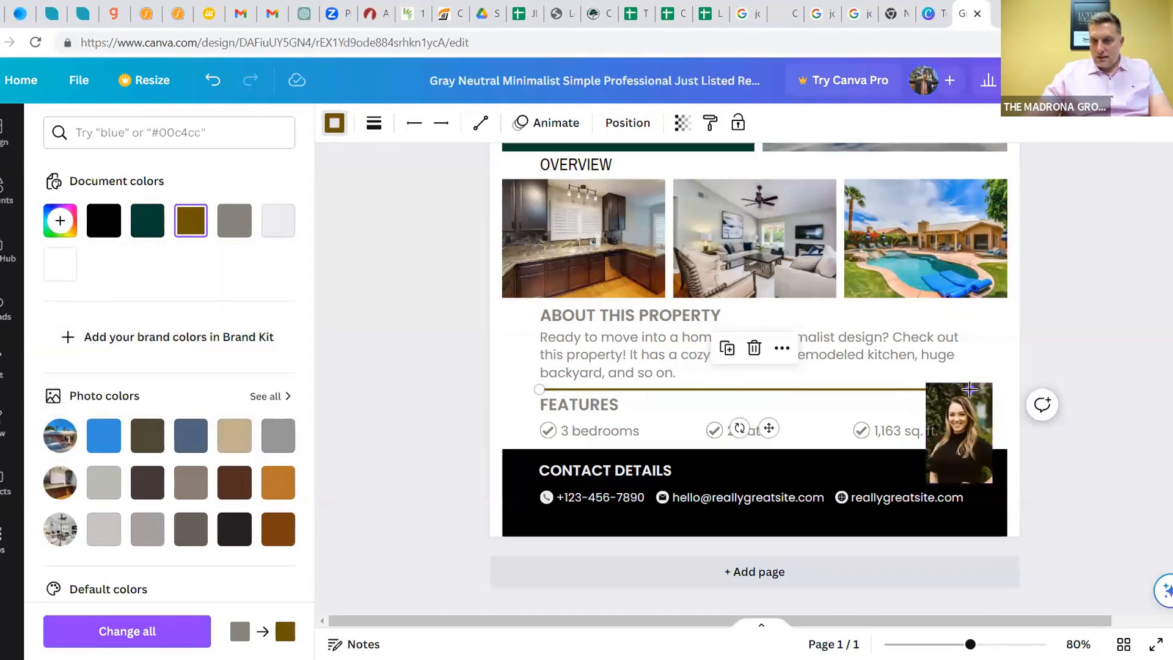
# Try shortening the divider line to about 5.7 in at 0° so it ends before the portrait, and undo the change
pyautogui.moveTo(966, 389); pyautogui.dragTo(895, 395)
pyautogui.scroll(5, 1006, 448)
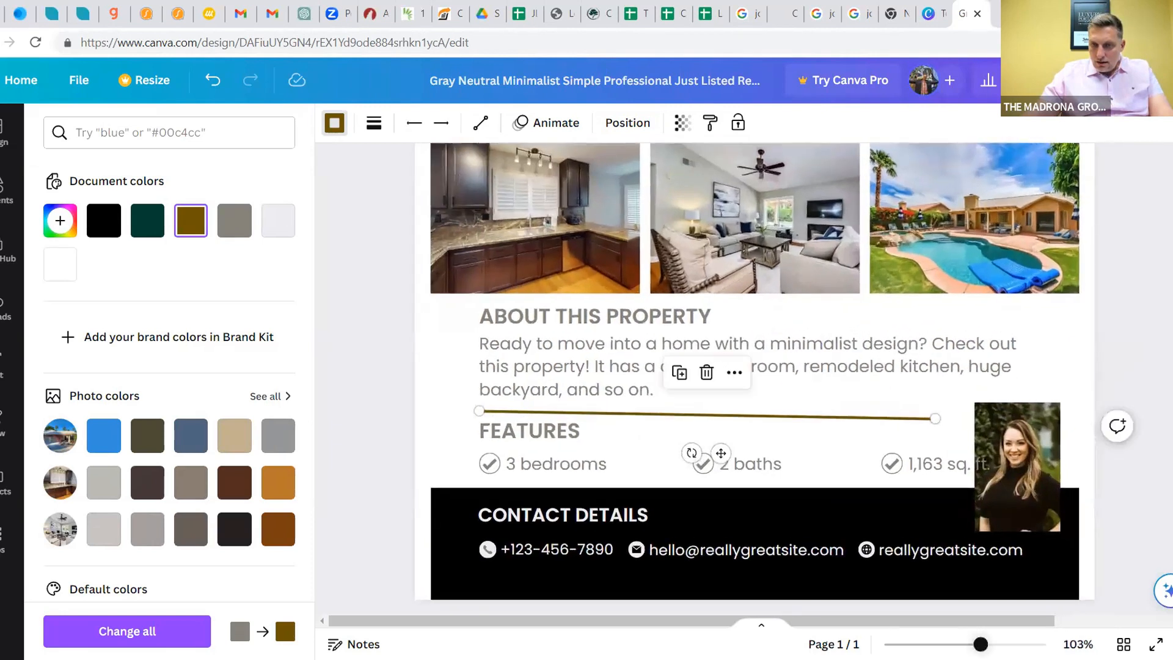
pyautogui.moveTo(1001, 455); pyautogui.dragTo(999, 444)
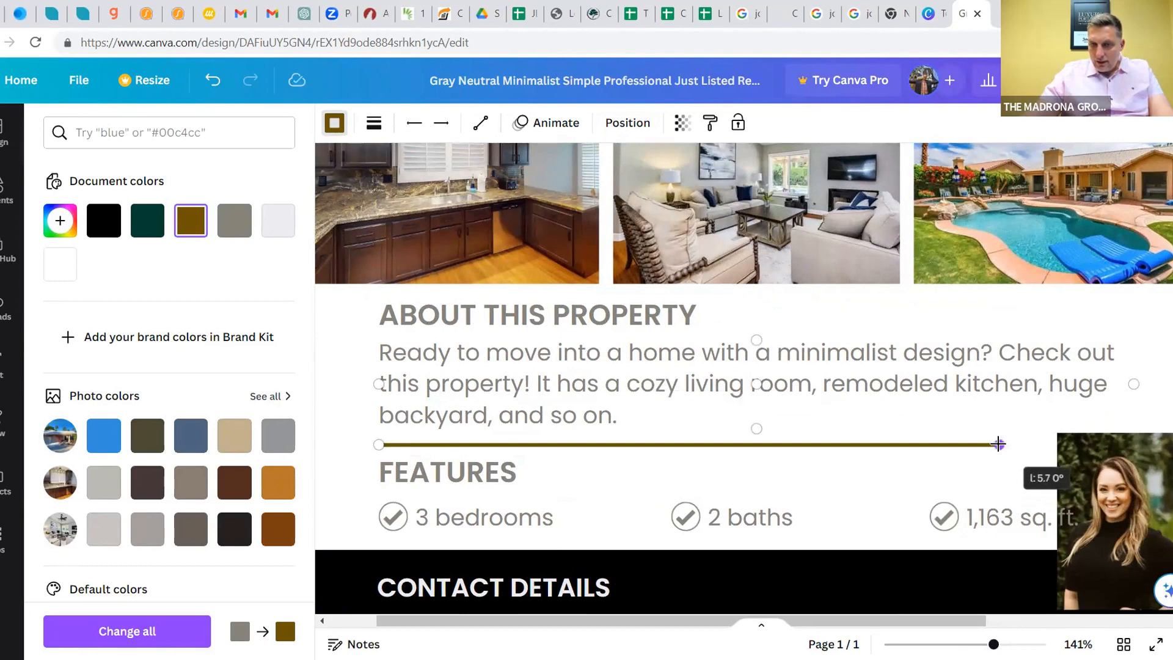
pyautogui.moveTo(996, 445); pyautogui.dragTo(998, 445)
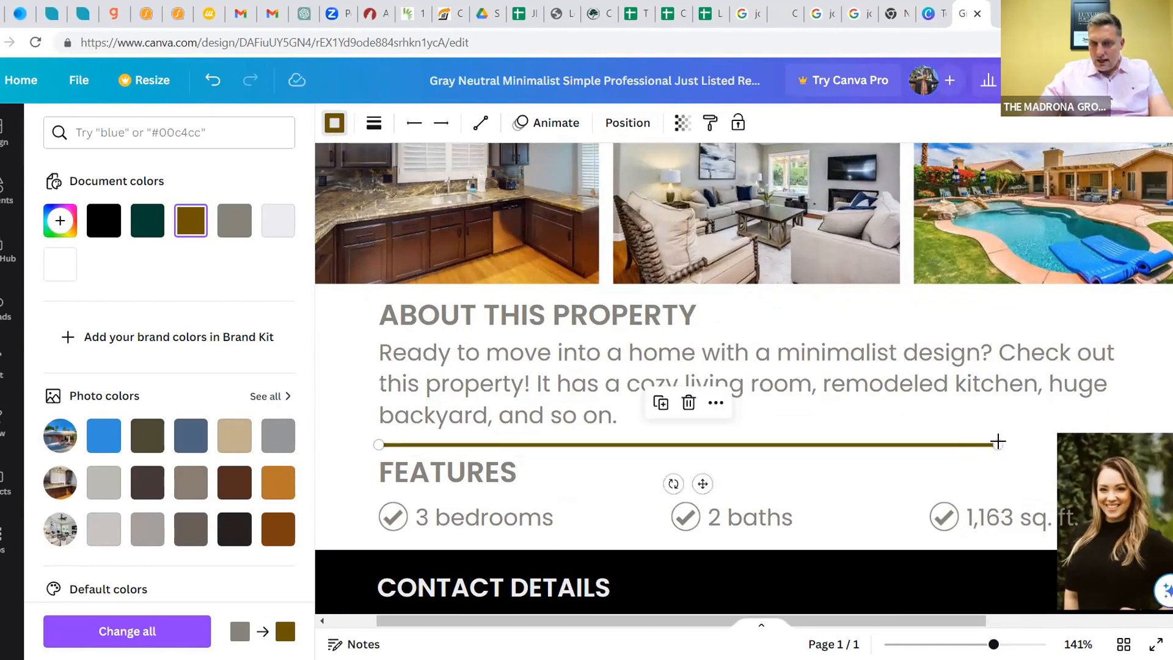
pyautogui.scroll(-5, 1006, 515)
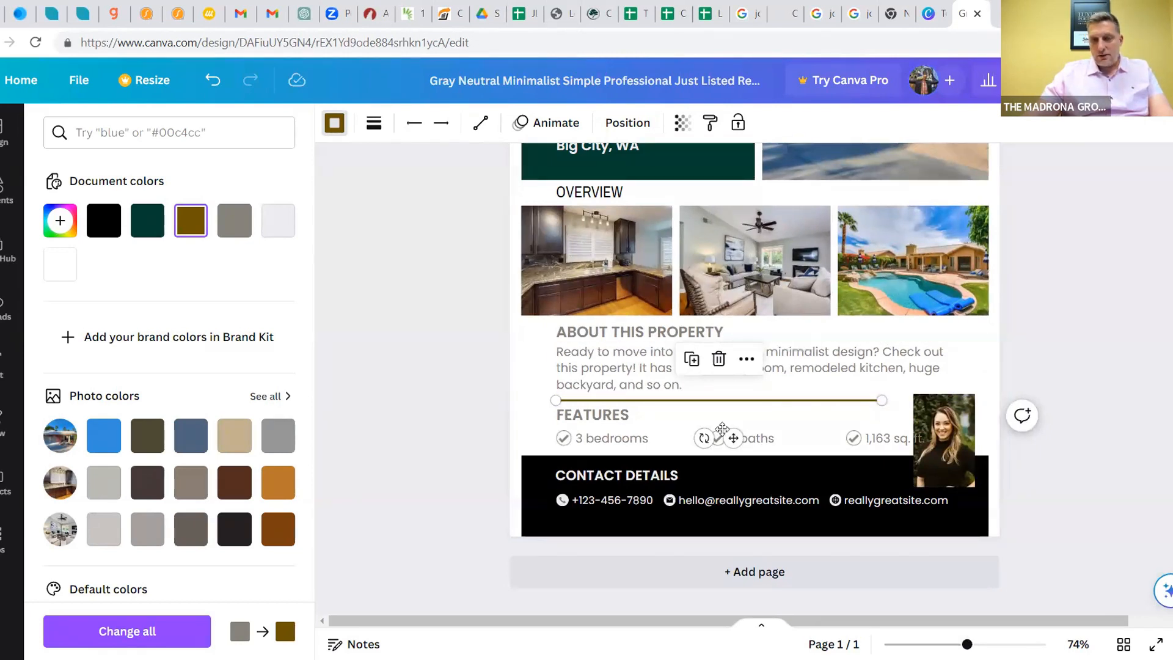
pyautogui.click(498, 409)
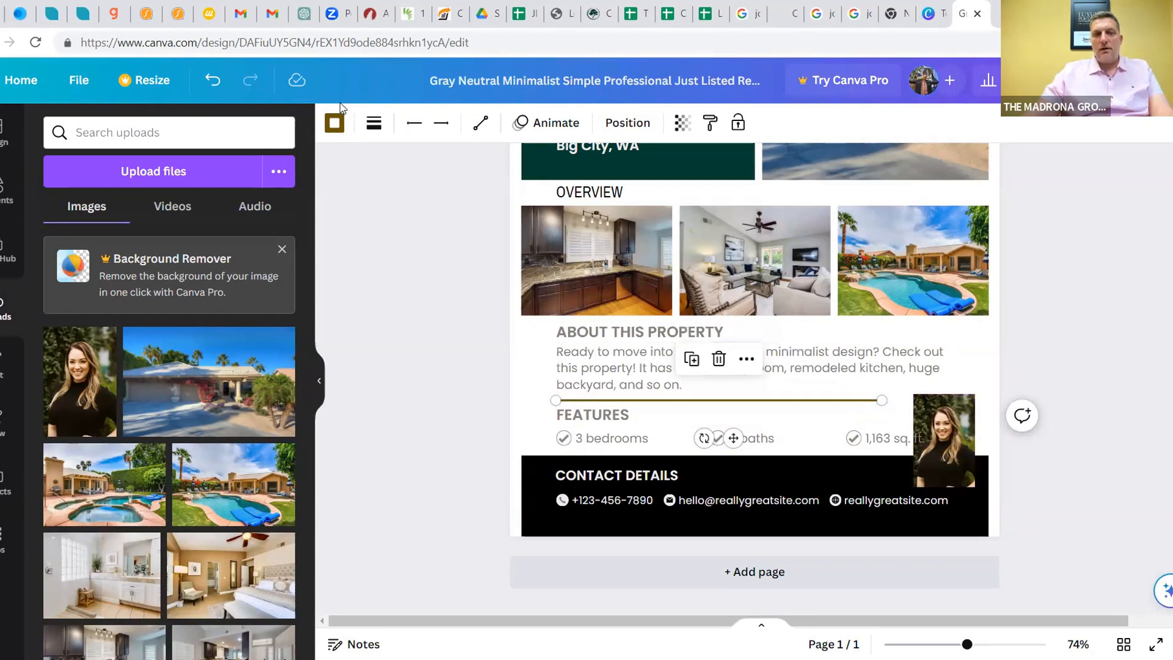
pyautogui.click(212, 82)
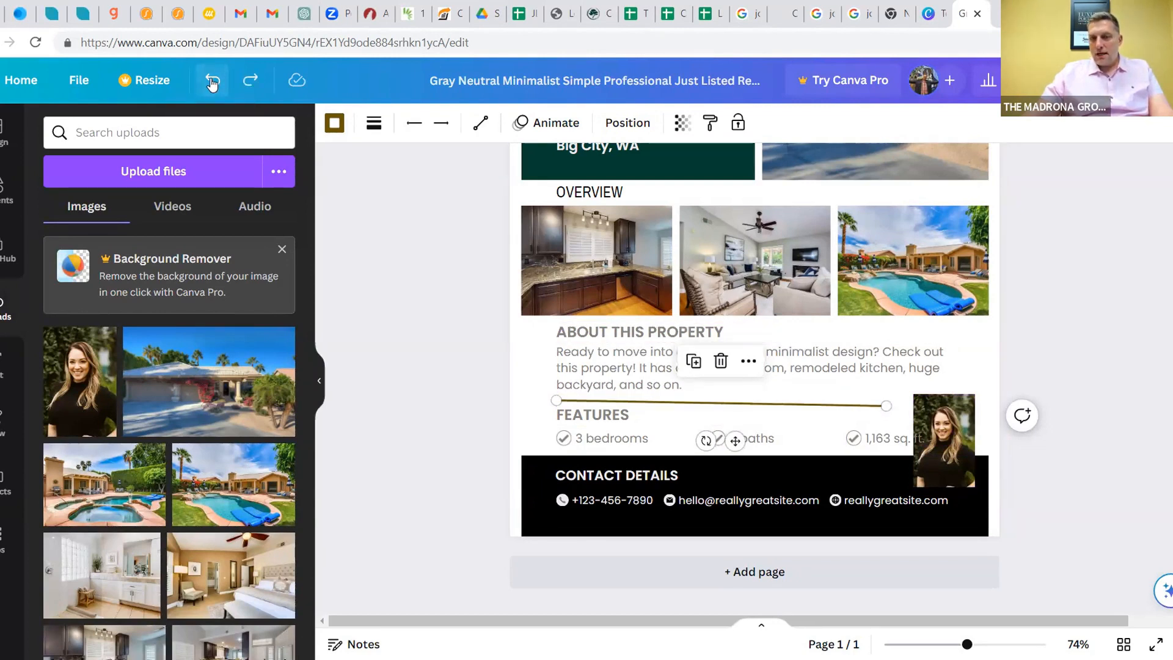
pyautogui.click(212, 81)
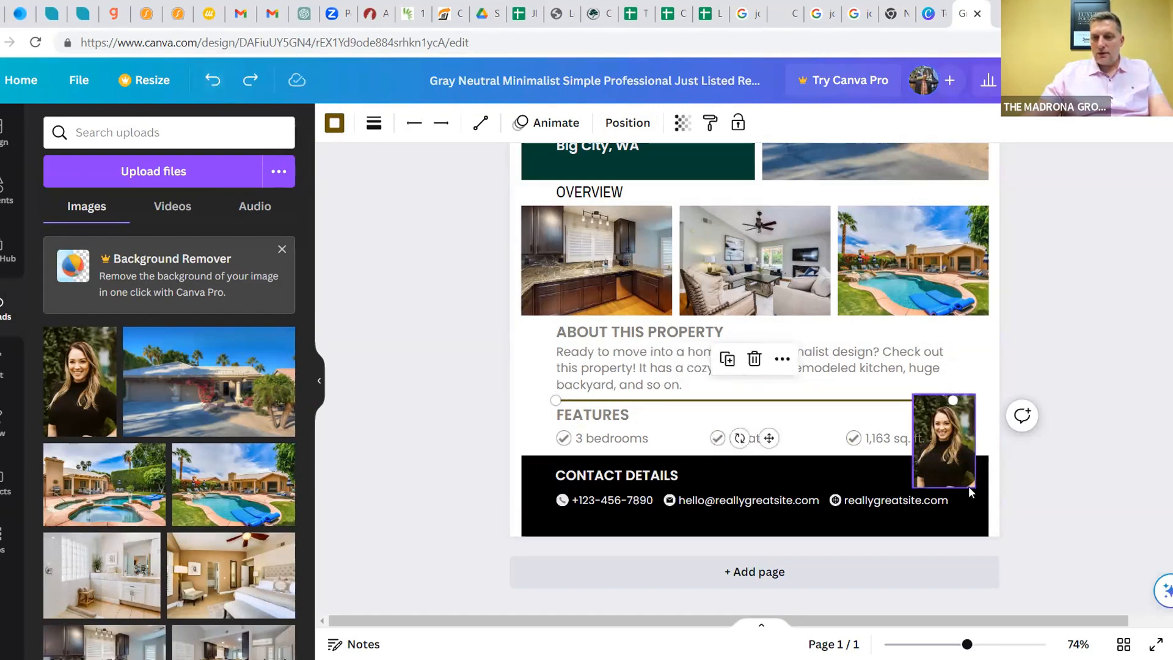
# Pull in the divider line's right end so it stops just short of the agent portrait, keeping the line horizontal
pyautogui.scroll(5, 996, 594)
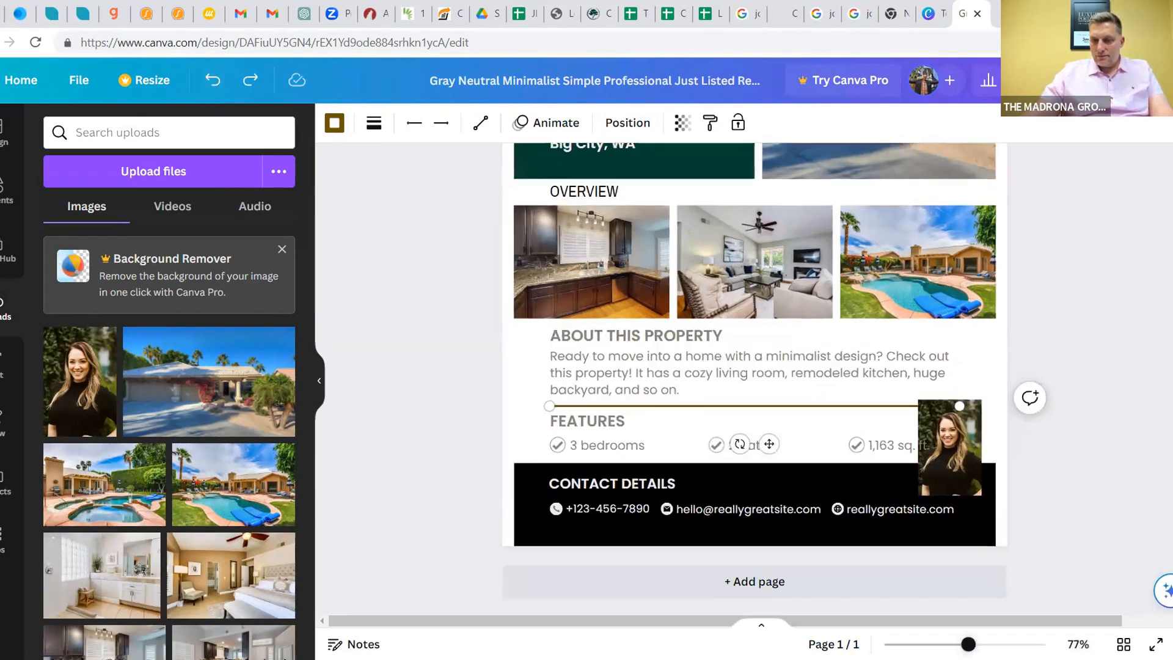
pyautogui.moveTo(1009, 424); pyautogui.dragTo(931, 434)
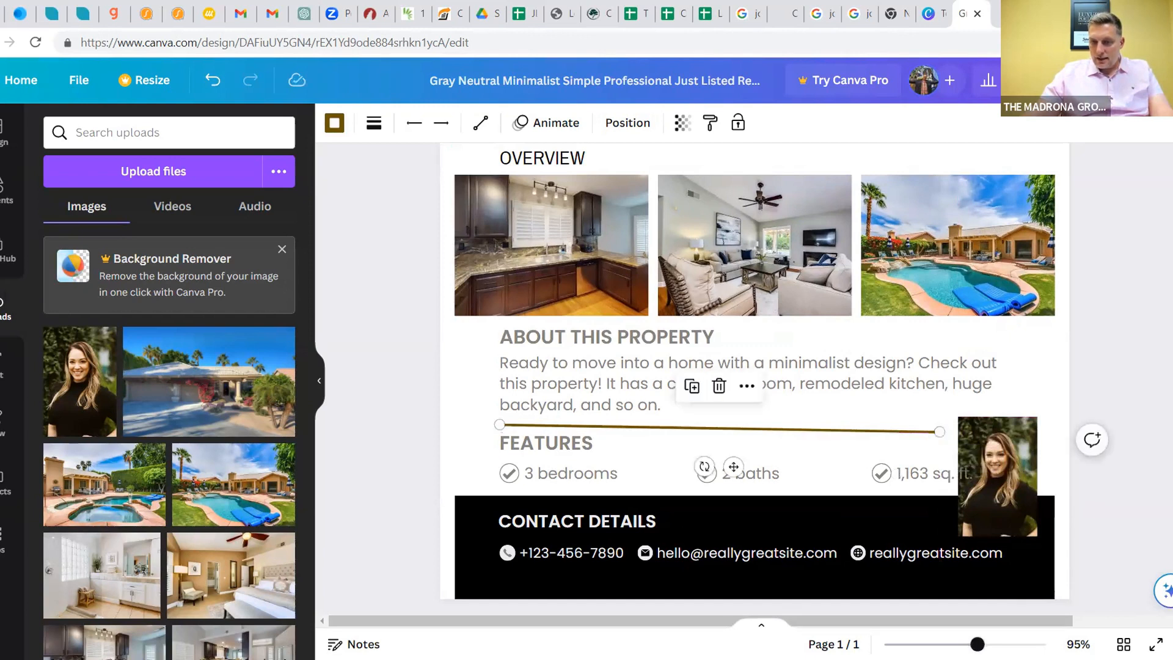
pyautogui.scroll(3, 939, 431)
pyautogui.moveTo(993, 460); pyautogui.dragTo(994, 458)
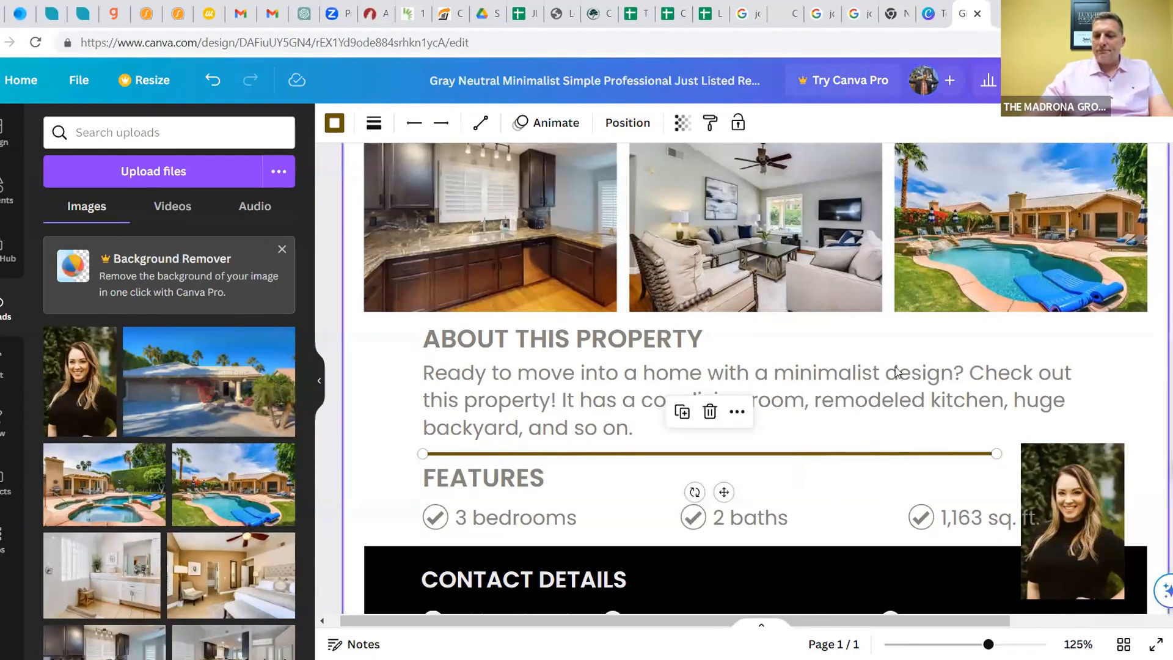
pyautogui.scroll(-6, 947, 308)
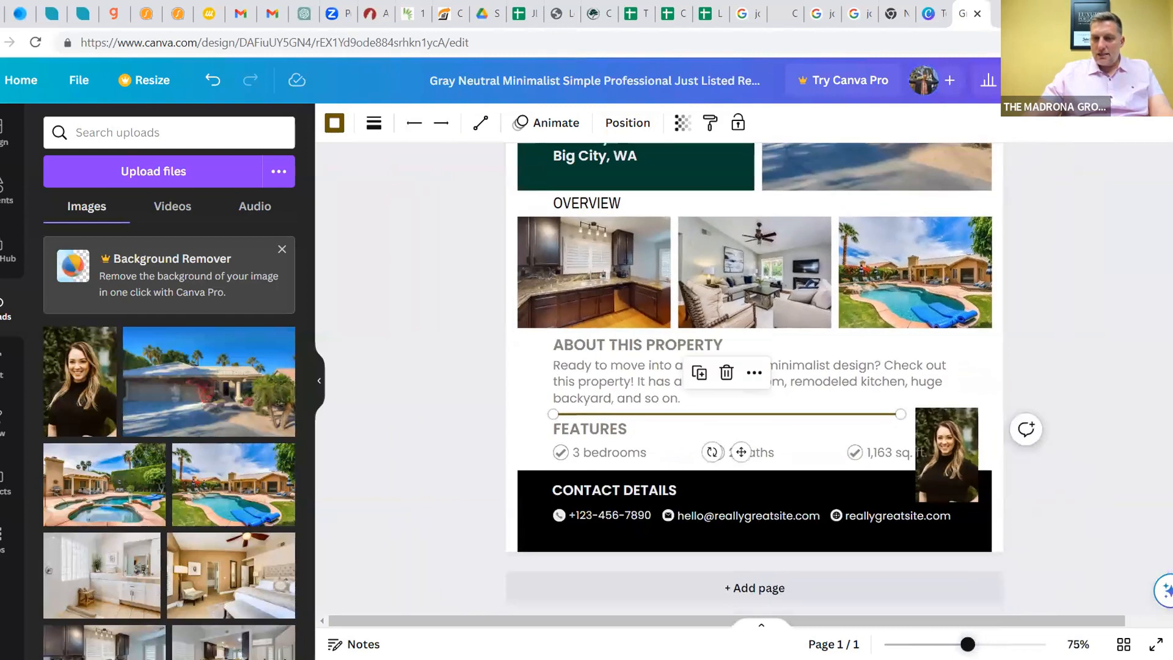
pyautogui.click(443, 356)
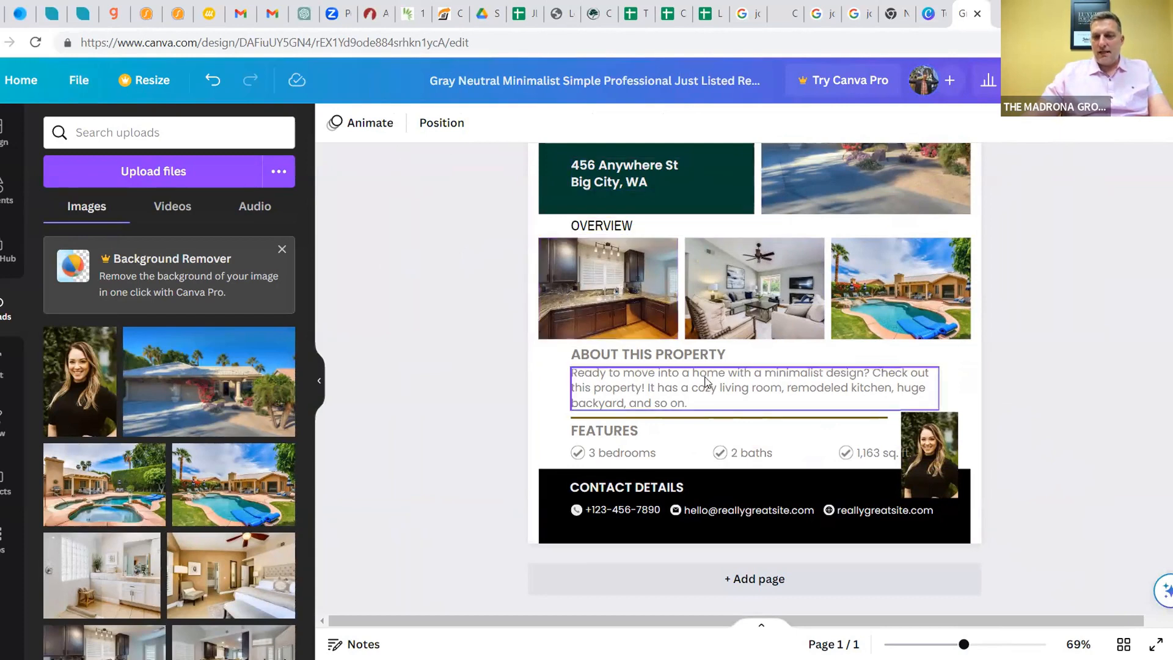
# Show rulers and guides around the flyer page
pyautogui.click(79, 83)
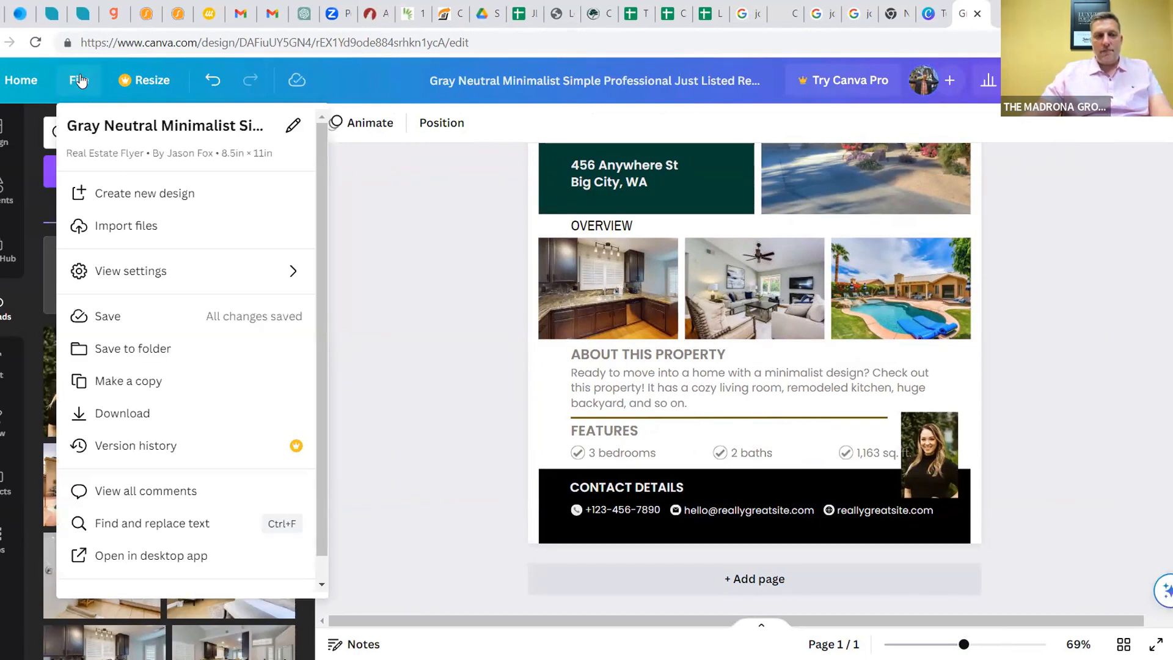
pyautogui.moveTo(145, 272)
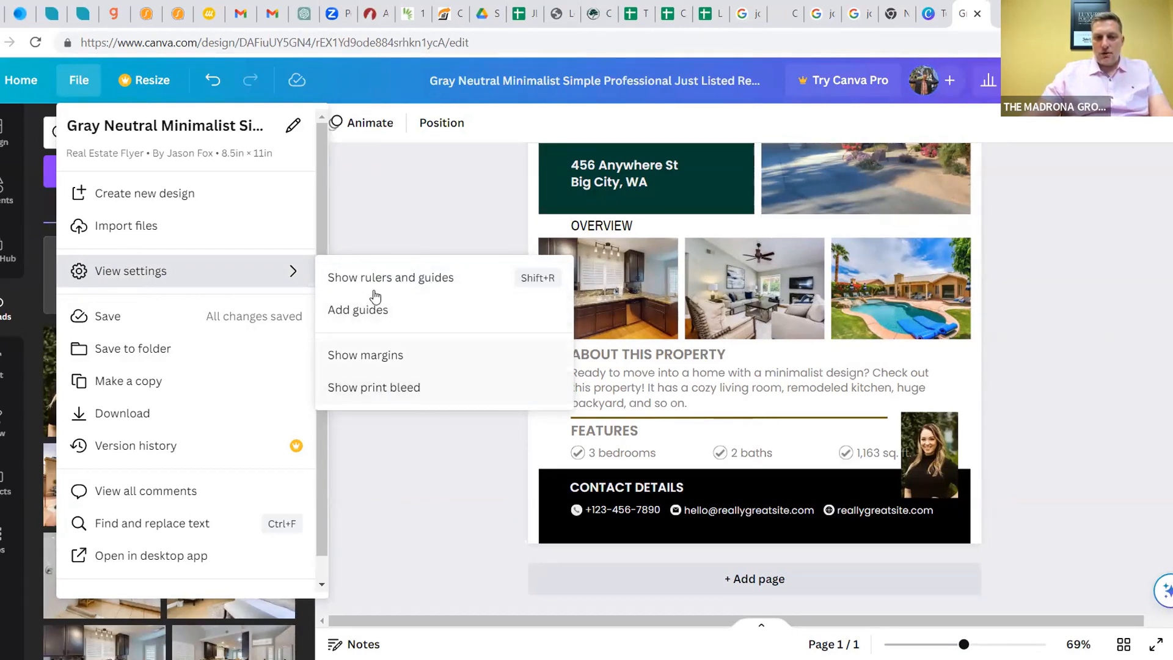
pyautogui.click(391, 278)
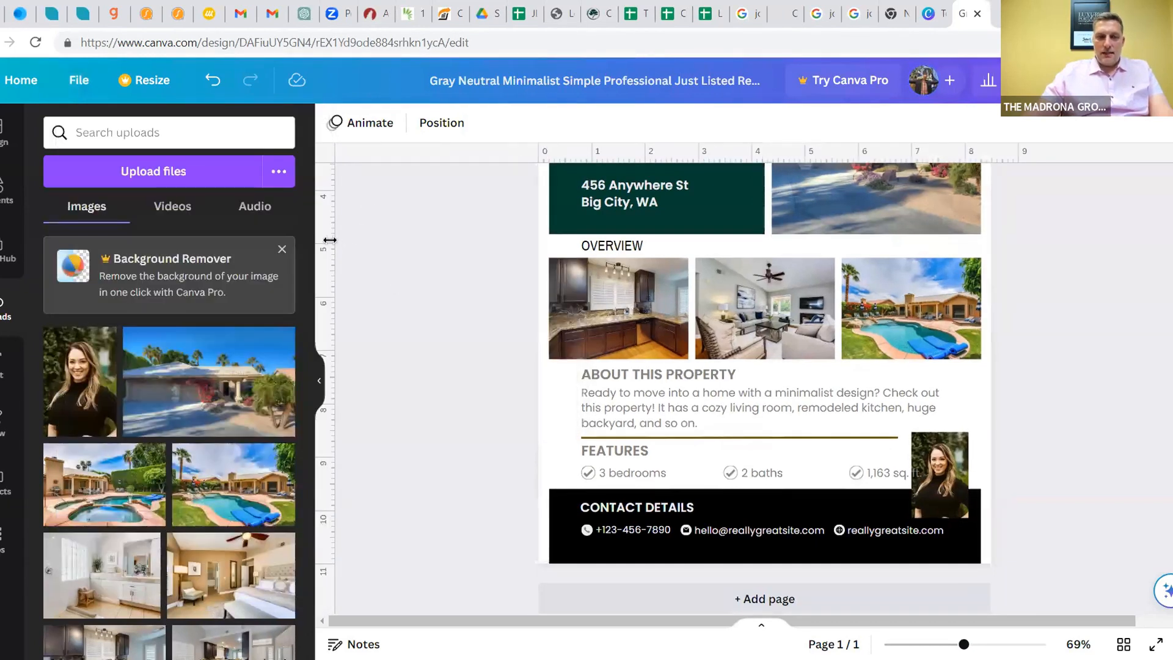
# Place a vertical guide at about 4.25 in and a horizontal guide at about 3.2 in on the flyer page
pyautogui.moveTo(328, 238)
pyautogui.mouseDown()
pyautogui.moveTo(416, 237)
pyautogui.moveTo(324, 254)
pyautogui.moveTo(390, 256)
pyautogui.moveTo(411, 254)
pyautogui.moveTo(317, 245)
pyautogui.mouseUp()
pyautogui.moveTo(473, 177); pyautogui.dragTo(454, 142)
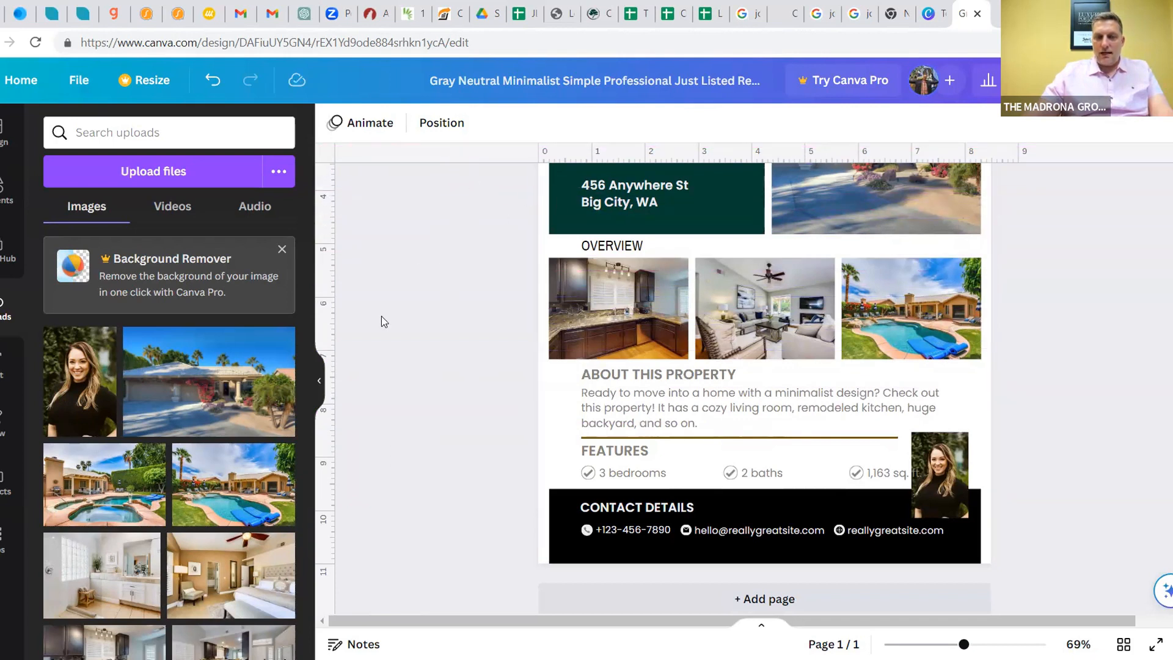
pyautogui.moveTo(328, 296)
pyautogui.mouseDown()
pyautogui.moveTo(405, 291)
pyautogui.moveTo(325, 292)
pyautogui.mouseUp()
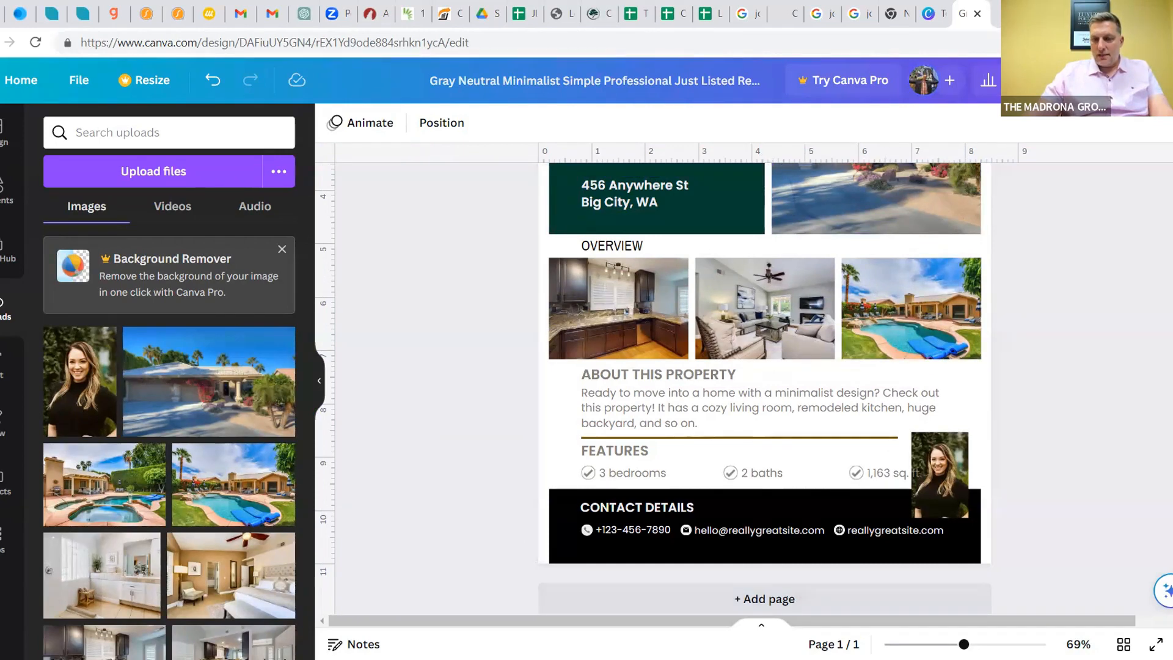
pyautogui.scroll(5, 351, 335)
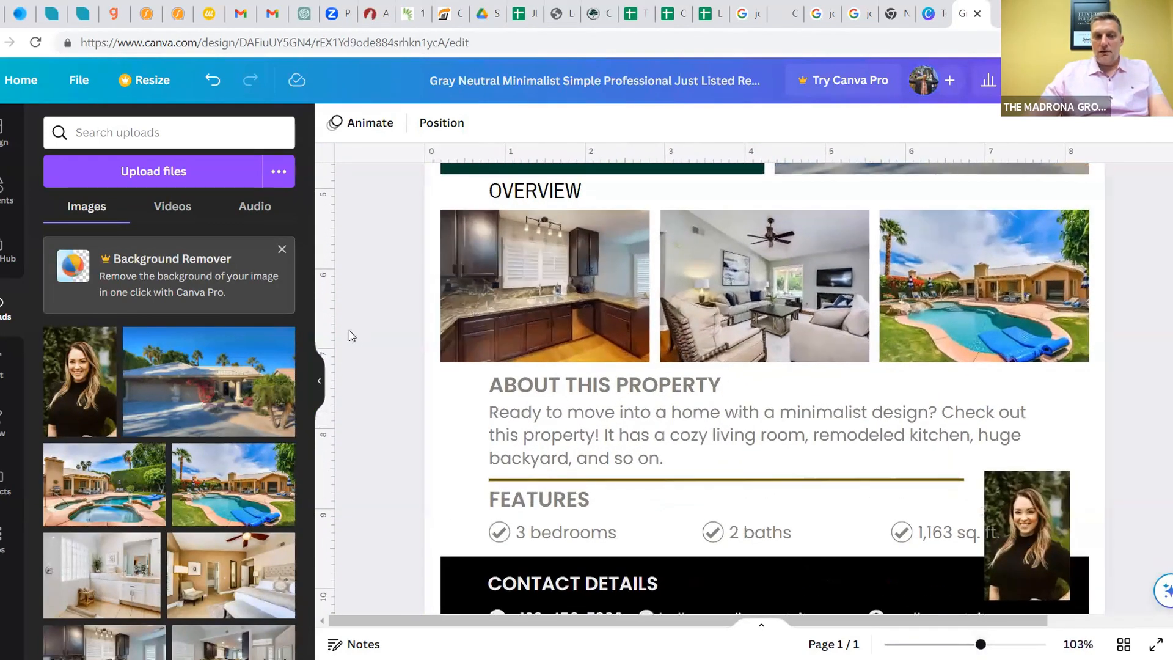
pyautogui.moveTo(324, 299); pyautogui.dragTo(764, 287)
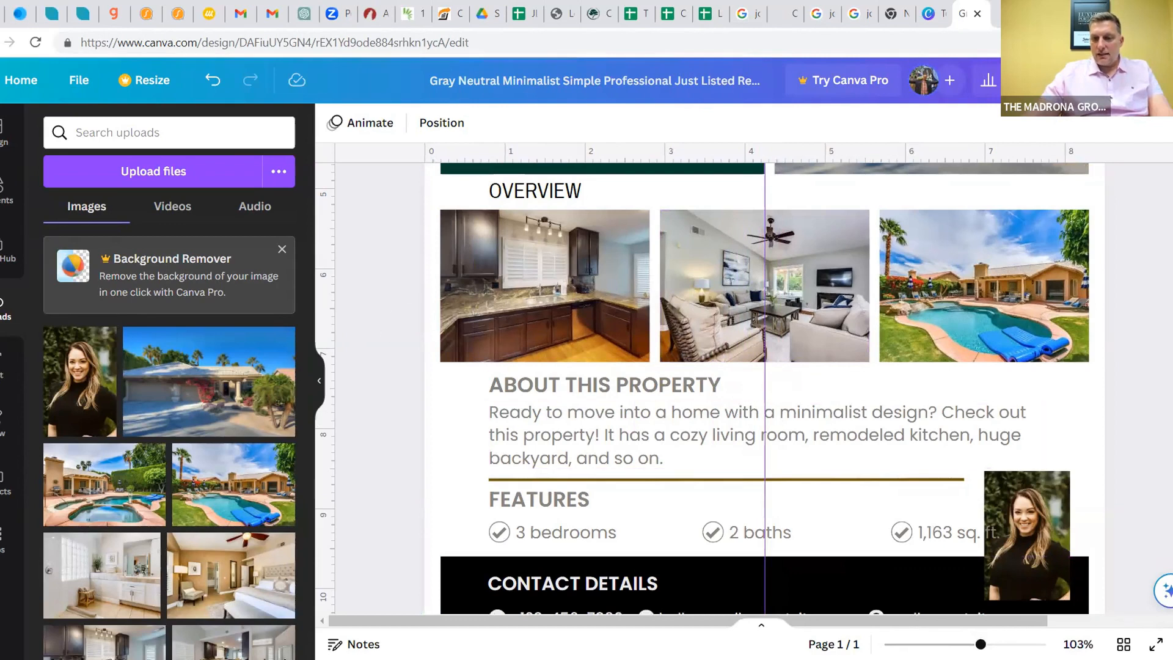
pyautogui.scroll(-5, 765, 407)
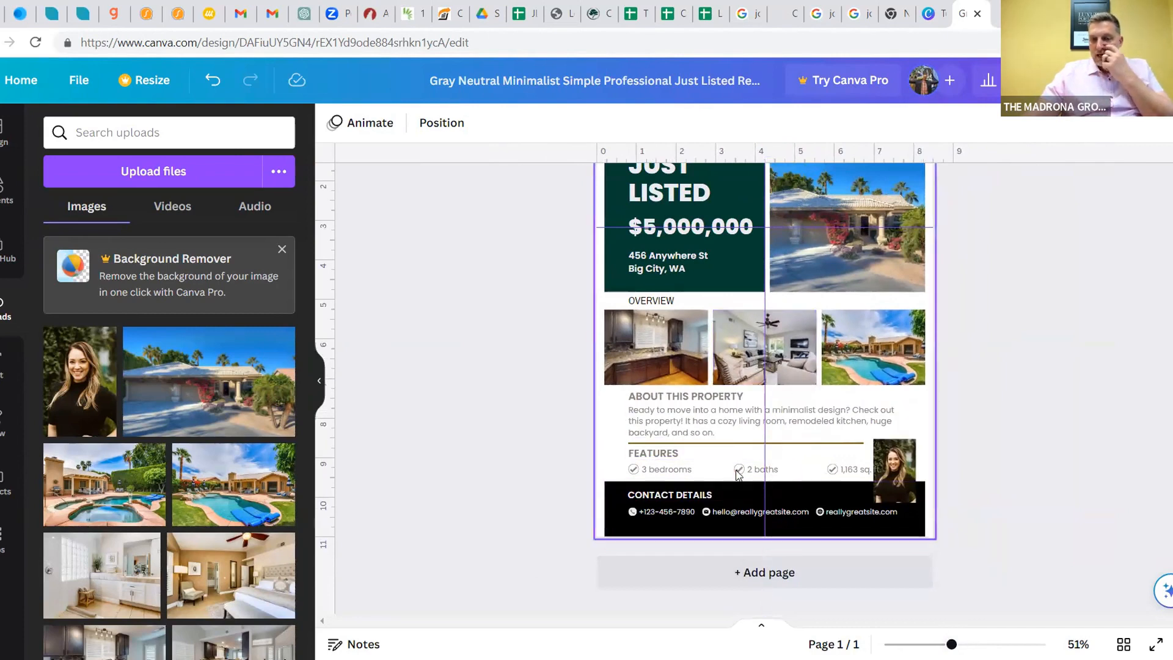
# Move the 2 baths and 1,163 sq. ft. features with their checkmarks leftwards, clear of the agent portrait
pyautogui.moveTo(738, 475)
pyautogui.mouseDown()
pyautogui.moveTo(707, 474)
pyautogui.moveTo(749, 469)
pyautogui.moveTo(731, 471)
pyautogui.mouseUp()
pyautogui.moveTo(831, 469)
pyautogui.mouseDown()
pyautogui.moveTo(788, 470)
pyautogui.moveTo(831, 469)
pyautogui.moveTo(818, 468)
pyautogui.mouseUp()
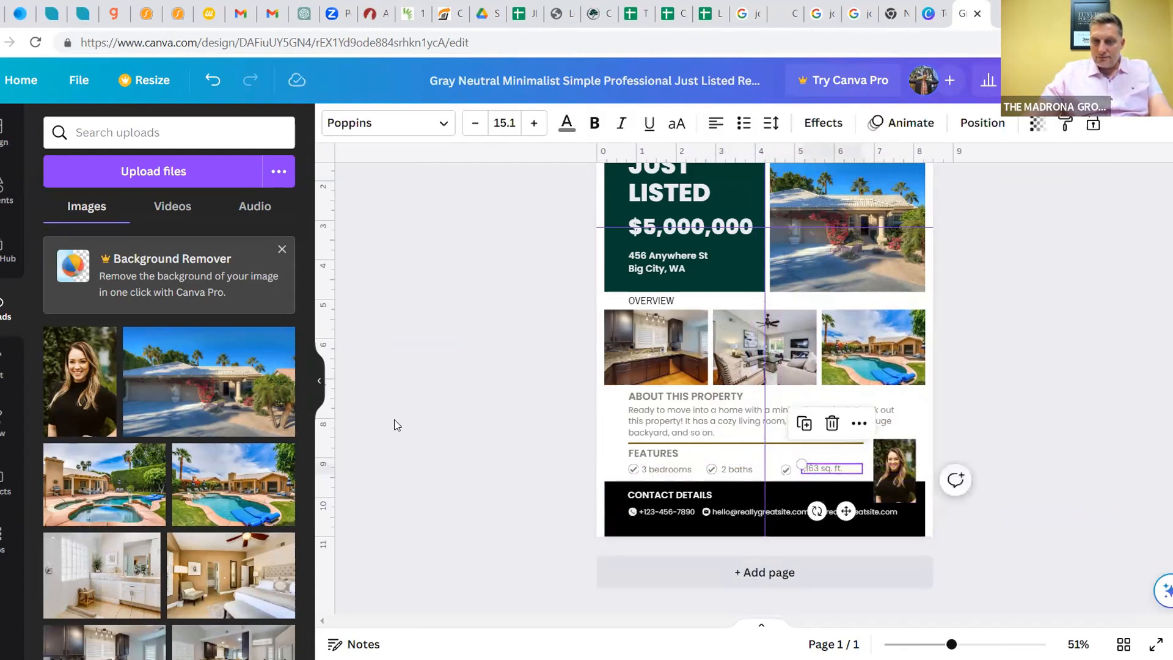
pyautogui.click(440, 420)
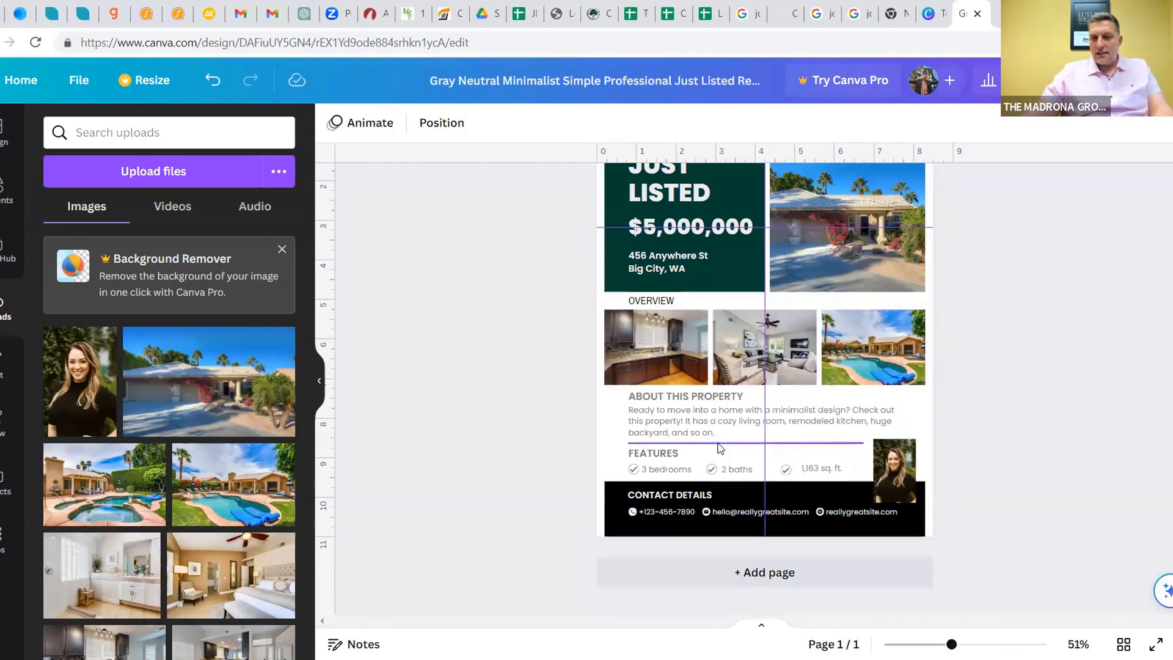
pyautogui.scroll(2, 794, 470)
pyautogui.scroll(-2, 764, 275)
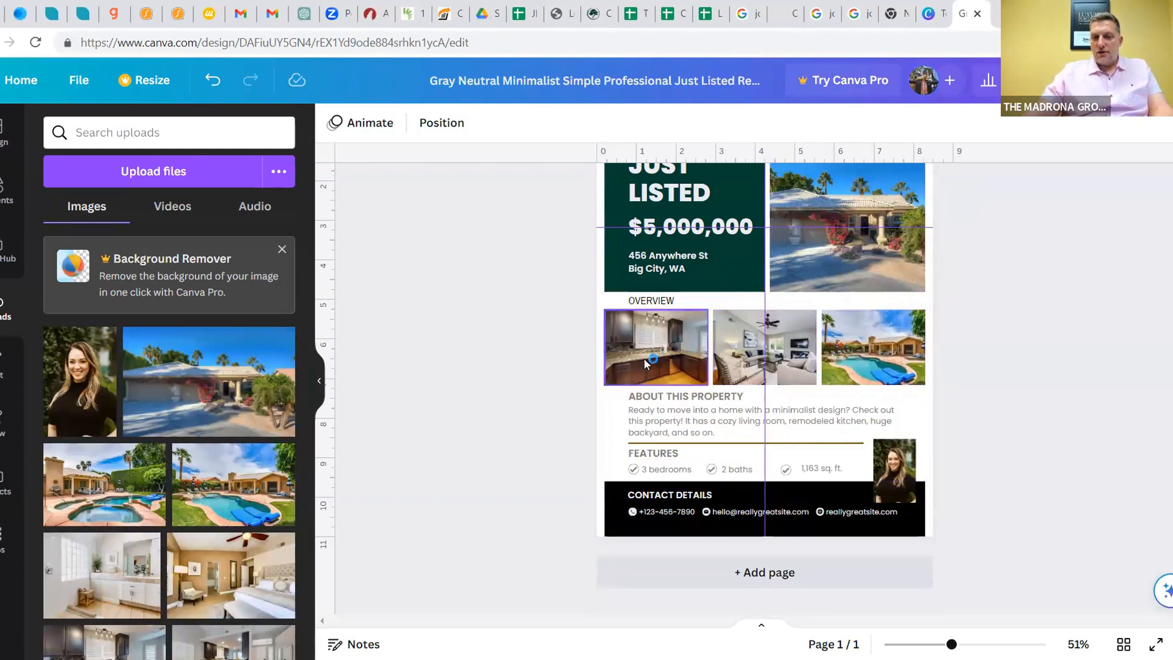
pyautogui.scroll(3, 581, 261)
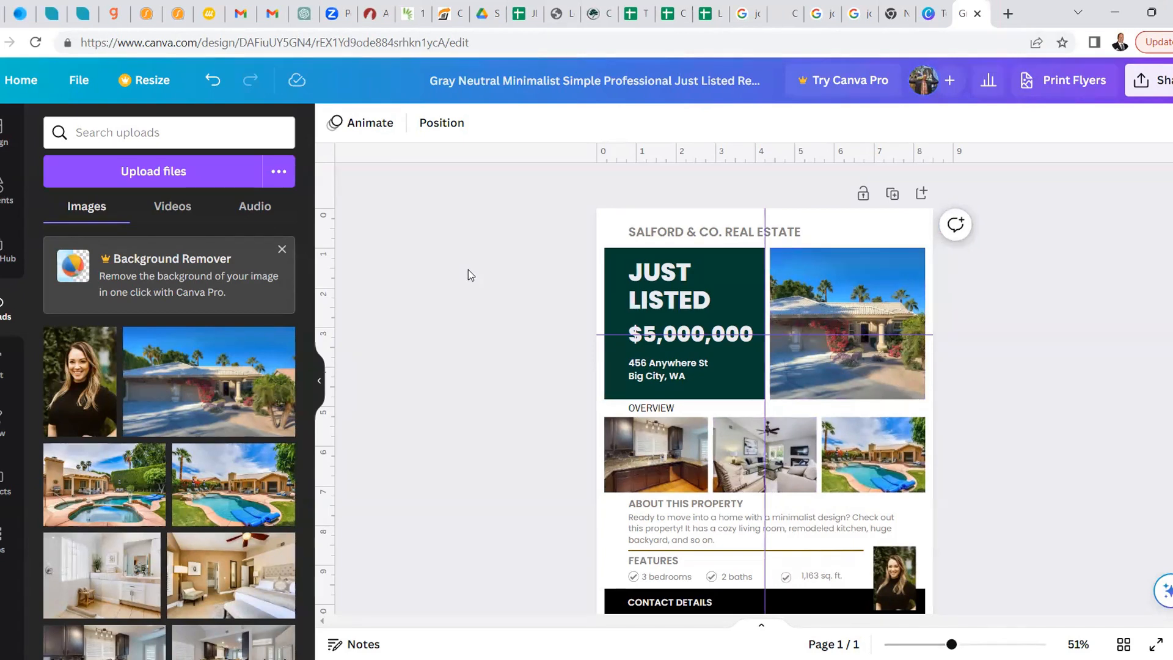
pyautogui.scroll(-2, 469, 286)
pyautogui.scroll(2, 470, 286)
pyautogui.scroll(-3, 516, 261)
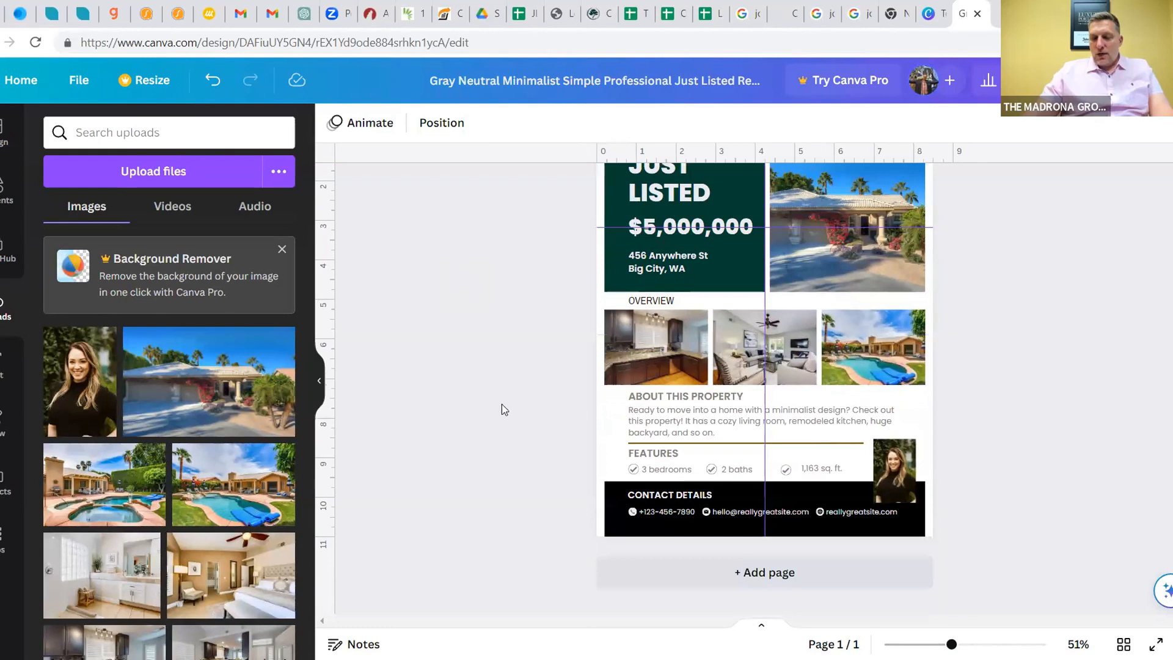
# Add a blank second page to the design and delete it again
pyautogui.click(761, 574)
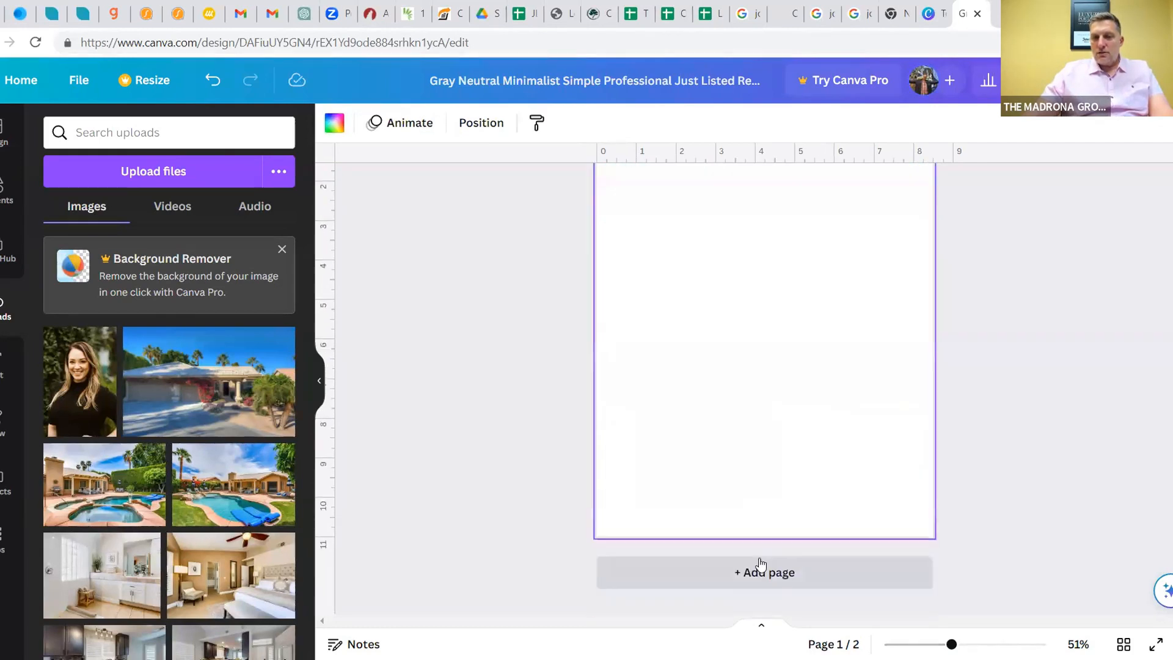
pyautogui.scroll(1, 972, 389)
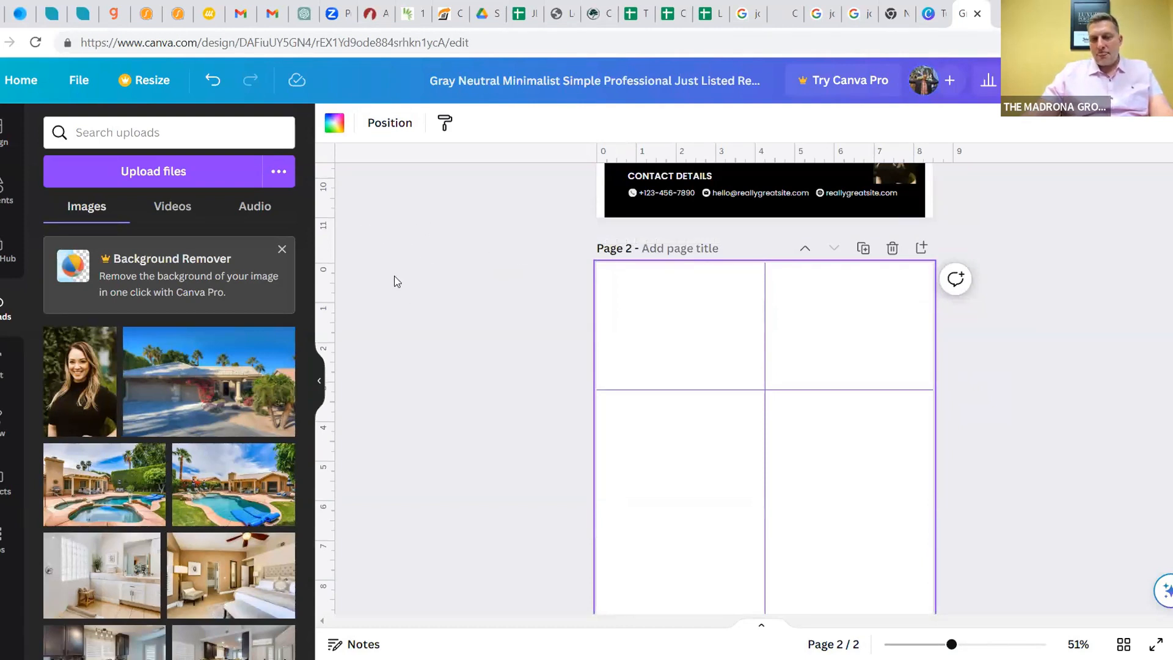
pyautogui.click(893, 250)
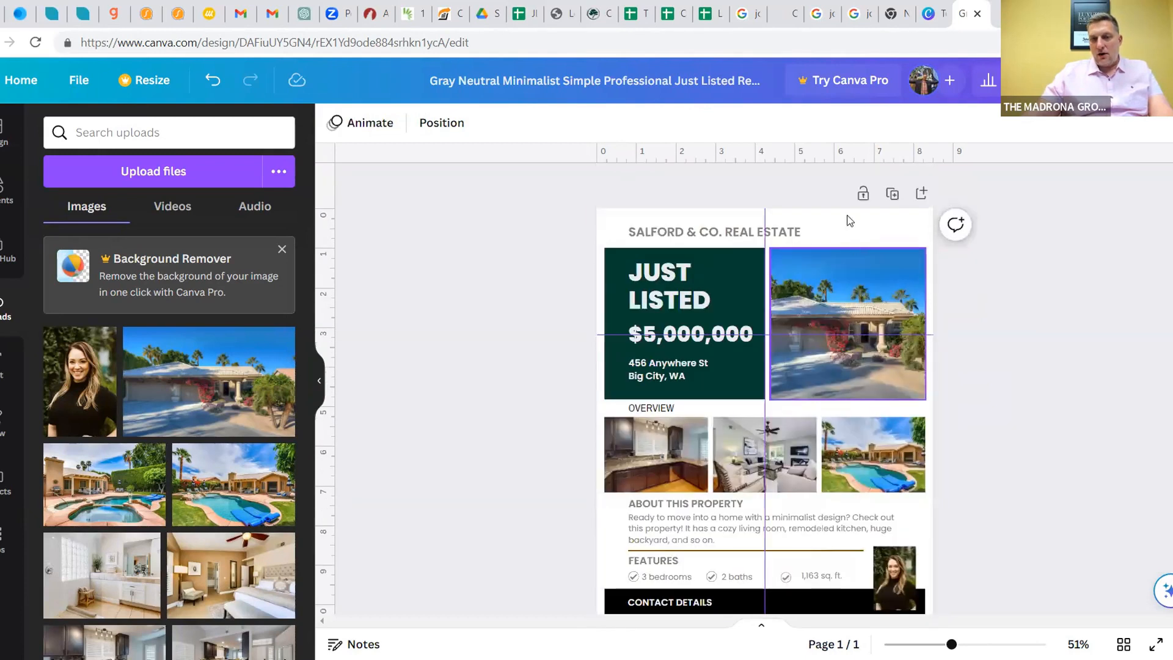
# Duplicate the flyer page and delete the copy, doing this twice
pyautogui.click(892, 194)
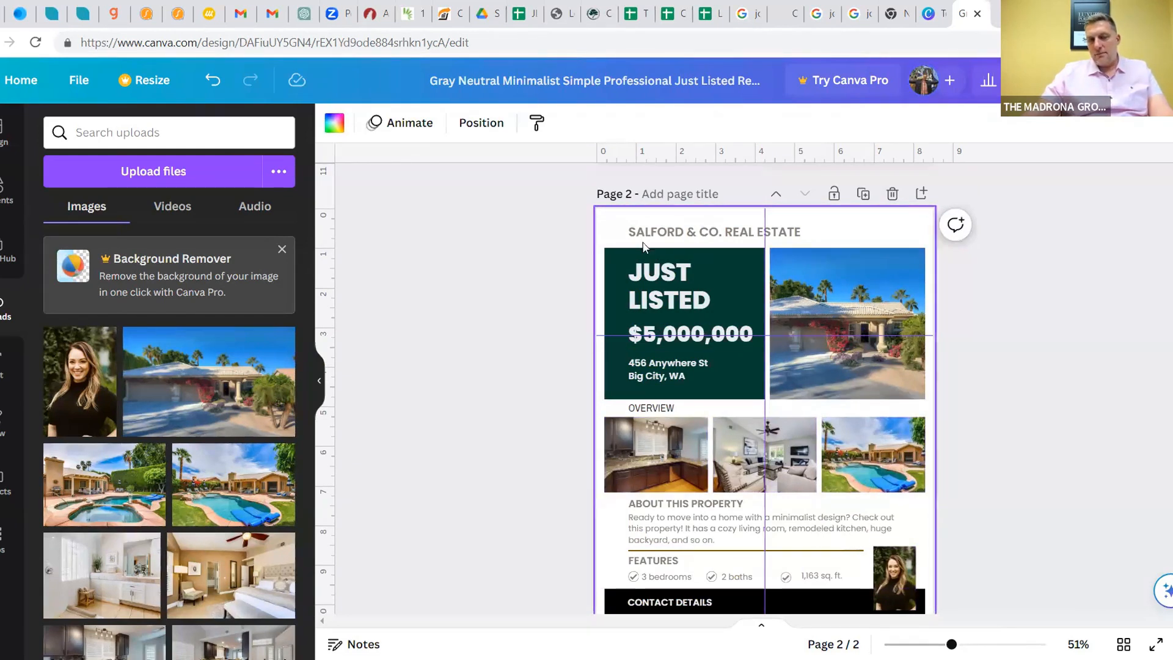
pyautogui.scroll(3, 884, 377)
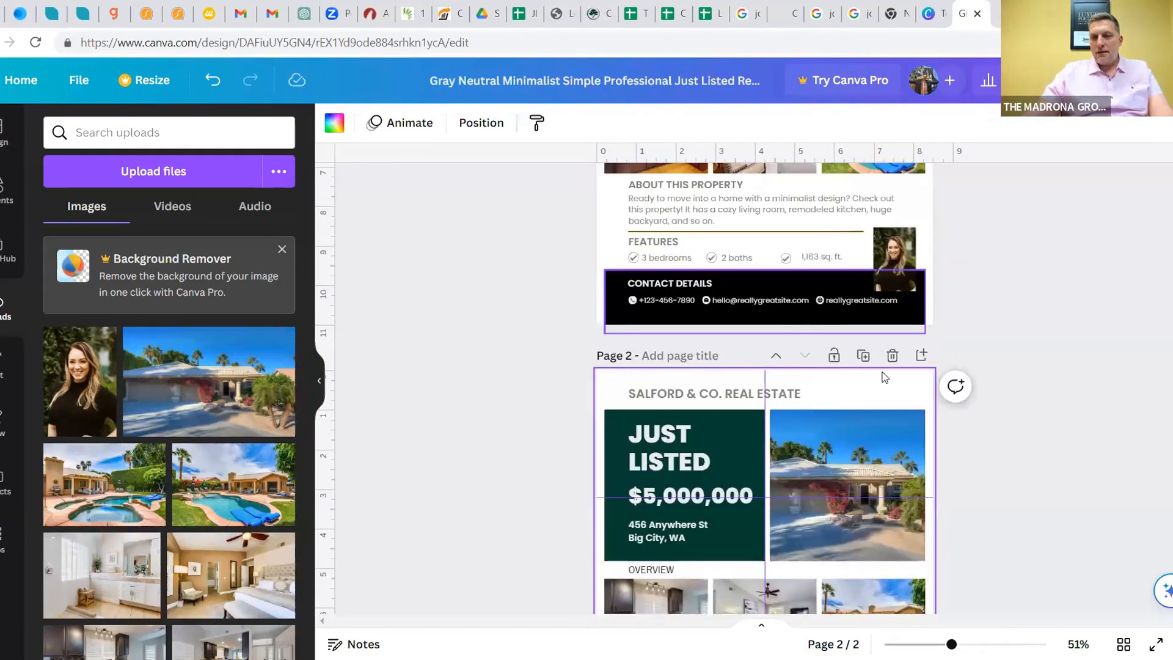
pyautogui.click(891, 354)
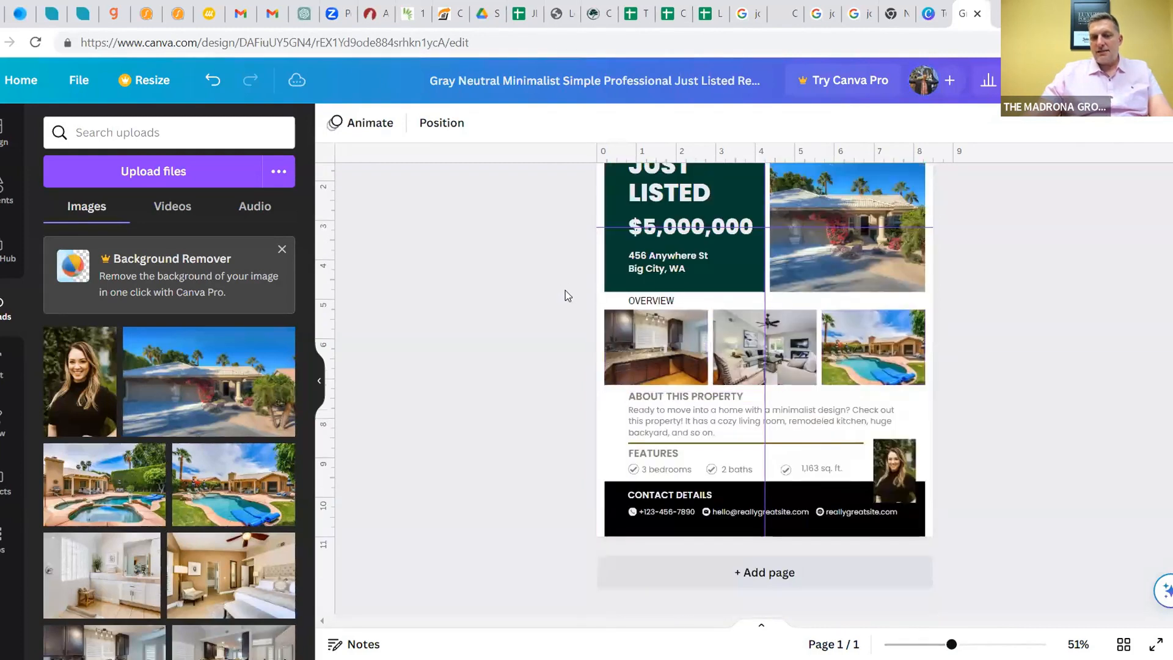
pyautogui.scroll(2, 542, 264)
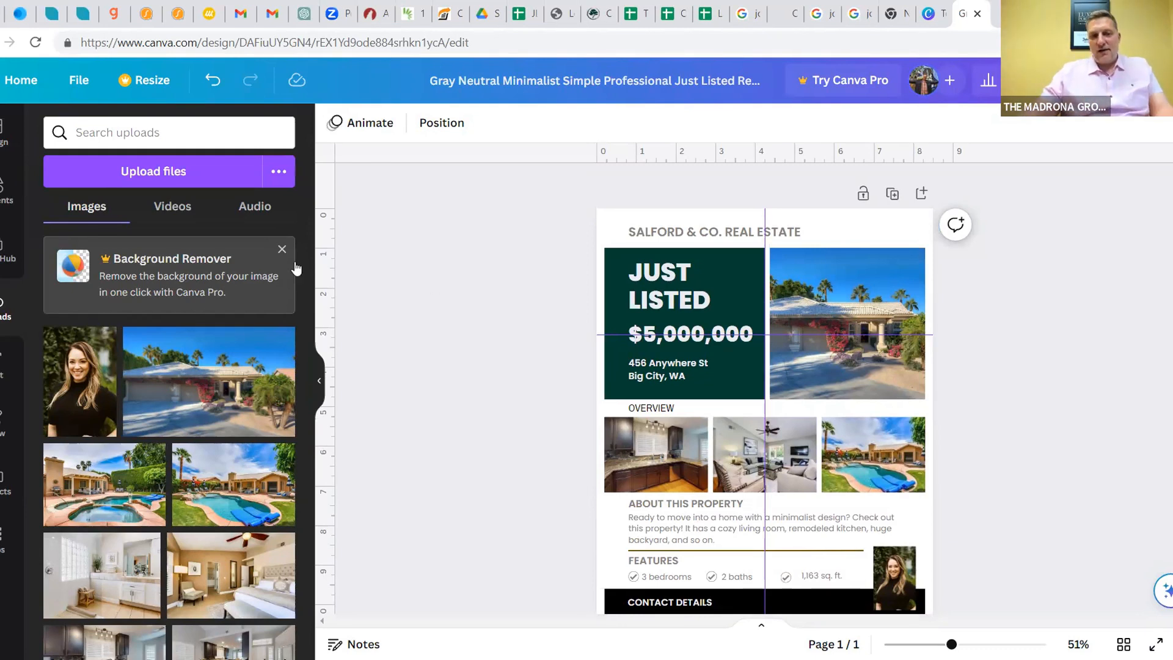
pyautogui.scroll(-2, 684, 280)
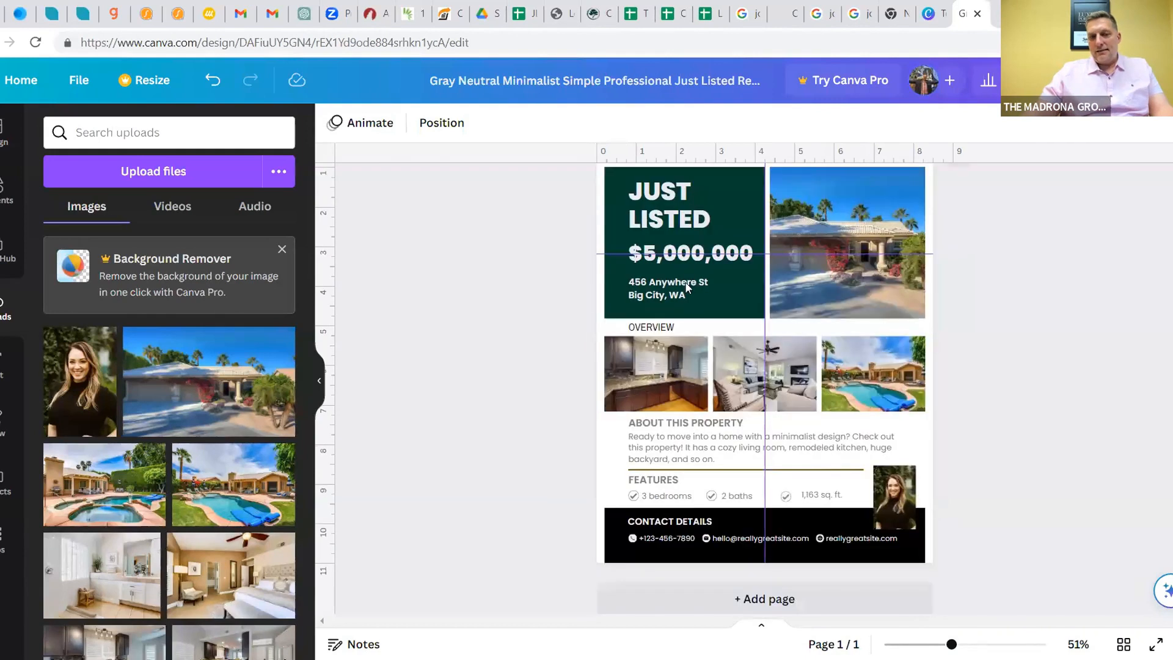
pyautogui.scroll(2, 855, 305)
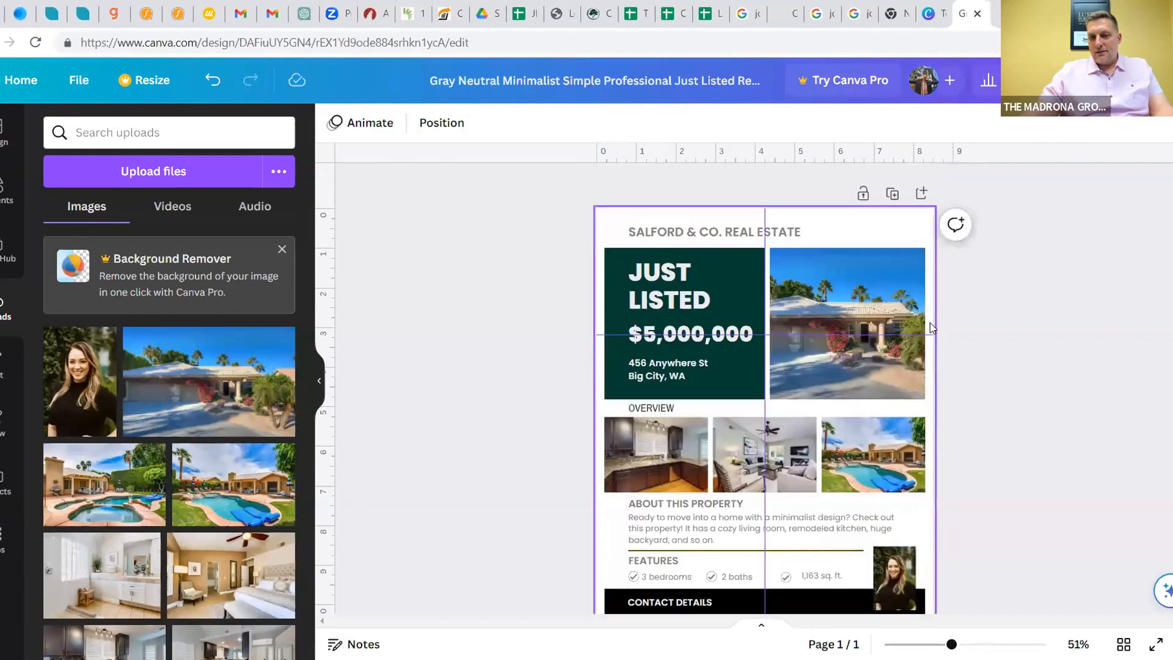
pyautogui.click(893, 194)
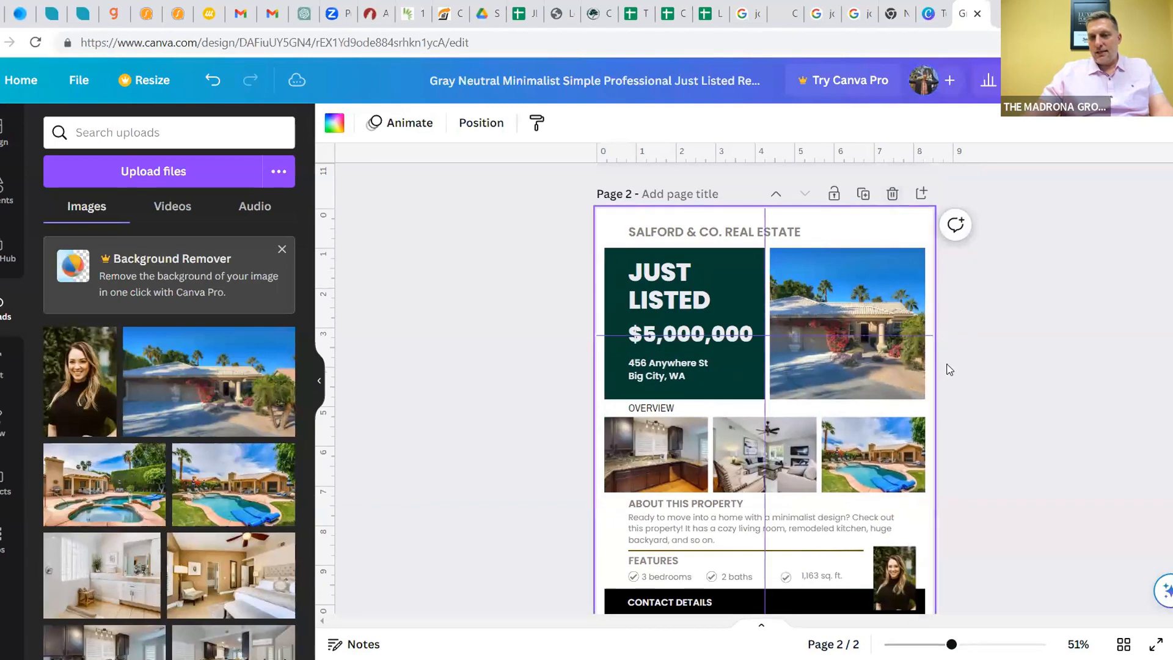
pyautogui.click(893, 194)
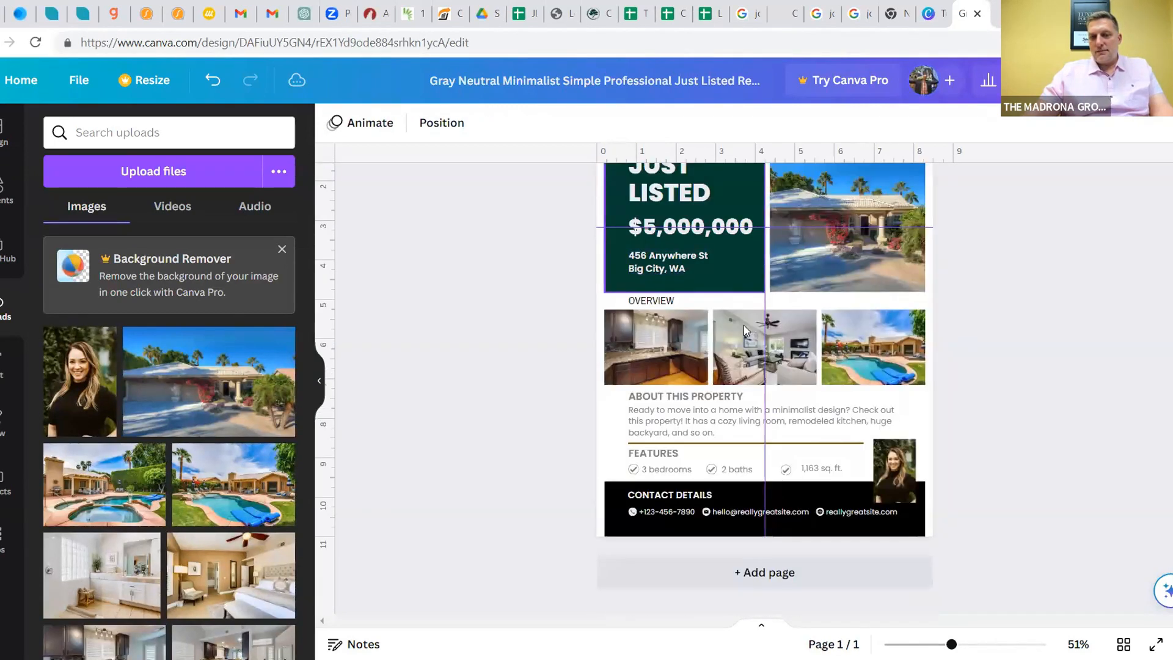
# Add a blank second page after the flyer and return to the first page
pyautogui.click(767, 580)
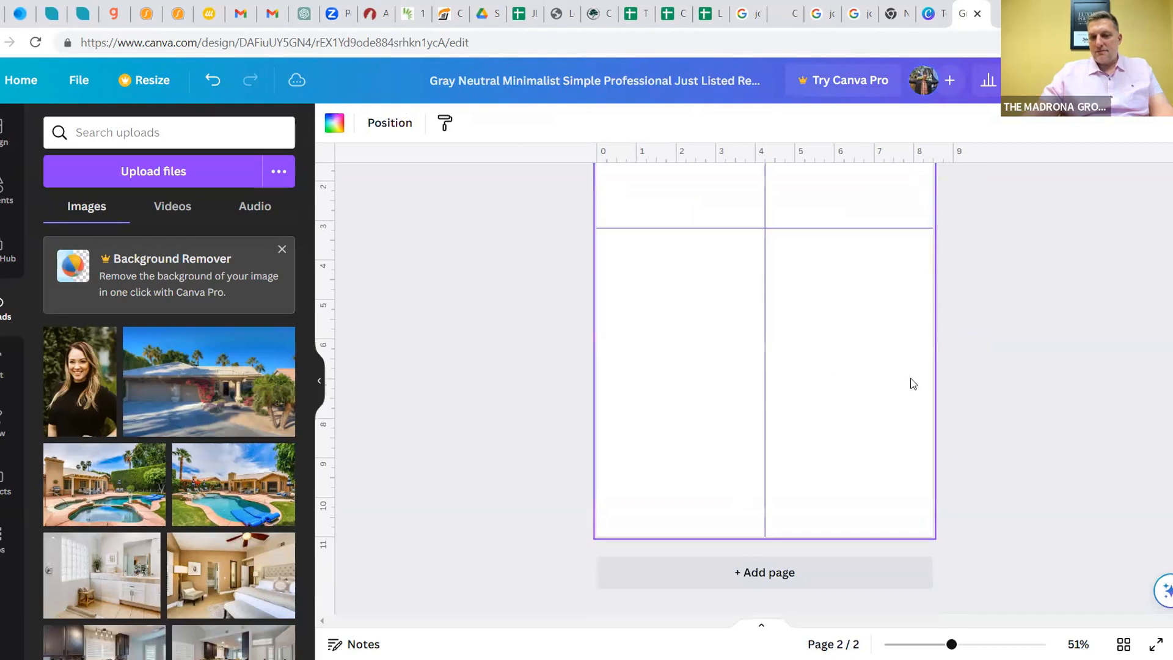
pyautogui.scroll(3, 958, 384)
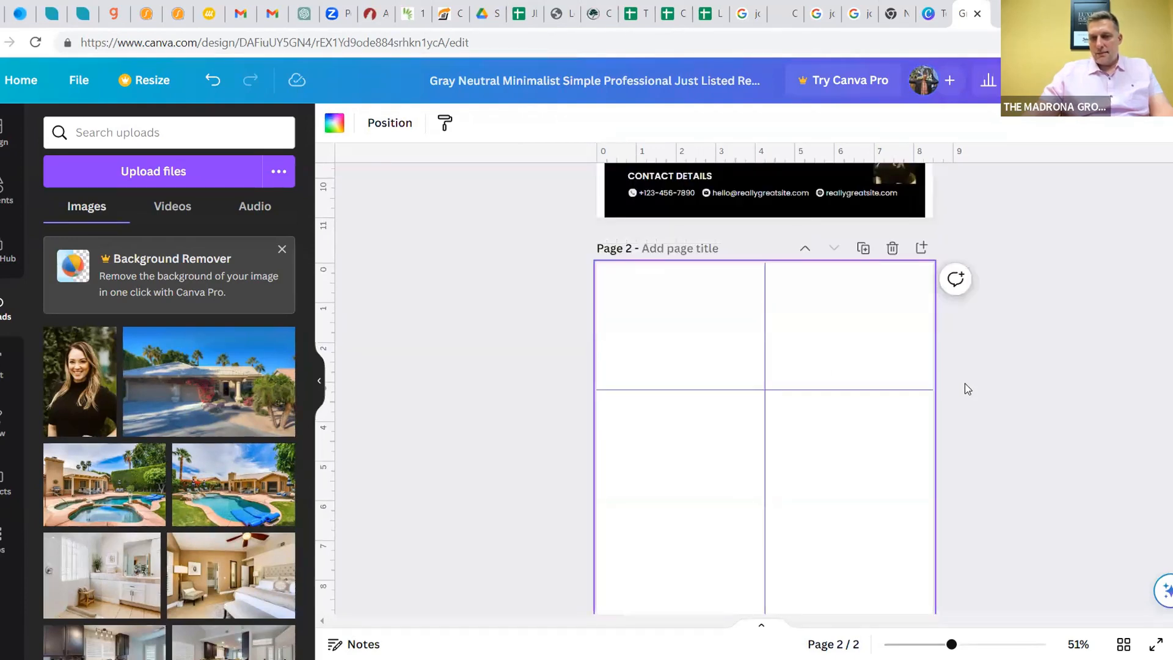
pyautogui.scroll(5, 962, 367)
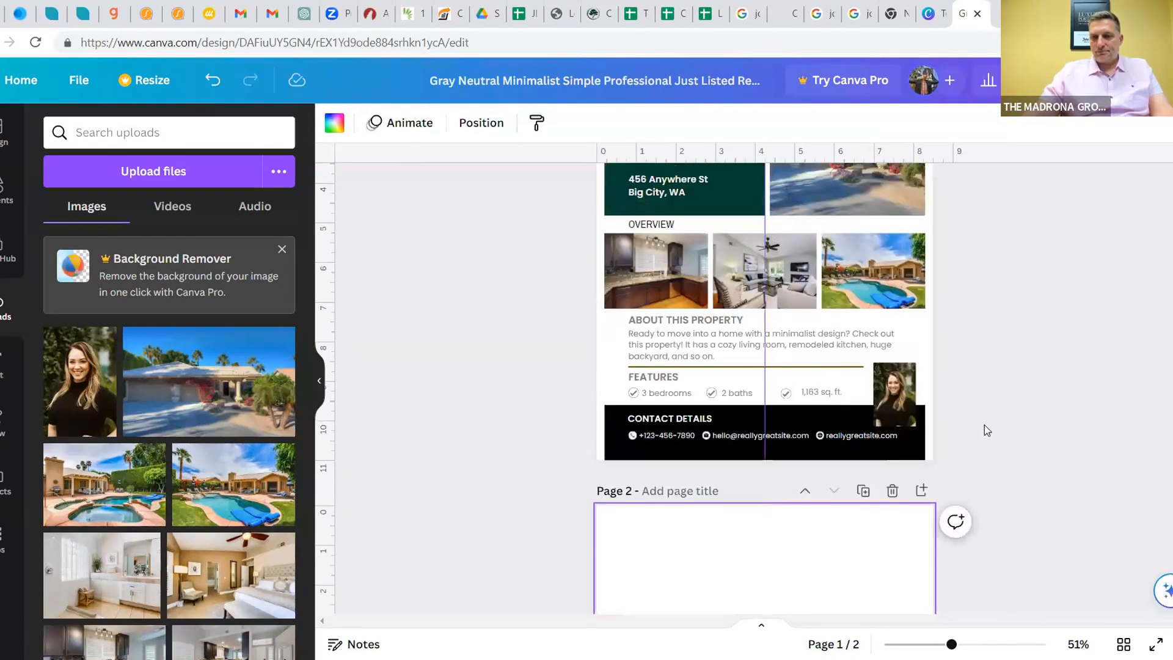
pyautogui.scroll(4, 984, 424)
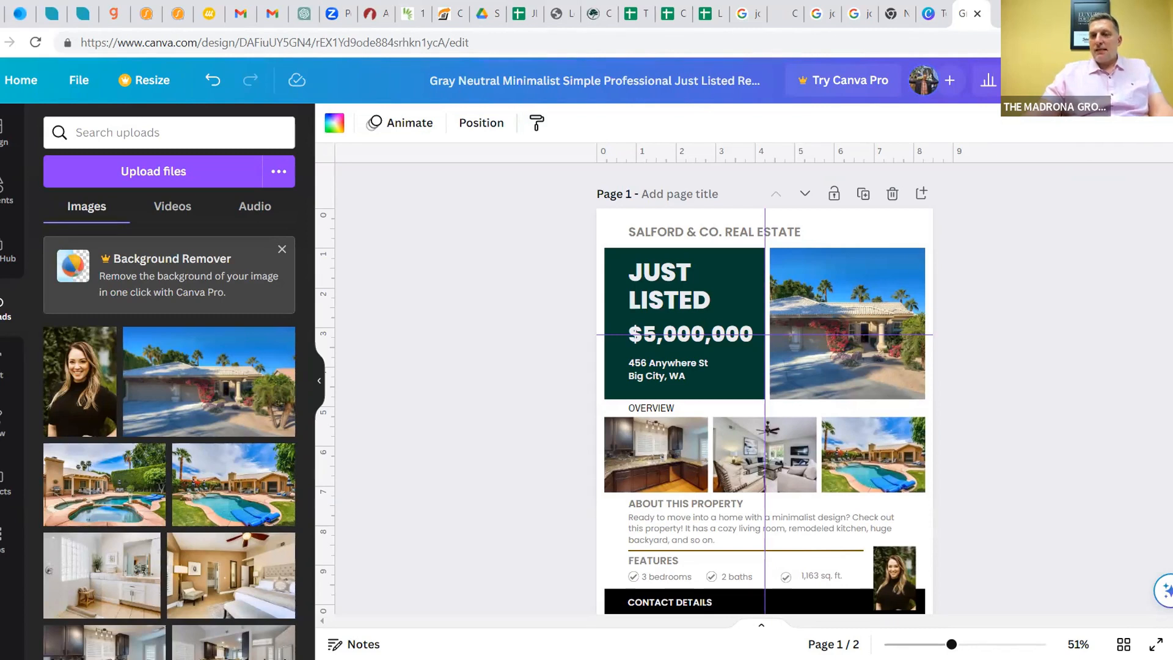
# Open the sharing options for the design and review the people, collaboration link, download and print choices
pyautogui.click(1130, 80)
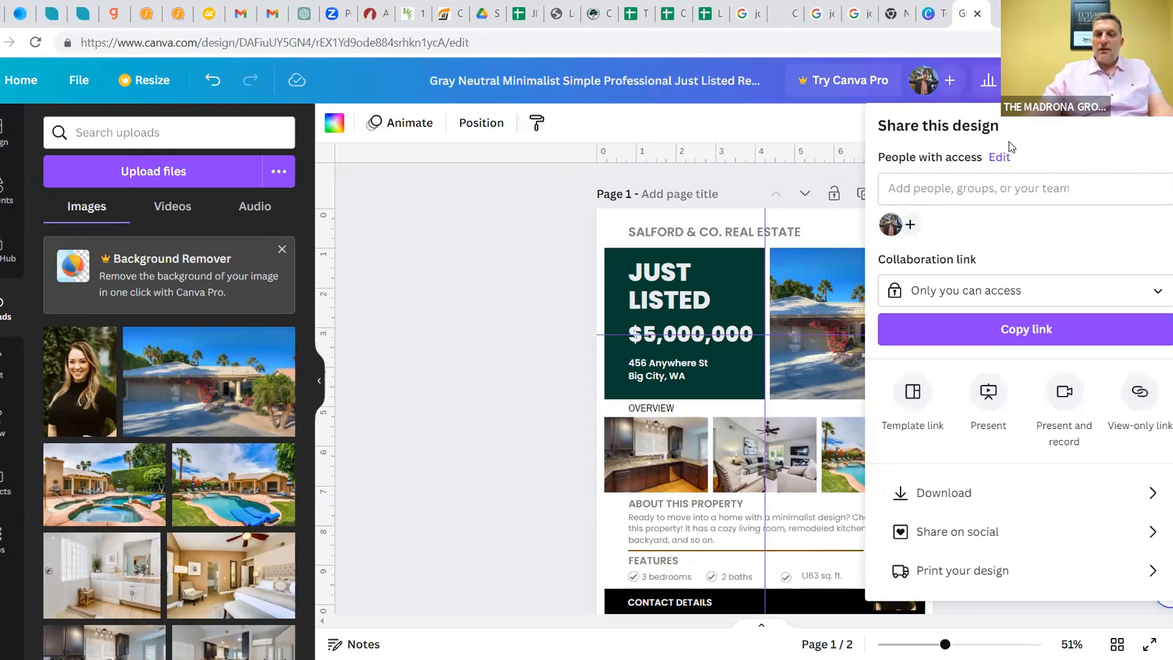
pyautogui.click(958, 188)
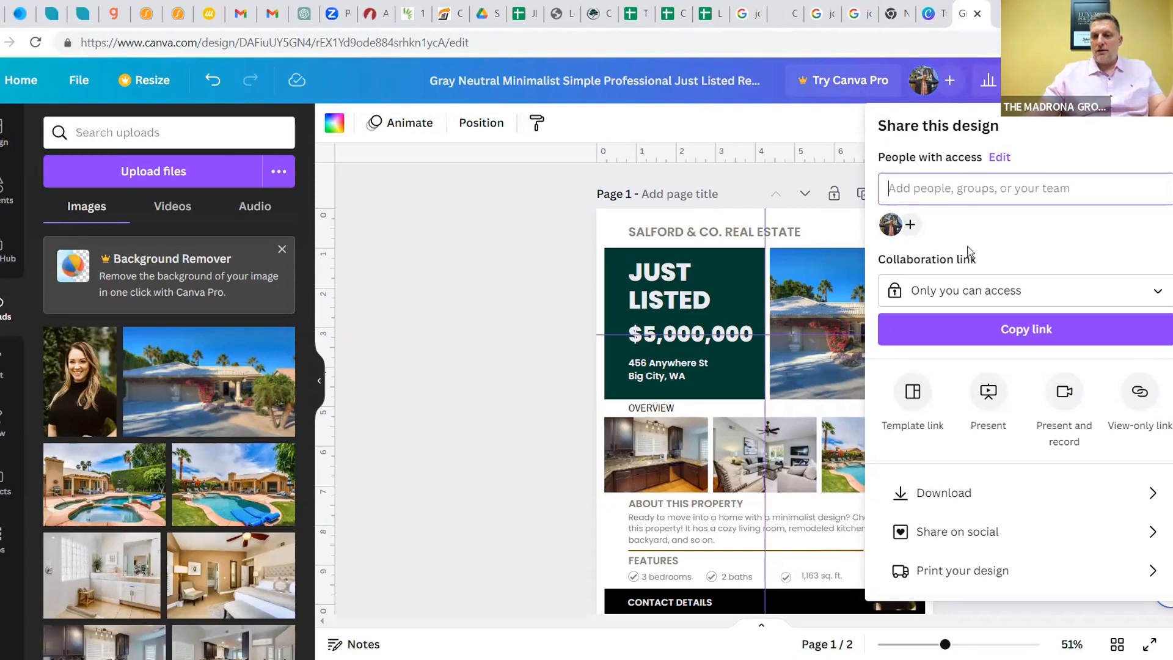
pyautogui.scroll(-1, 1014, 235)
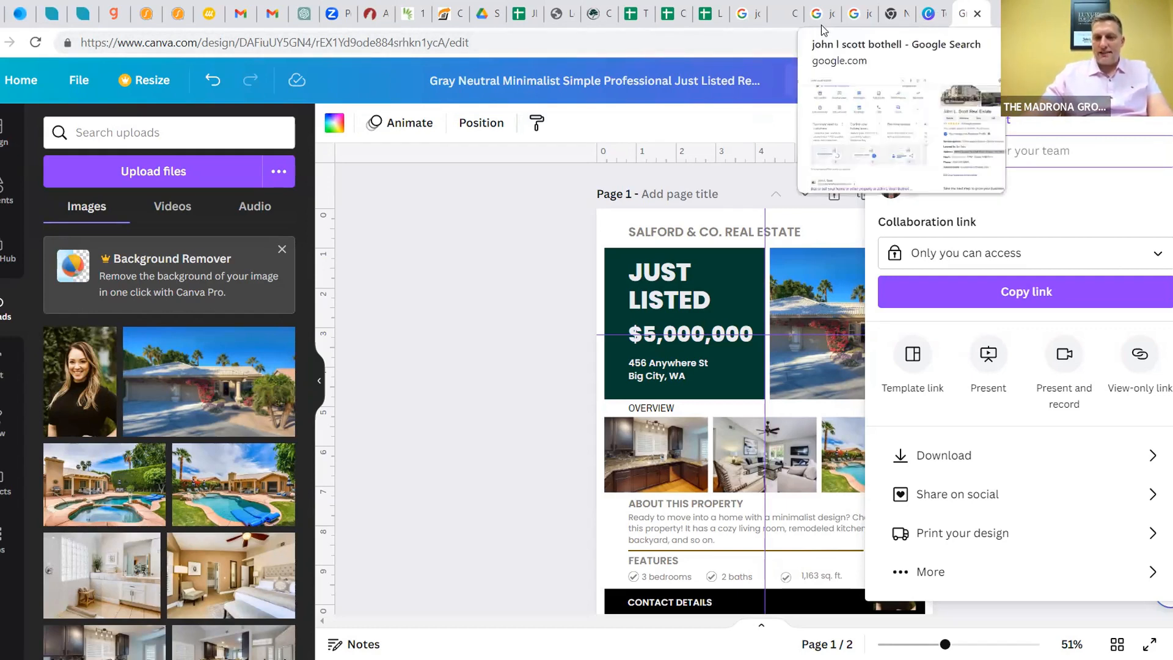
# Open buyselllivenorthwest.com in the new browser tab and go to the Canva Templates page under Broker Resources
pyautogui.click(895, 15)
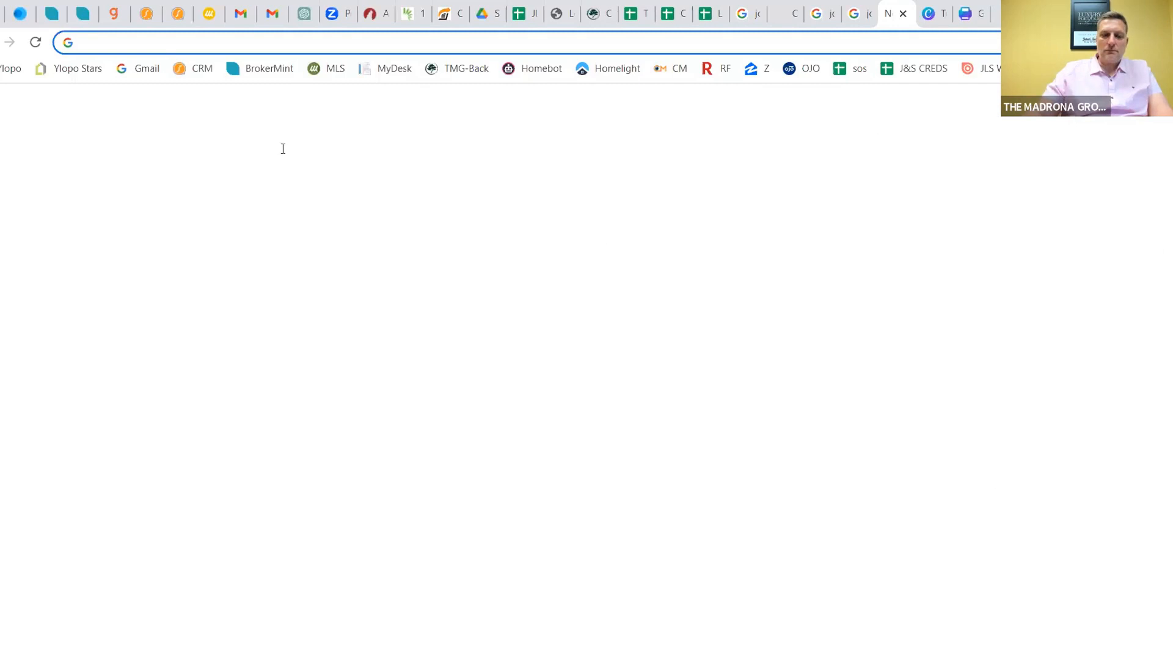
pyautogui.write('buy')
pyautogui.press('Return')
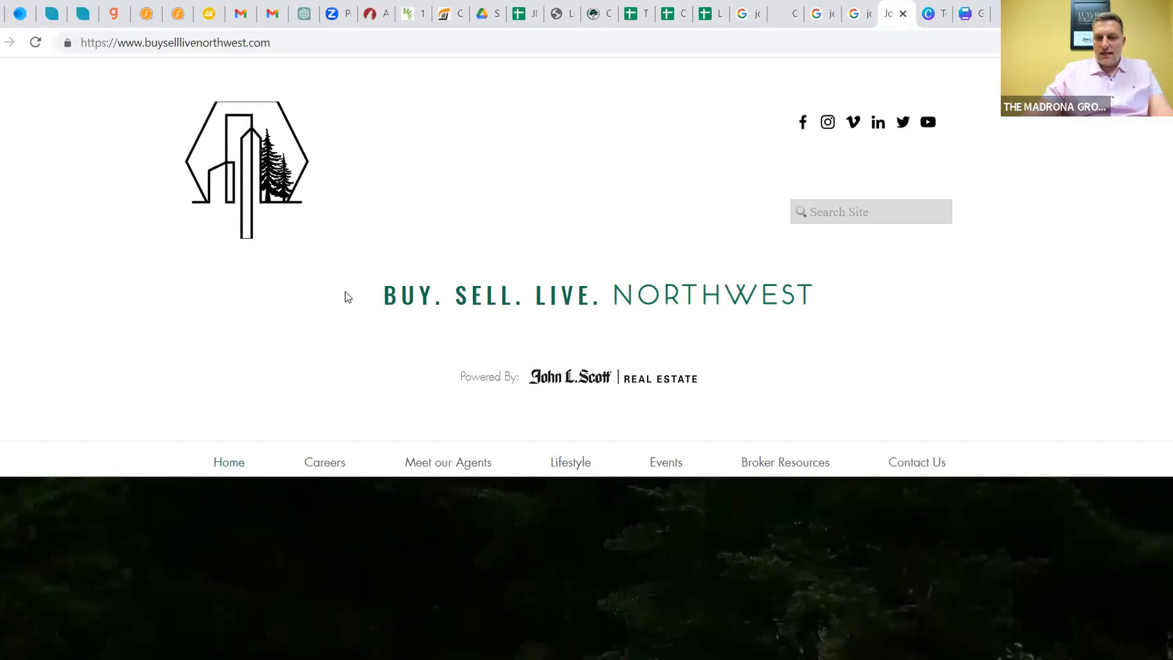
pyautogui.moveTo(782, 468)
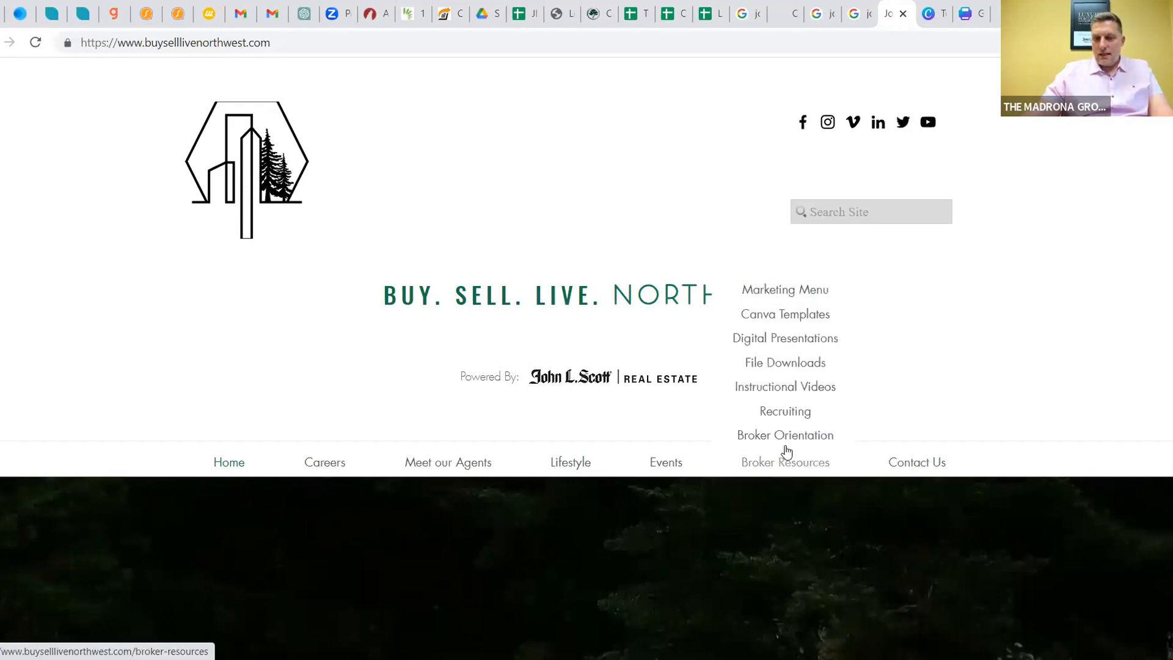
pyautogui.click(769, 318)
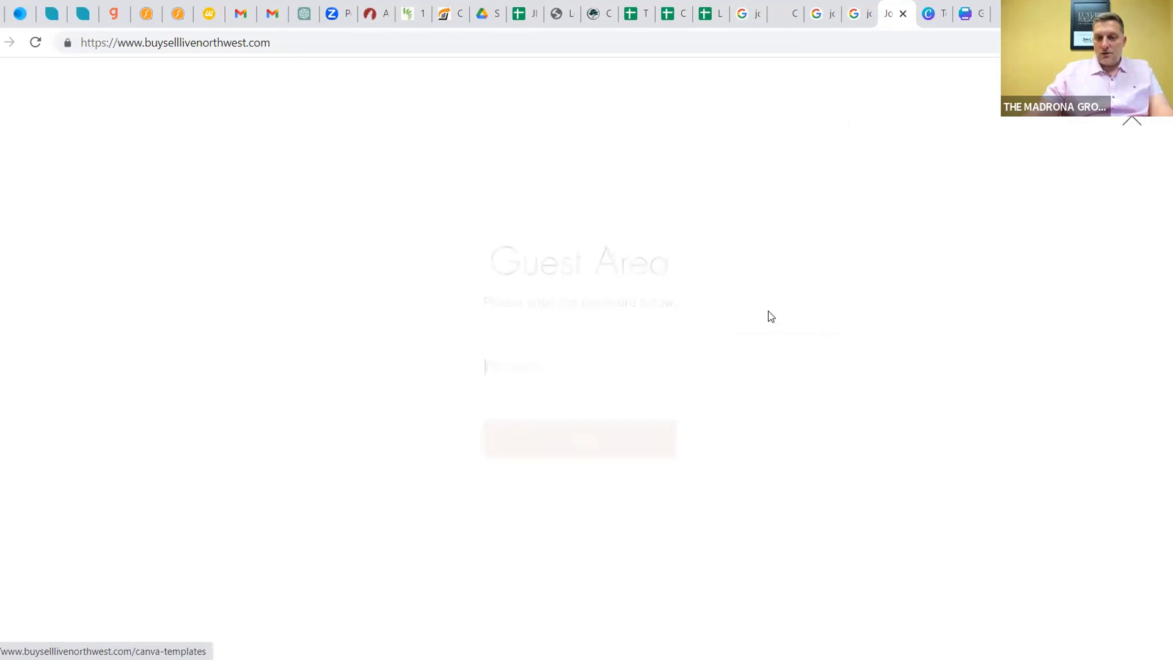
# Enter the guest area password and submit it to open the protected Canva Templates page
pyautogui.click(520, 367)
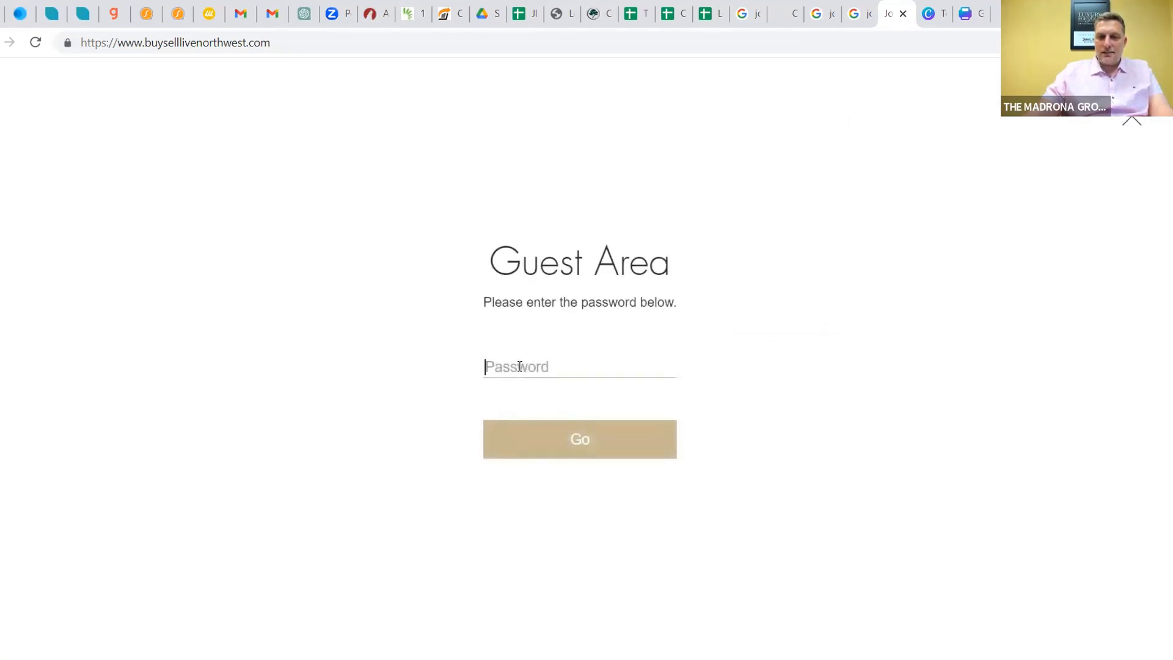
pyautogui.write('••••')
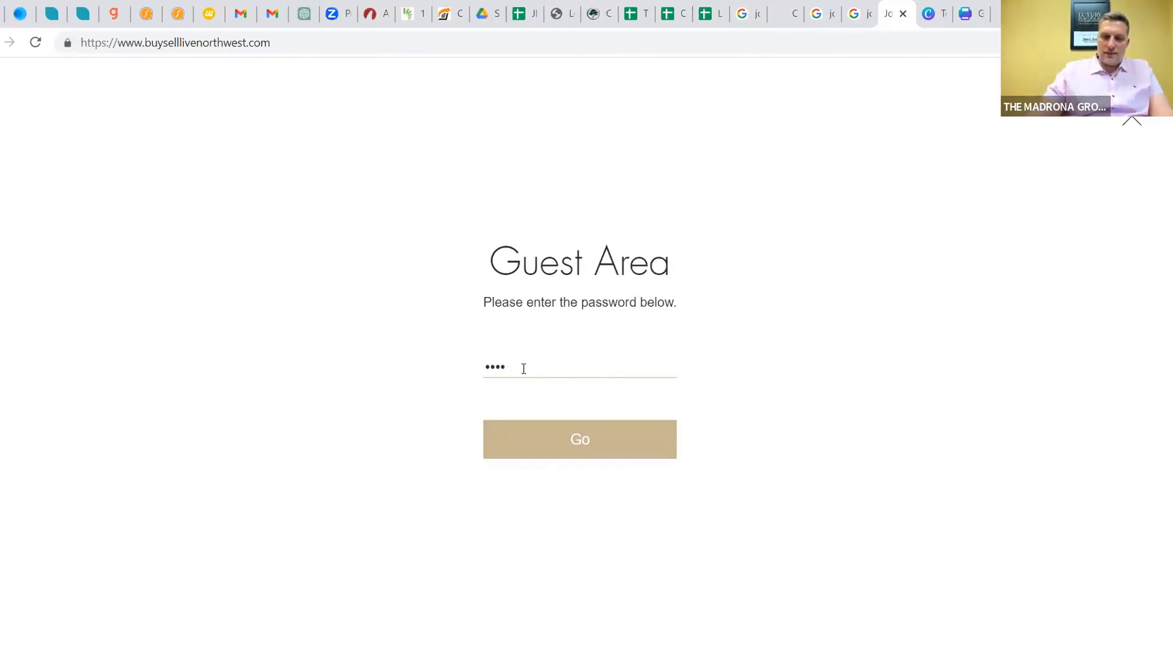
pyautogui.write('•••••')
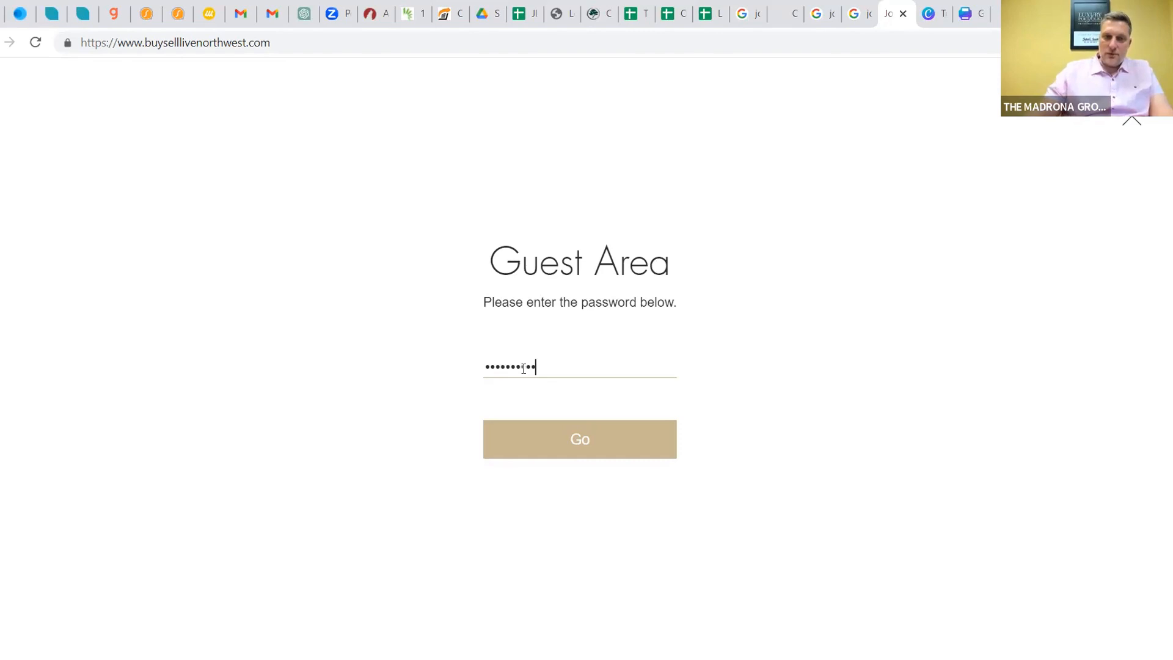
pyautogui.click(581, 444)
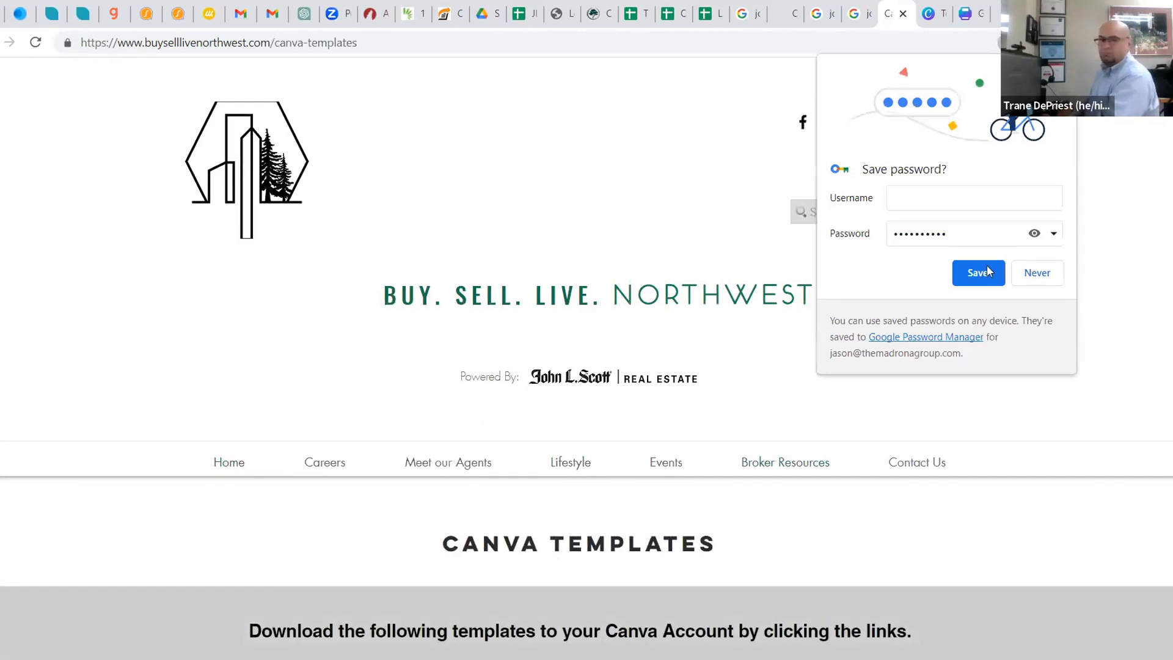
# Look through the brokerage's Canva templates, from the brand kit and listing flyers to the open house flyers and monthly pop-bys
pyautogui.scroll(-15, 996, 284)
pyautogui.scroll(-20, 1008, 284)
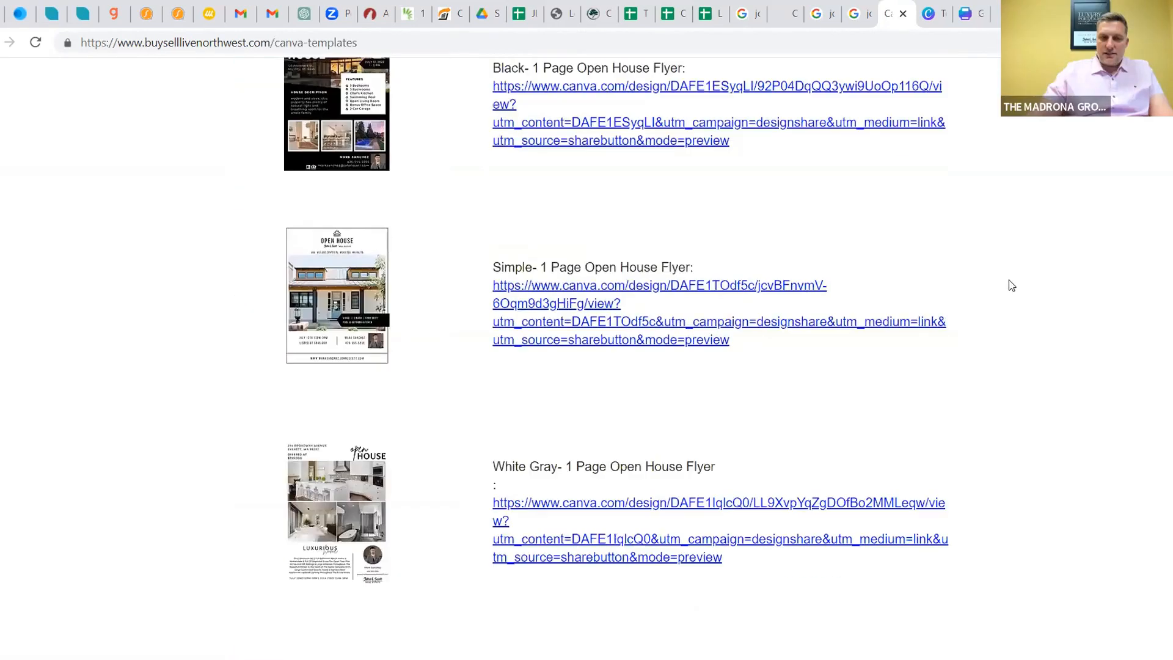
pyautogui.scroll(-20, 1006, 293)
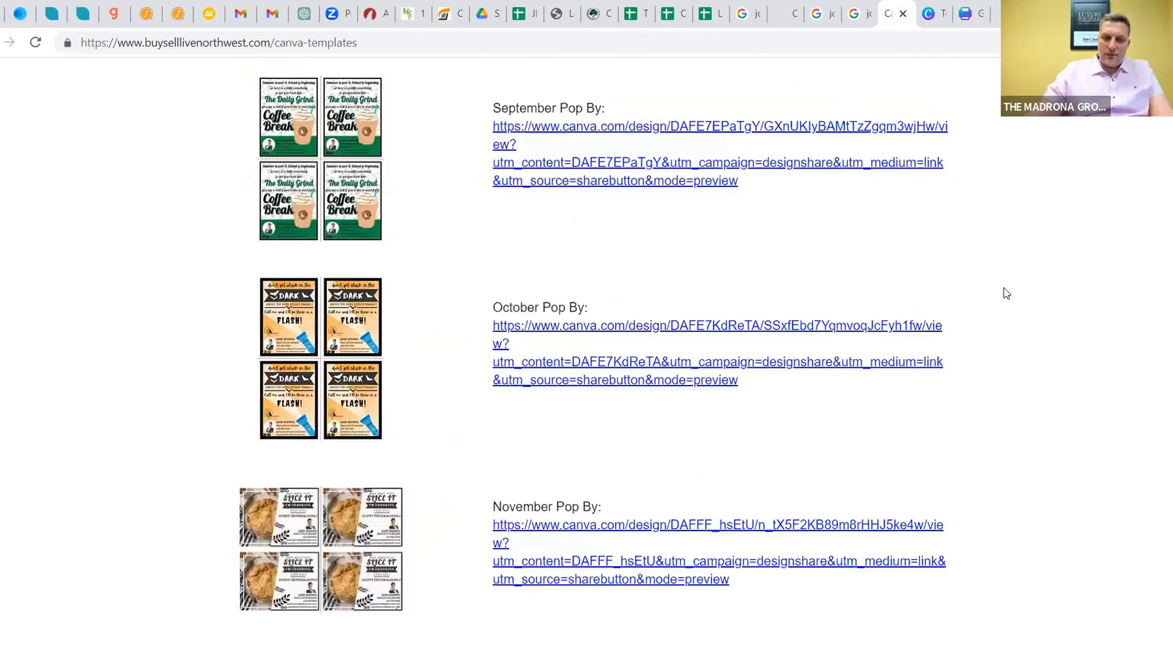
pyautogui.scroll(15, 1007, 293)
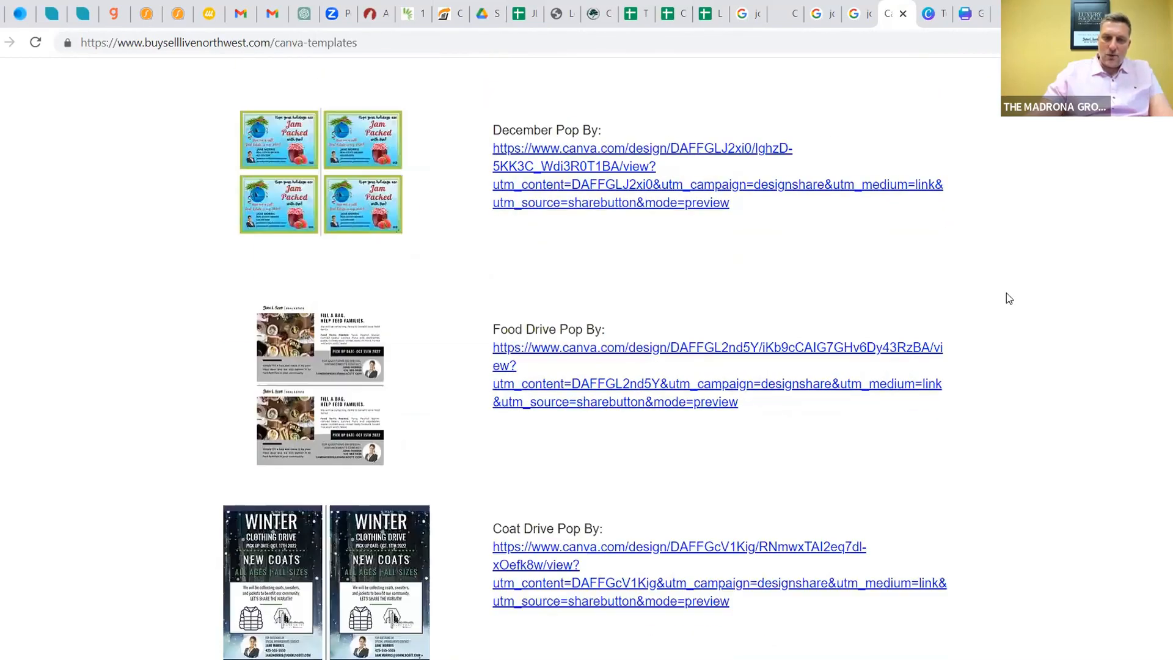
pyautogui.scroll(-4, 1007, 293)
pyautogui.scroll(10, 1008, 293)
pyautogui.scroll(20, 1008, 293)
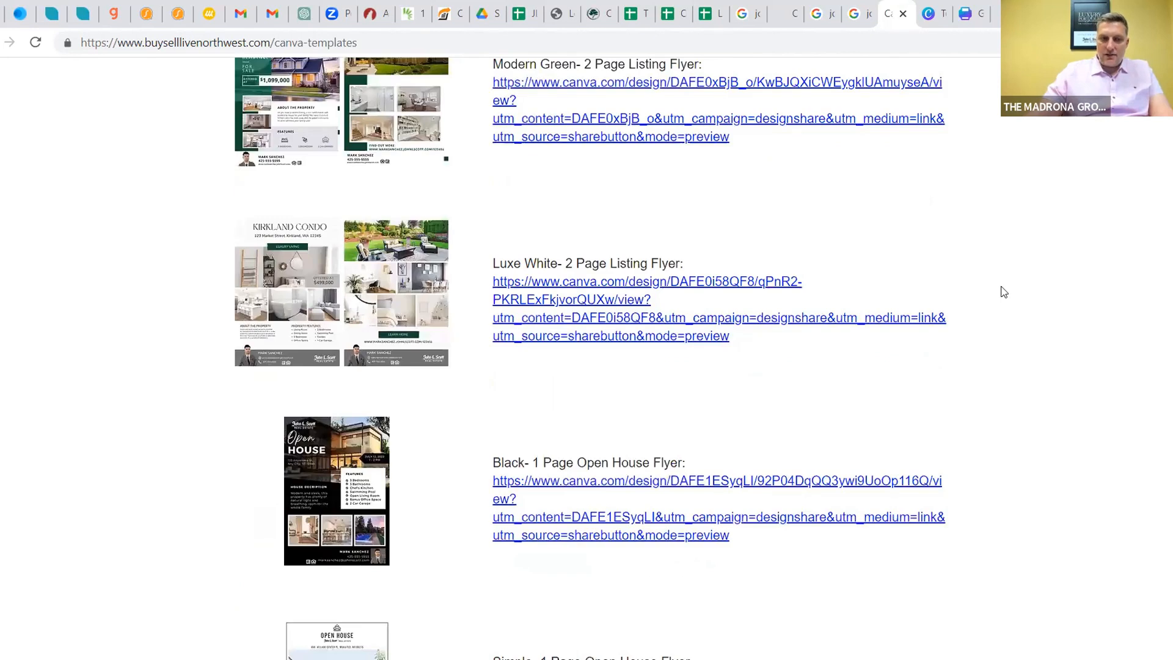
pyautogui.scroll(9, 1004, 291)
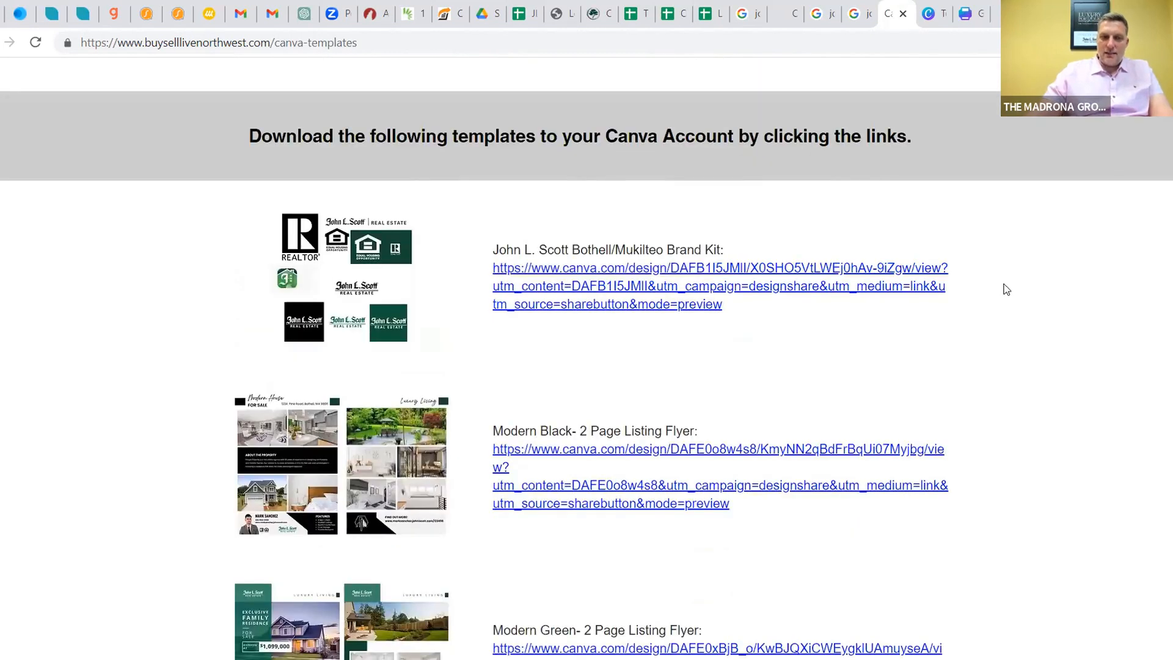
pyautogui.scroll(-1, 552, 413)
pyautogui.scroll(-2, 759, 393)
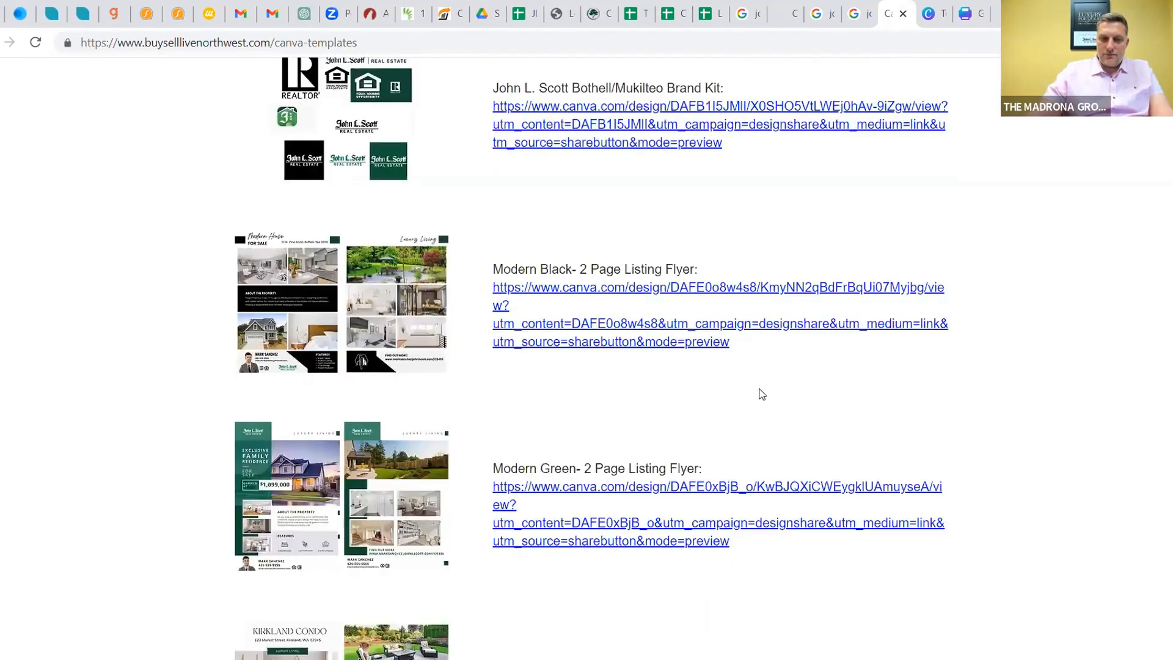
pyautogui.scroll(2, 914, 375)
pyautogui.scroll(7, 925, 360)
pyautogui.scroll(-6, 775, 457)
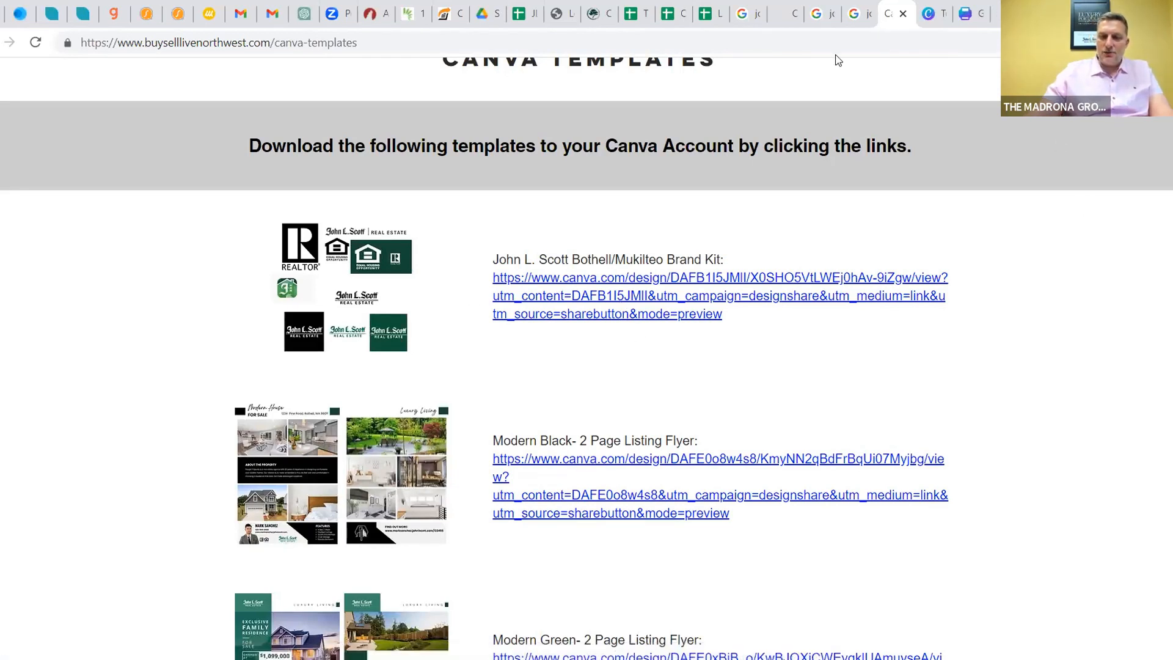
# Switch to the Canva templates page and return from the Just Listed flyer preview to the real estate flyers results
pyautogui.click(932, 15)
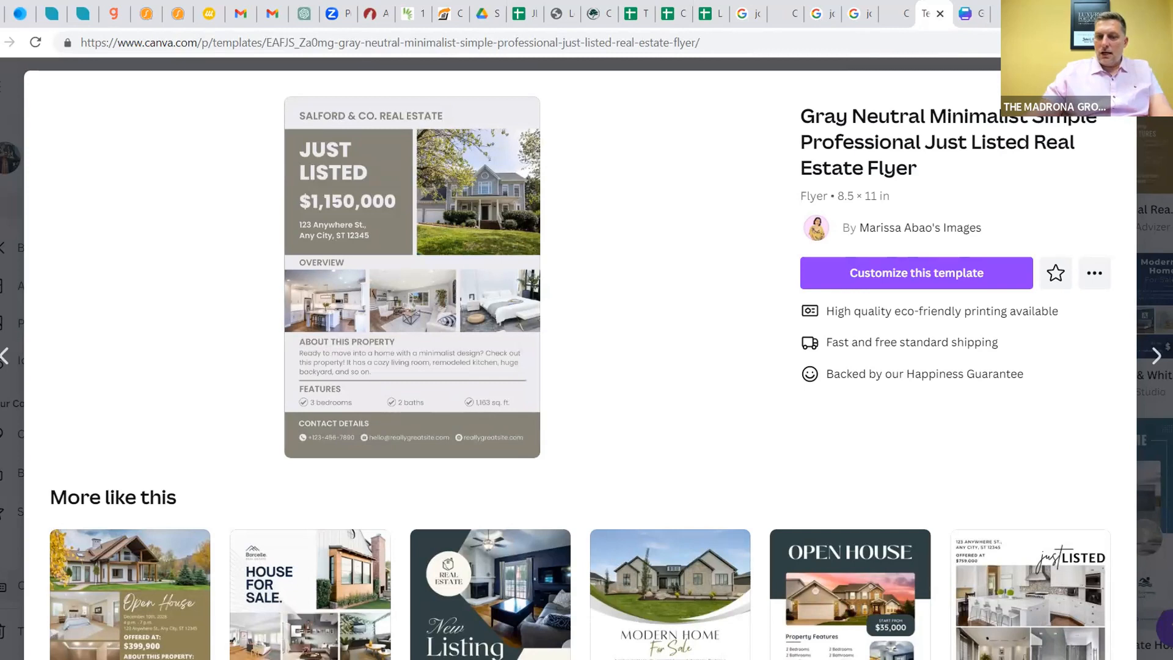
pyautogui.hotkey('alt', 'Left')
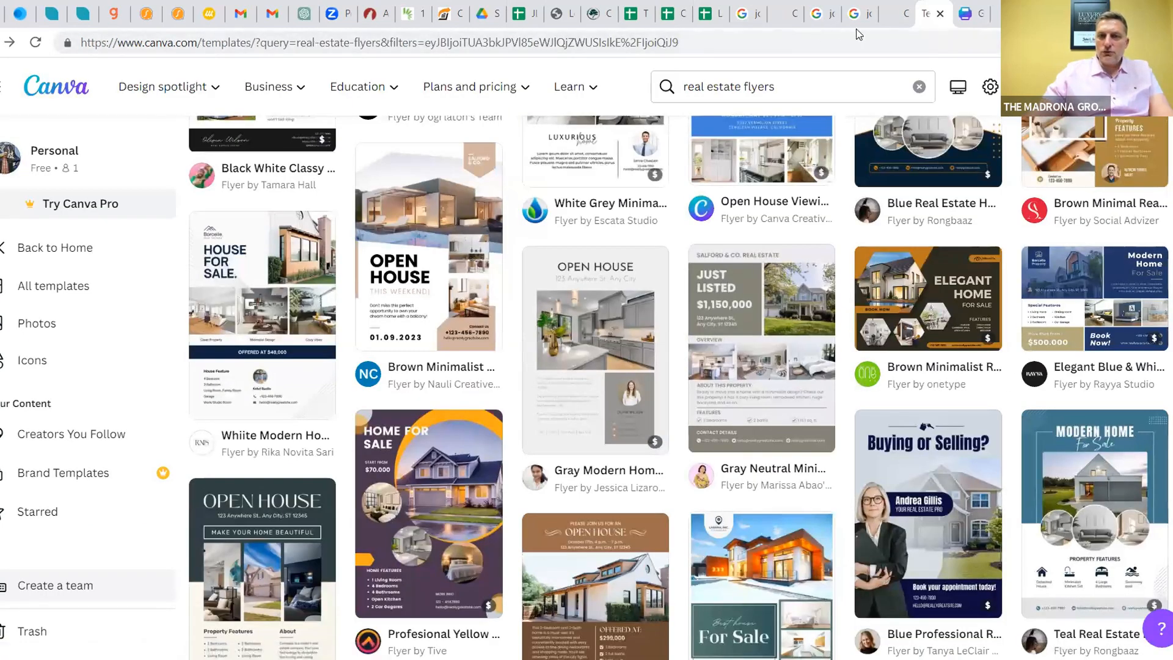
pyautogui.click(899, 18)
pyautogui.click(936, 16)
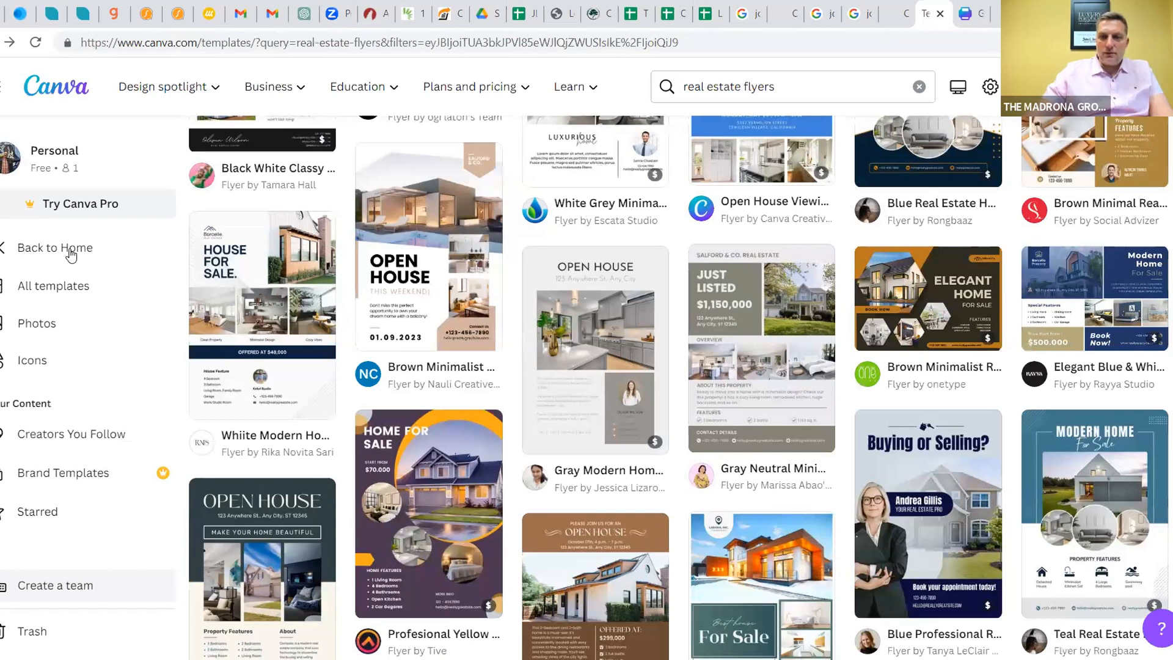
# Switch to the Canva Templates page on buyselllivenorthwest.com and show the Broker Resources submenu
pyautogui.scroll(4, 73, 263)
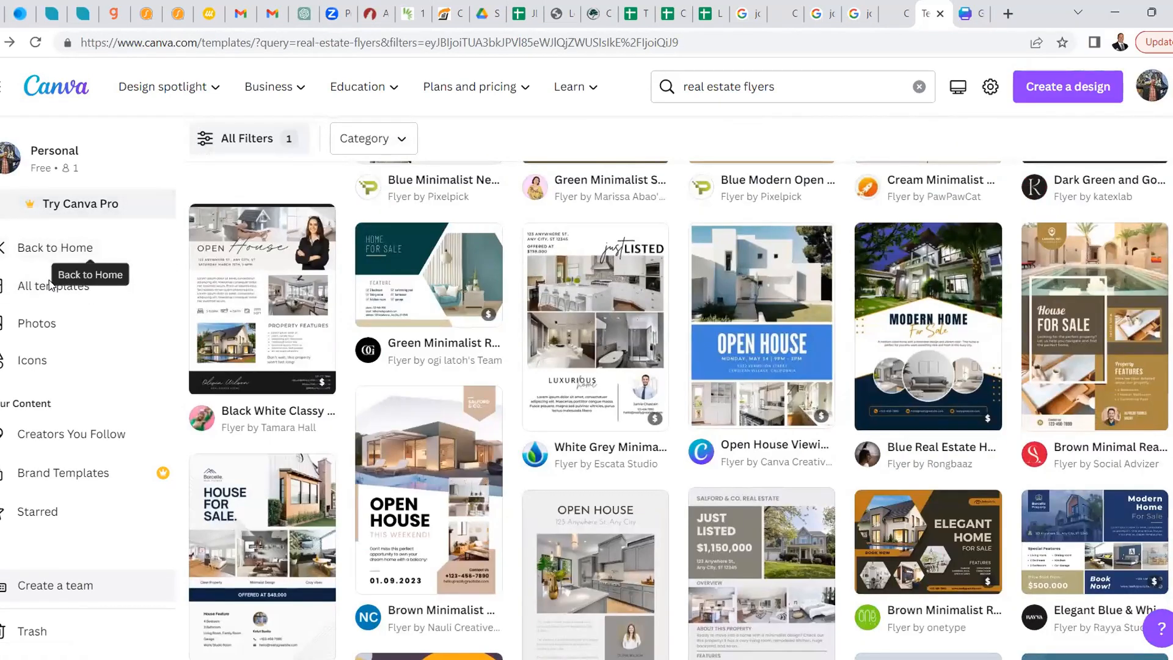
pyautogui.click(900, 15)
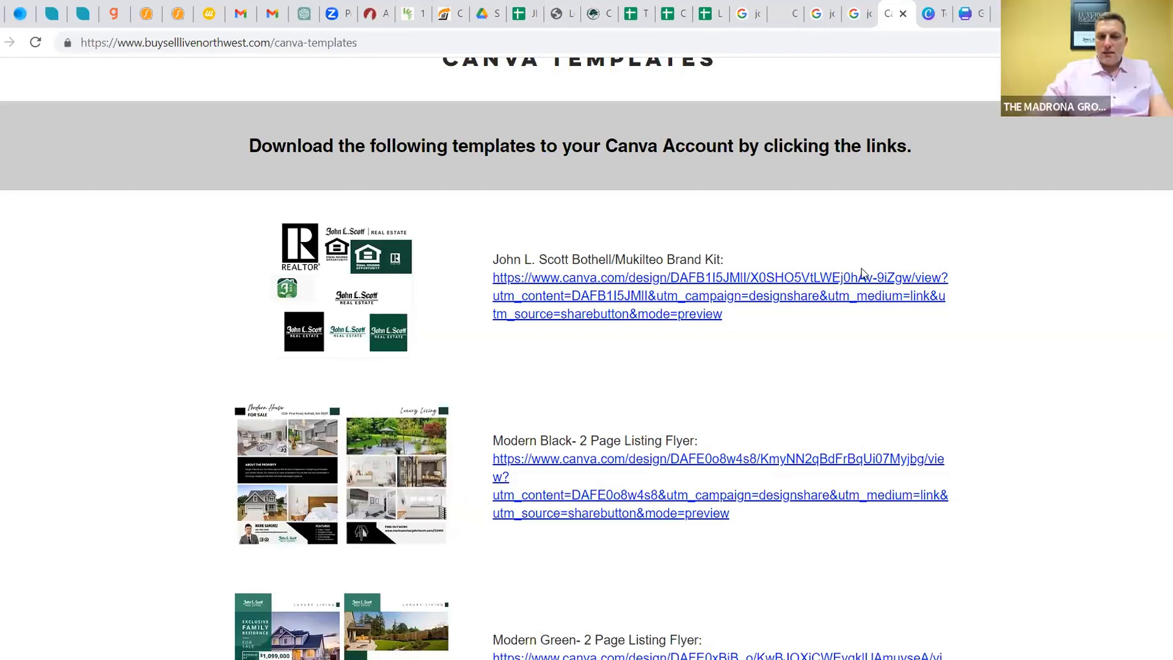
pyautogui.scroll(4, 783, 212)
pyautogui.moveTo(782, 226)
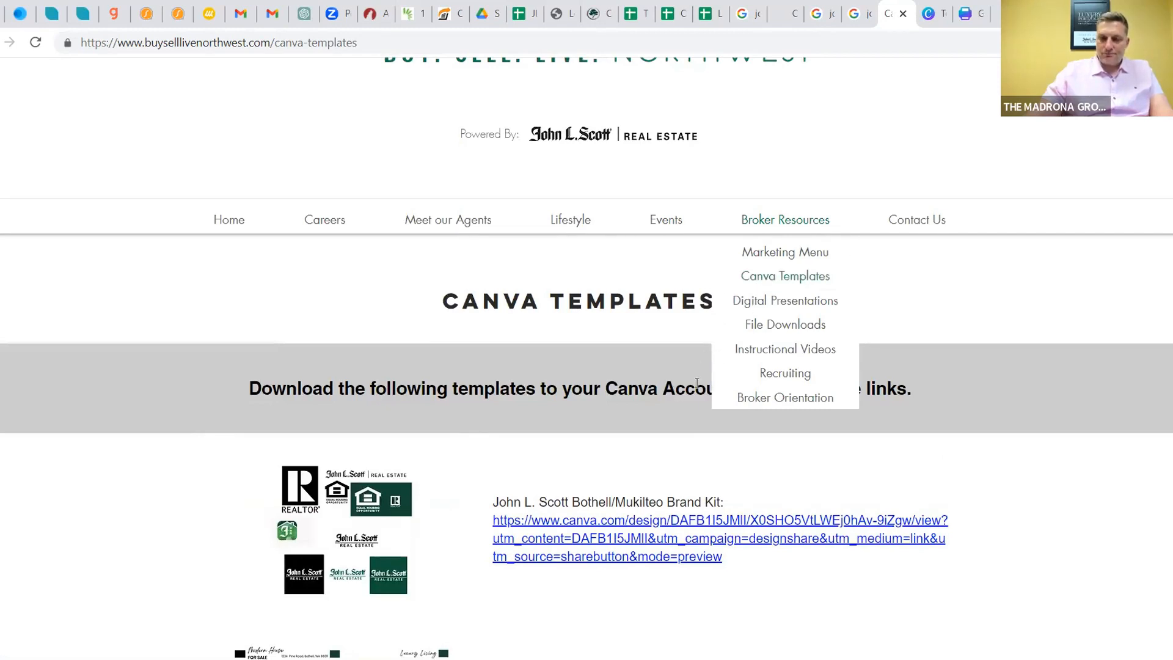
# Switch back to Canva and look through the real estate flyer templates
pyautogui.click(929, 14)
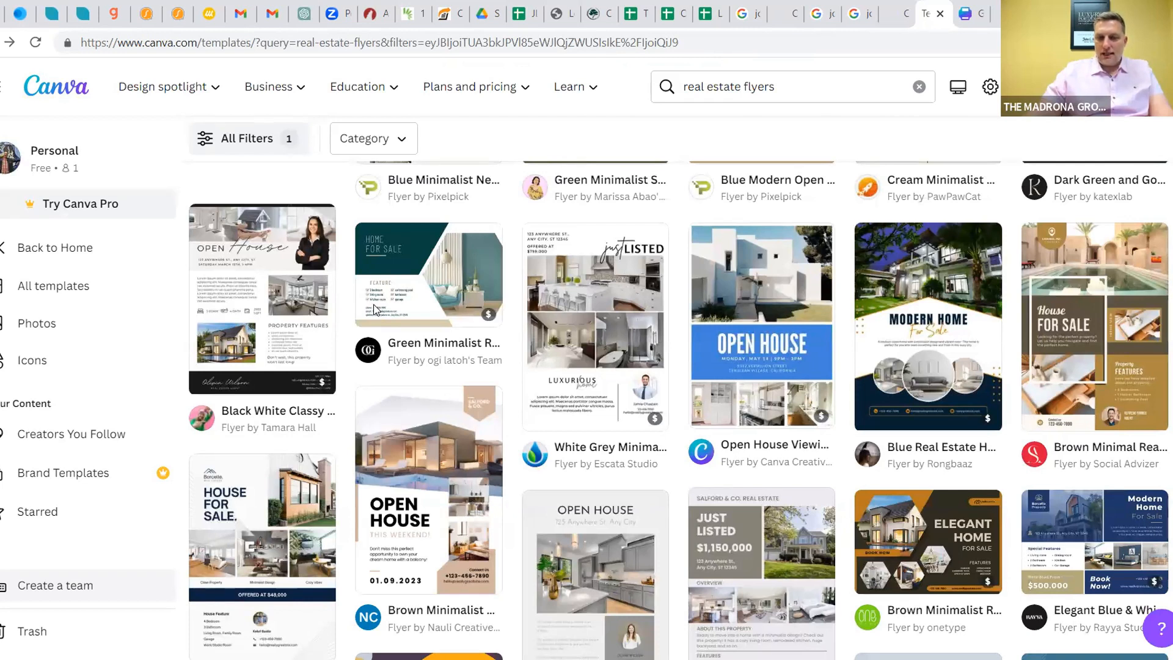
pyautogui.scroll(10, 618, 309)
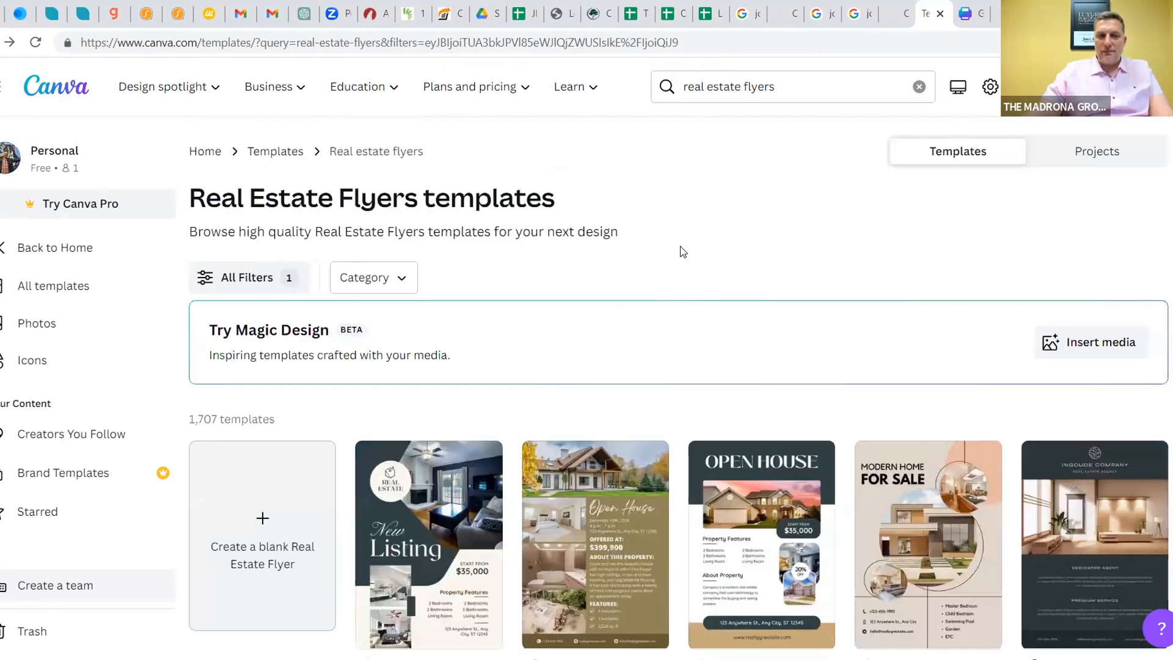
pyautogui.scroll(-5, 733, 267)
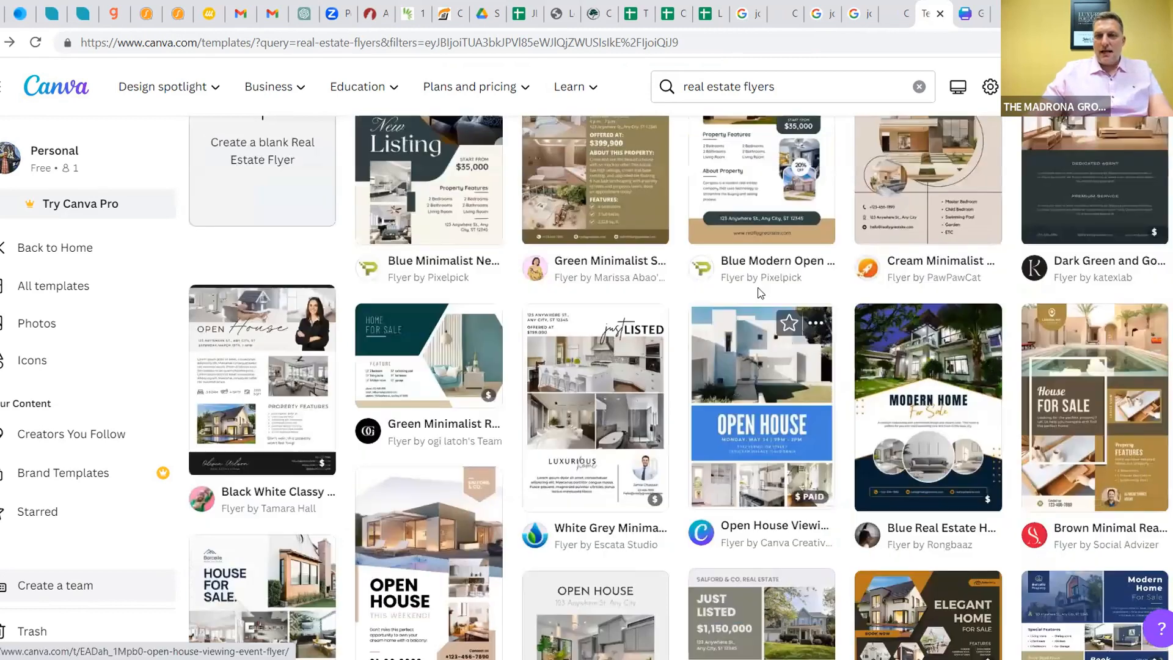
pyautogui.scroll(5, 764, 292)
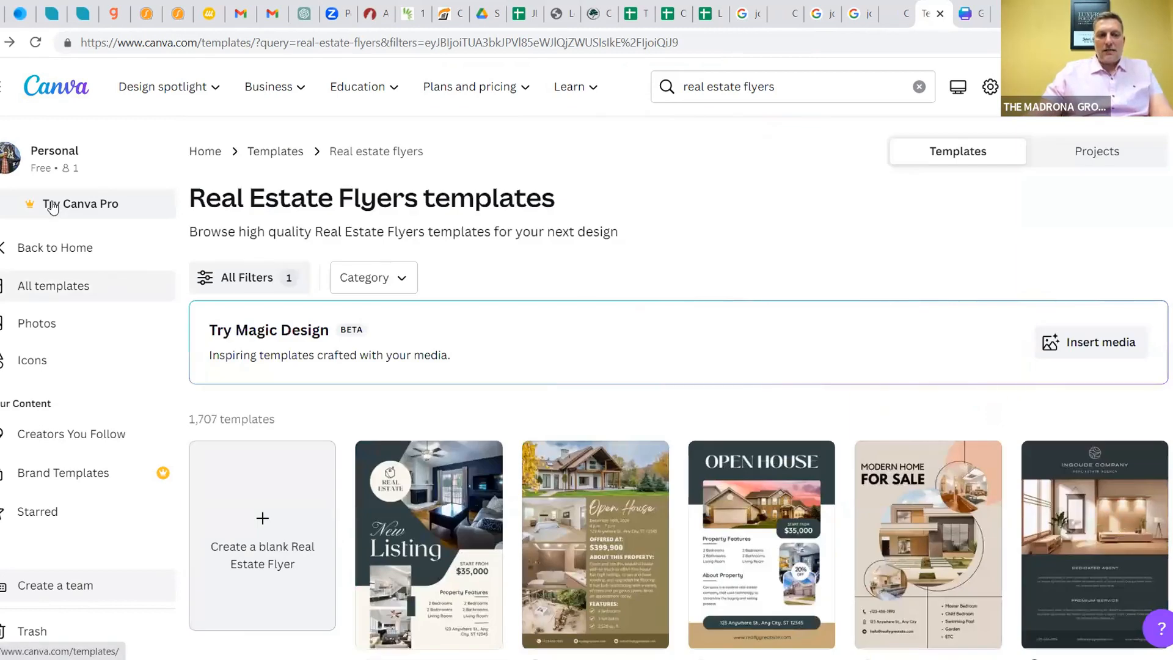
# Go back to the Canva home page and reload it to check the recent designs
pyautogui.click(44, 247)
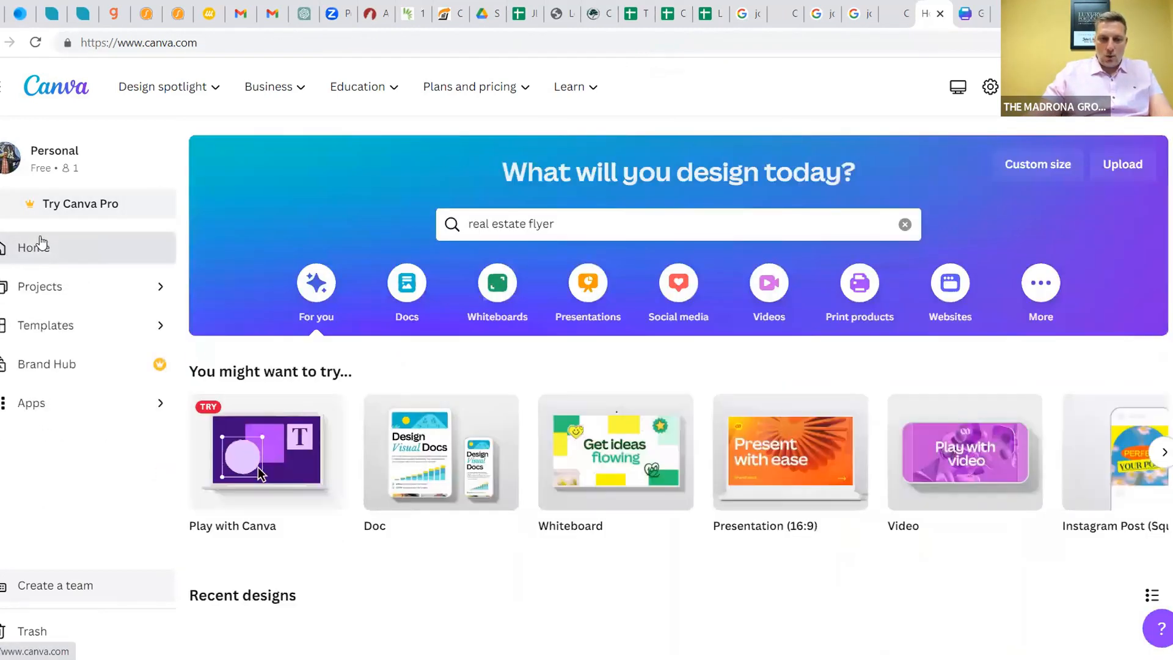
pyautogui.scroll(-5, 360, 262)
pyautogui.scroll(5, 340, 306)
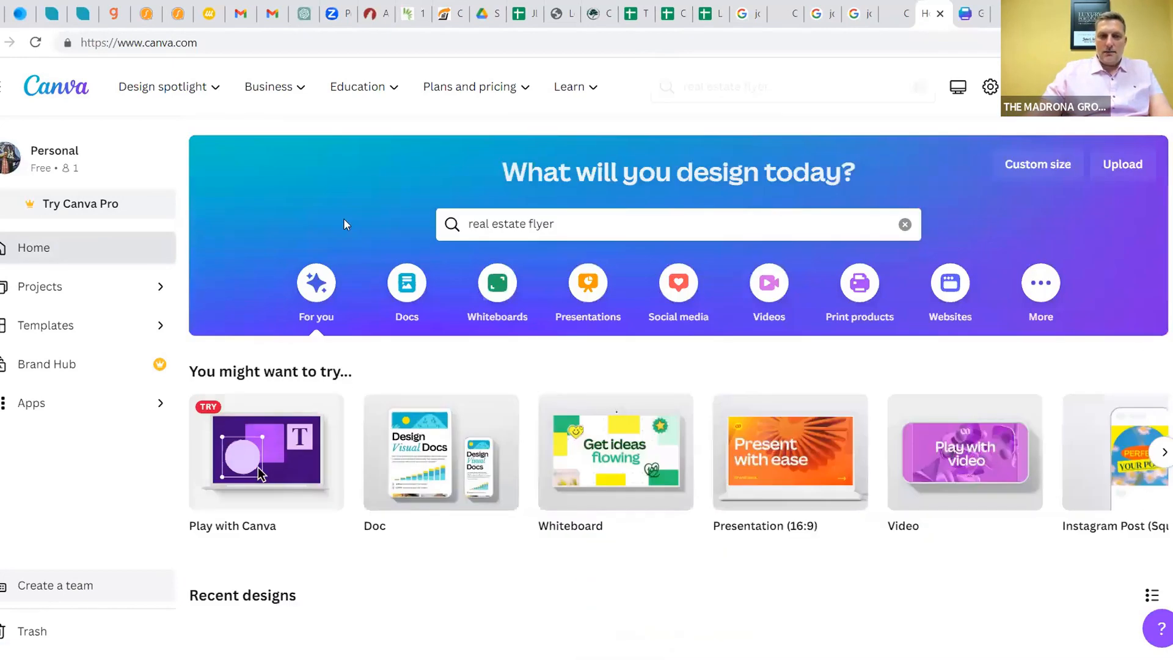
pyautogui.click(36, 42)
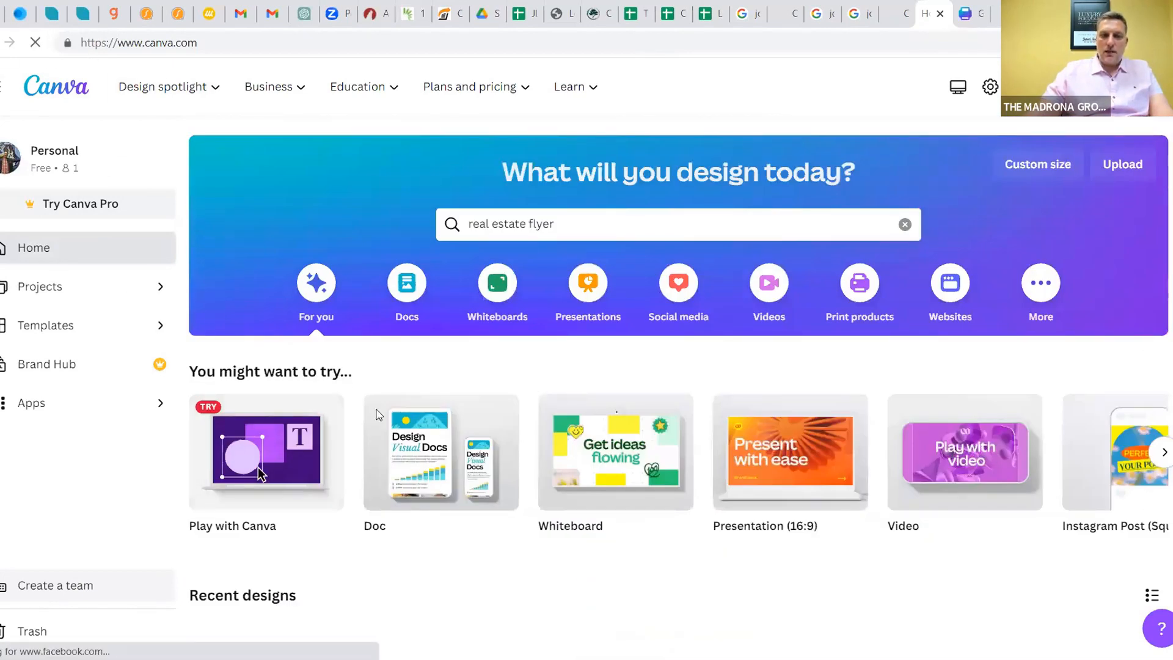
pyautogui.scroll(-3, 450, 382)
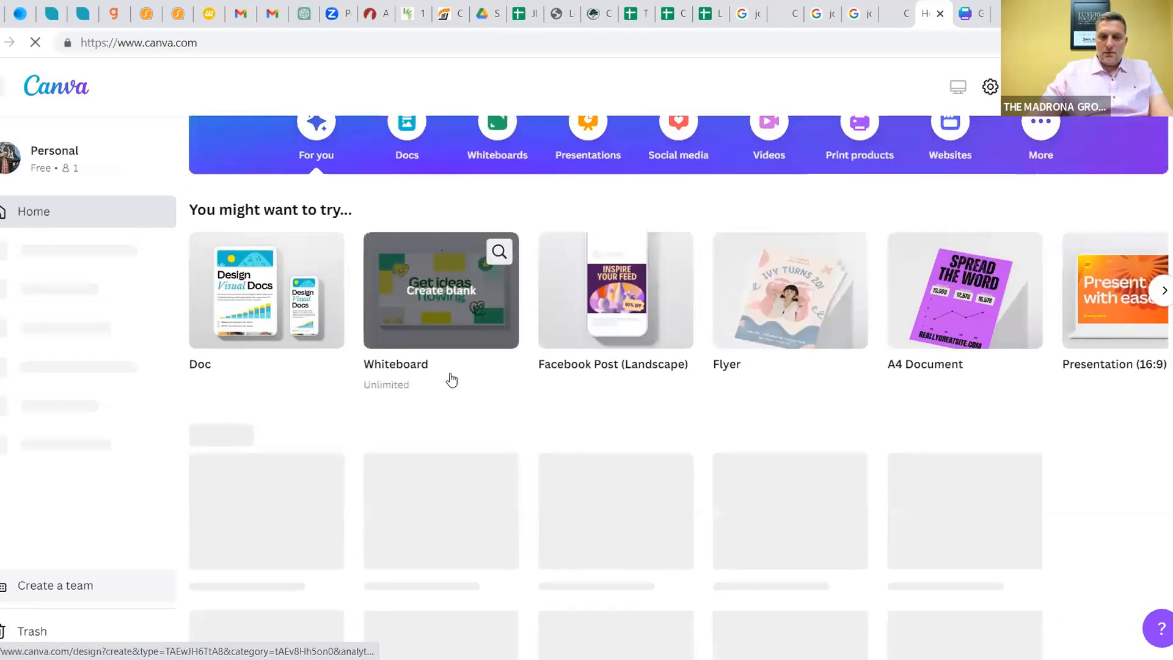
pyautogui.scroll(-1, 357, 327)
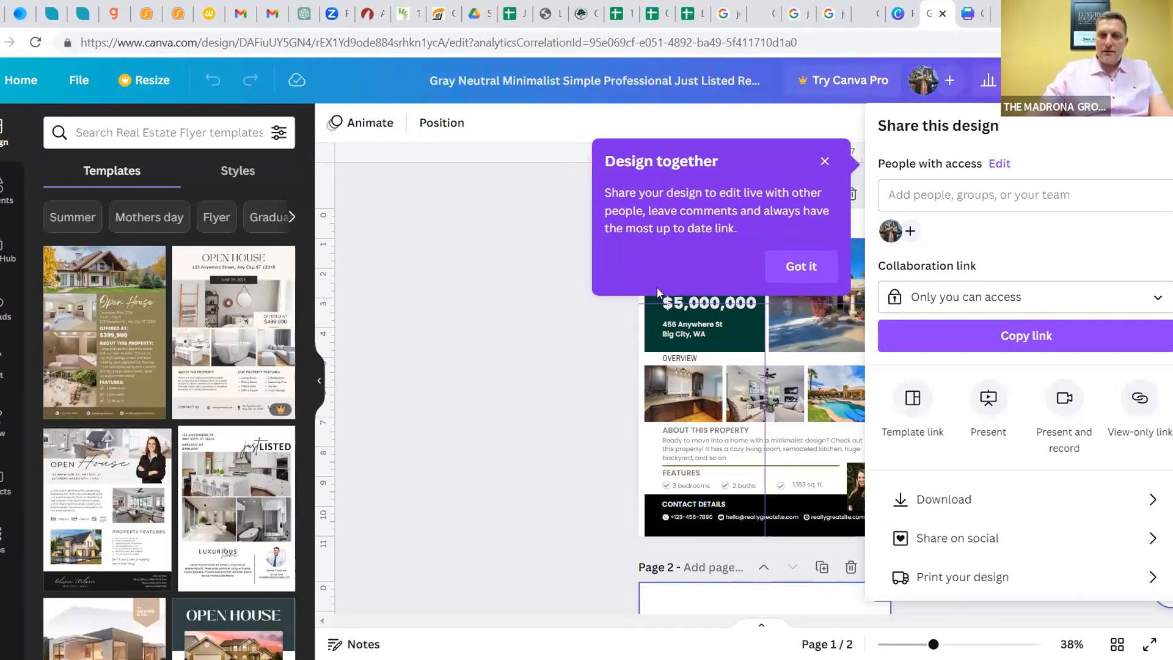
# Dismiss the Design together tip, bring up the flyer's download settings and set the file type to PDF Print
pyautogui.click(825, 162)
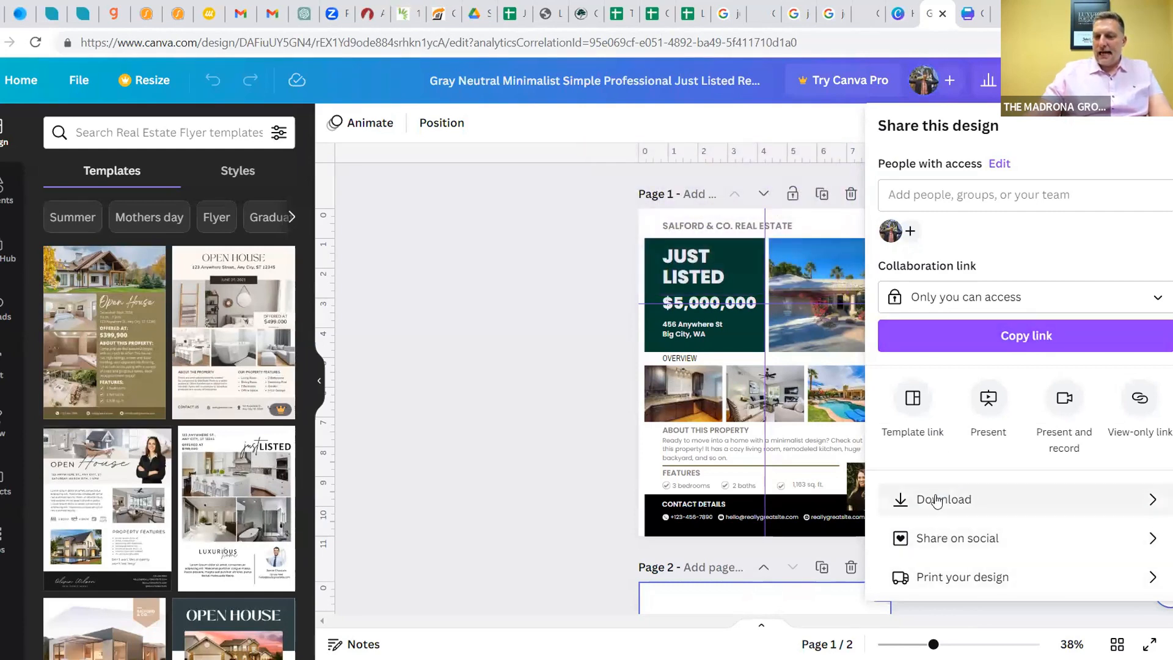
pyautogui.click(975, 501)
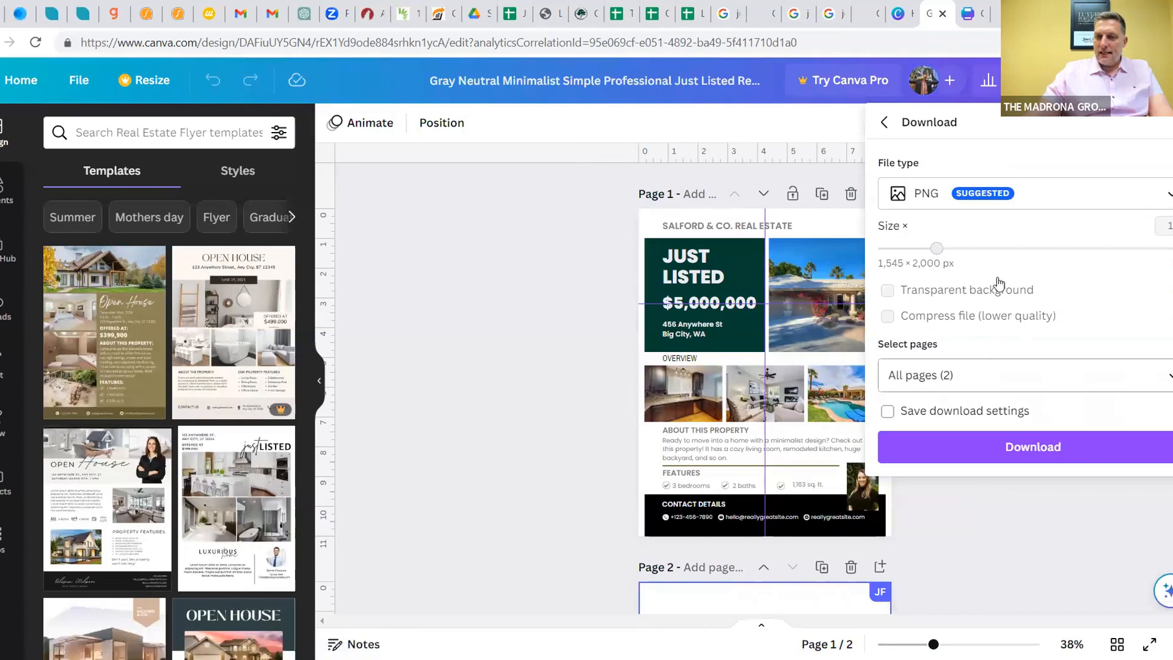
pyautogui.click(937, 200)
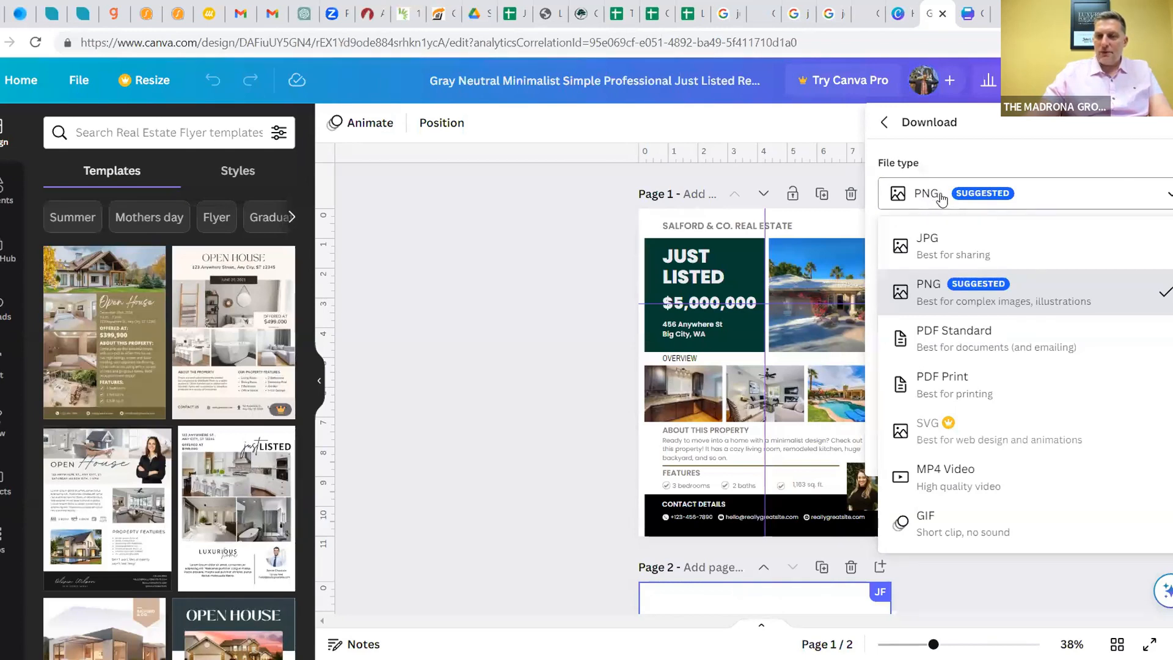
pyautogui.click(953, 389)
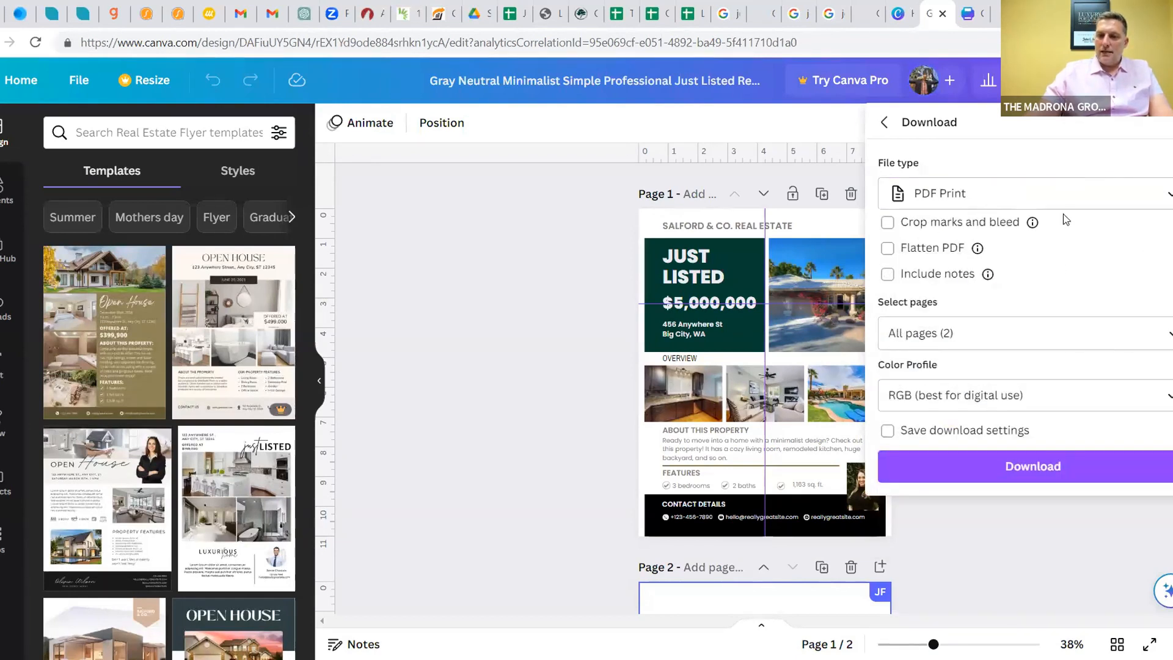
# Download all pages of the flyer and save the PDF to the Desktop as Gray Neutral Minimalist Simple Professional Just Listed Real Estate Flyer
pyautogui.click(891, 227)
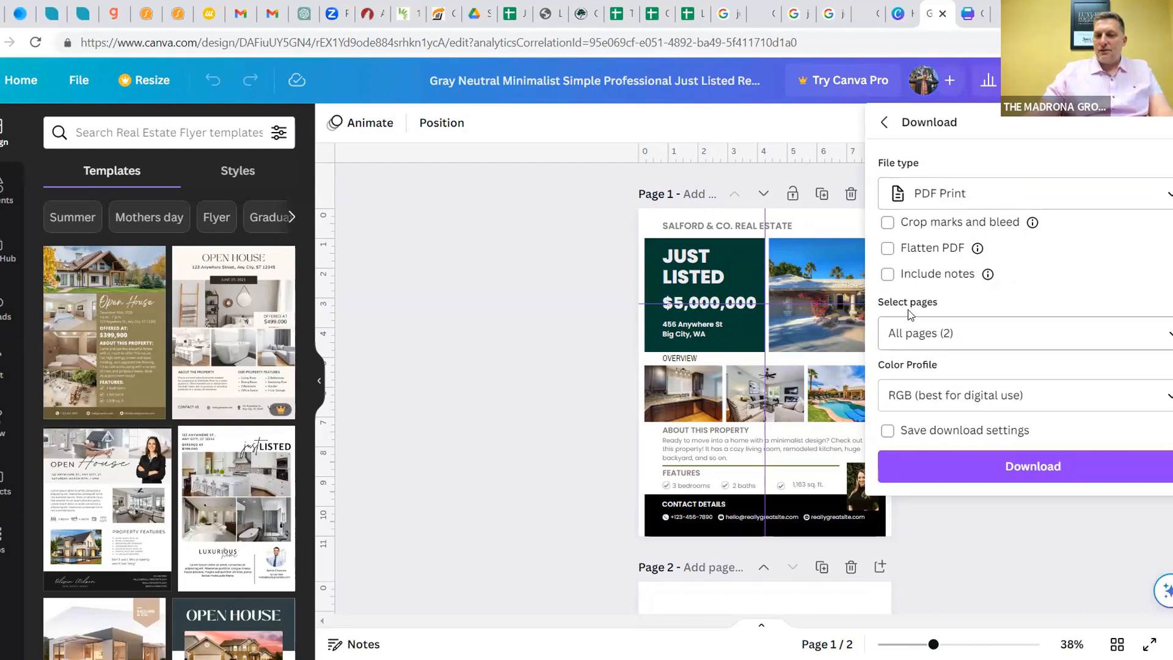
pyautogui.click(960, 334)
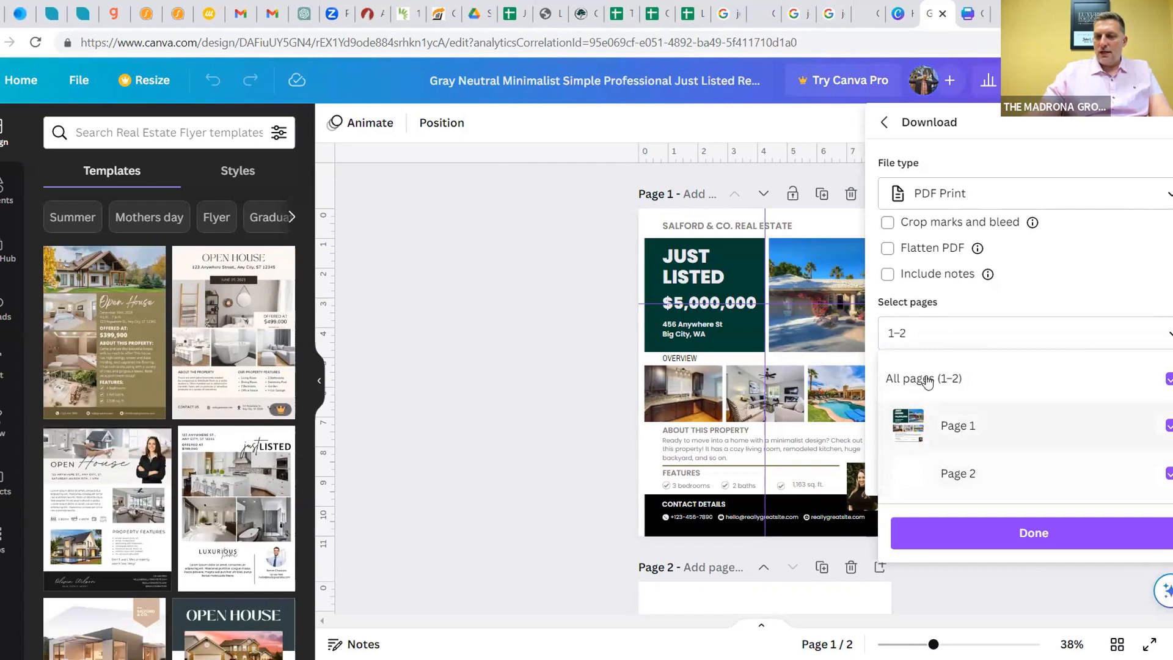
pyautogui.click(950, 302)
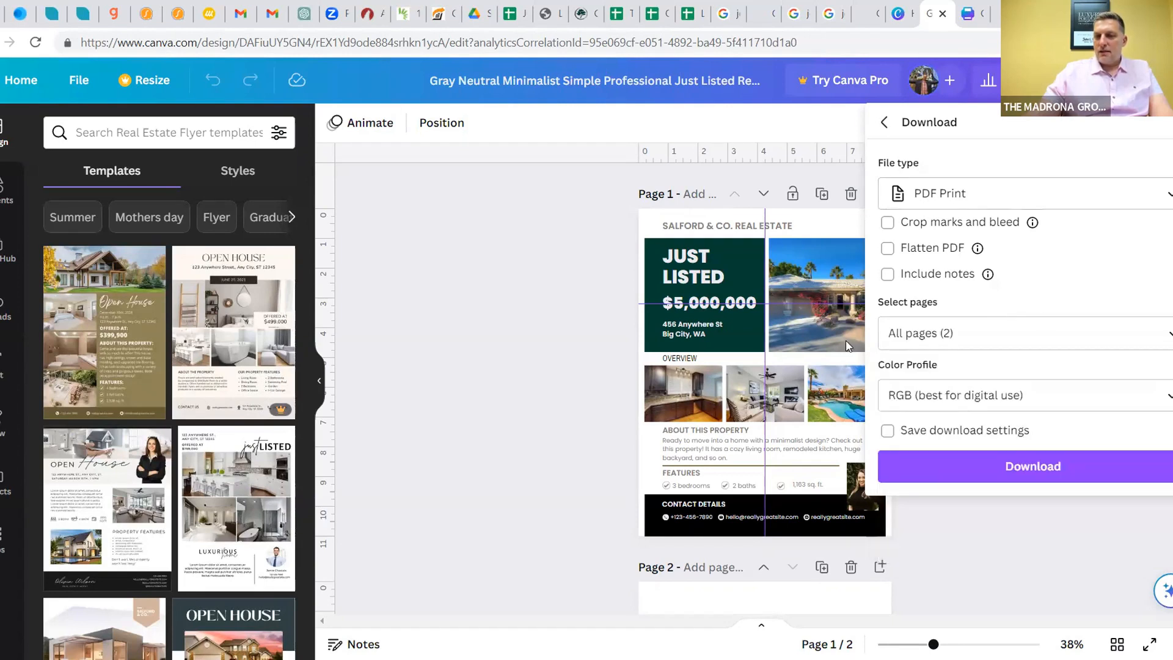
pyautogui.click(1034, 466)
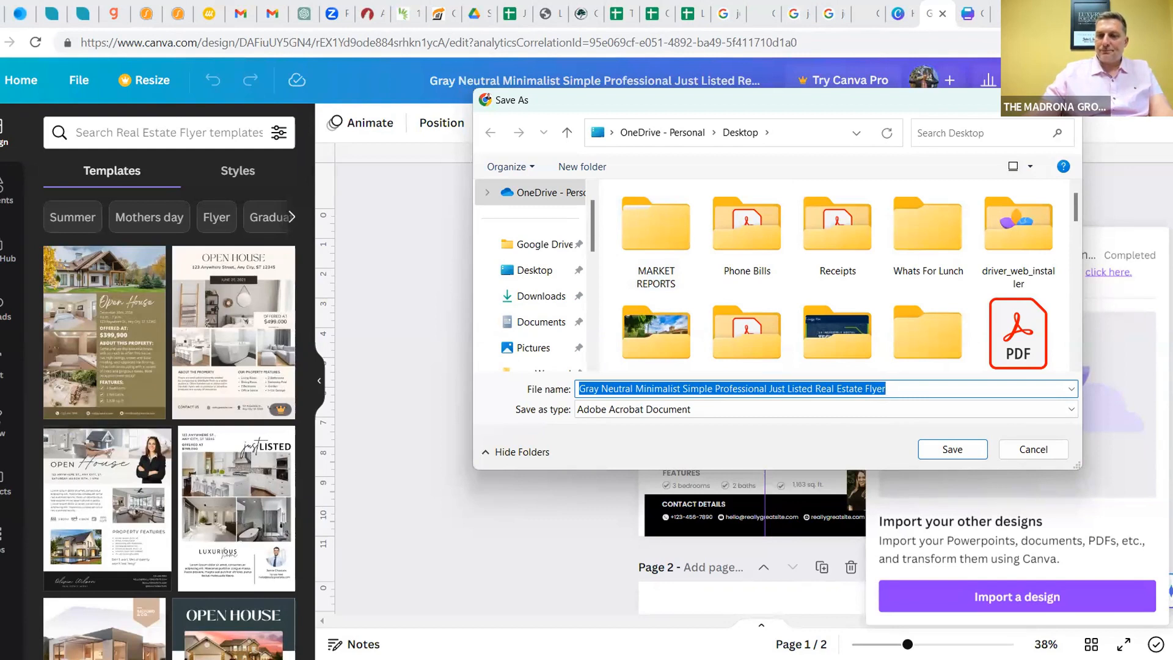
pyautogui.press('Return')
pyautogui.click(1115, 204)
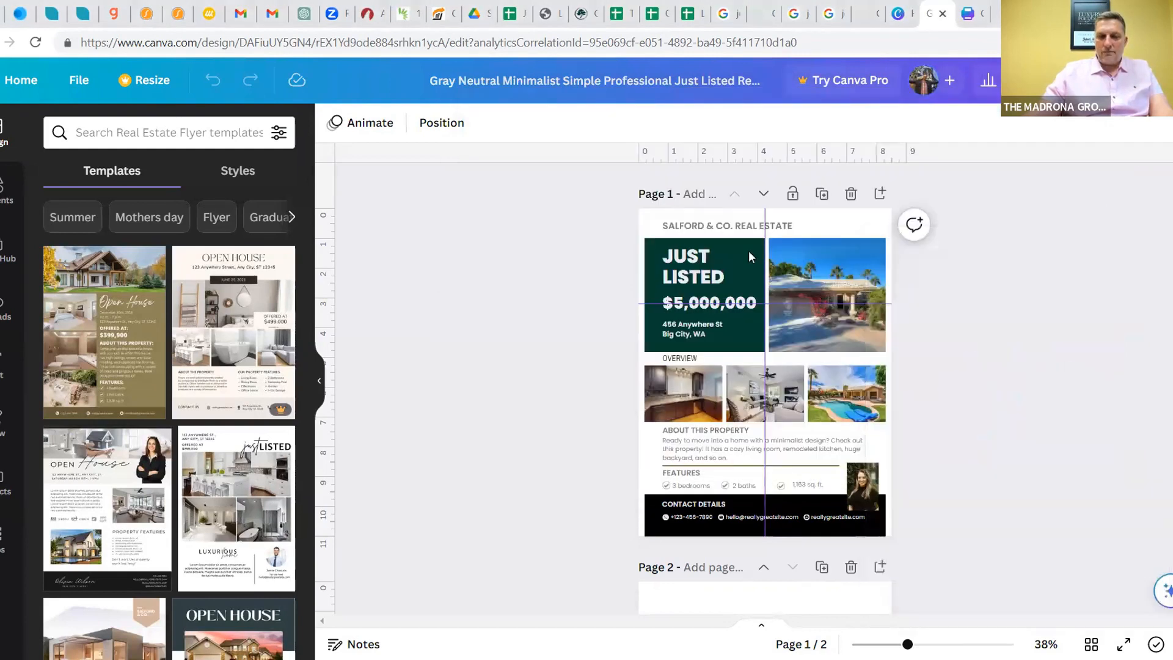
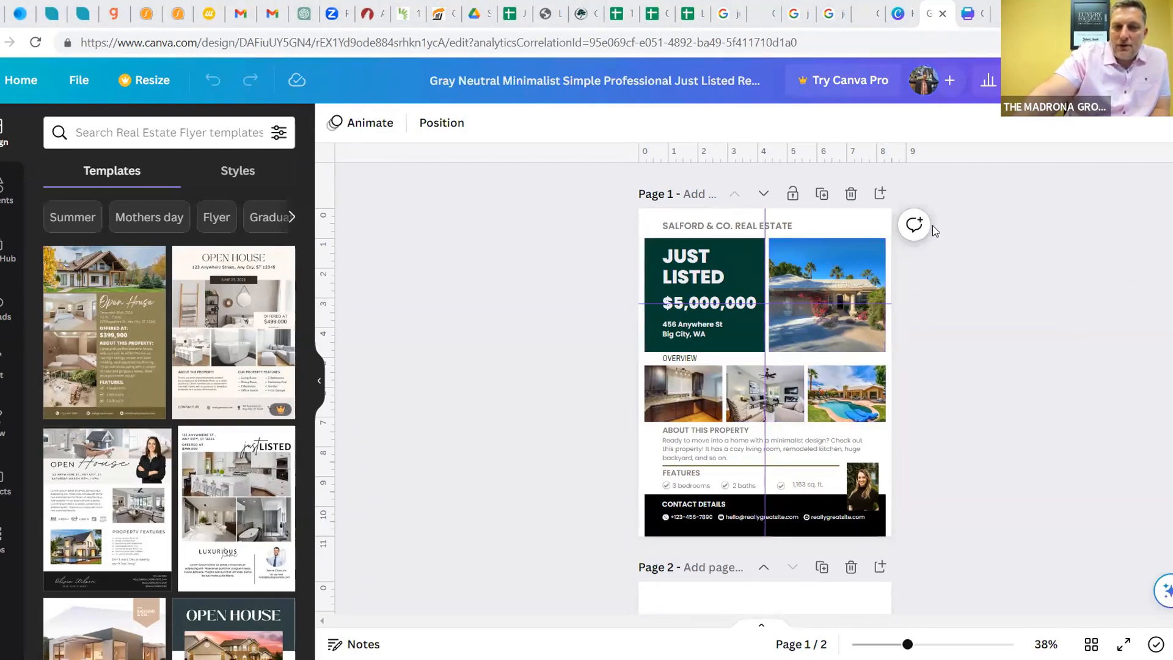
# Leave the flyer editor for the home page and view the flyer under Recent designs
pyautogui.click(22, 81)
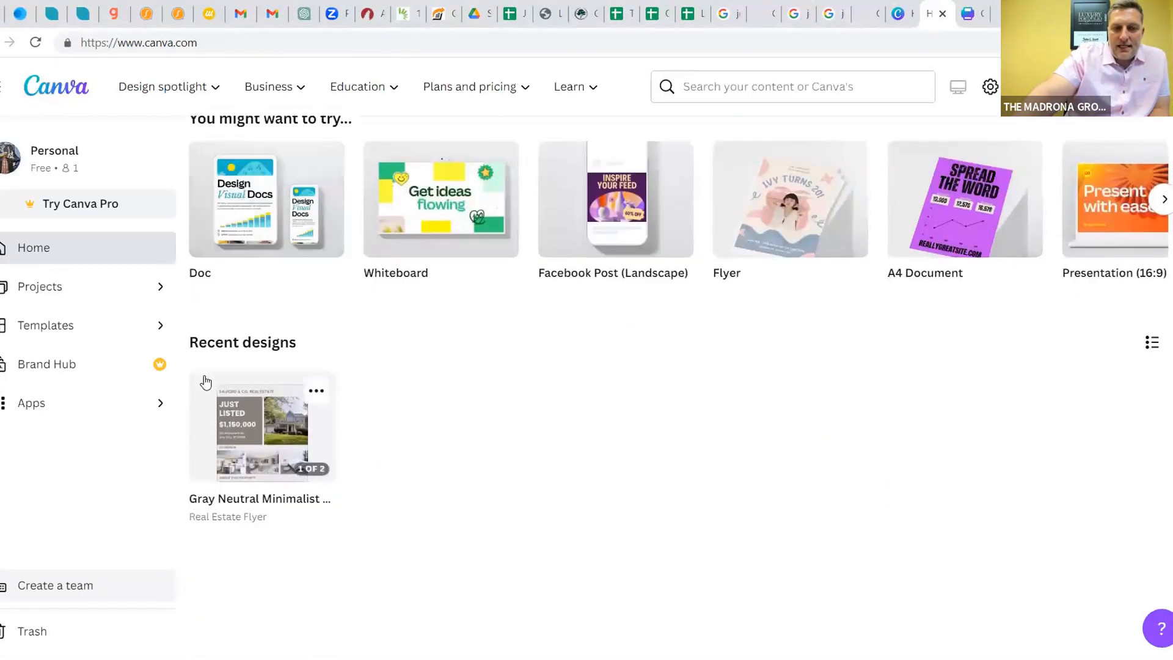
pyautogui.moveTo(299, 427)
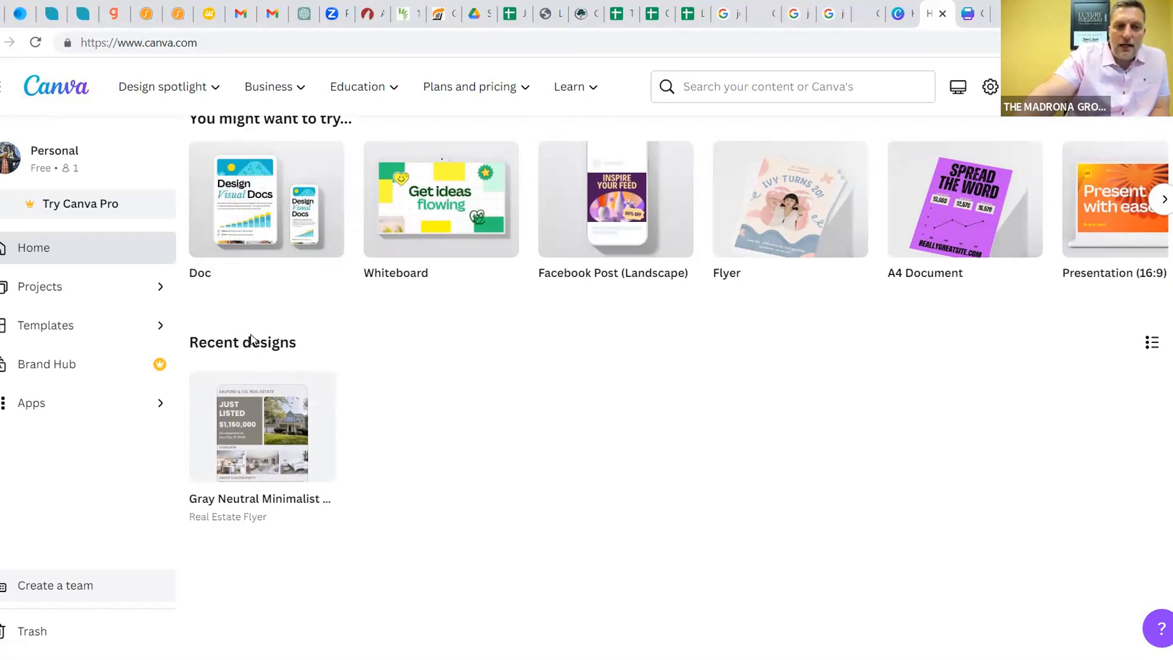
pyautogui.scroll(4, 249, 299)
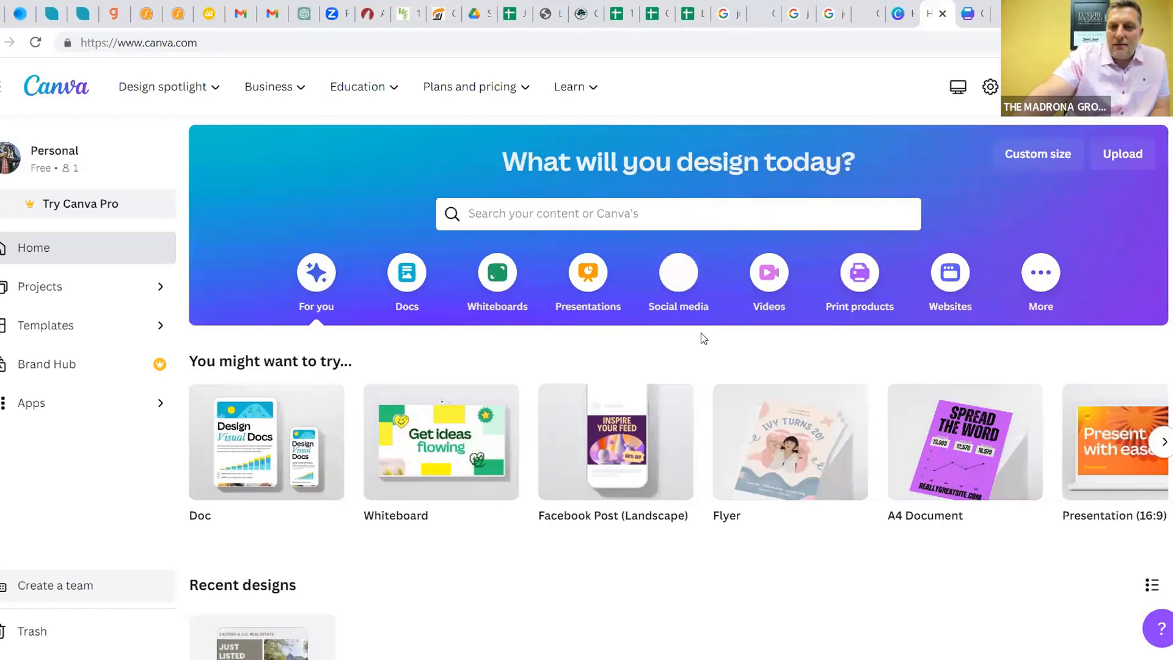
# Show the social media design types and look through the popular formats and their pixel sizes, from Instagram posts to YouTube banners
pyautogui.click(678, 275)
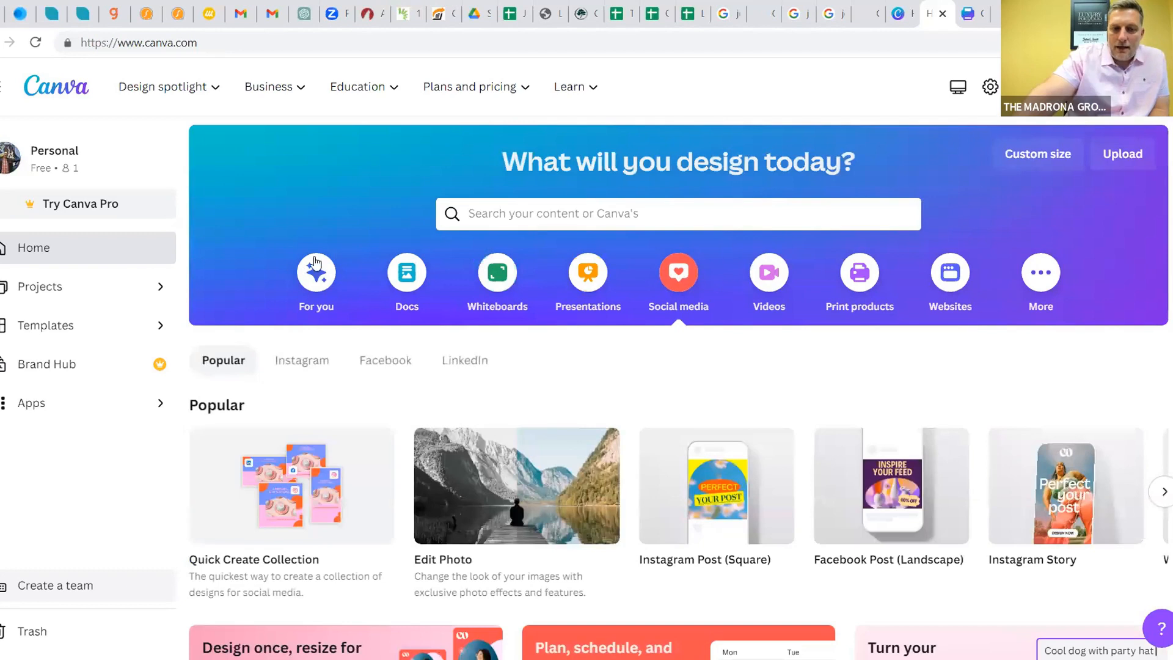
pyautogui.scroll(-3, 494, 440)
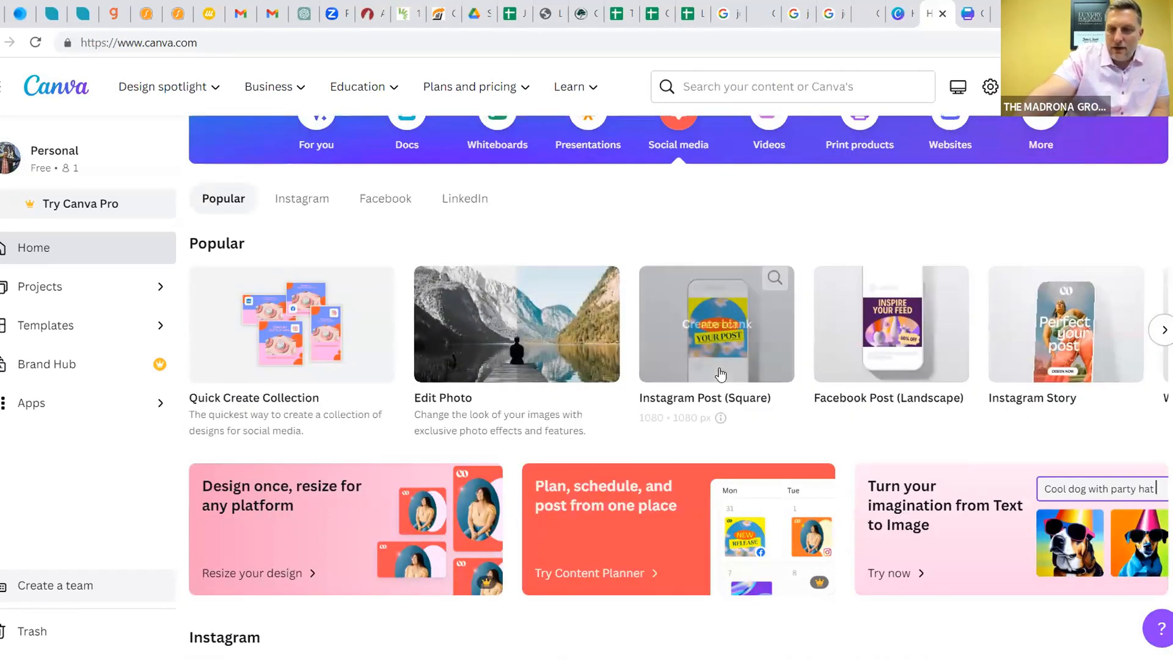
pyautogui.moveTo(708, 315)
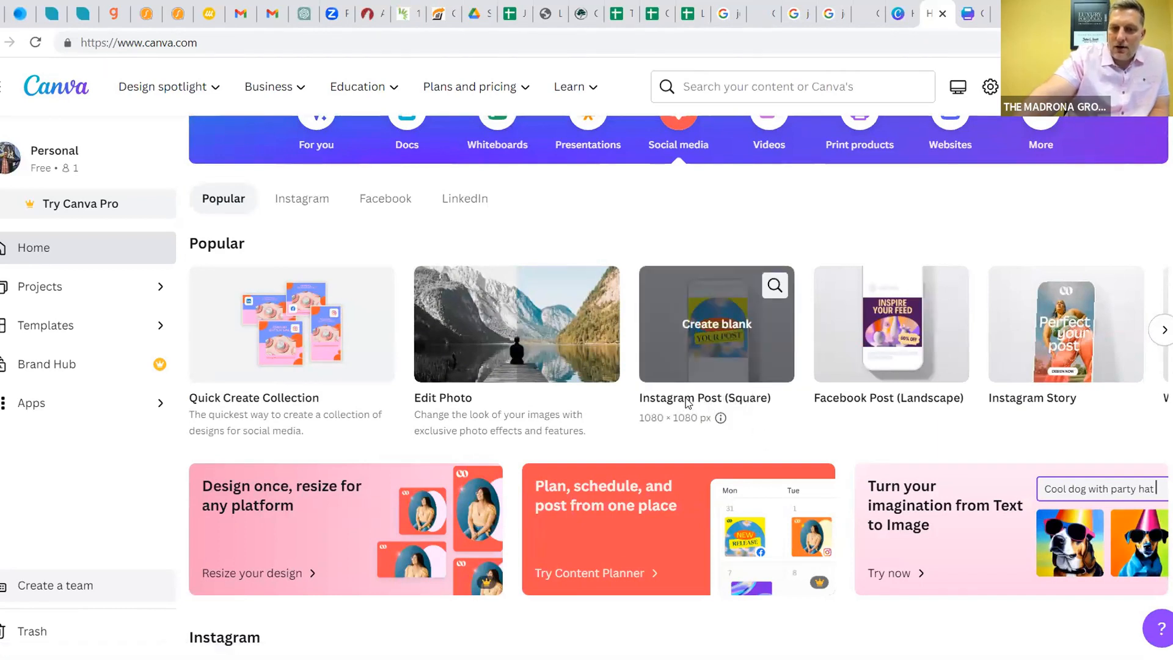
pyautogui.moveTo(888, 355)
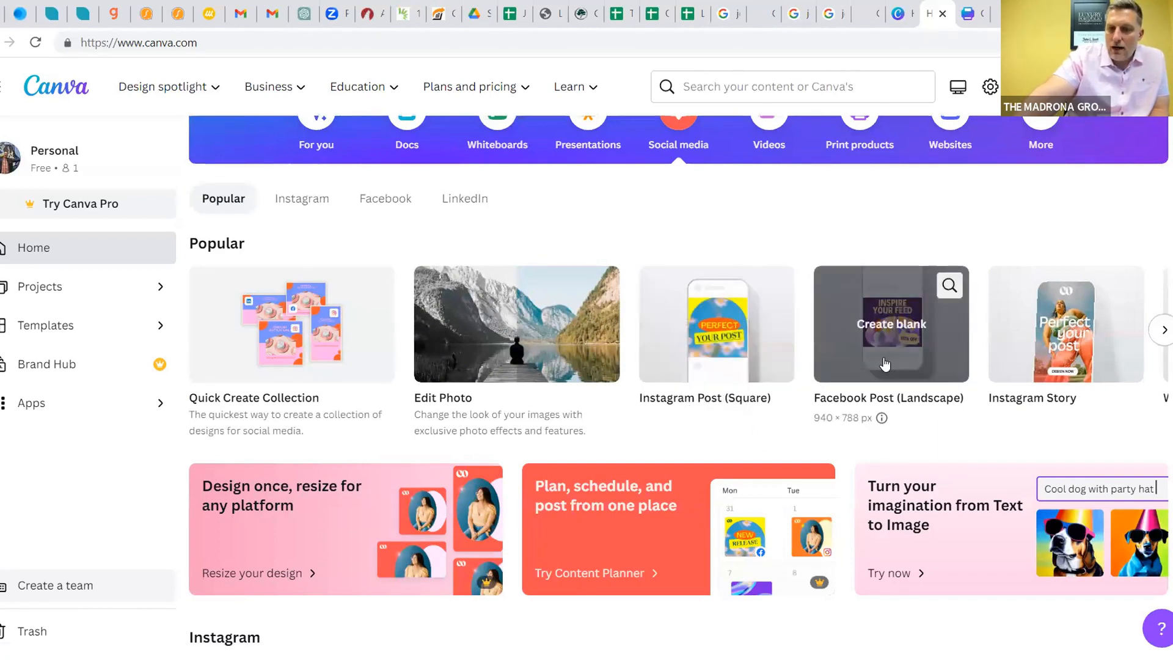
pyautogui.moveTo(1029, 360)
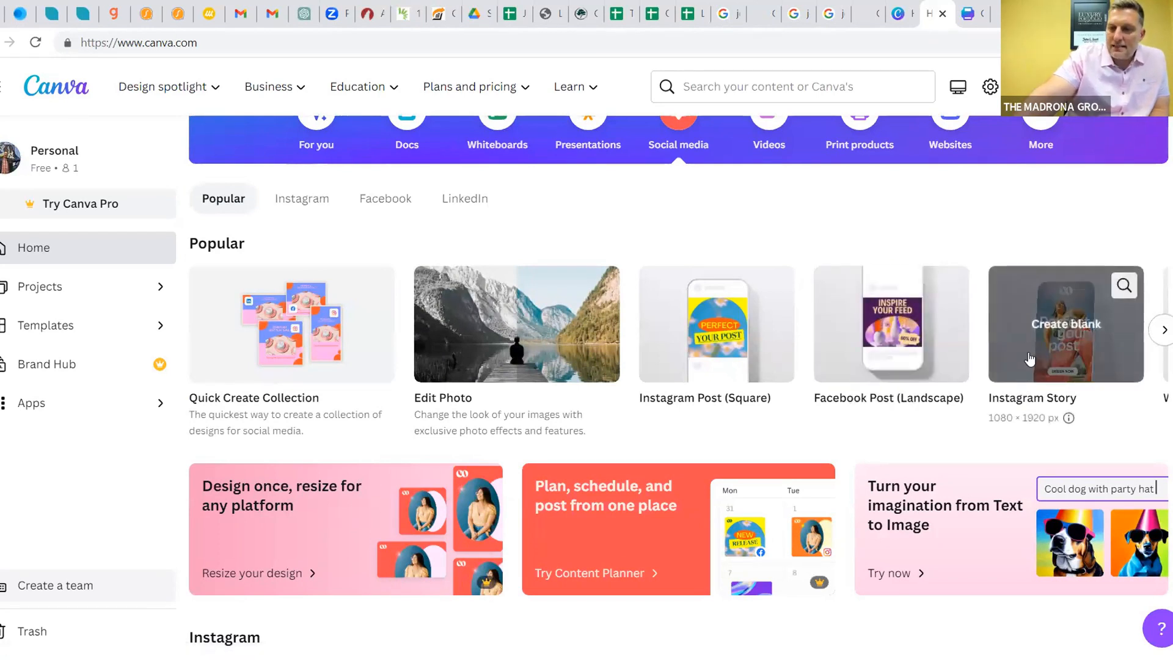
pyautogui.click(1164, 334)
pyautogui.moveTo(613, 344)
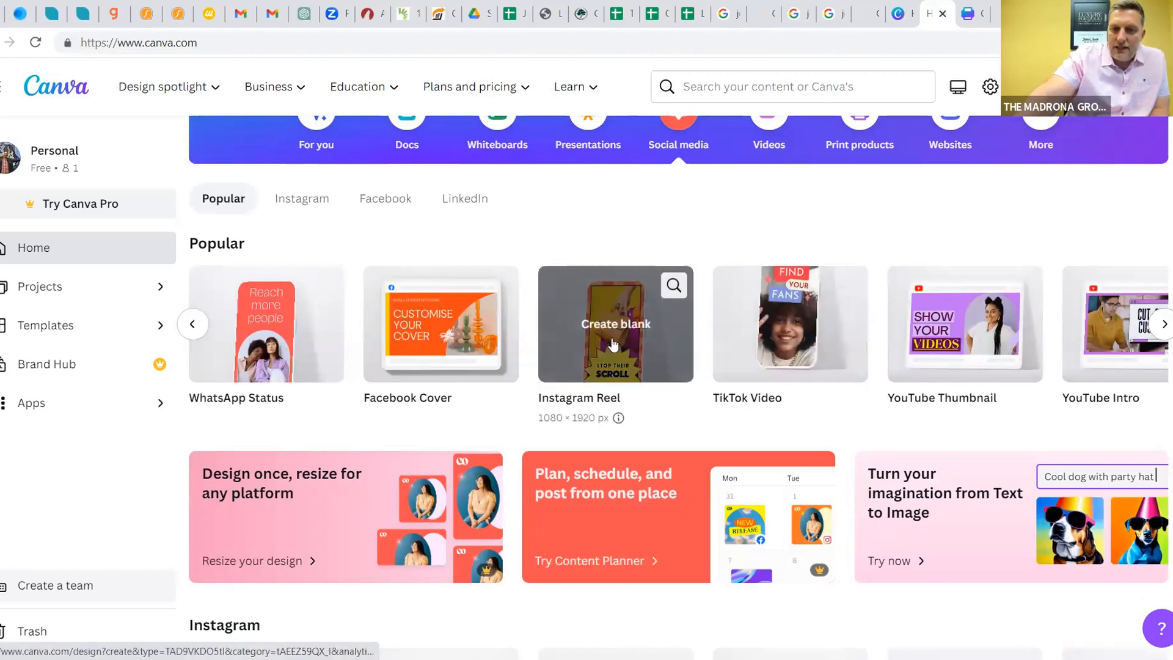
pyautogui.moveTo(416, 330)
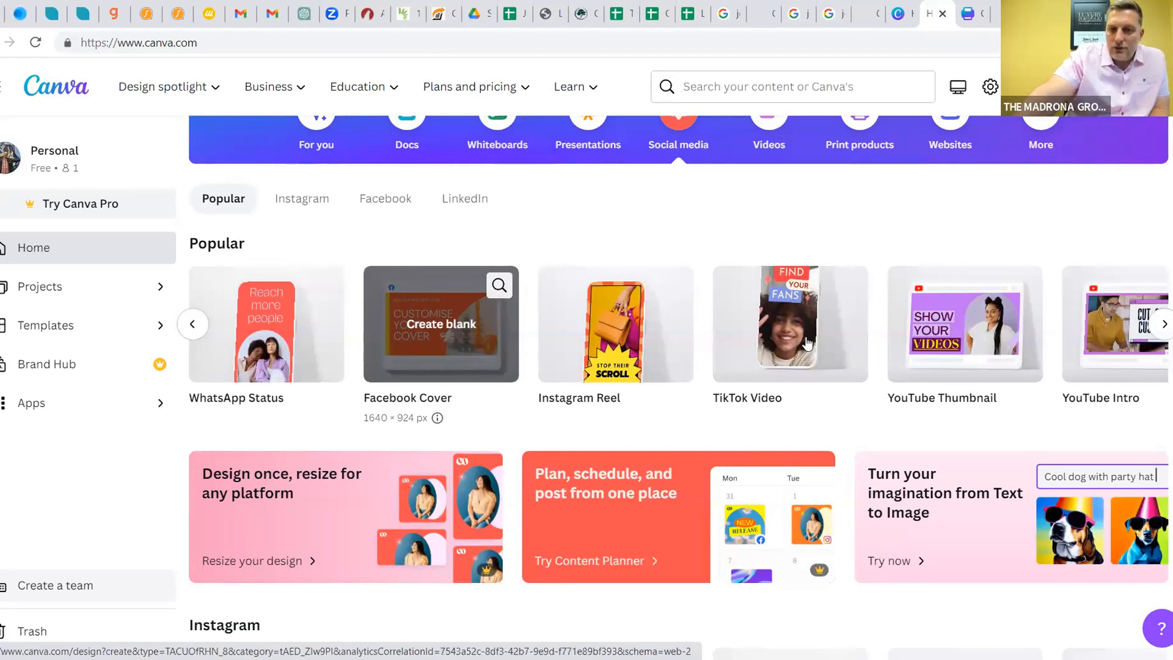
pyautogui.moveTo(961, 345)
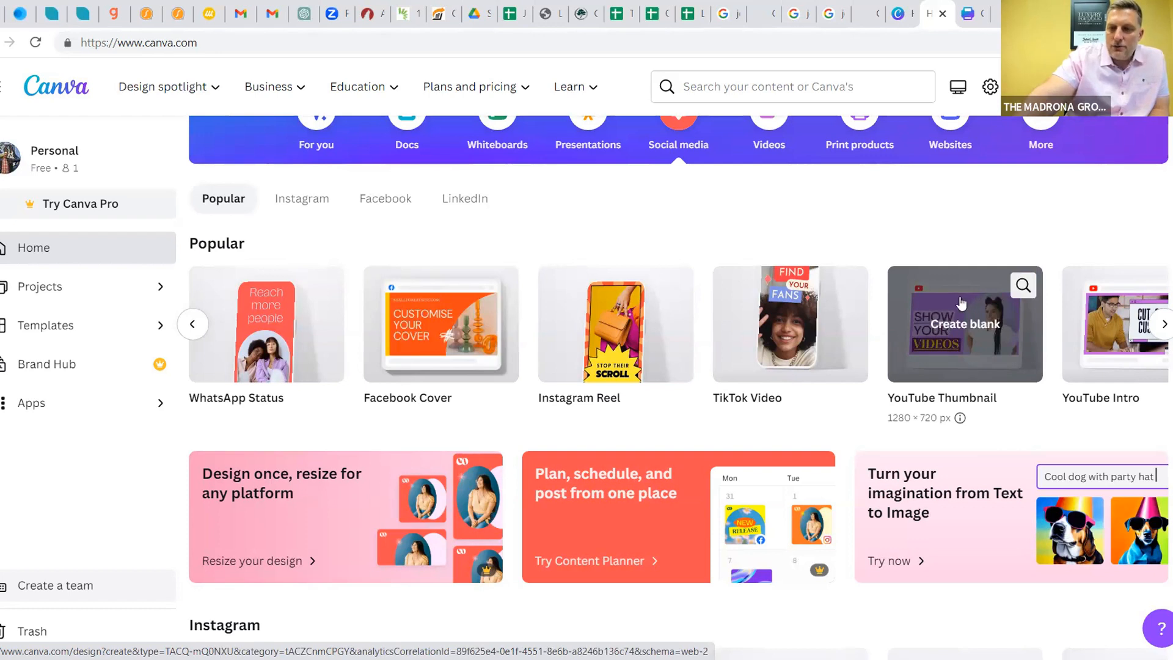
pyautogui.click(1156, 335)
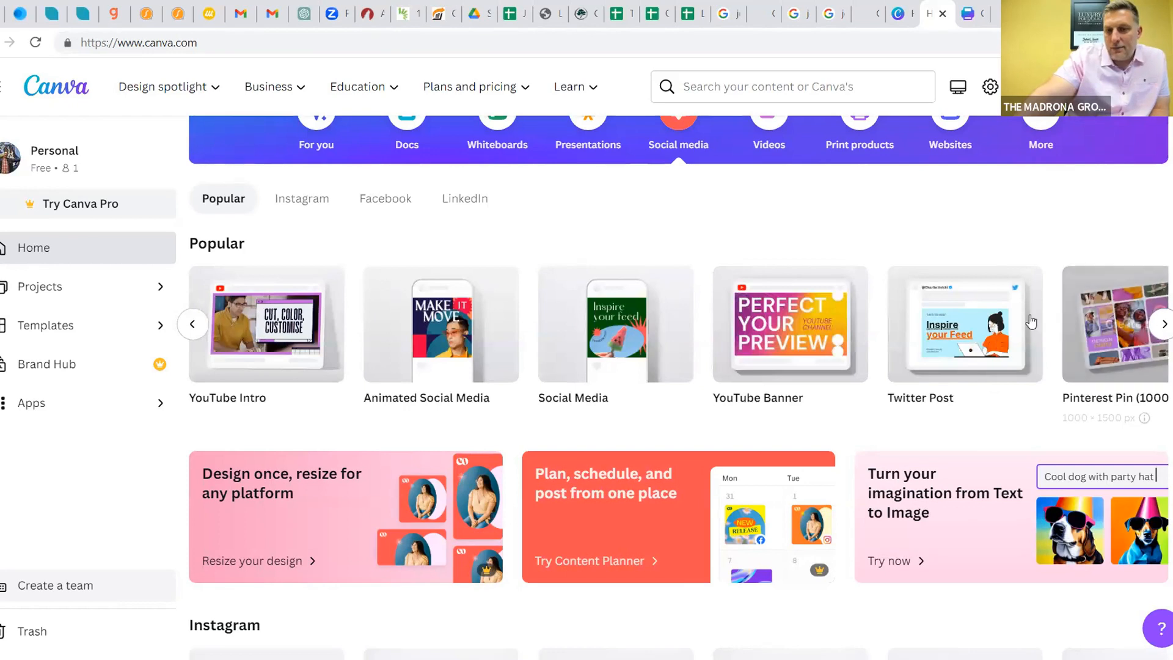
pyautogui.moveTo(778, 353)
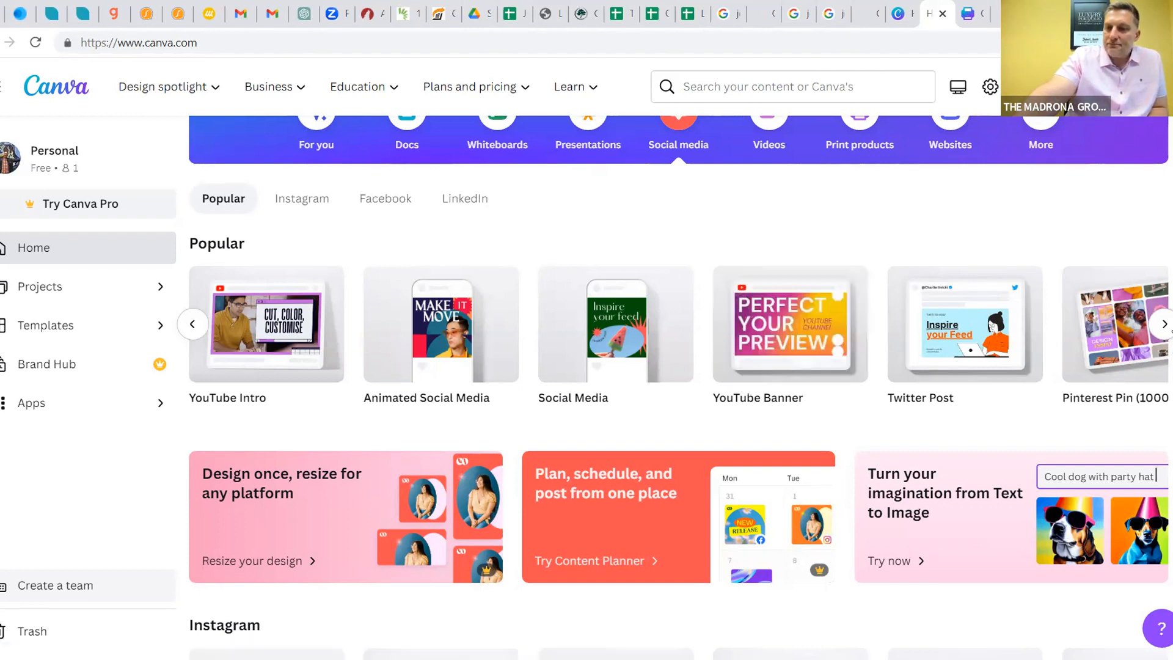
# Browse the Popular social media formats in both directions, from Quick Create Collection to LinkedIn Background Photo, and glance at the Instagram formats
pyautogui.click(1163, 325)
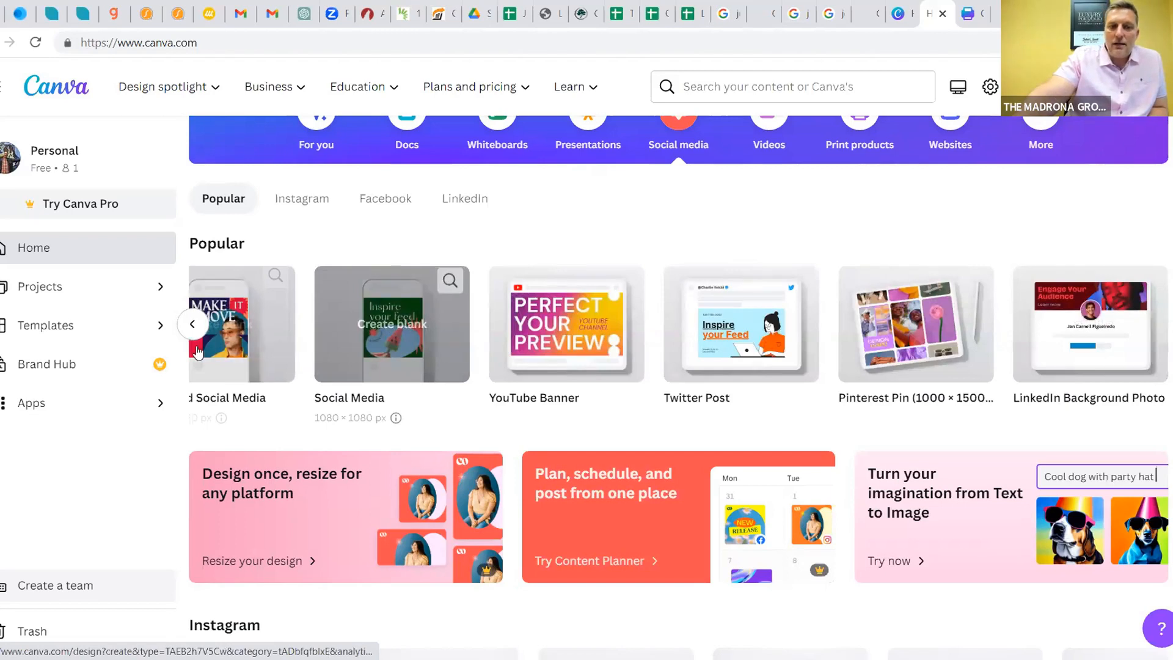
pyautogui.click(192, 325)
pyautogui.click(191, 326)
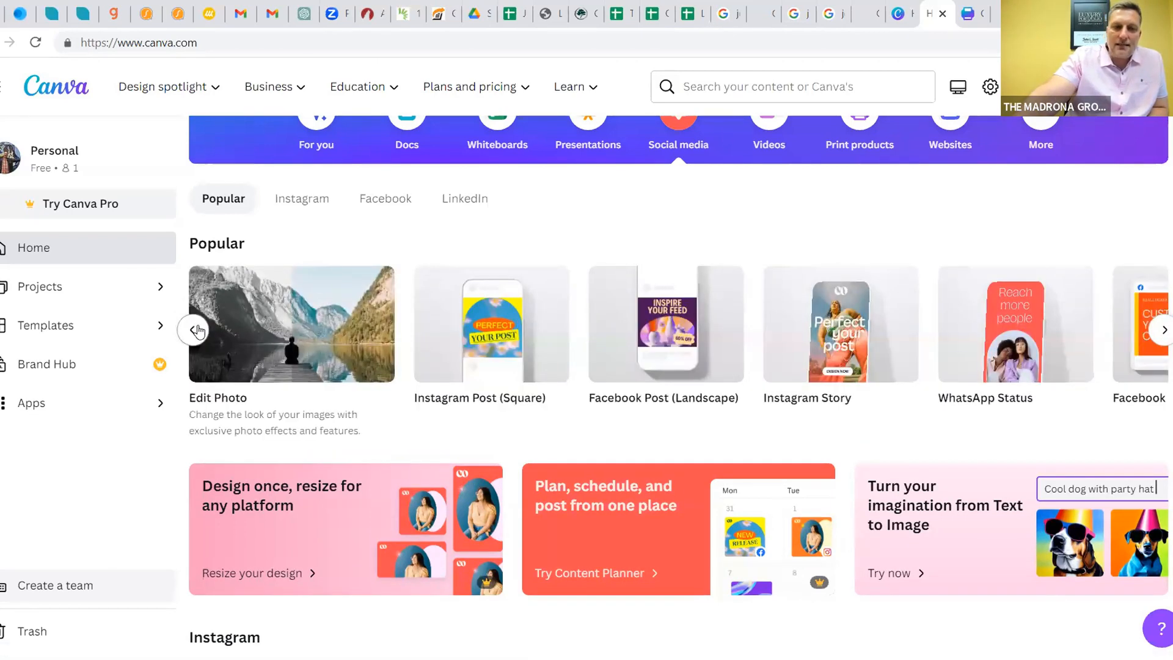
pyautogui.click(1164, 333)
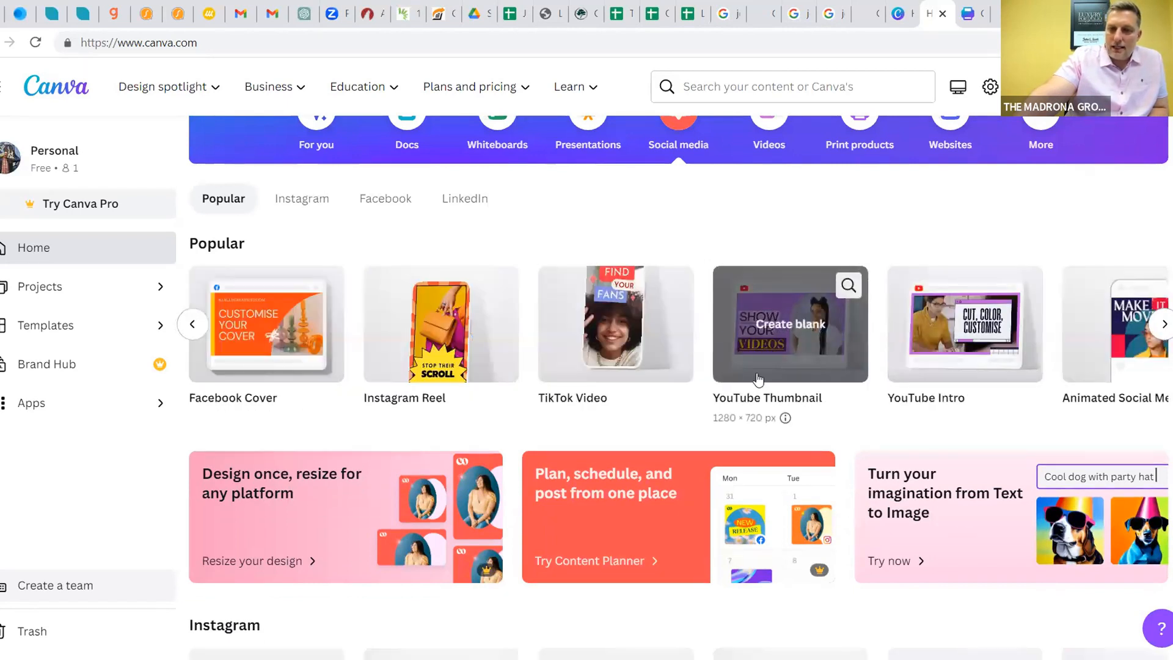
pyautogui.click(192, 328)
pyautogui.click(192, 329)
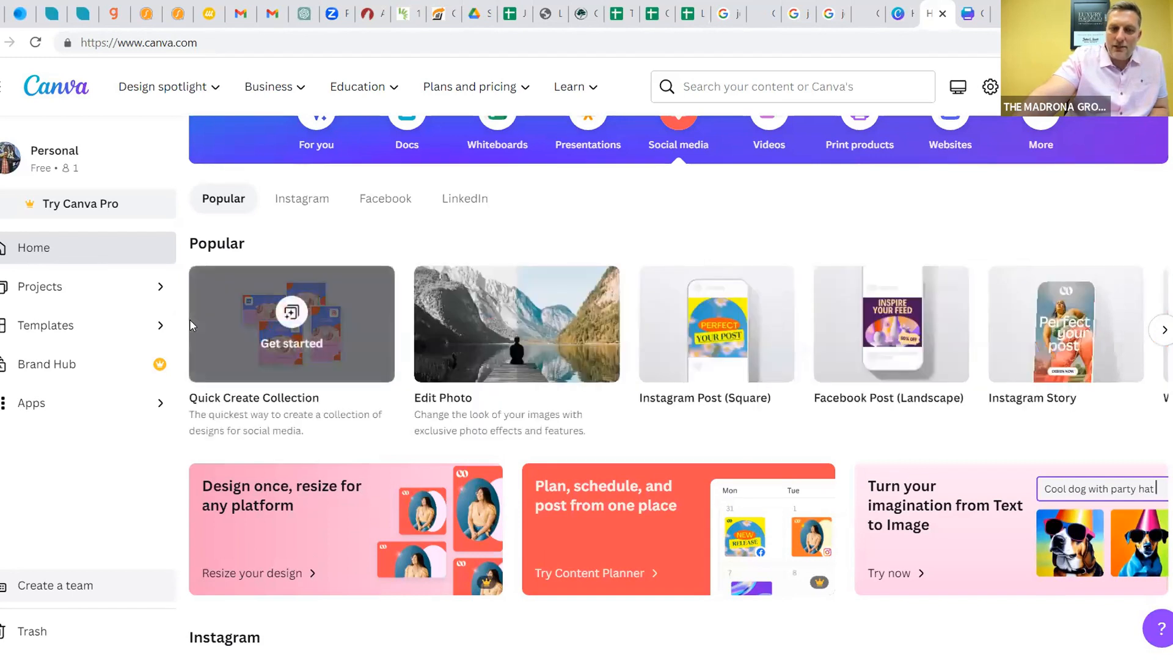
pyautogui.scroll(-3, 657, 361)
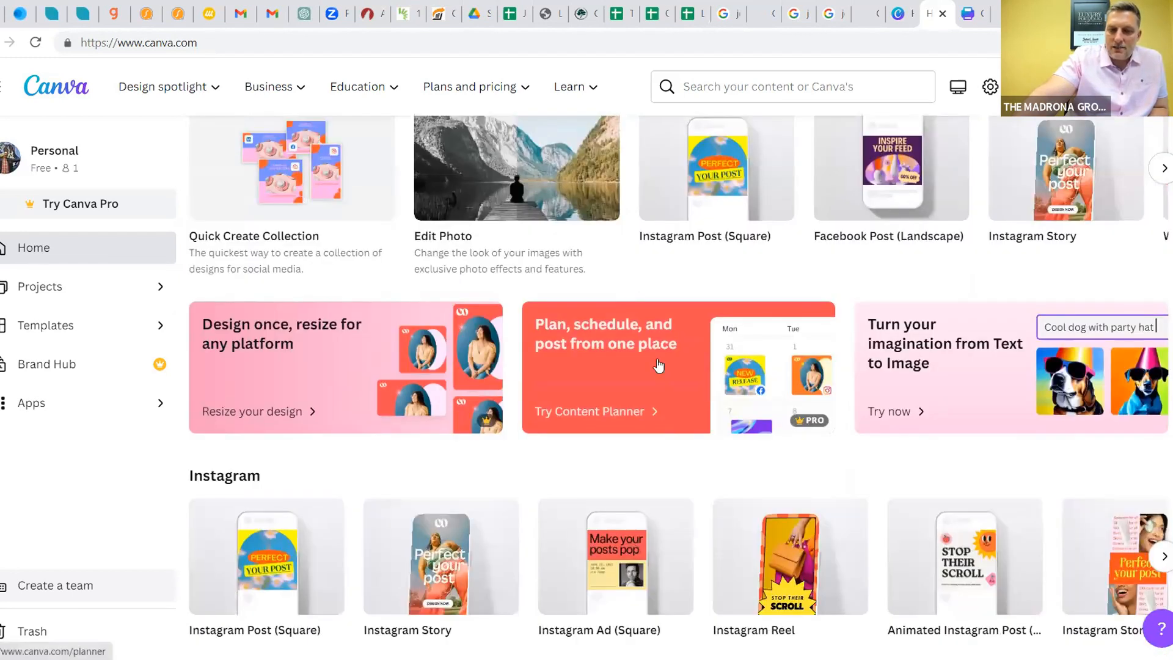
pyautogui.scroll(1, 653, 361)
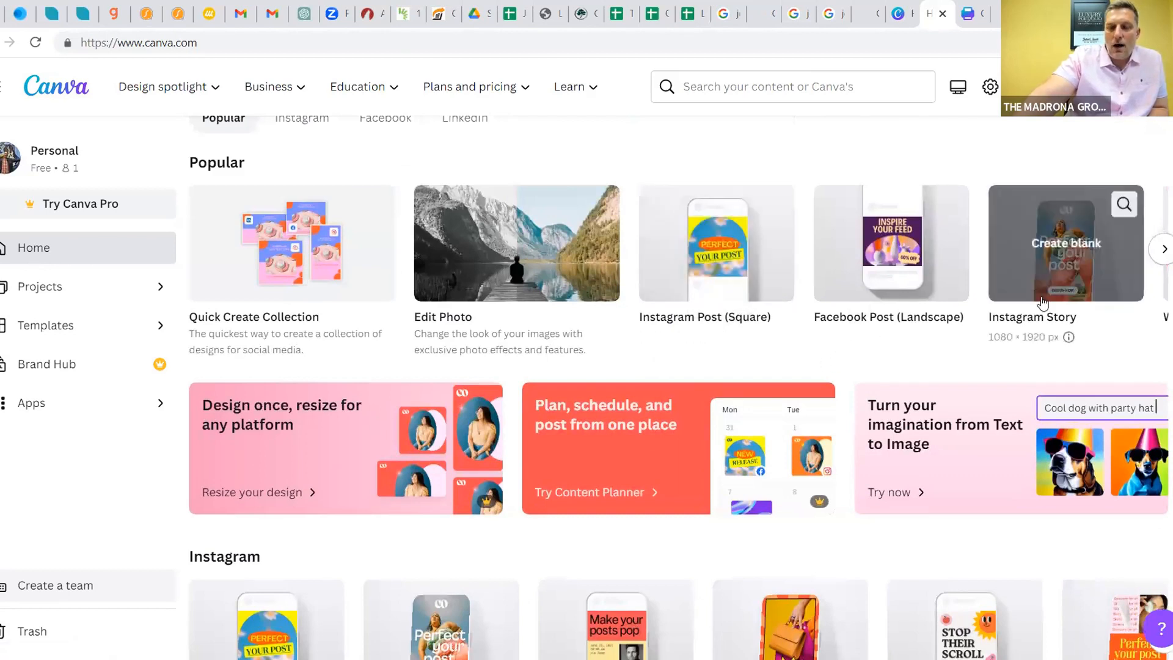
# Create a blank Instagram Post (Square) design and dismiss the Say it with a sticker tip
pyautogui.scroll(1, 1069, 256)
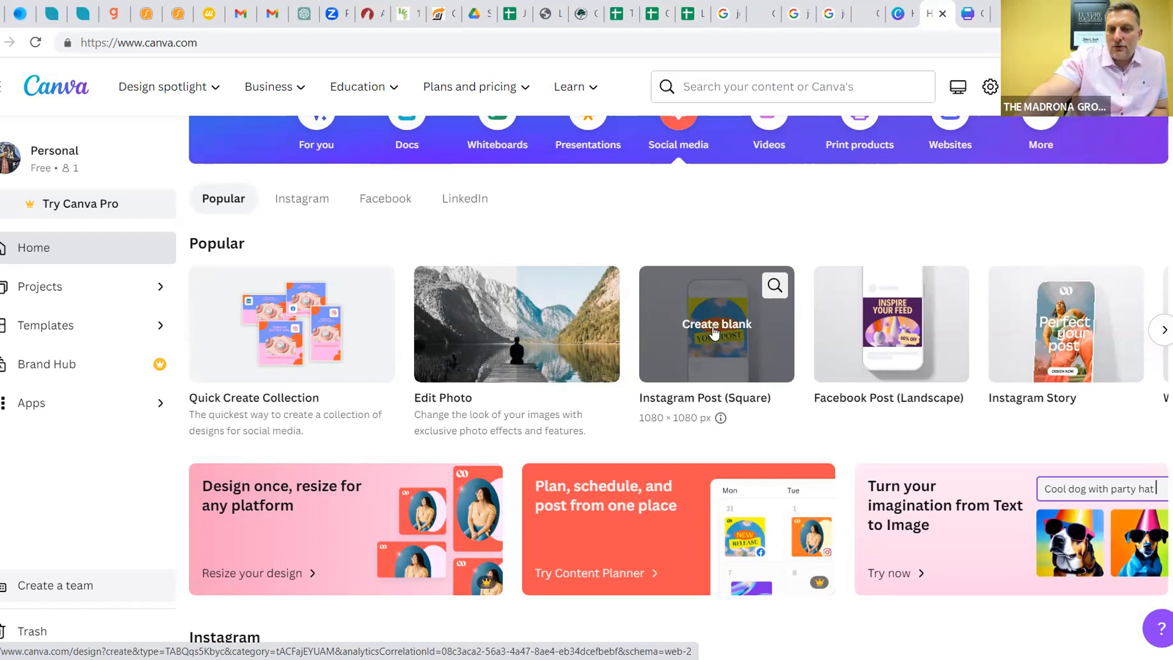
pyautogui.click(711, 305)
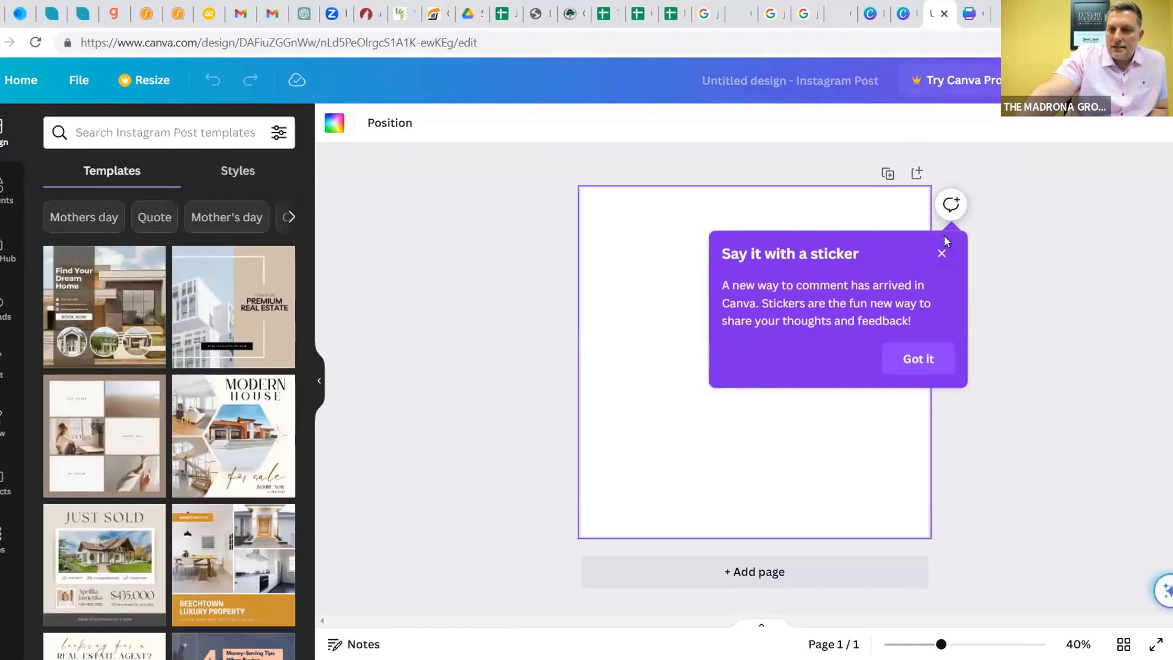
pyautogui.click(1035, 314)
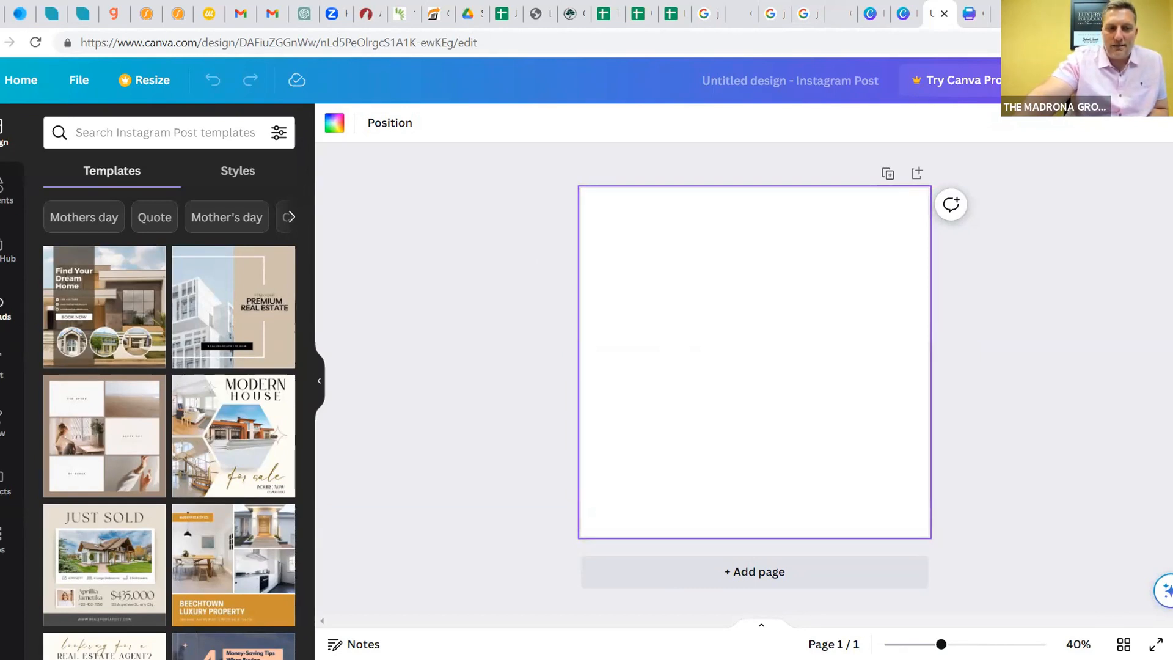
# Fill the blank page with the uploaded backyard photo showing the pool and blue loungers
pyautogui.click(5, 308)
pyautogui.scroll(-2, 221, 395)
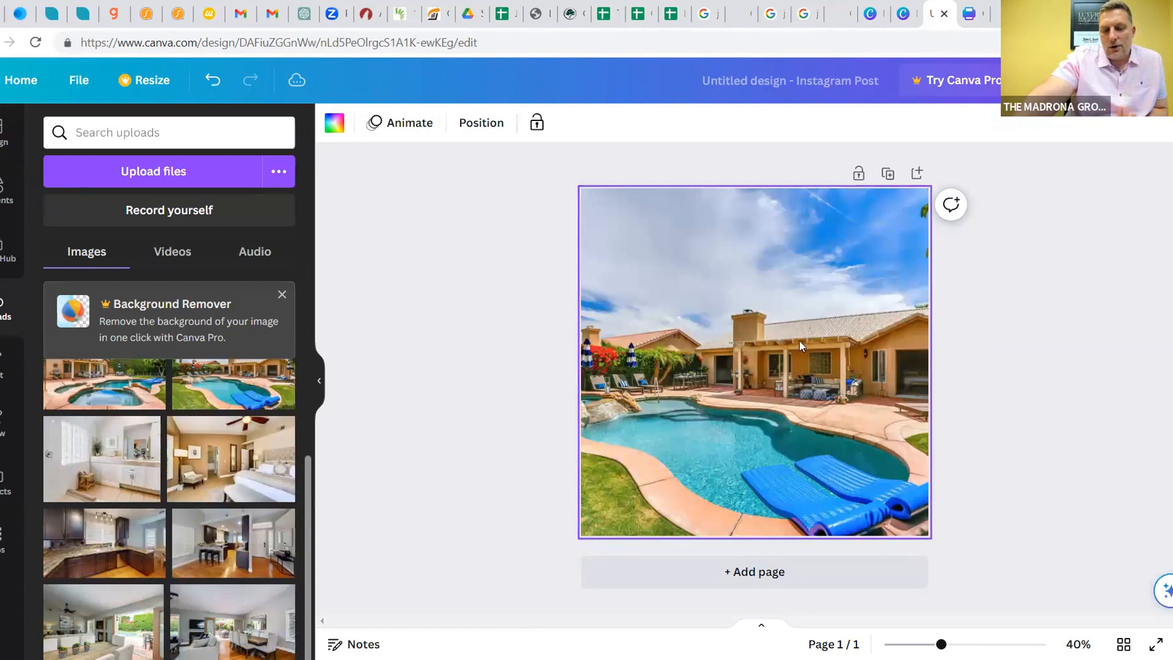
pyautogui.scroll(3, 232, 487)
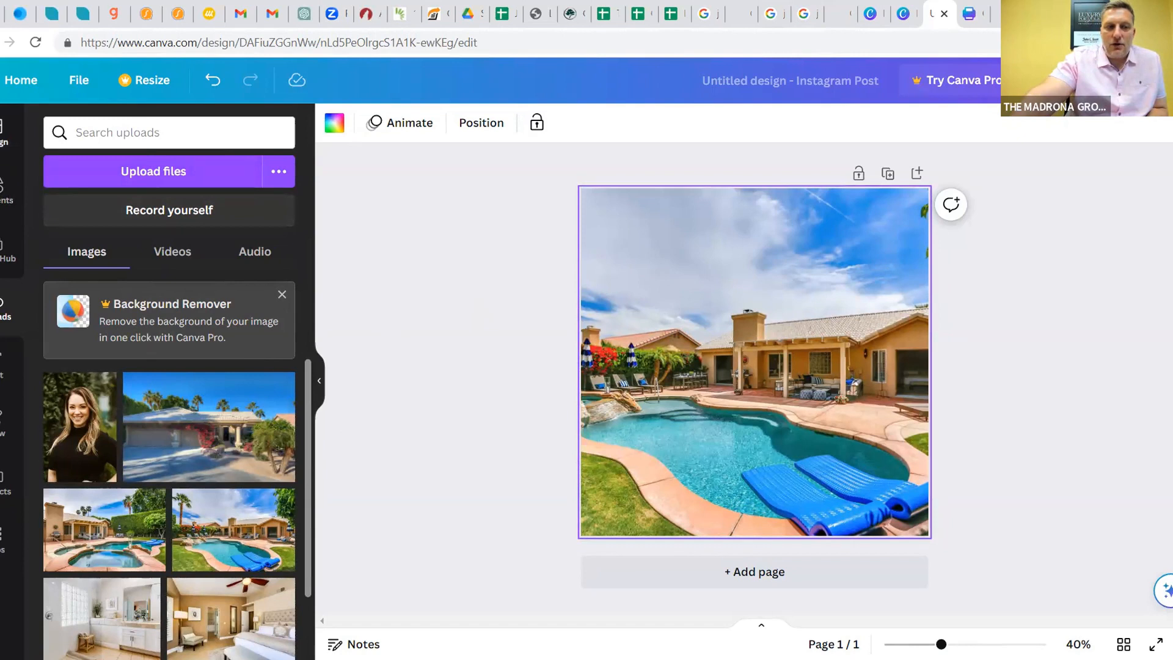
# Find the Green Hello Monday Greeting template among the Instagram Post templates and apply it to the page
pyautogui.click(4, 134)
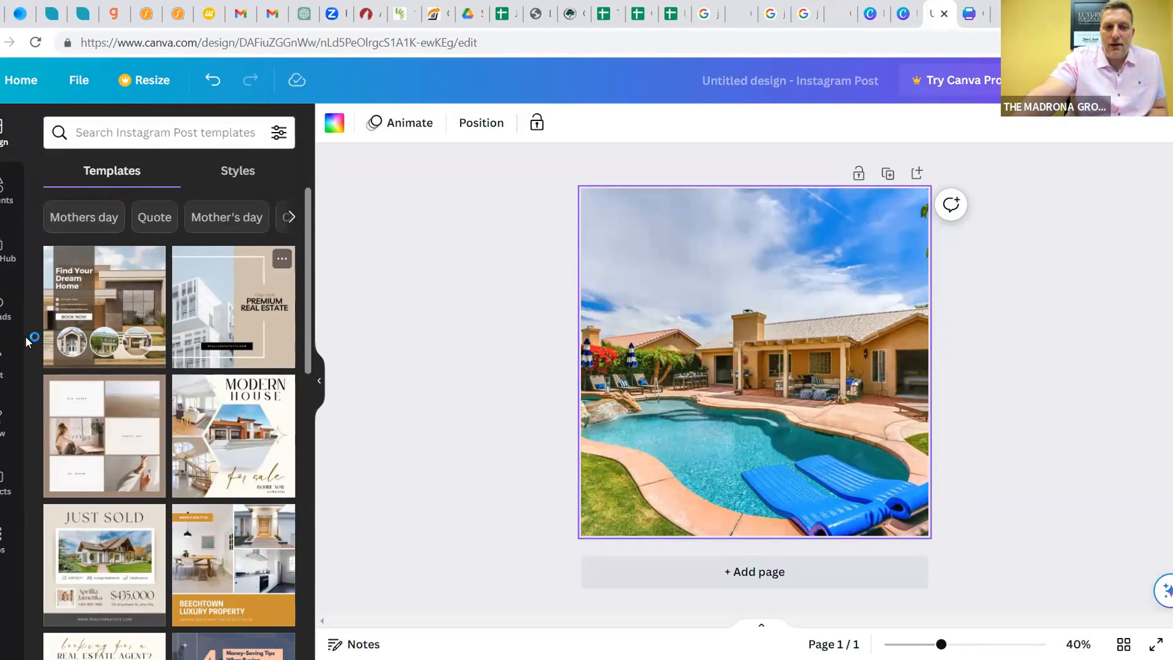
pyautogui.scroll(-1, 106, 274)
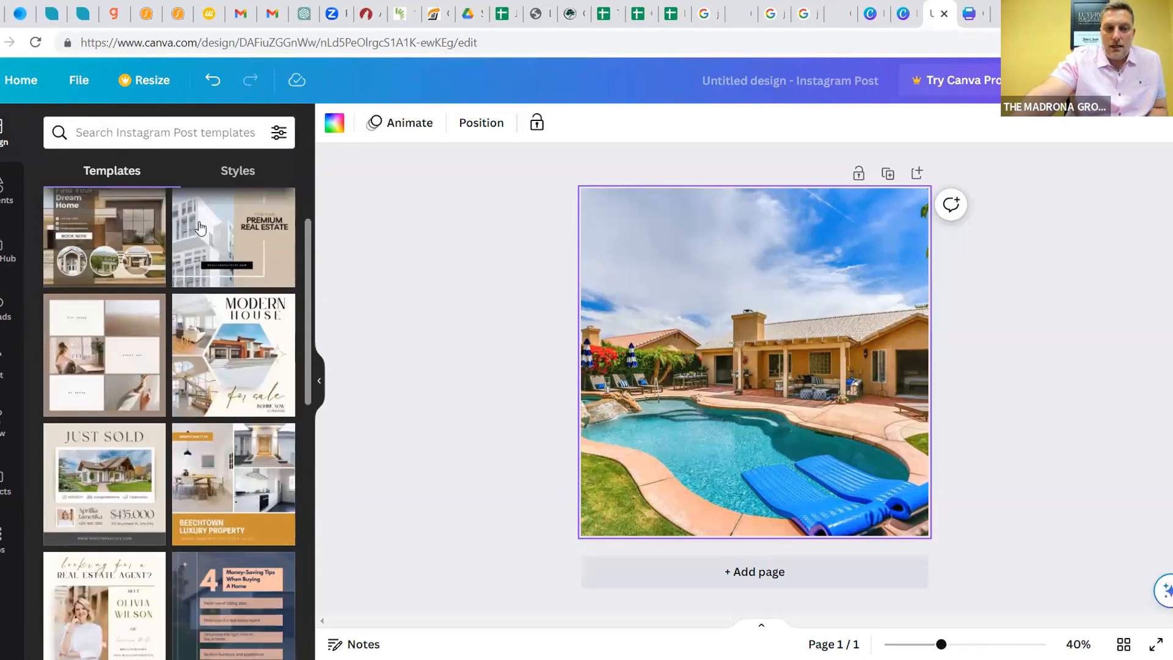
pyautogui.scroll(-2, 223, 379)
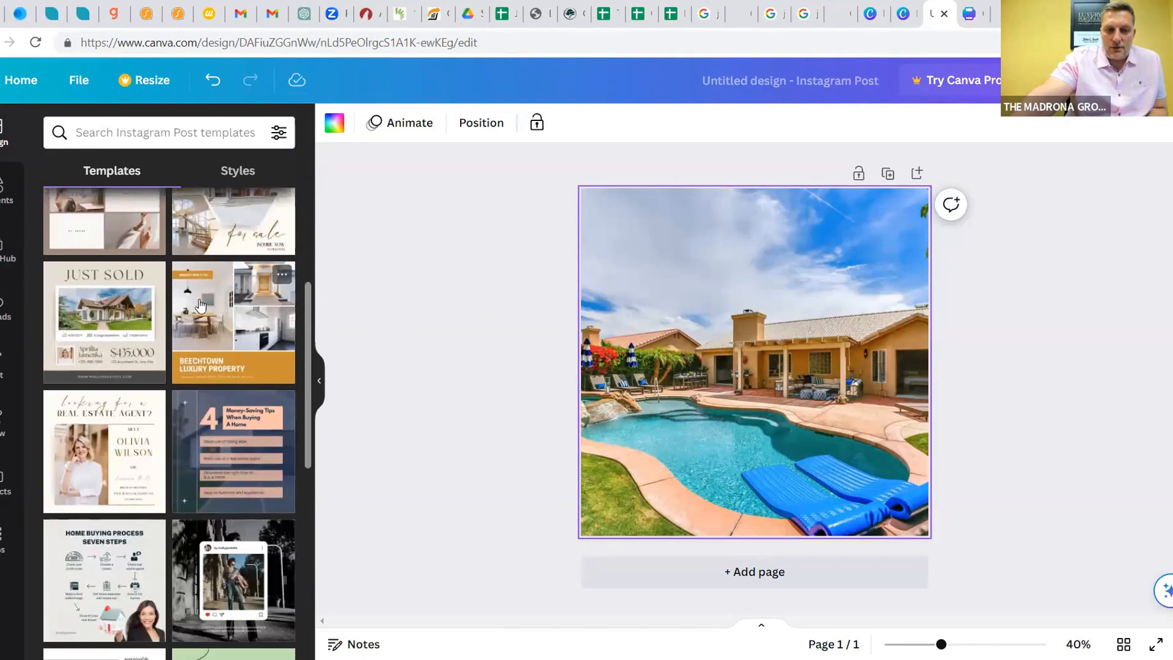
pyautogui.scroll(-1, 177, 301)
pyautogui.scroll(4, 146, 299)
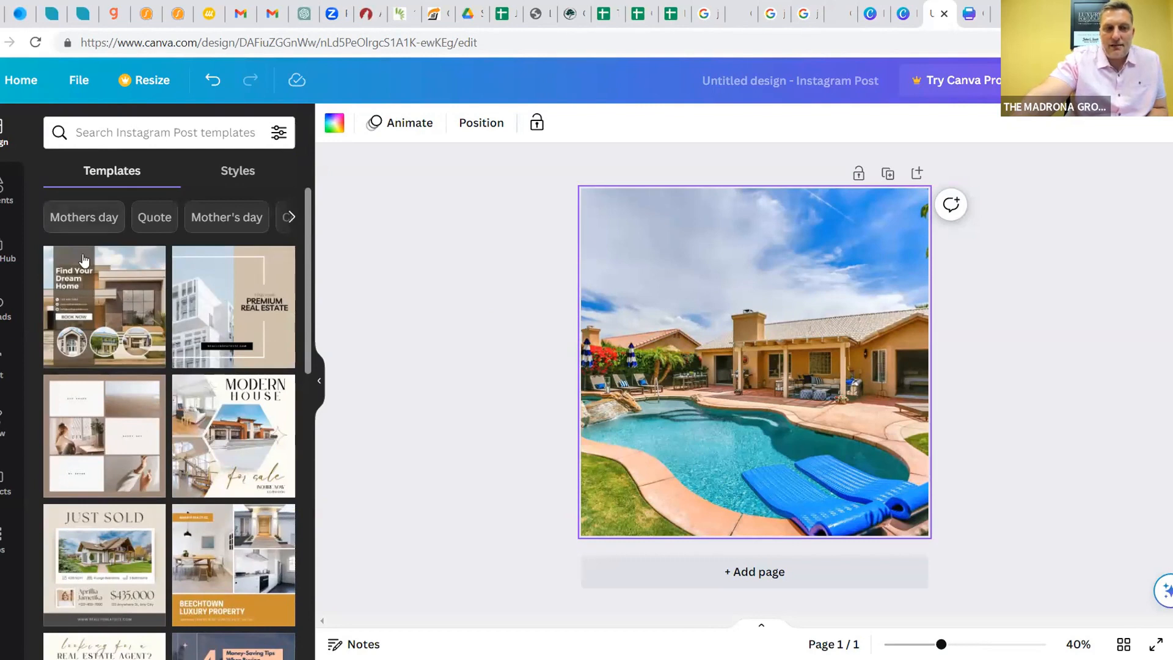
pyautogui.scroll(-1, 124, 341)
pyautogui.scroll(-1, 124, 340)
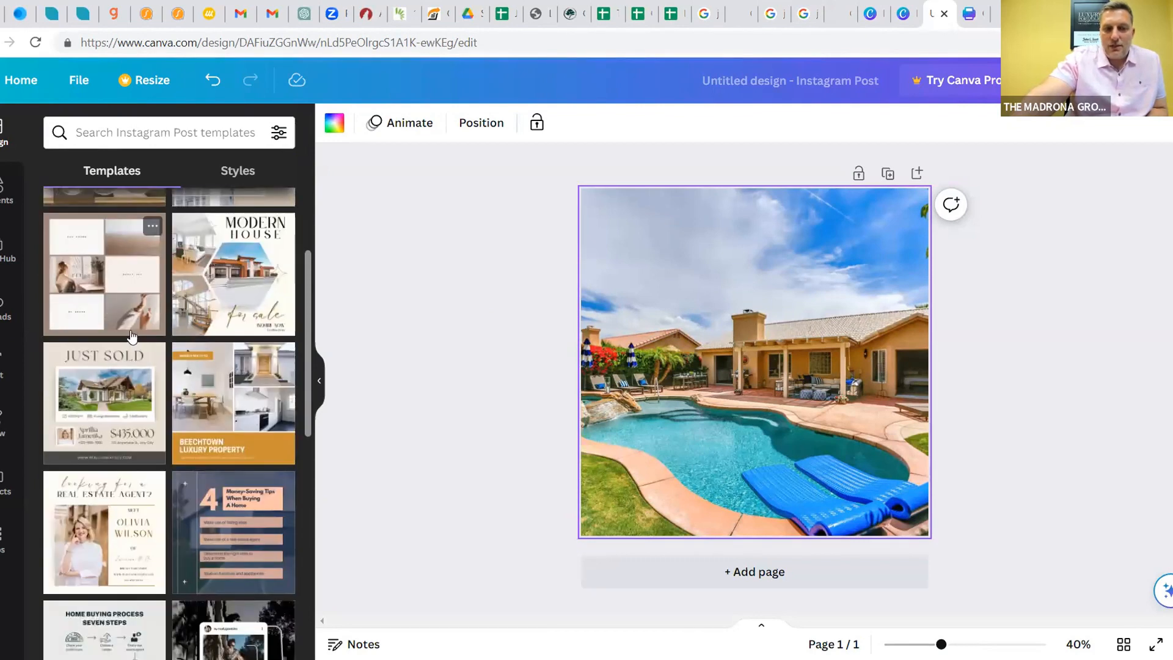
pyautogui.scroll(-1, 129, 316)
pyautogui.scroll(-3, 130, 315)
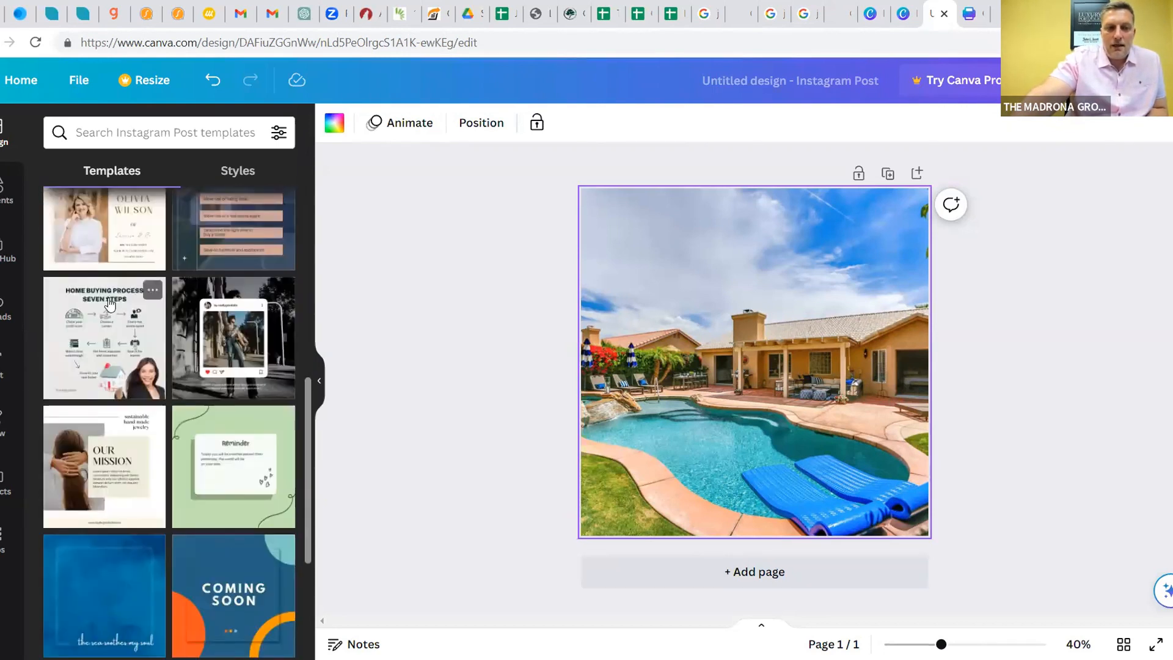
pyautogui.scroll(-3, 110, 318)
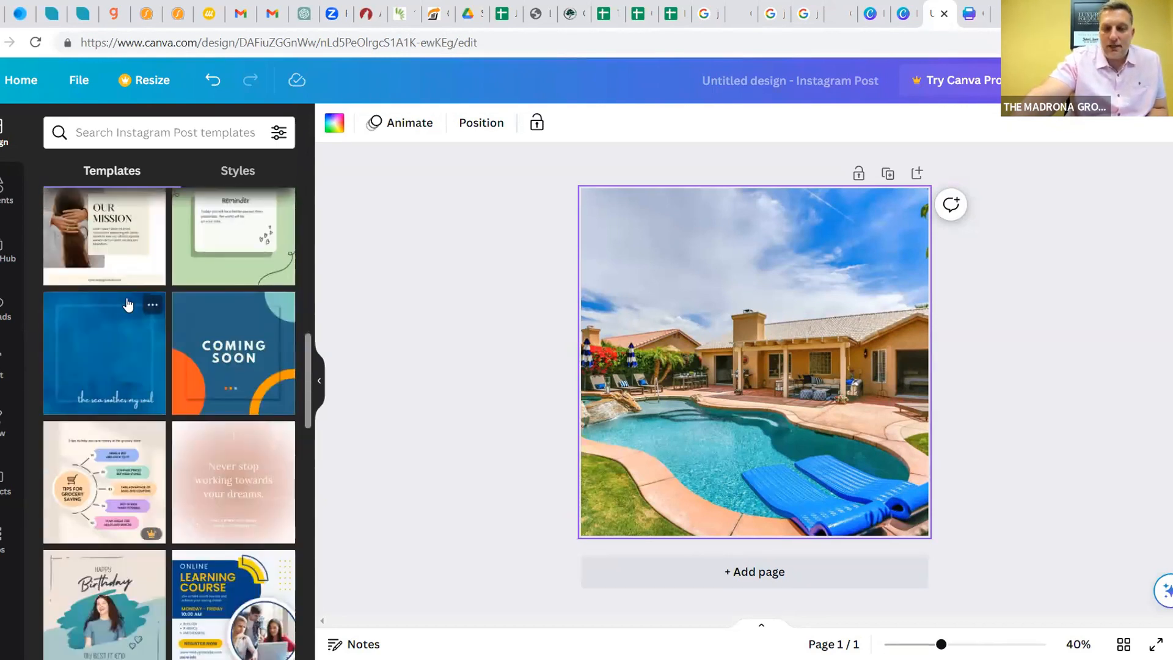
pyautogui.scroll(-1, 131, 300)
pyautogui.scroll(-3, 139, 294)
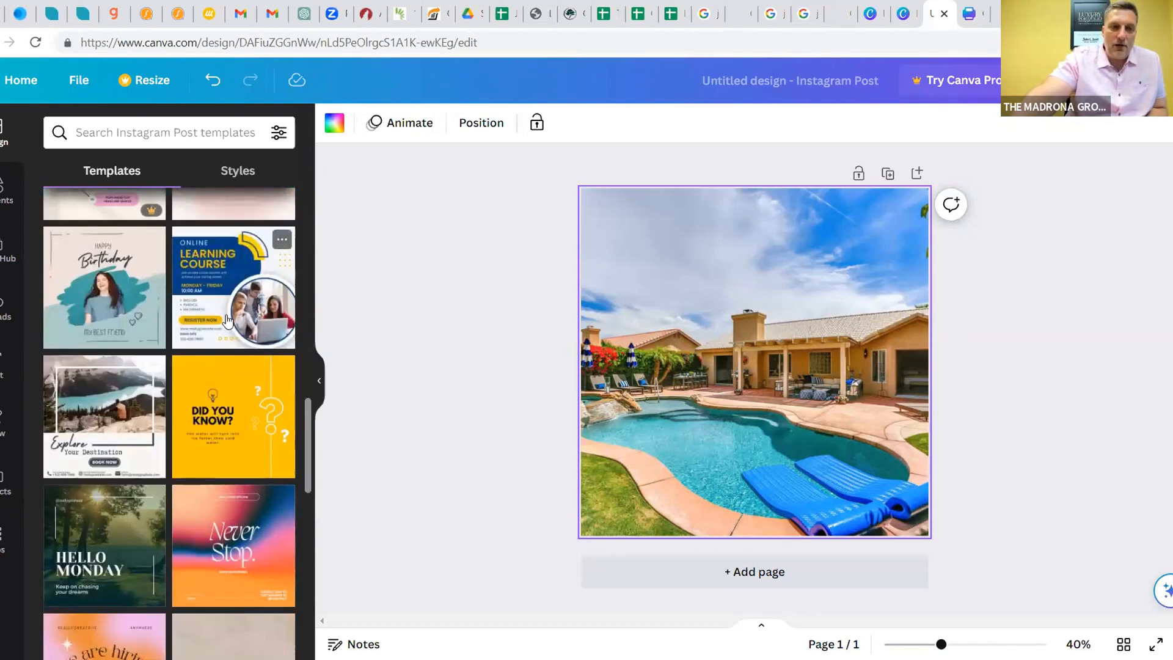
pyautogui.scroll(-1, 224, 297)
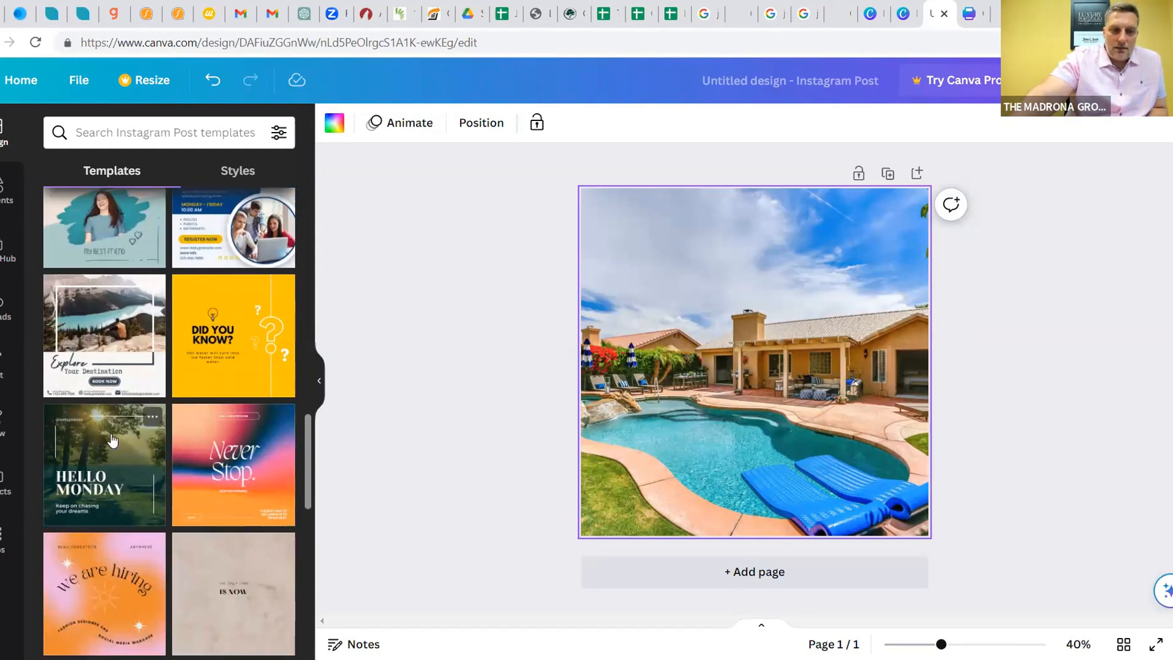
pyautogui.click(85, 469)
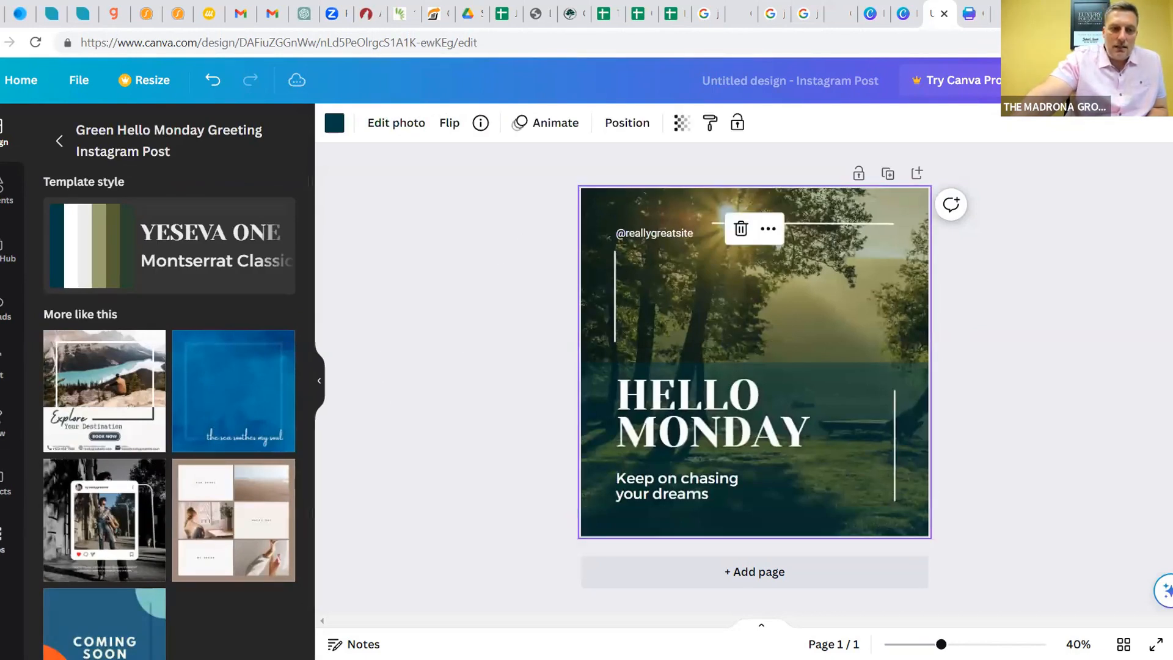
# Replace the template's forest background with the uploaded photo of the backyard pool and hedge
pyautogui.click(3, 309)
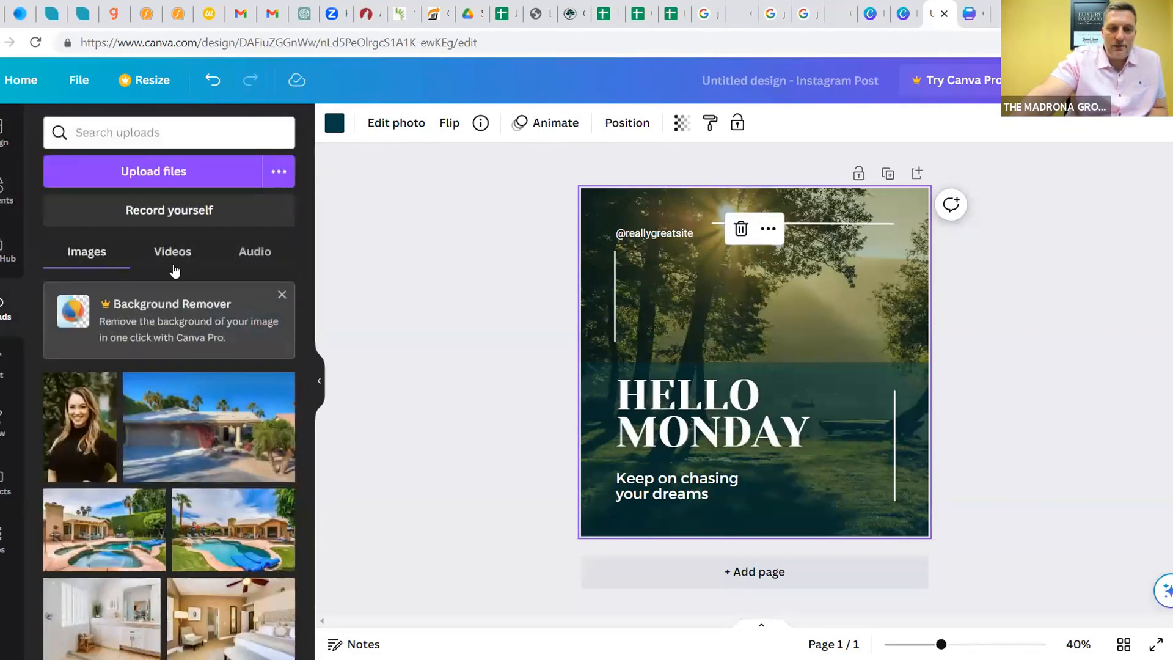
pyautogui.moveTo(98, 529); pyautogui.dragTo(562, 394)
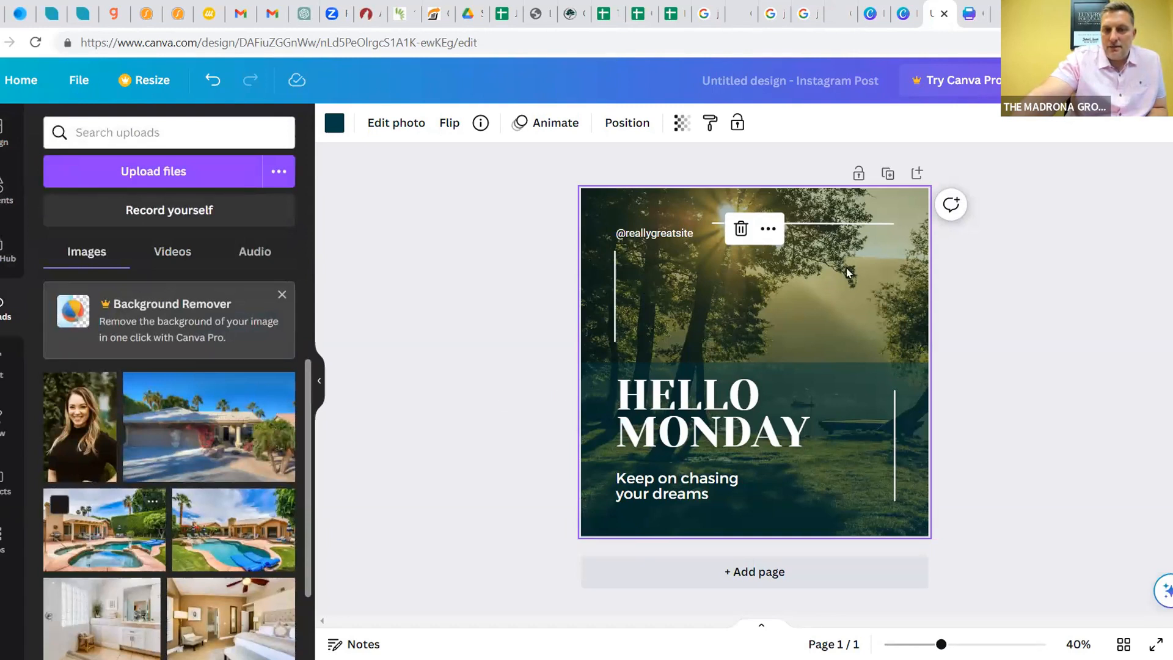
pyautogui.moveTo(876, 204); pyautogui.dragTo(900, 207)
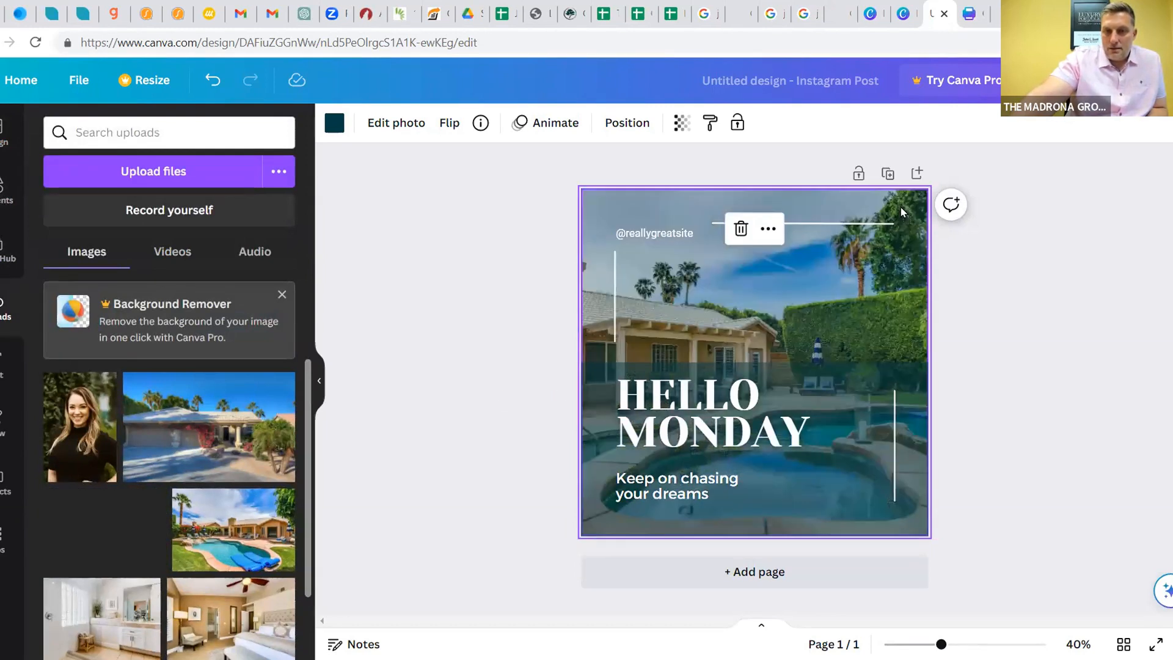
# Replace the HELLO MONDAY heading with NEW ON MARKET
pyautogui.doubleClick(693, 422)
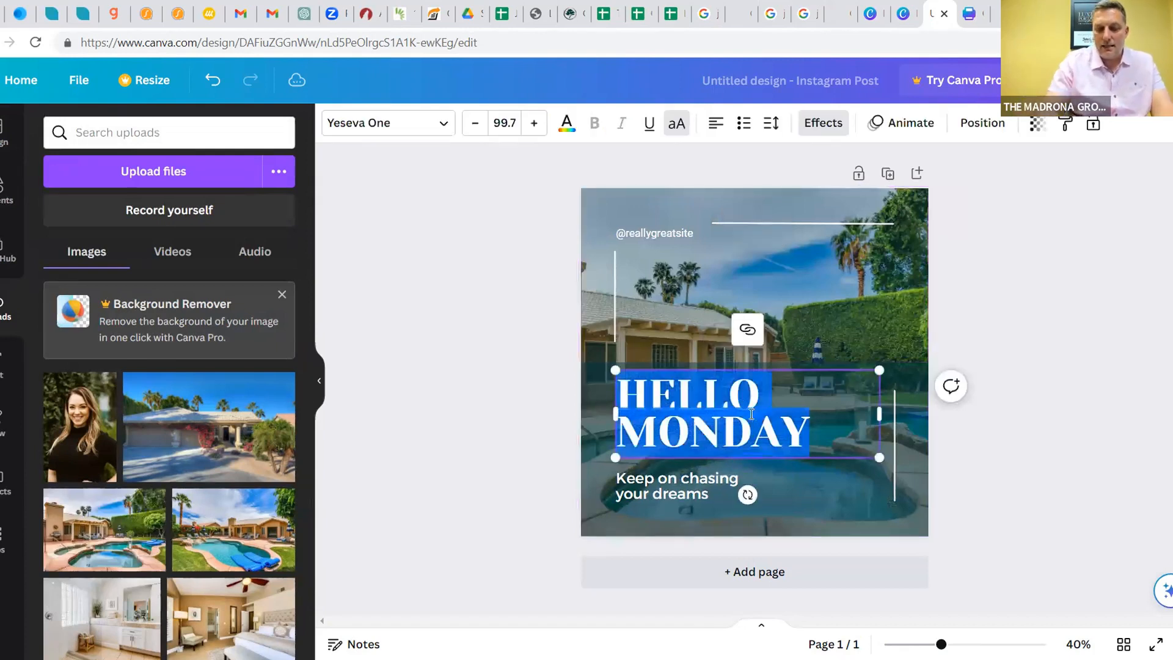
pyautogui.write('NEW')
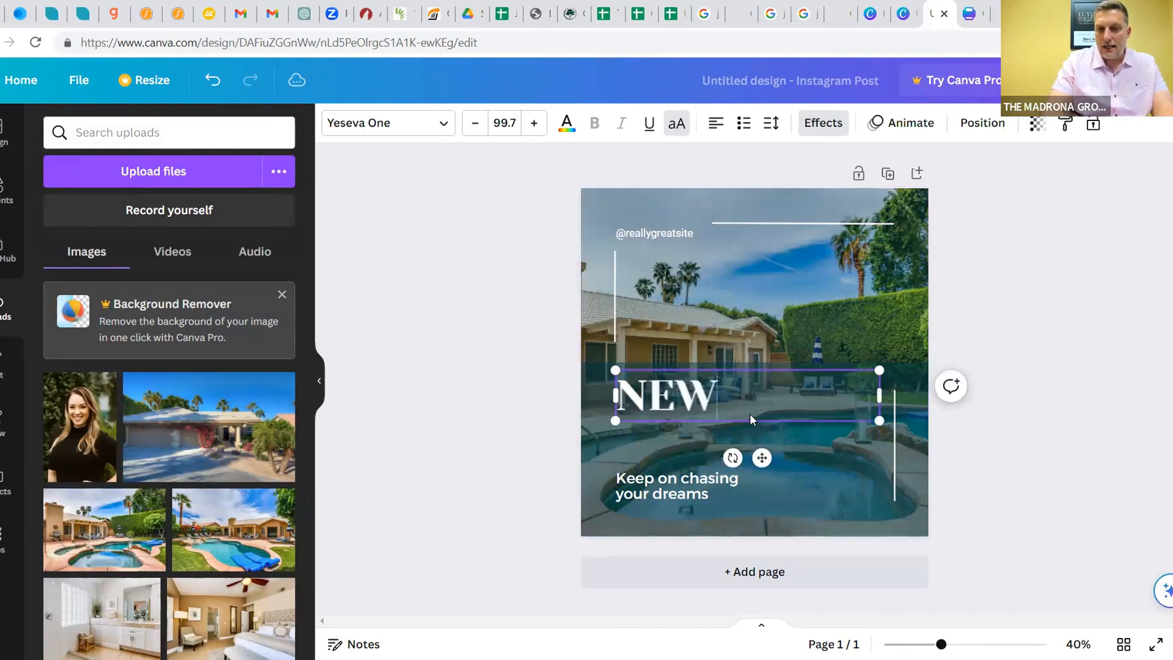
pyautogui.write(' ON MARKET')
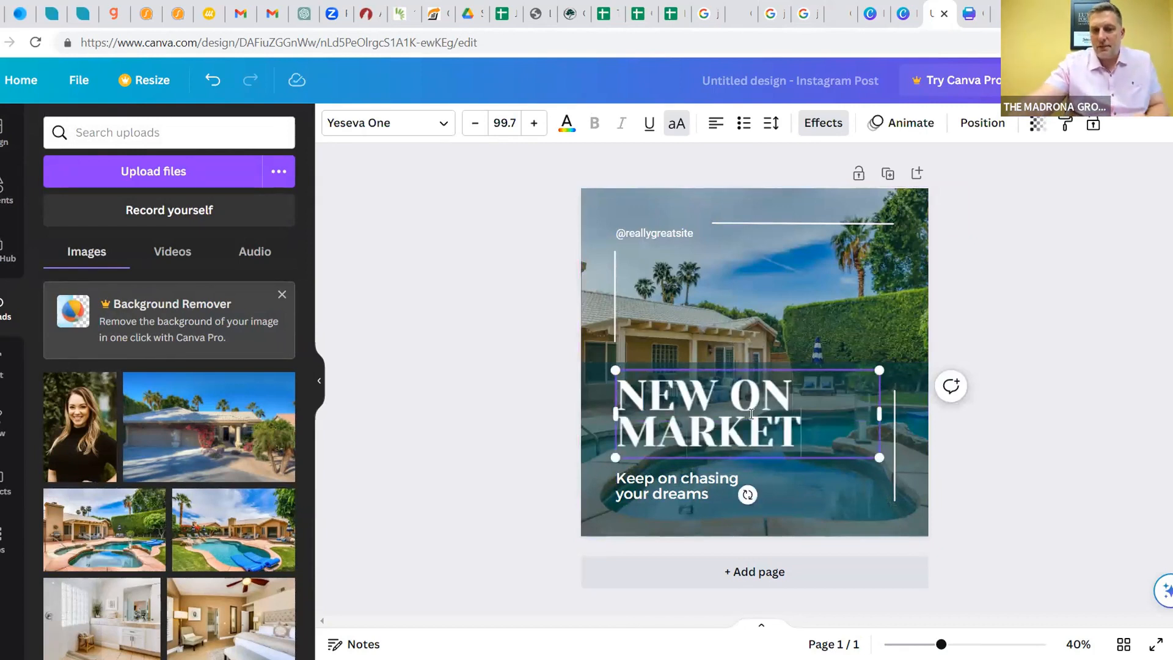
# Change the line beneath the heading to "Beautiful Seattle Rambler with views of the sound" and deselect the text
pyautogui.click(703, 488)
pyautogui.click(713, 494)
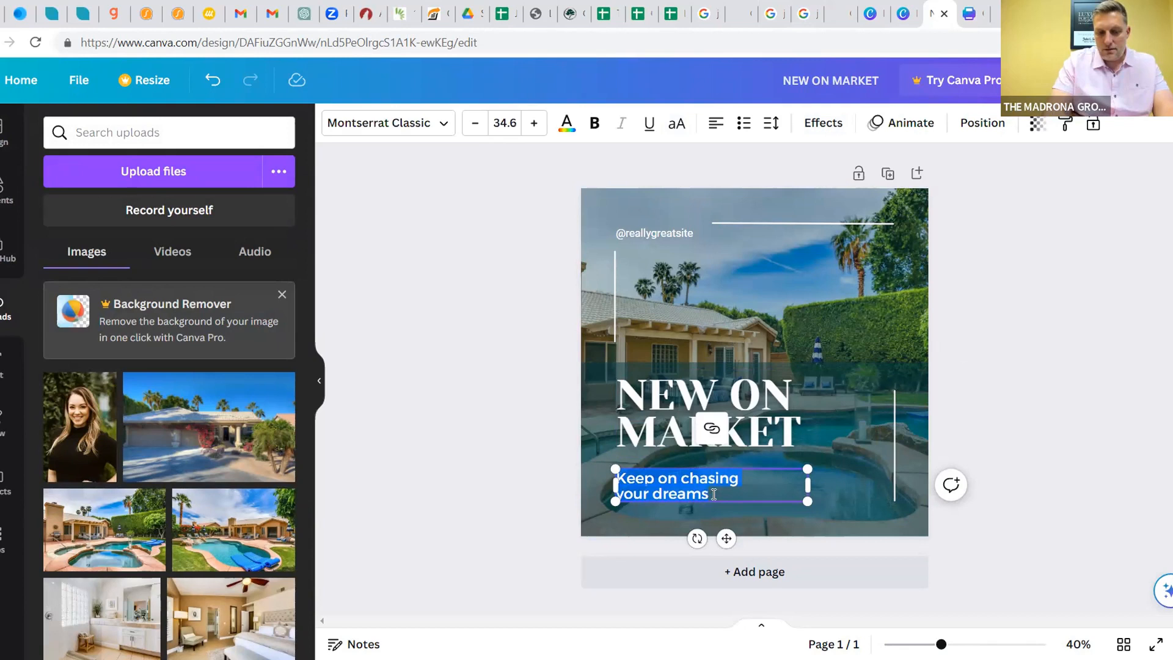
pyautogui.write('Beautiful ')
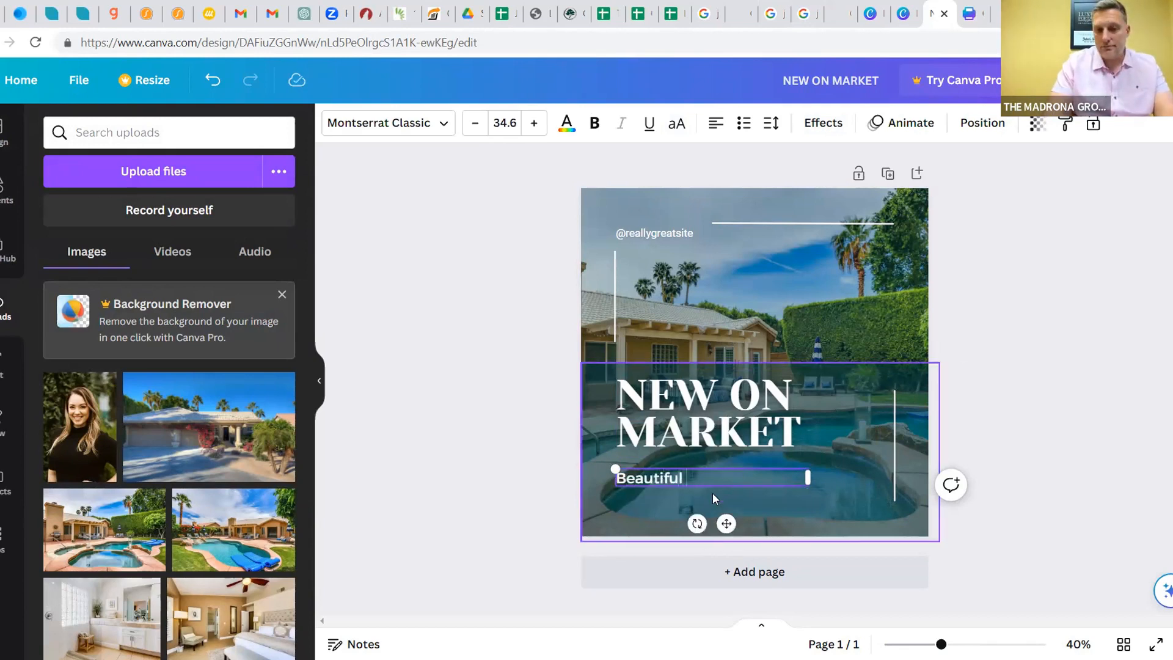
pyautogui.write('R')
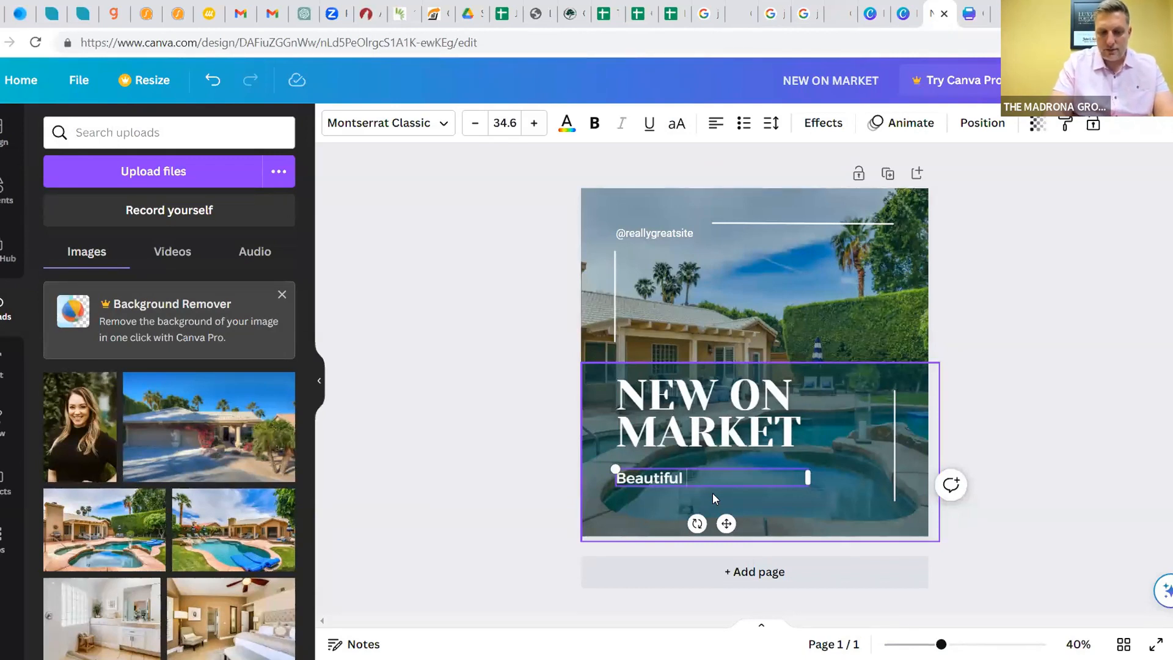
pyautogui.write('eattle ')
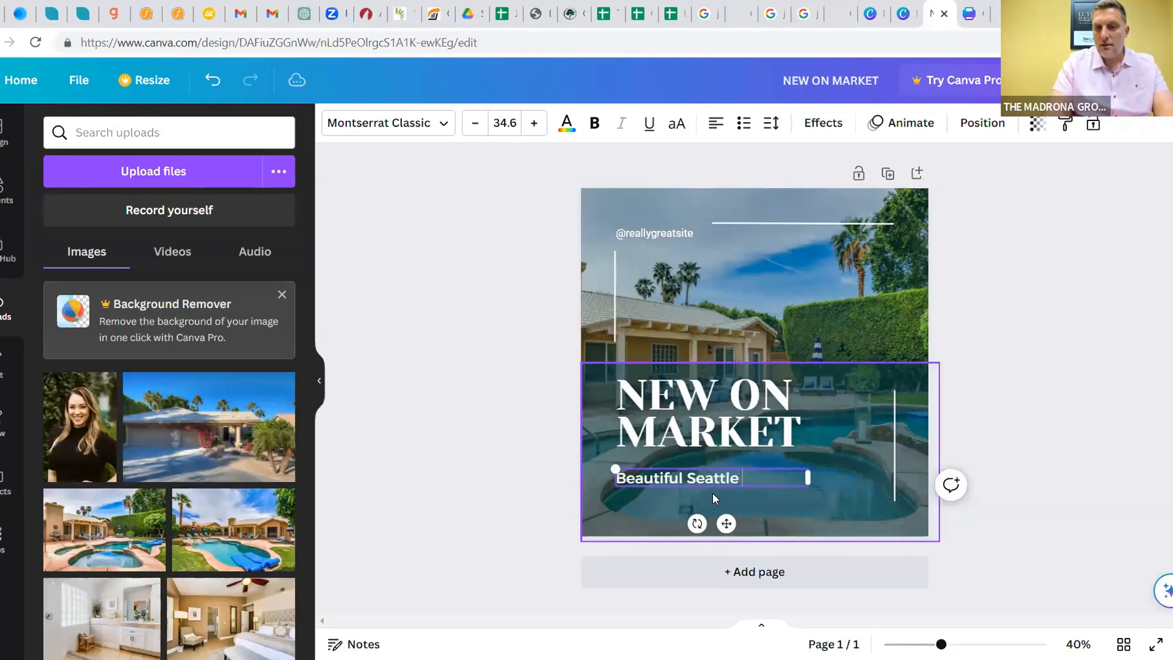
pyautogui.write('Ramble')
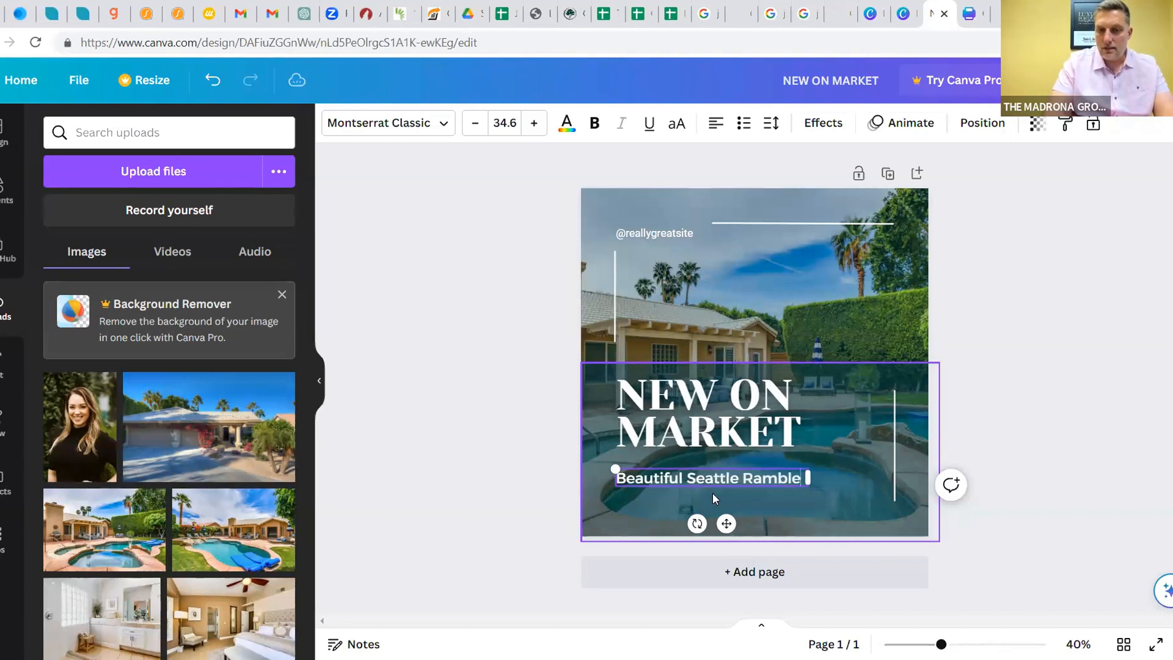
pyautogui.write('r with views of the ')
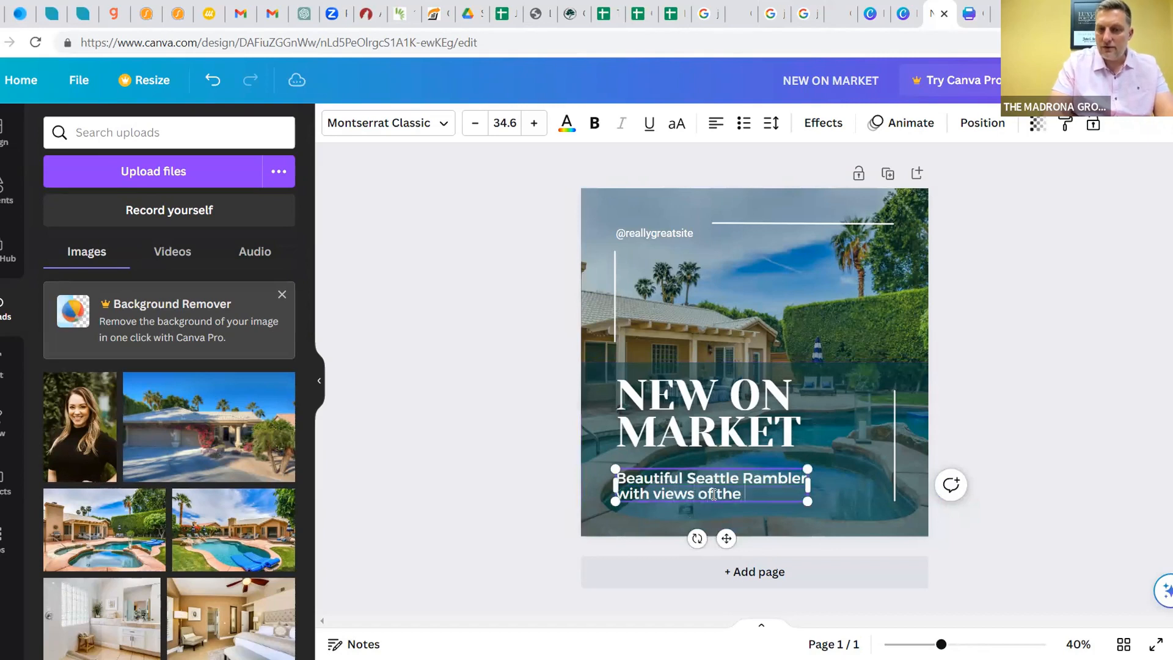
pyautogui.write('sound')
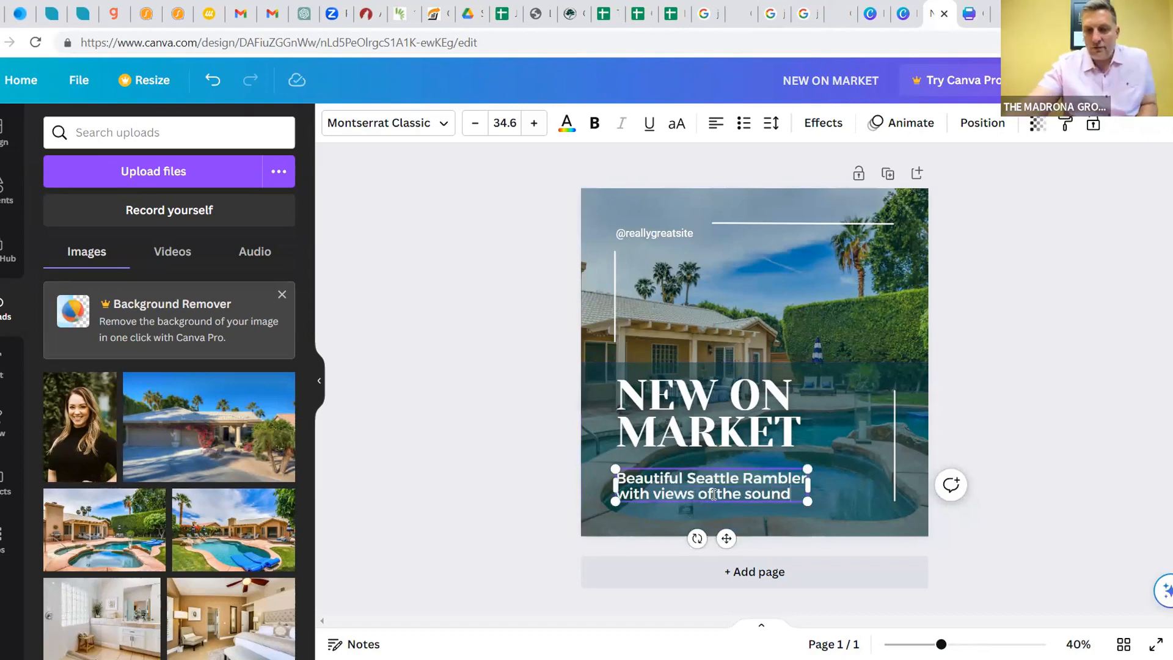
pyautogui.click(711, 207)
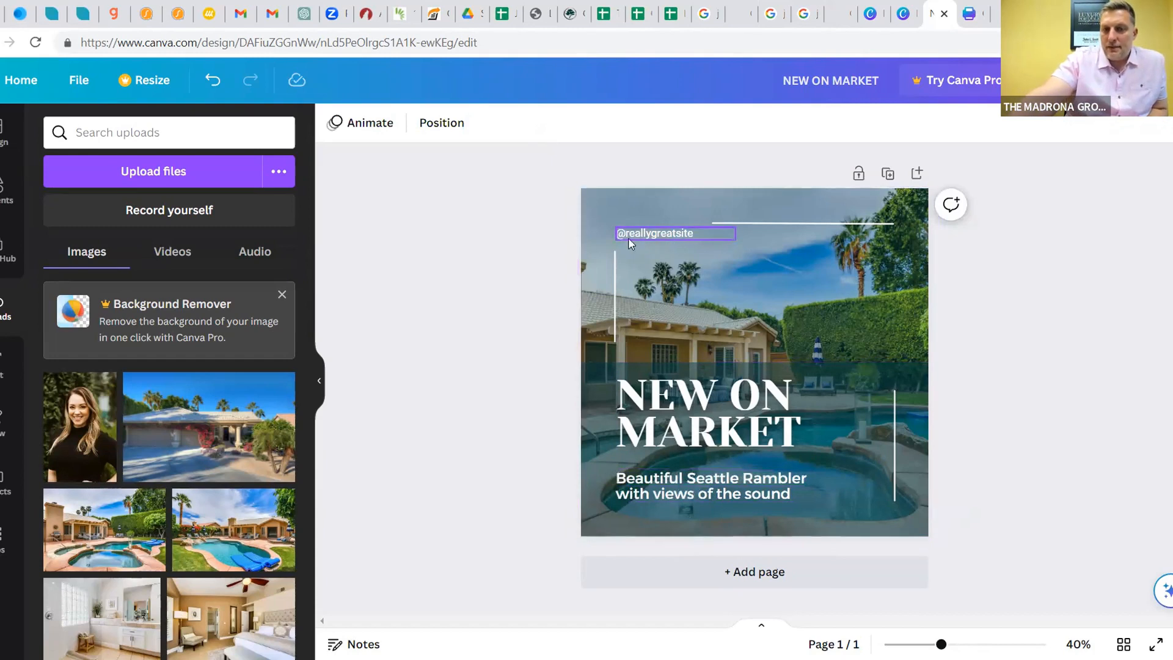
pyautogui.click(643, 236)
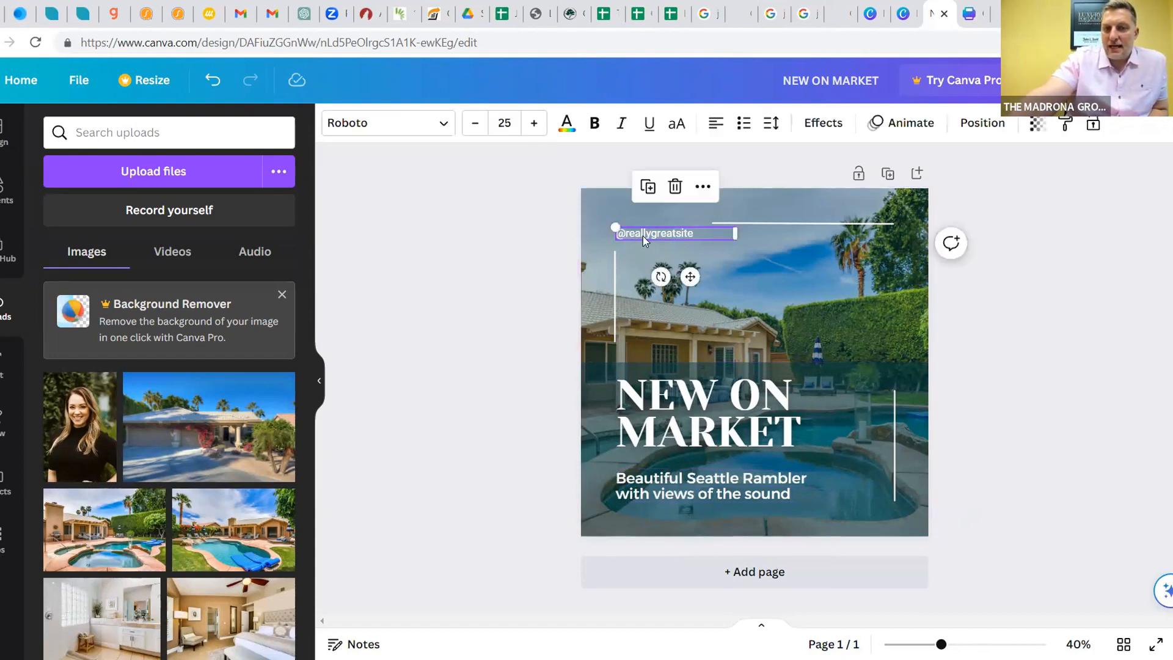
pyautogui.click(675, 187)
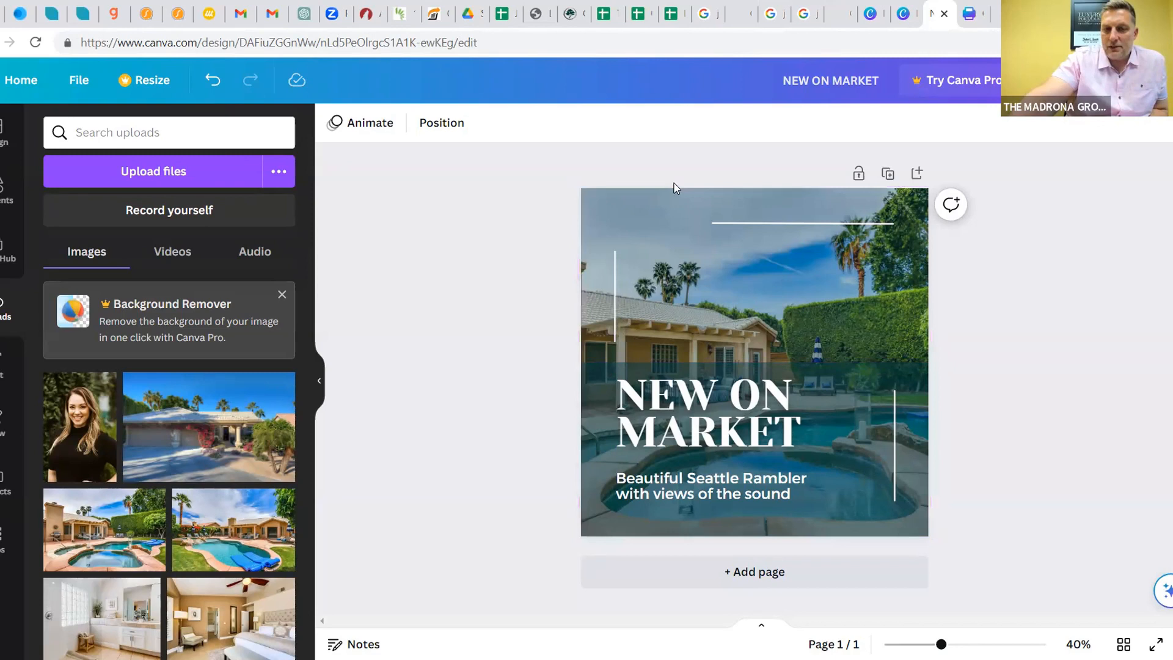
# Recolor the translucent teal overlay behind the heading to solid black and deselect it
pyautogui.click(599, 403)
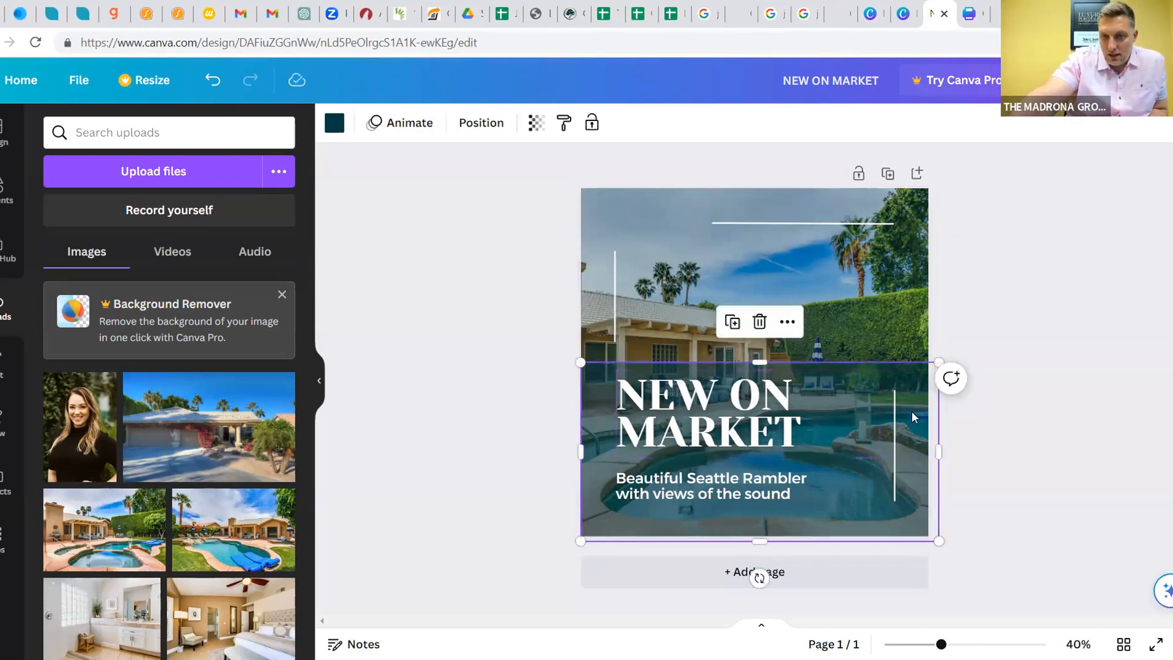
pyautogui.click(334, 133)
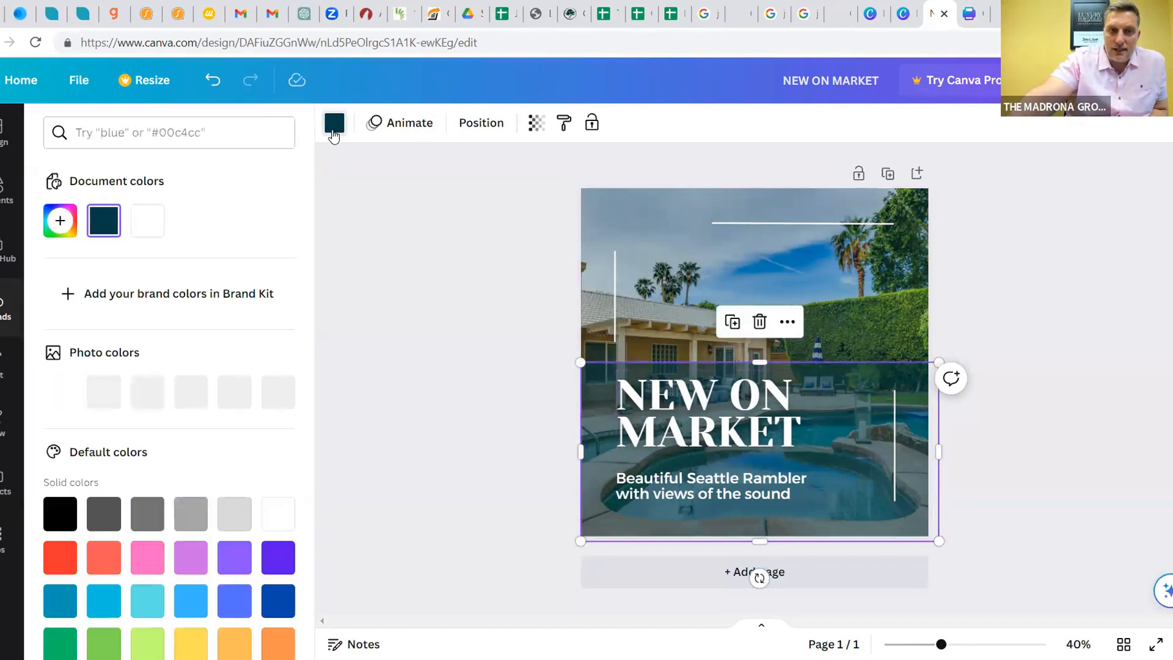
pyautogui.click(59, 221)
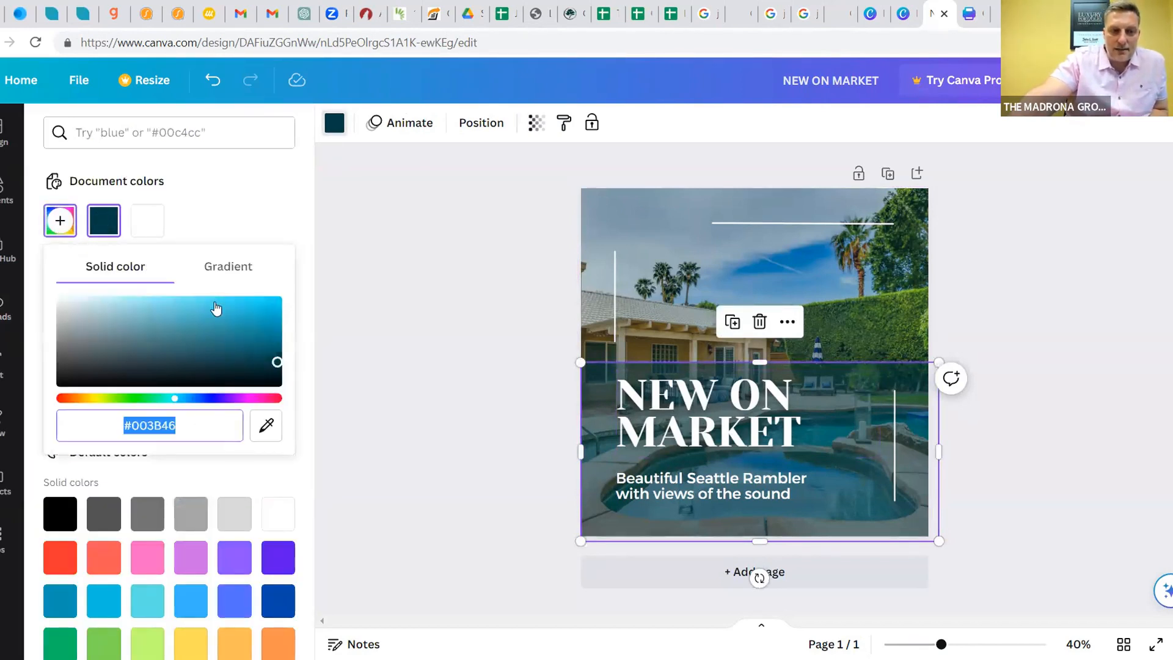
pyautogui.moveTo(104, 338); pyautogui.dragTo(43, 393)
pyautogui.click(257, 210)
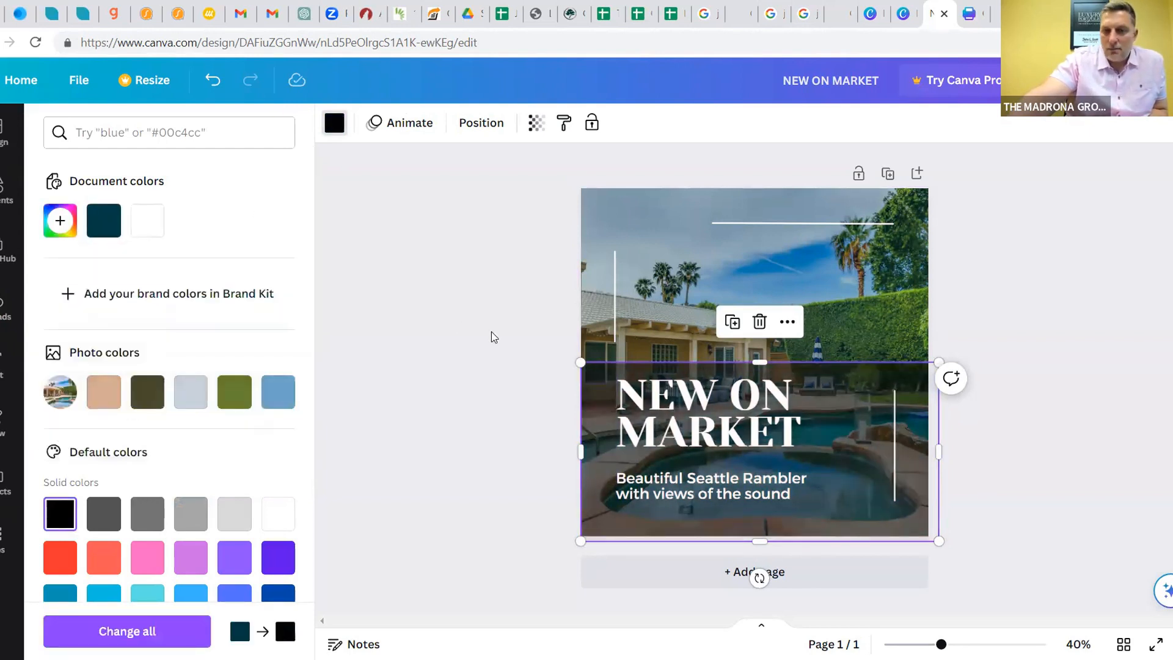
pyautogui.click(510, 304)
pyautogui.click(483, 310)
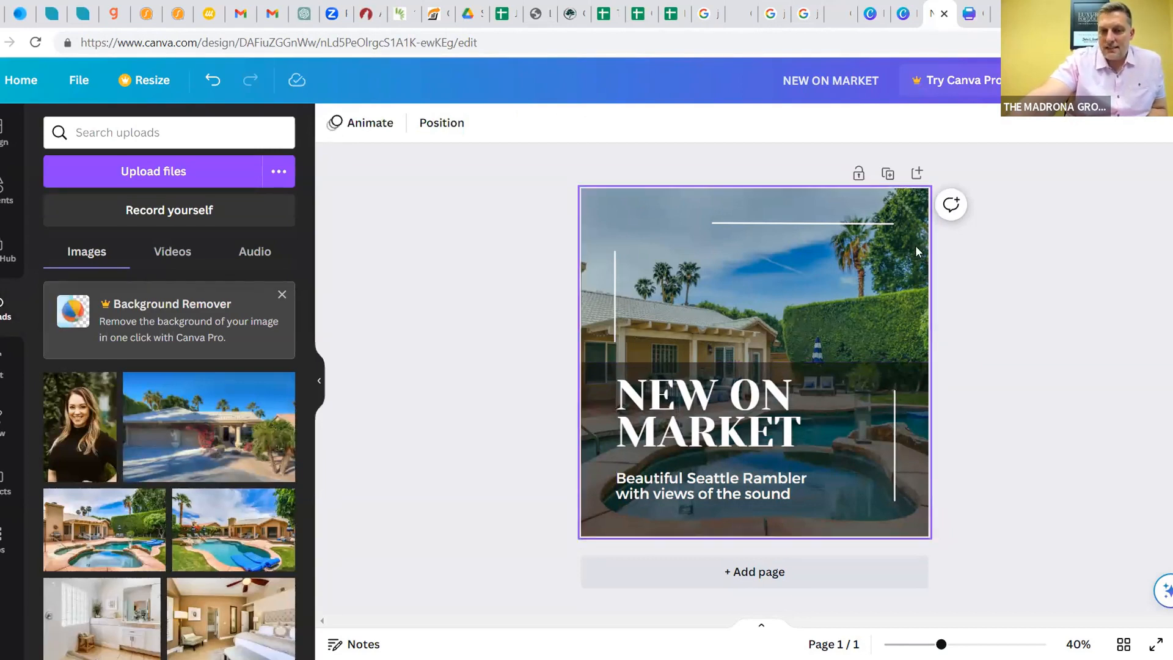
# Change the font of the whole NEW ON MARKET heading to Helvetica World and deselect the text
pyautogui.click(692, 418)
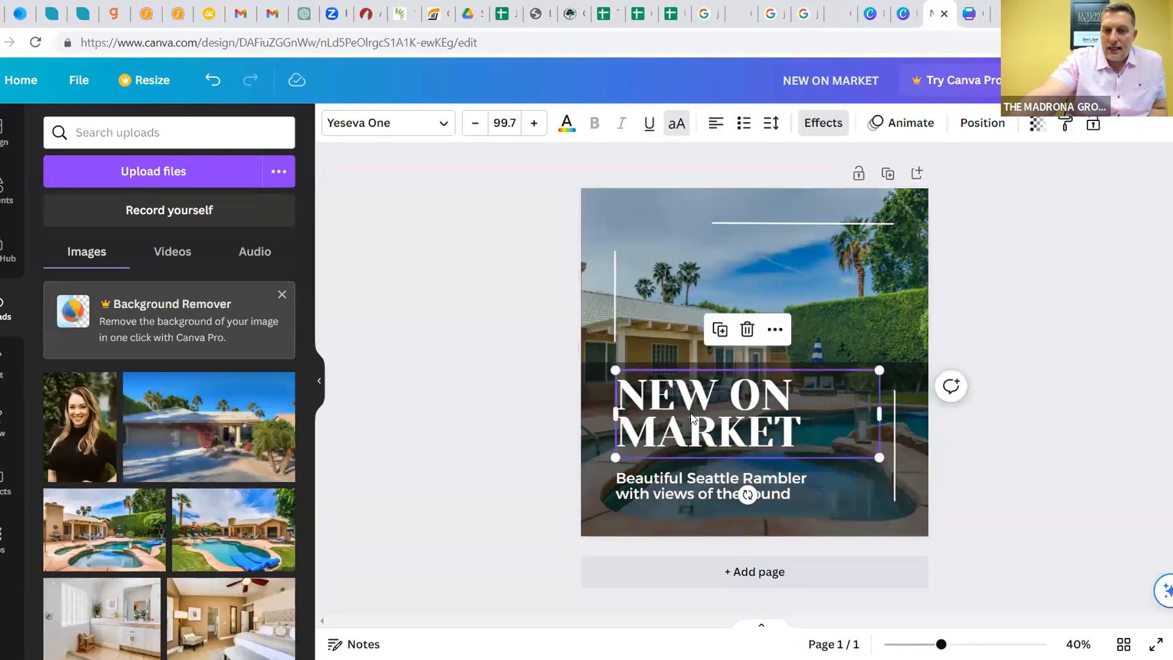
pyautogui.click(763, 437)
pyautogui.hotkey('ctrl', 'a')
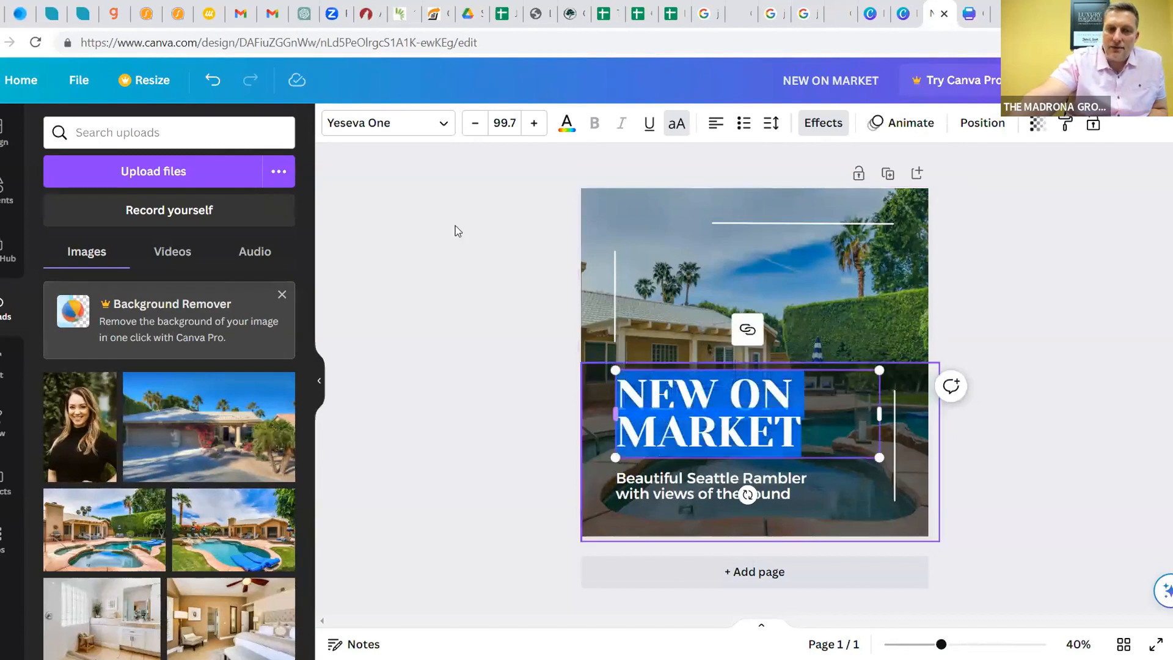
pyautogui.click(455, 128)
pyautogui.scroll(-10, 122, 380)
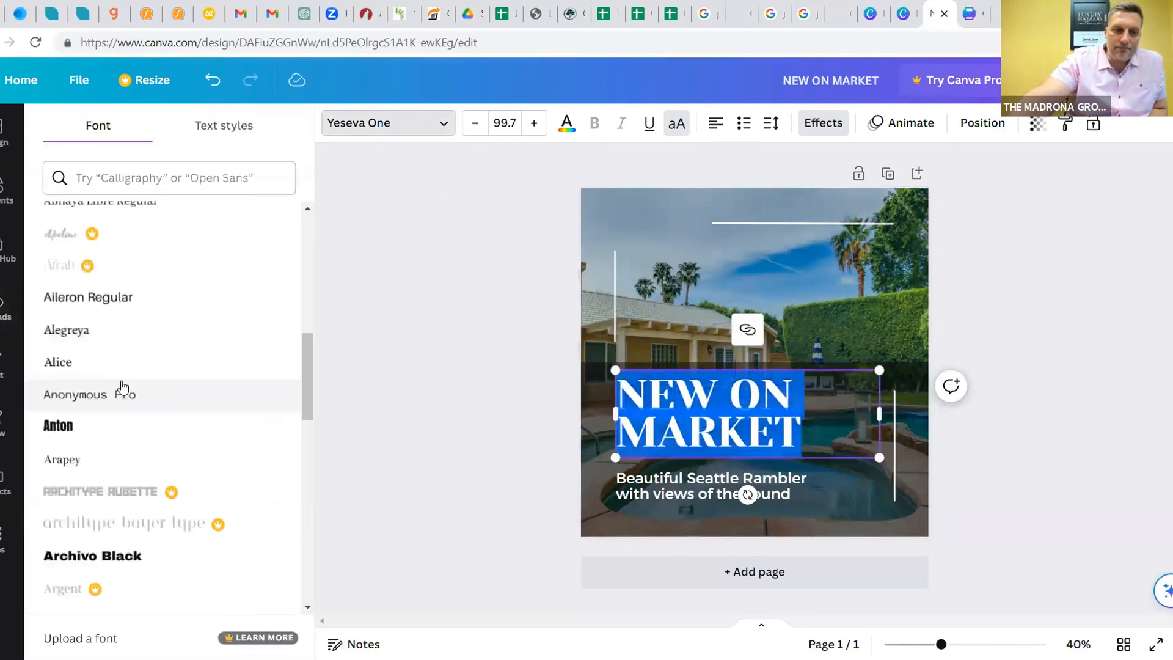
pyautogui.scroll(-10, 119, 383)
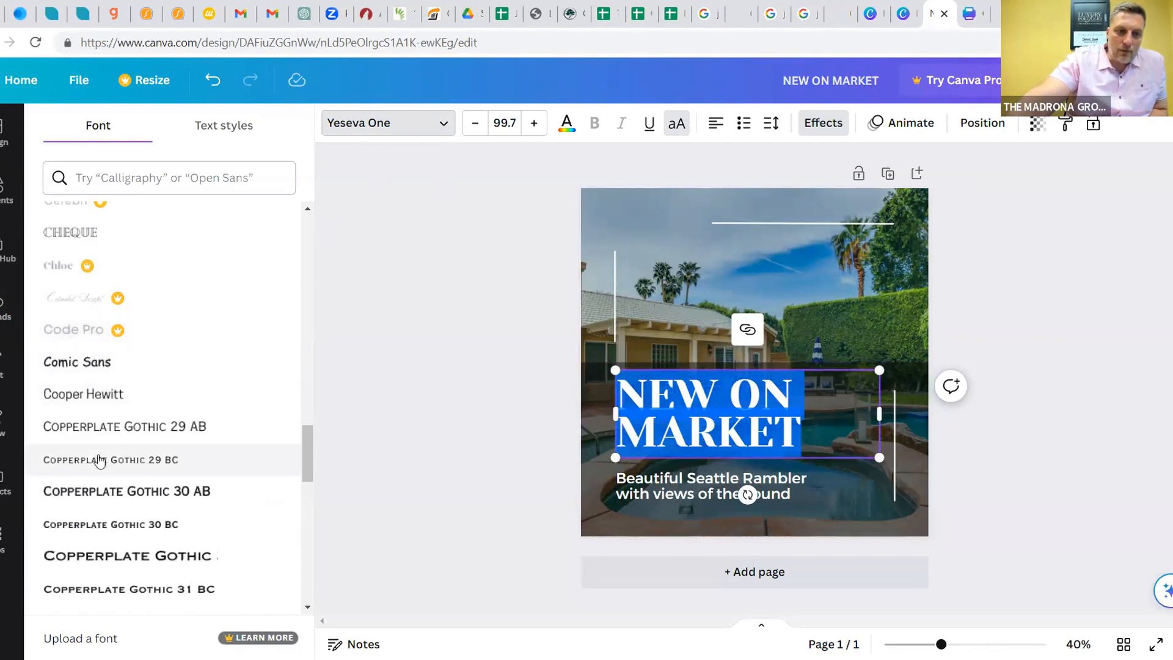
pyautogui.scroll(-8, 114, 390)
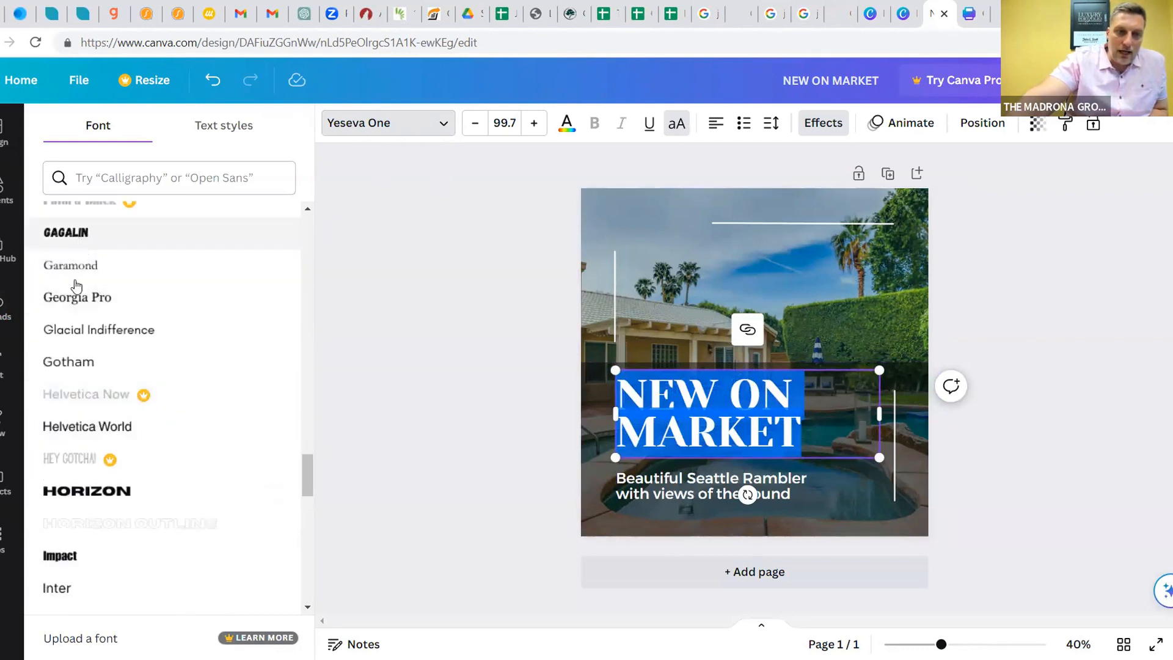
pyautogui.scroll(-3, 74, 367)
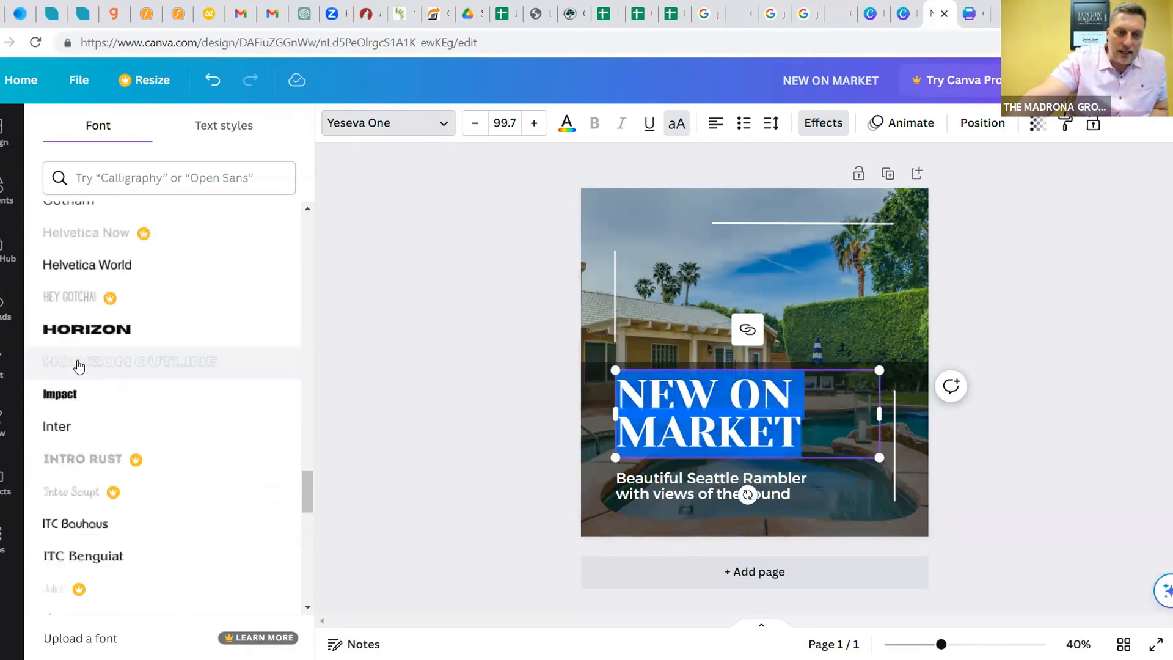
pyautogui.click(91, 268)
pyautogui.press('Escape')
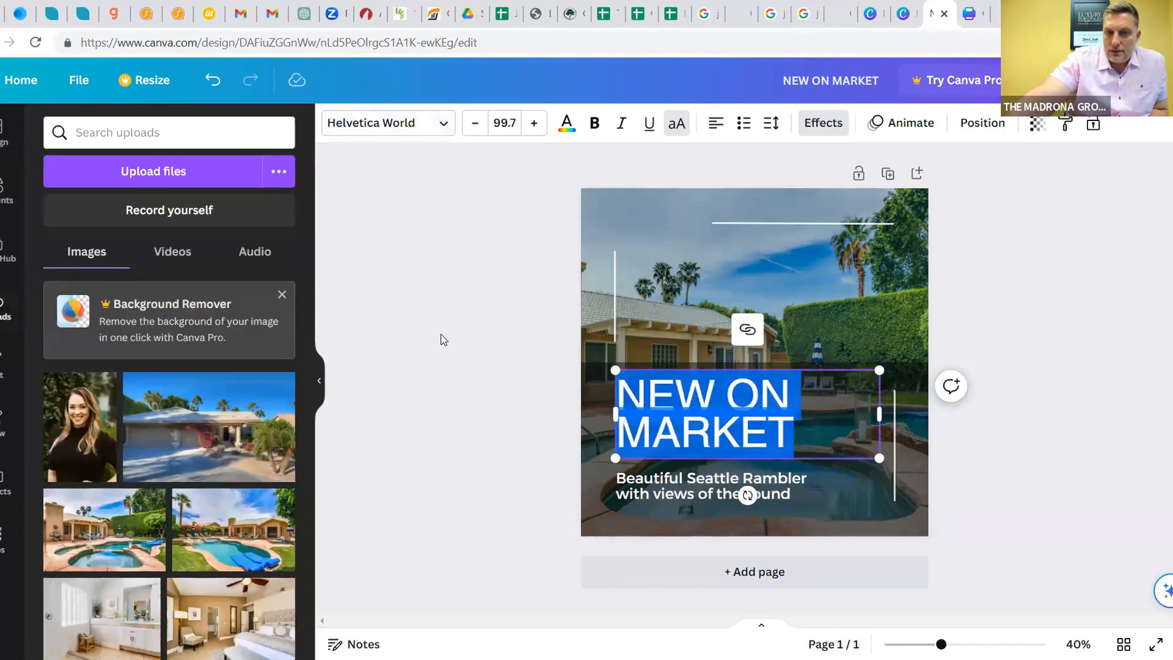
pyautogui.click(400, 334)
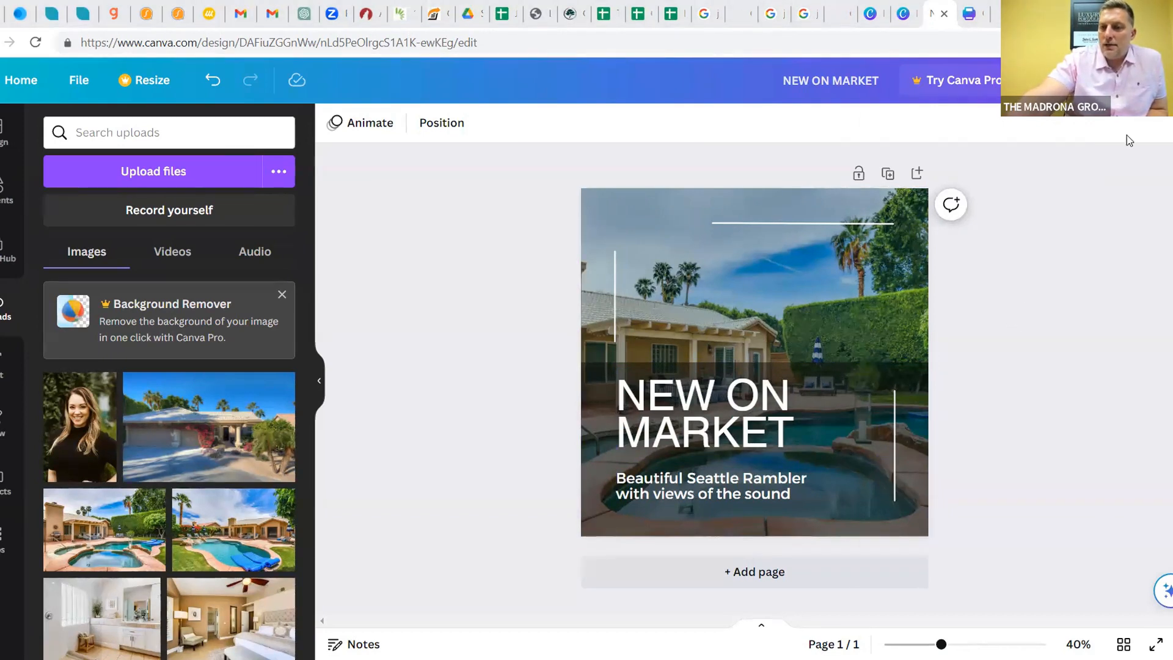
# Export the design as a JPG, cancel saving the file, and dismiss the download notice
pyautogui.click(1141, 80)
pyautogui.click(944, 480)
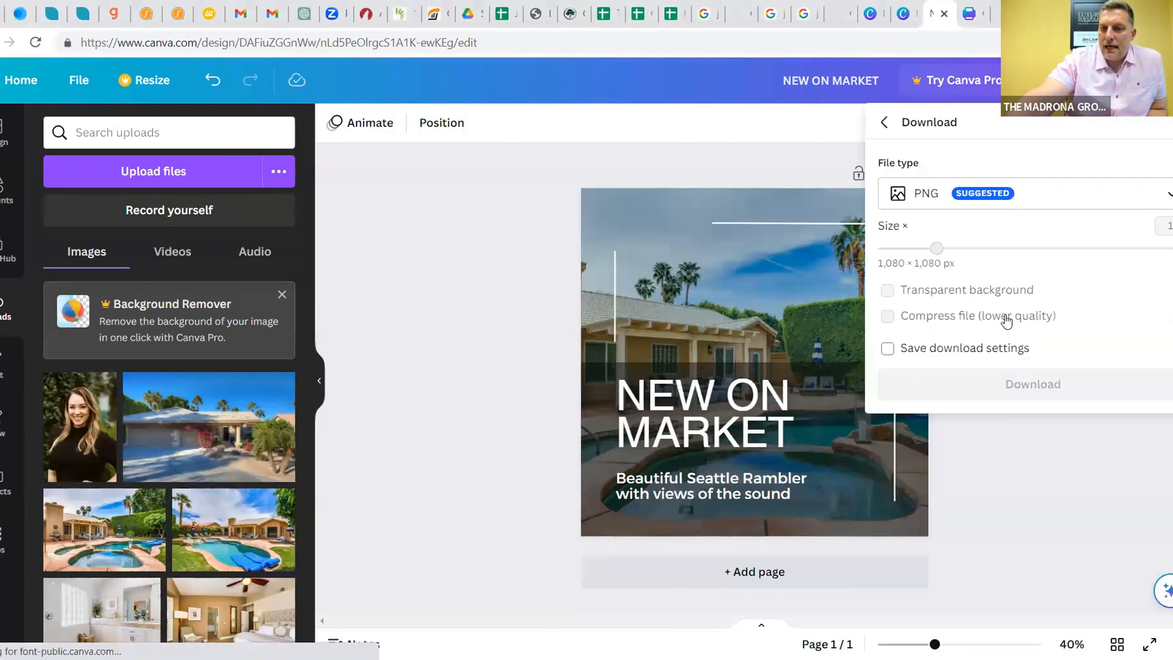
pyautogui.click(923, 194)
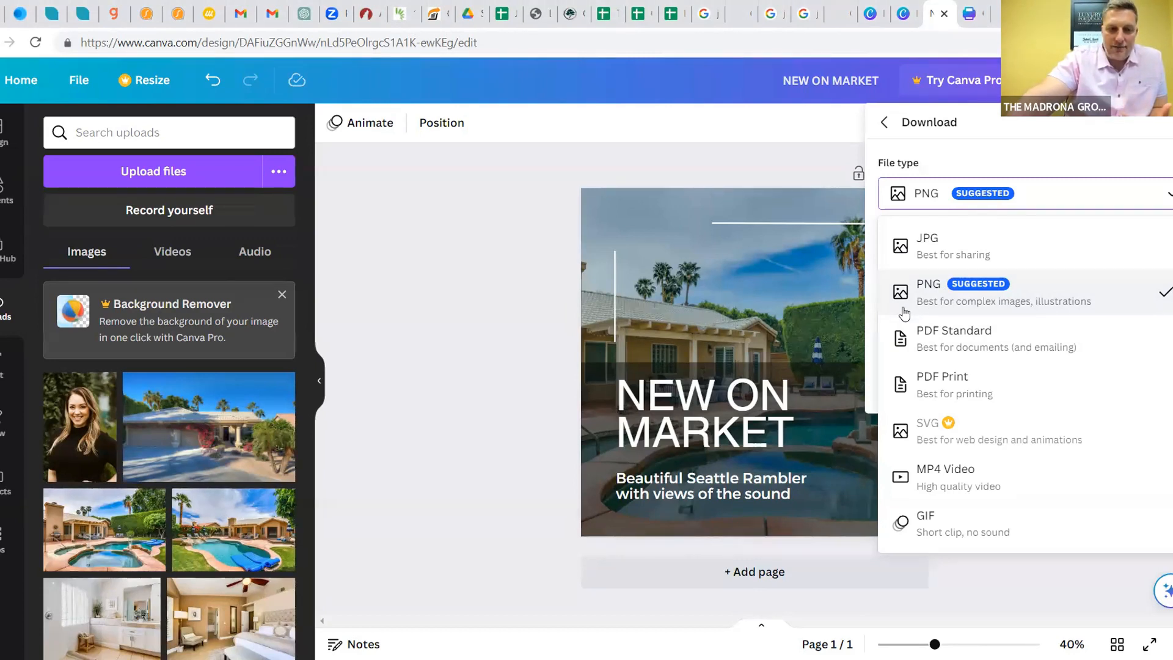
pyautogui.click(936, 245)
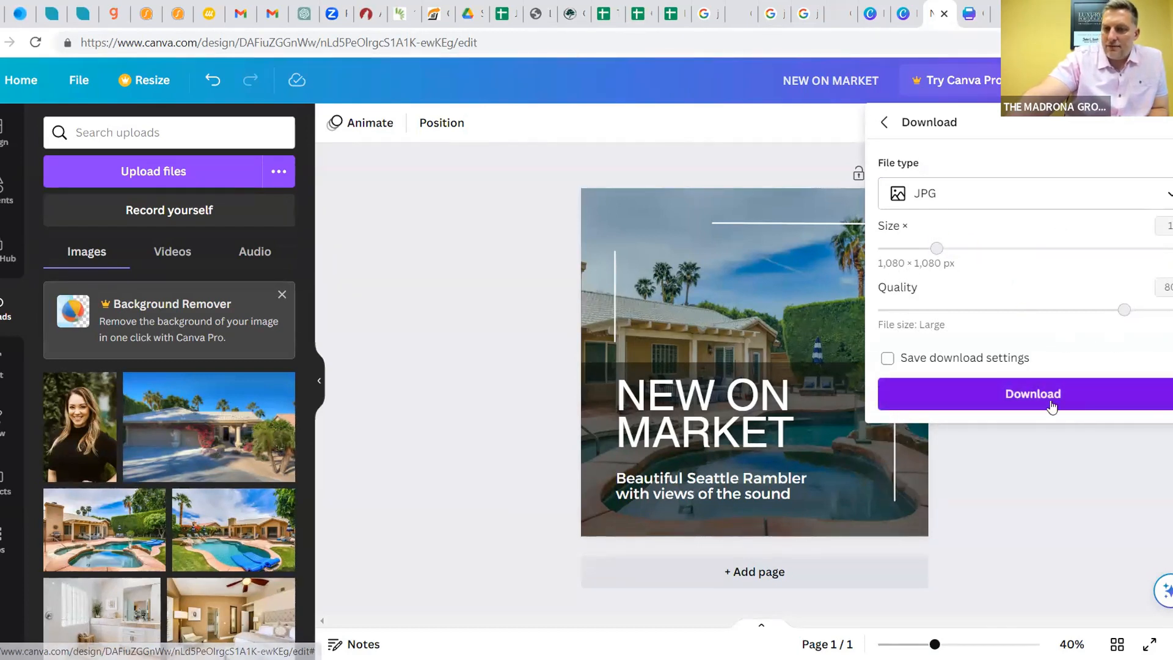
pyautogui.click(1031, 395)
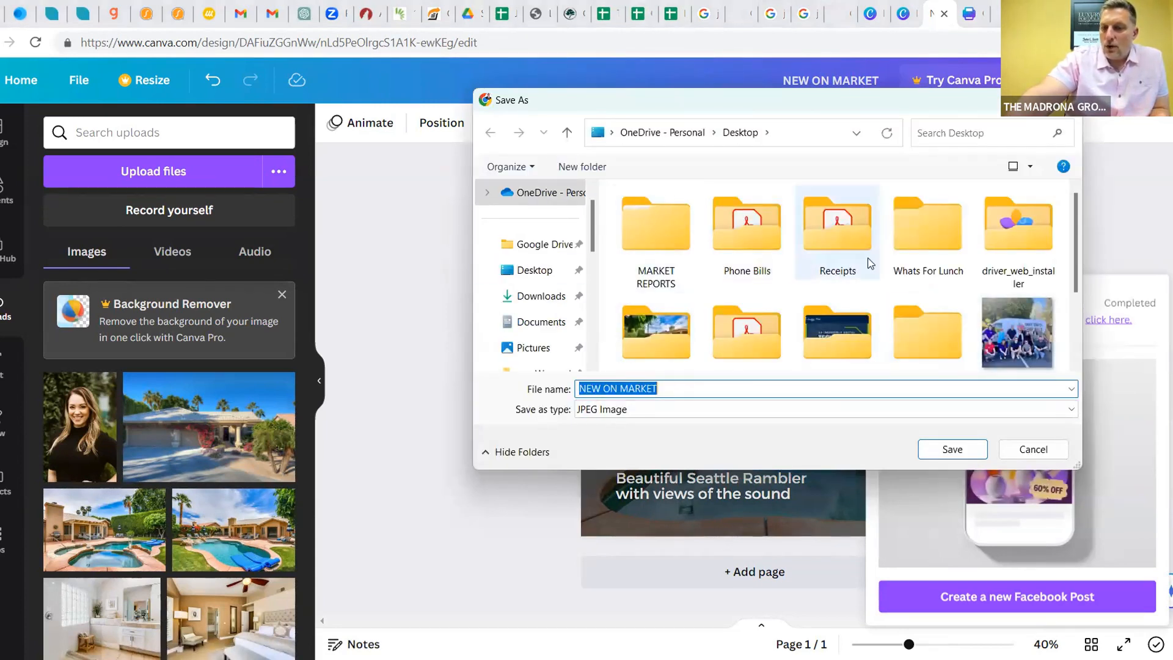
pyautogui.click(1017, 454)
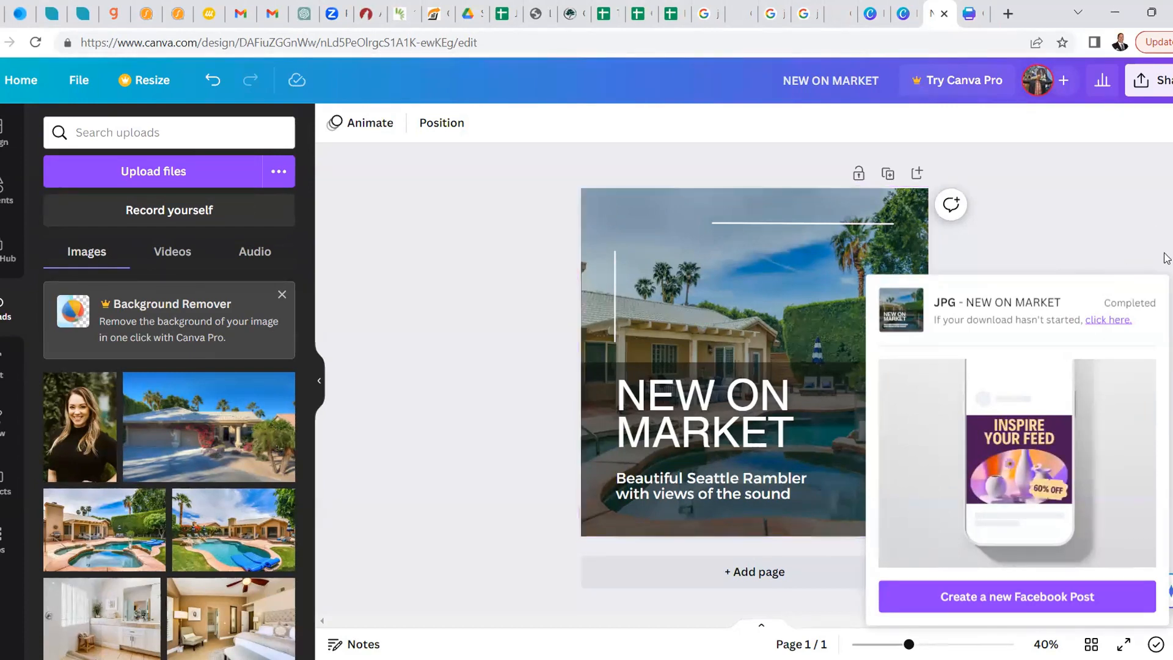
pyautogui.click(1120, 197)
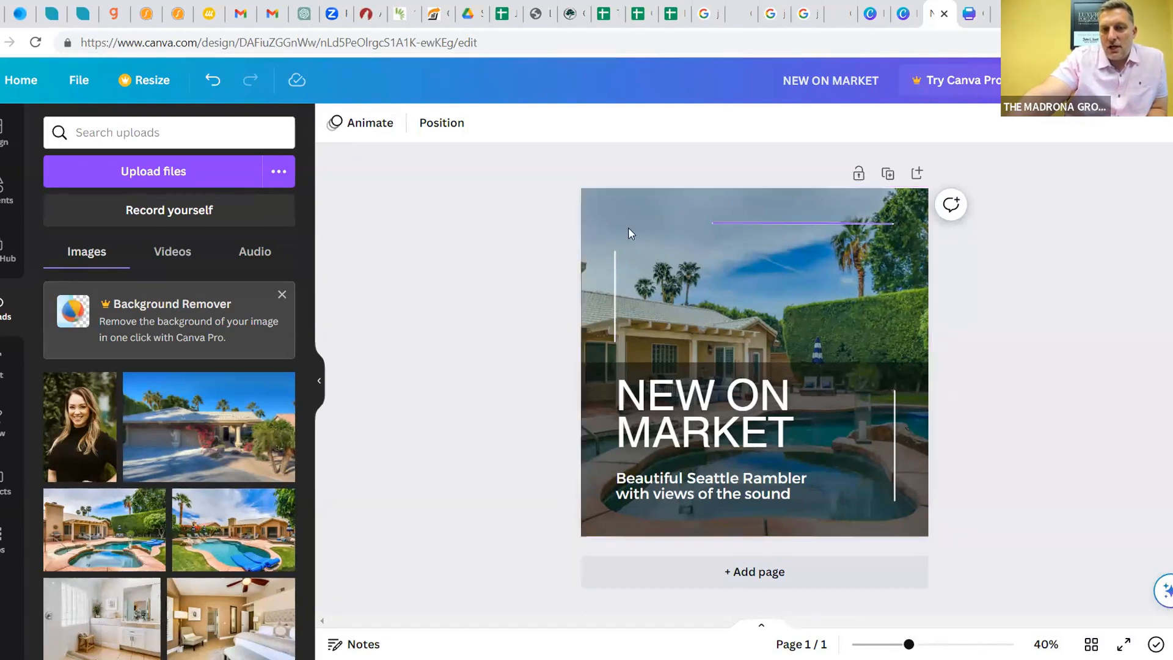
# Upload the logo file "JLS TMG - Horizontal_Trans BG_black" from the LOGOS folder
pyautogui.click(141, 175)
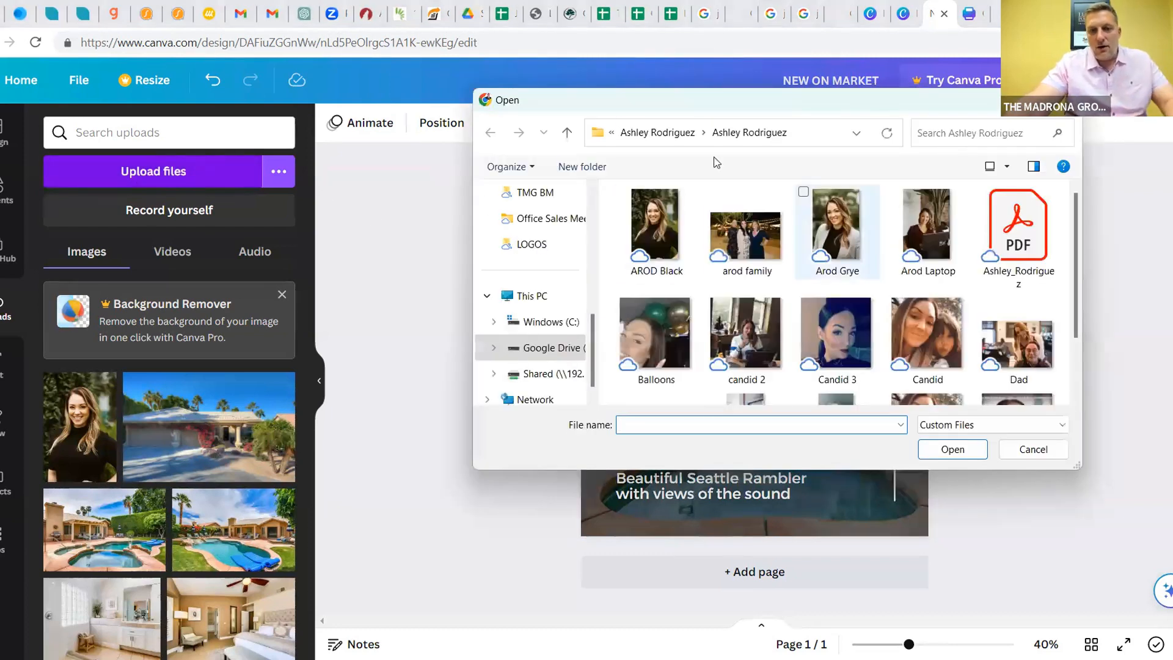
pyautogui.click(654, 133)
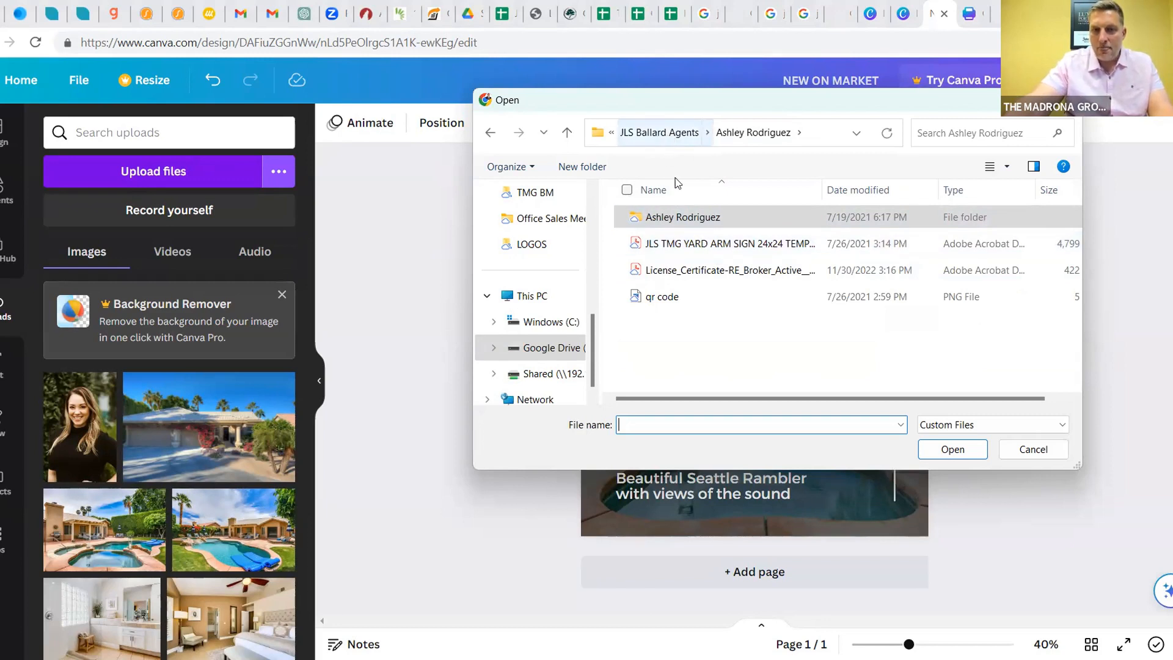
pyautogui.click(668, 142)
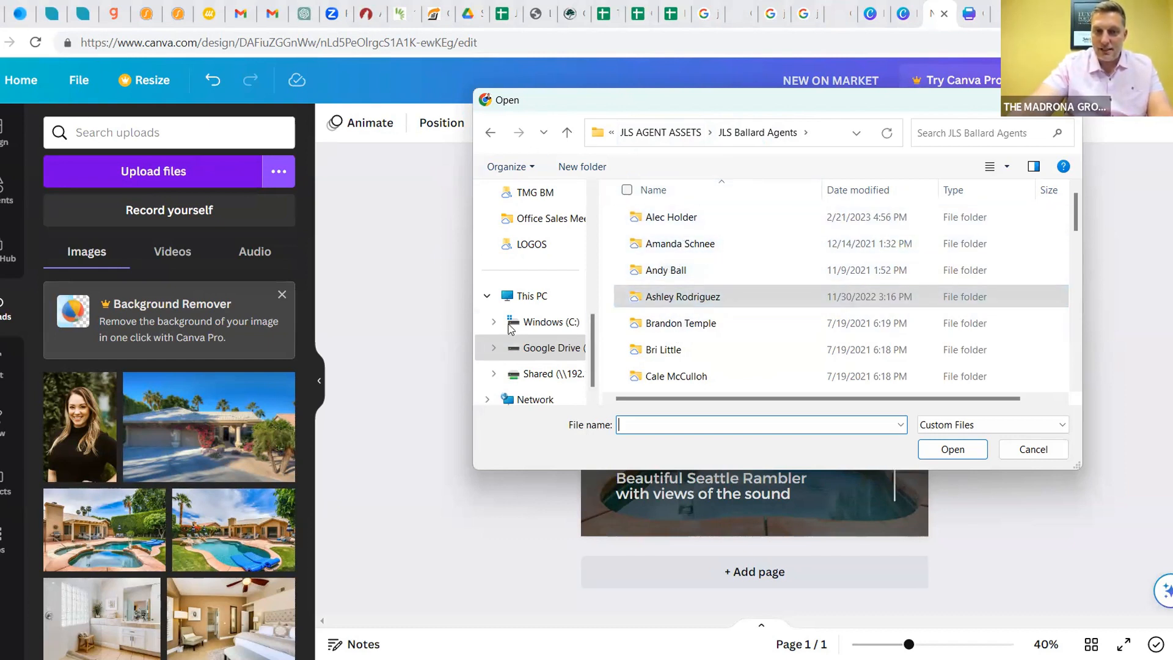
pyautogui.click(533, 244)
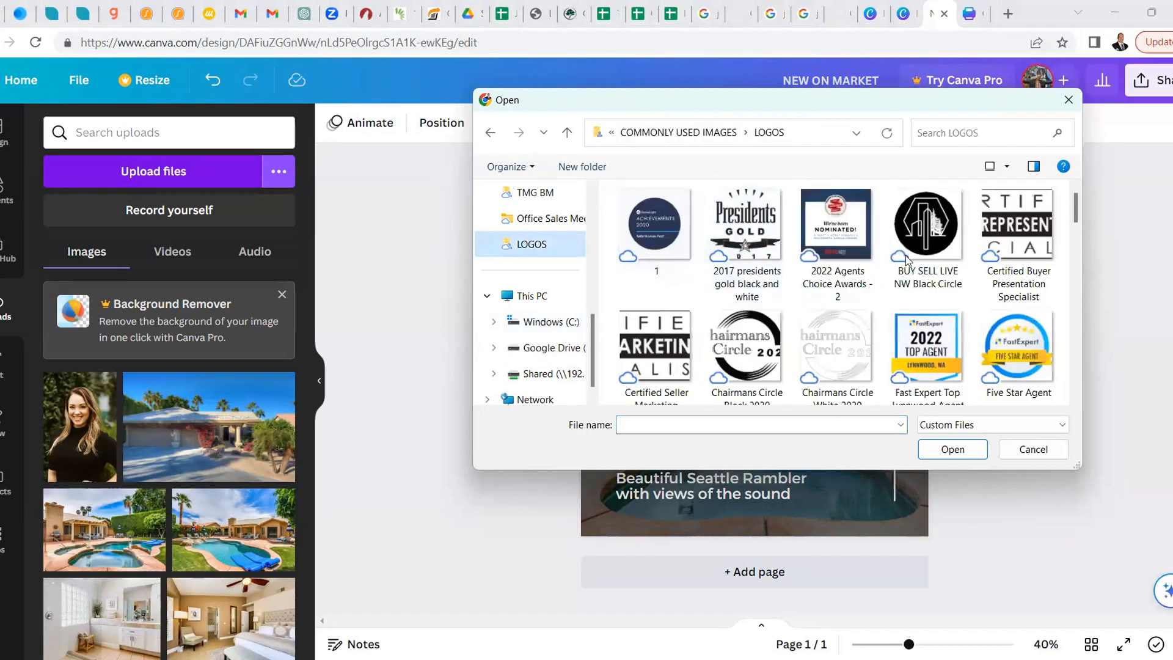
pyautogui.scroll(-5, 878, 251)
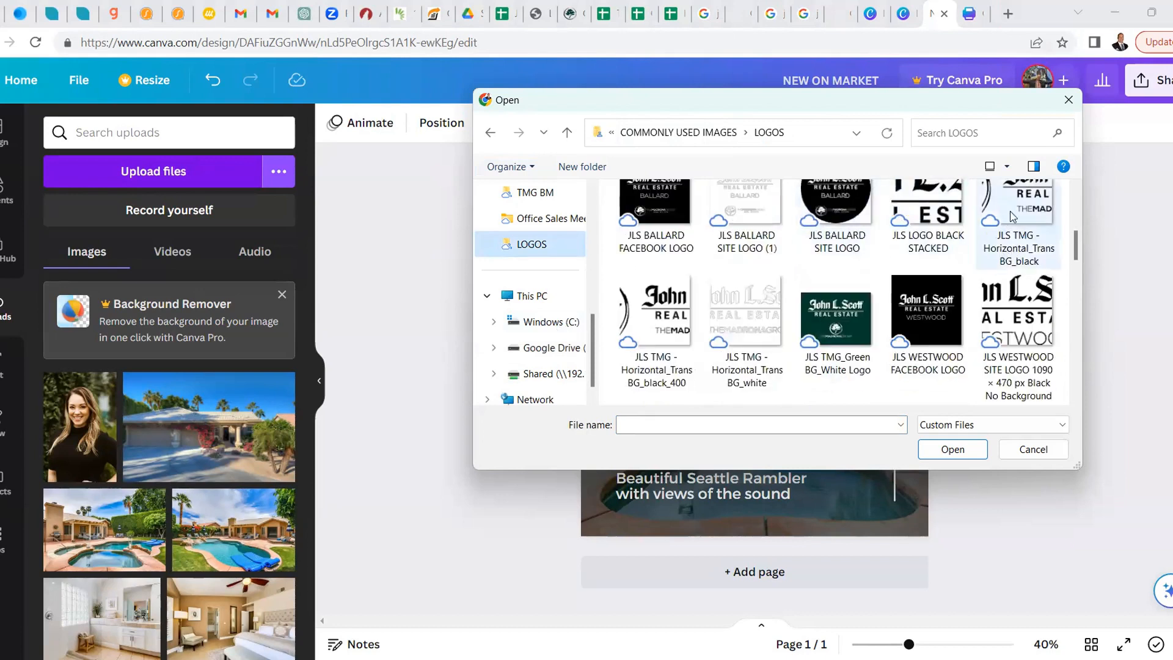
pyautogui.click(1010, 217)
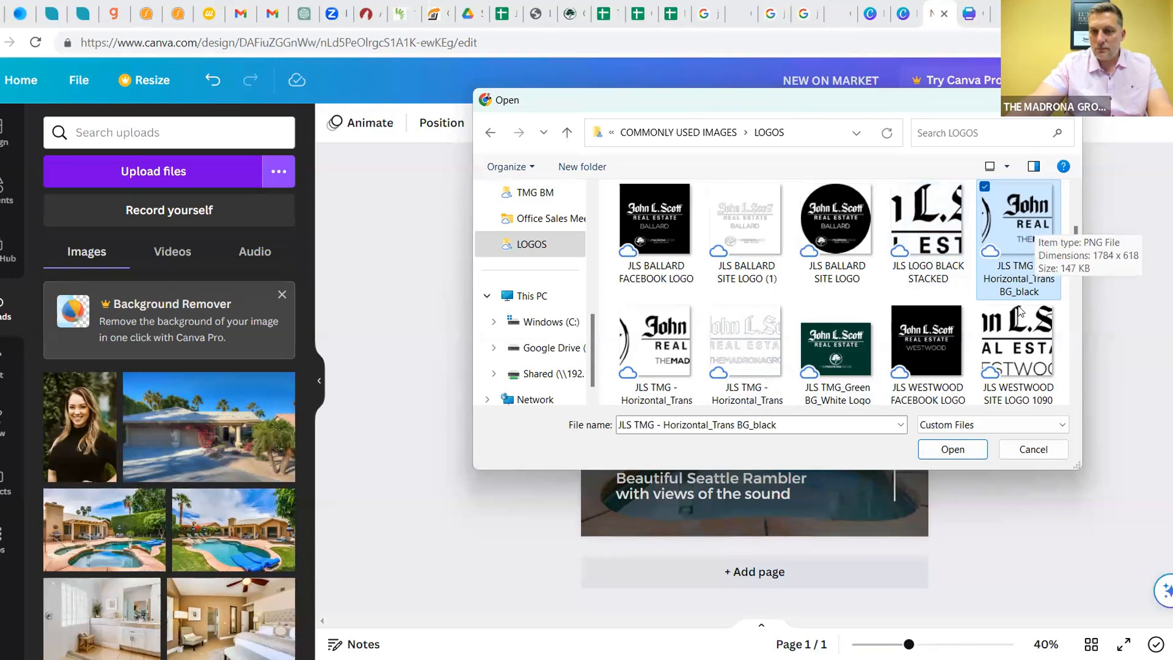
pyautogui.click(951, 455)
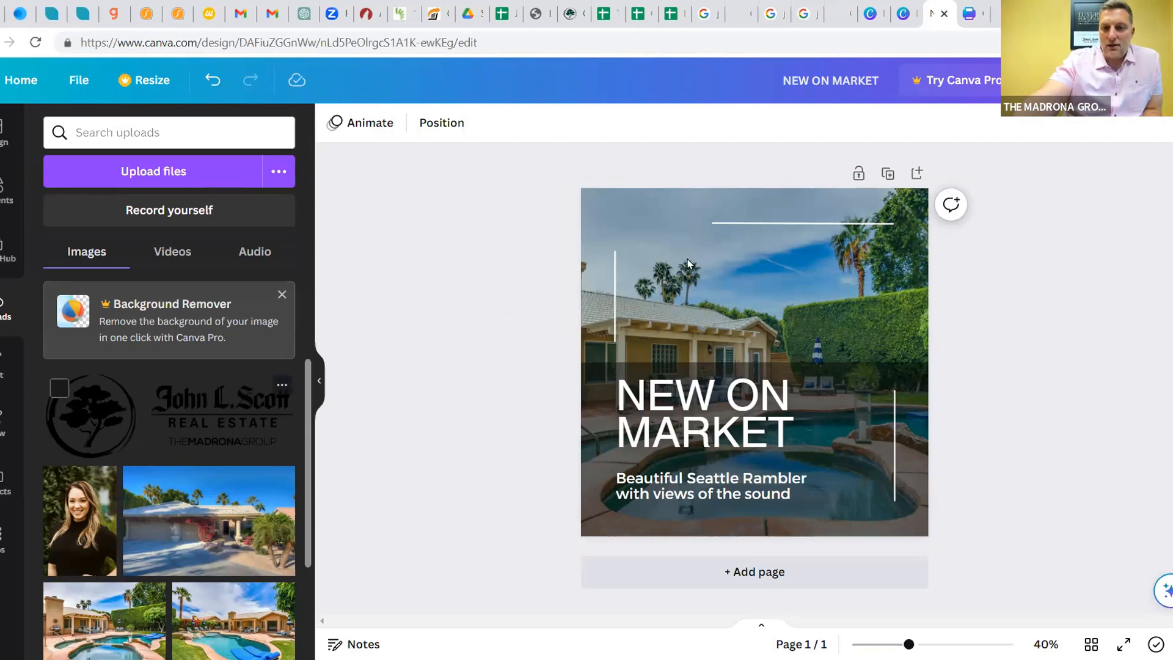
# Try the black logo at a small size in the post's upper-left corner, aligned with the heading, and delete it
pyautogui.moveTo(867, 314); pyautogui.dragTo(700, 257)
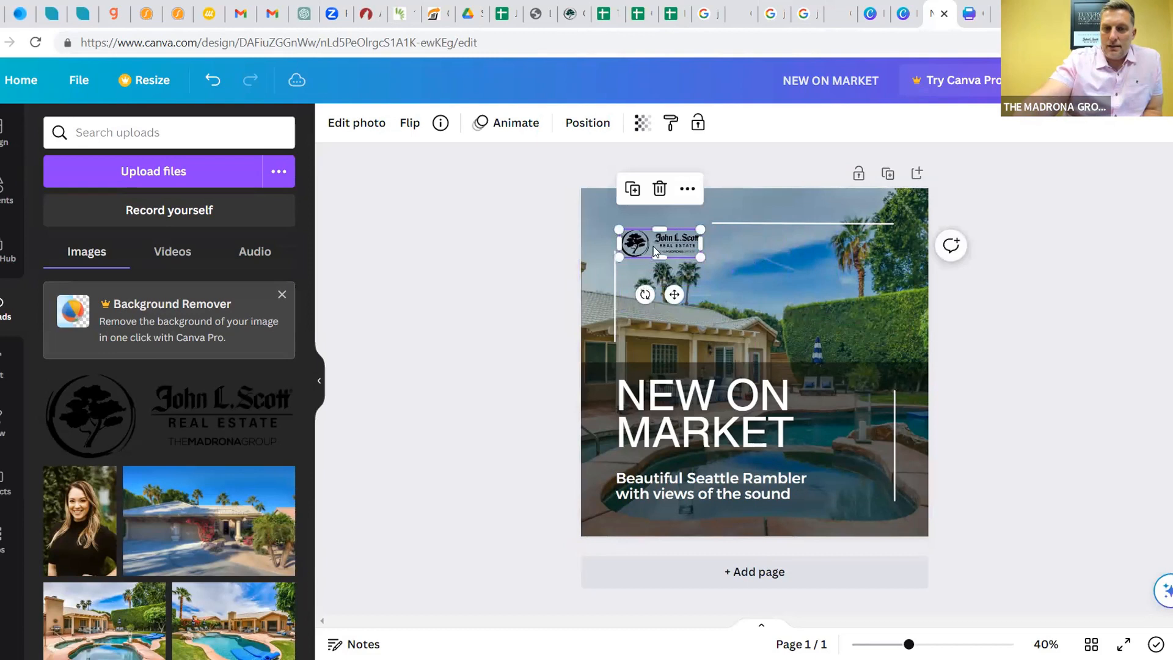
pyautogui.moveTo(633, 243); pyautogui.dragTo(632, 227)
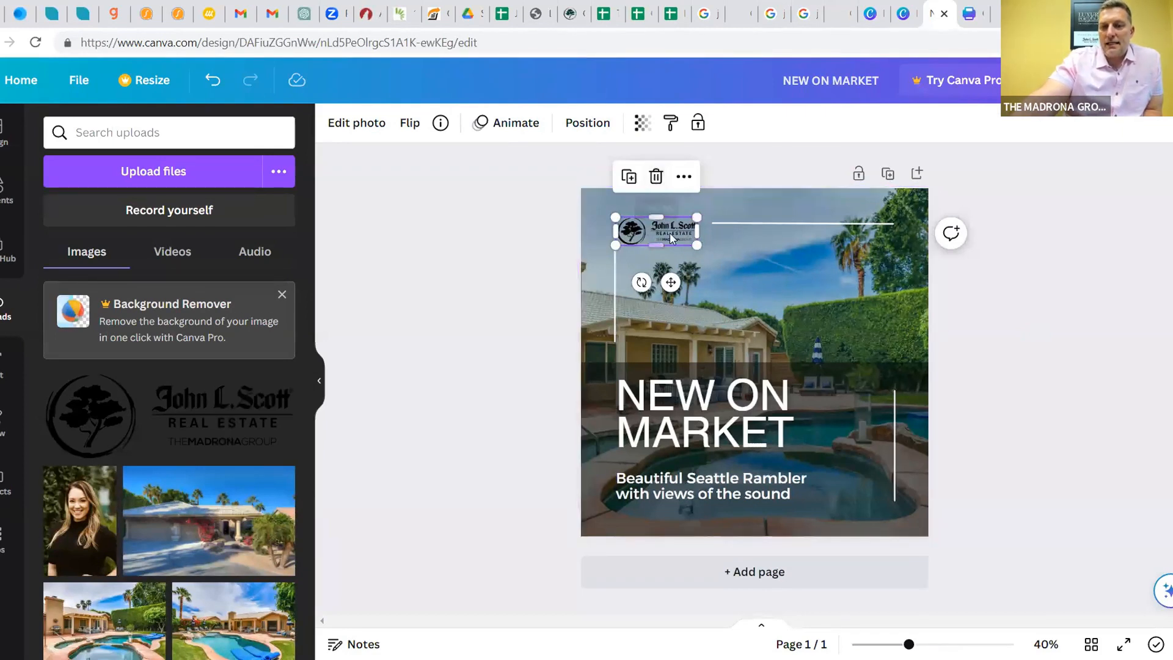
pyautogui.click(504, 238)
pyautogui.click(667, 228)
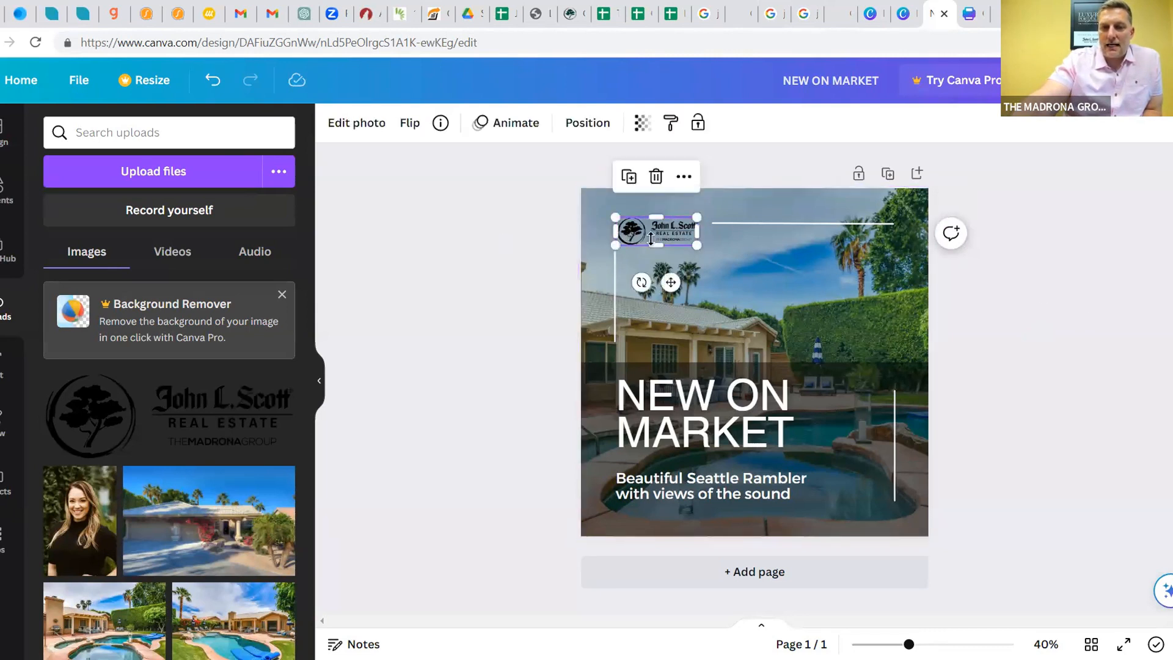
pyautogui.click(657, 176)
# Upload the white logo file "JLS TMG - Horizontal_Trans BG_white" from the LOGOS folder
pyautogui.click(171, 171)
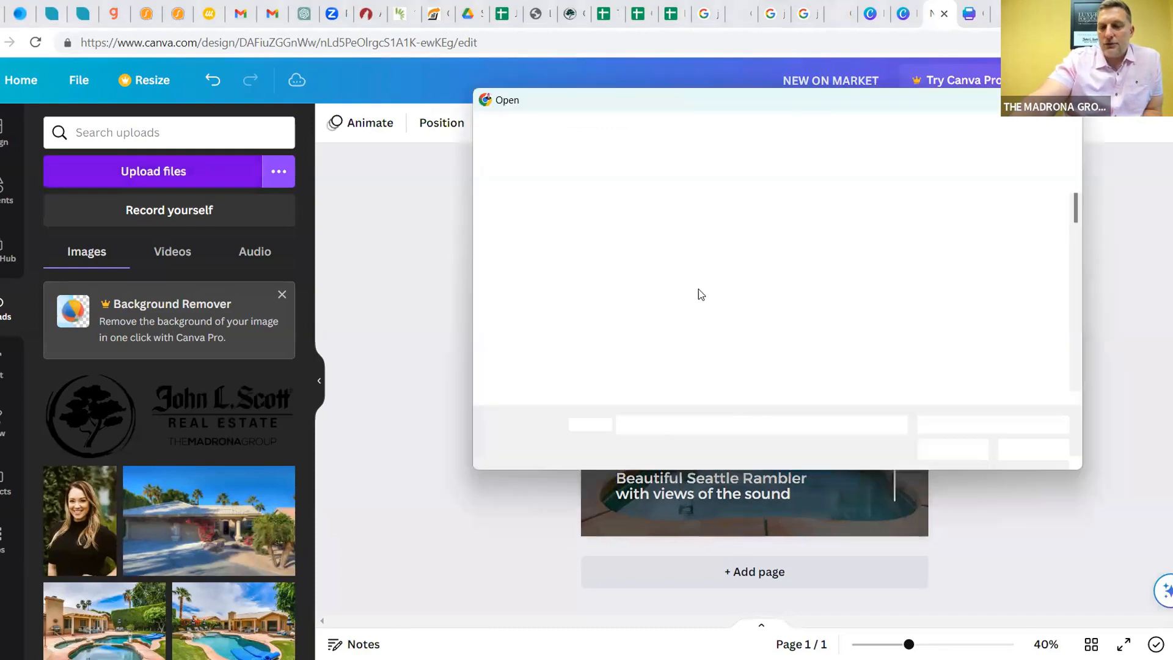
pyautogui.scroll(-8, 843, 299)
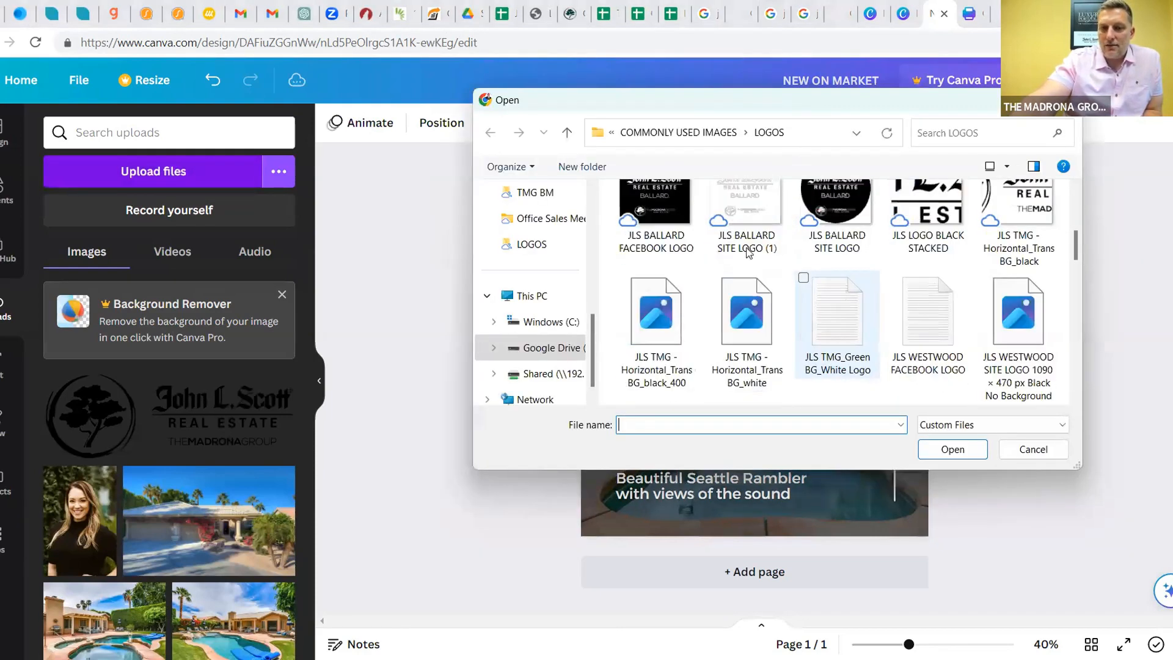
pyautogui.click(749, 313)
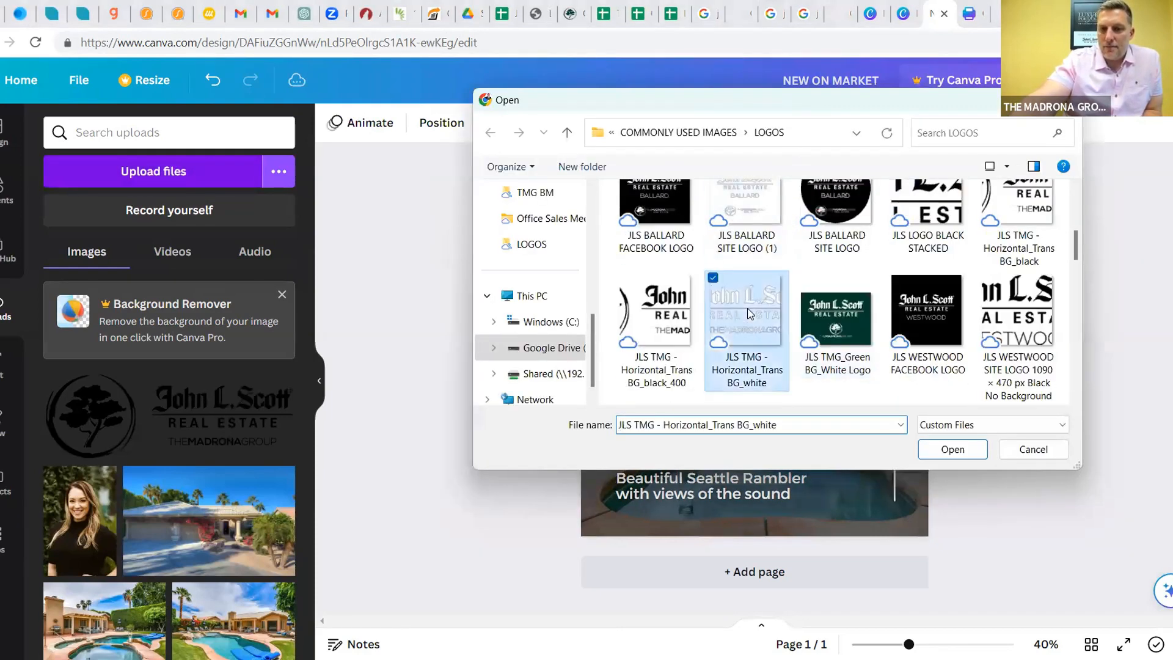
pyautogui.click(940, 458)
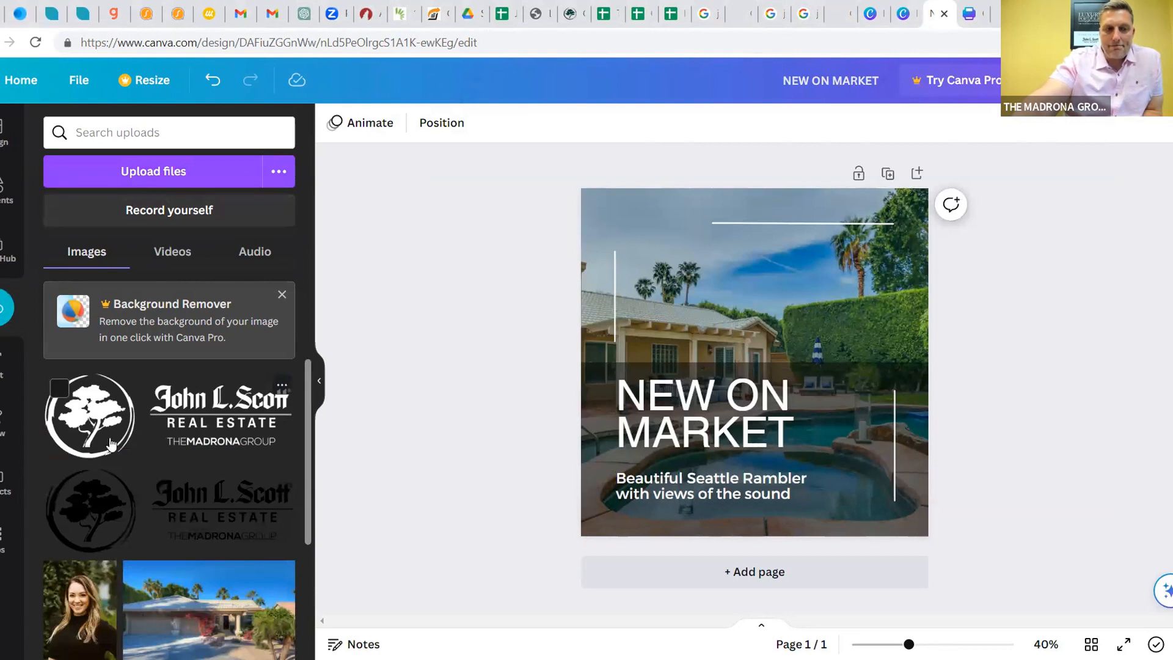
# Add the white John L. Scott logo to the post at a small size in the upper-left corner, aligned with the heading
pyautogui.moveTo(93, 408); pyautogui.dragTo(506, 288)
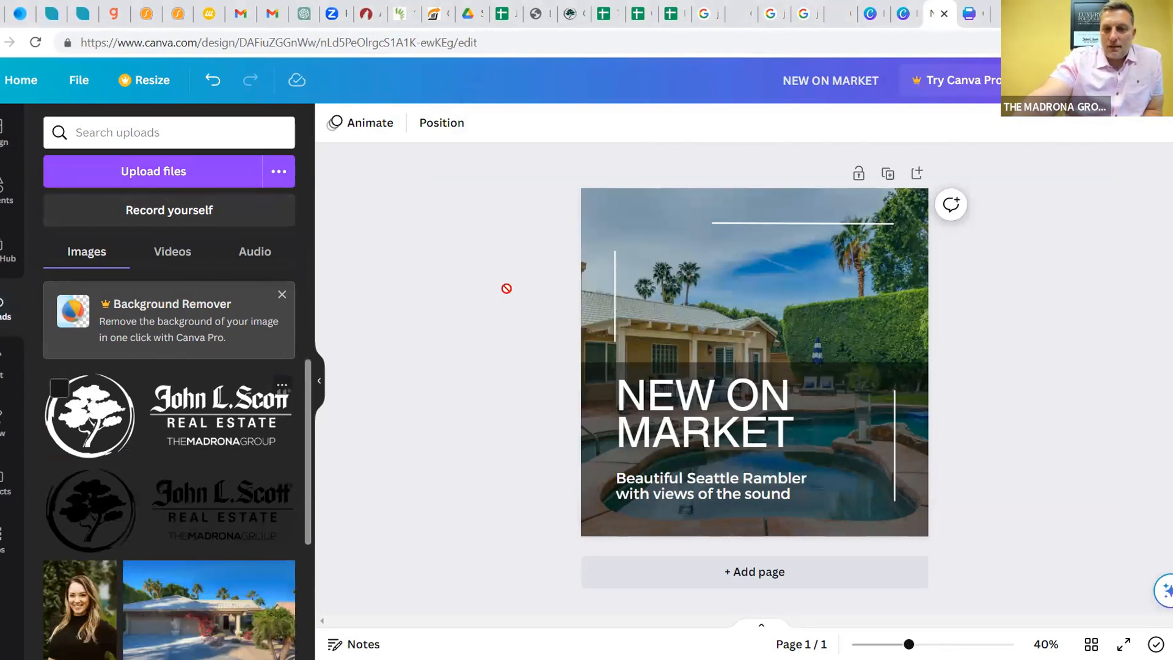
pyautogui.moveTo(647, 248); pyautogui.dragTo(727, 263)
pyautogui.moveTo(858, 312); pyautogui.dragTo(685, 247)
pyautogui.moveTo(611, 234); pyautogui.dragTo(632, 234)
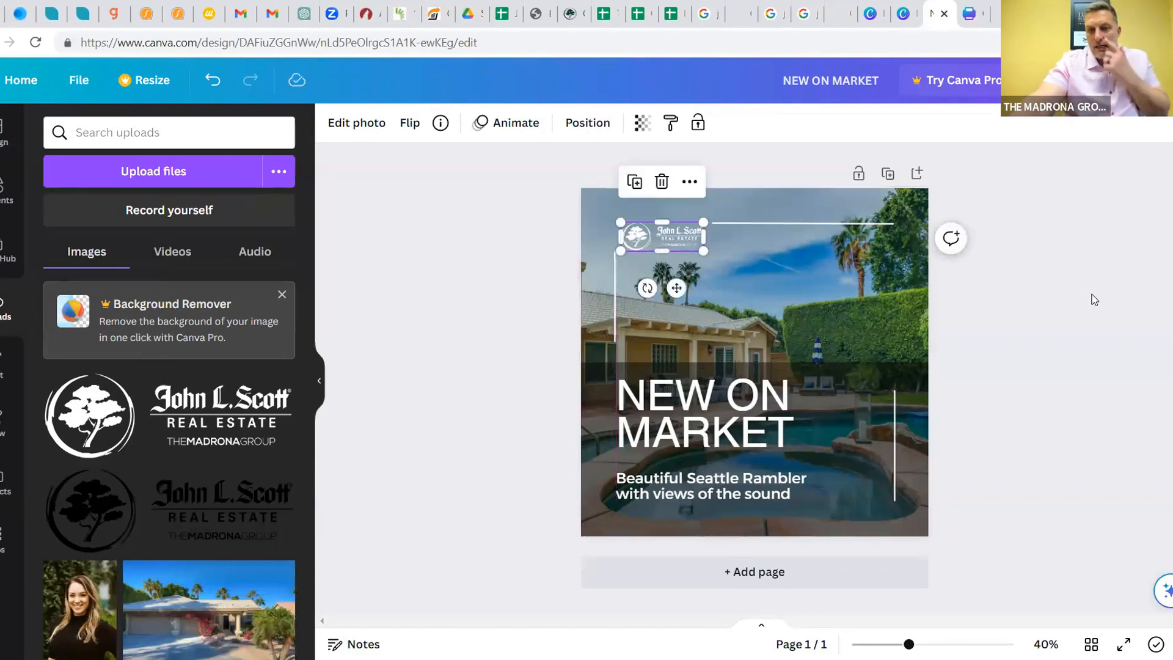
pyautogui.click(837, 313)
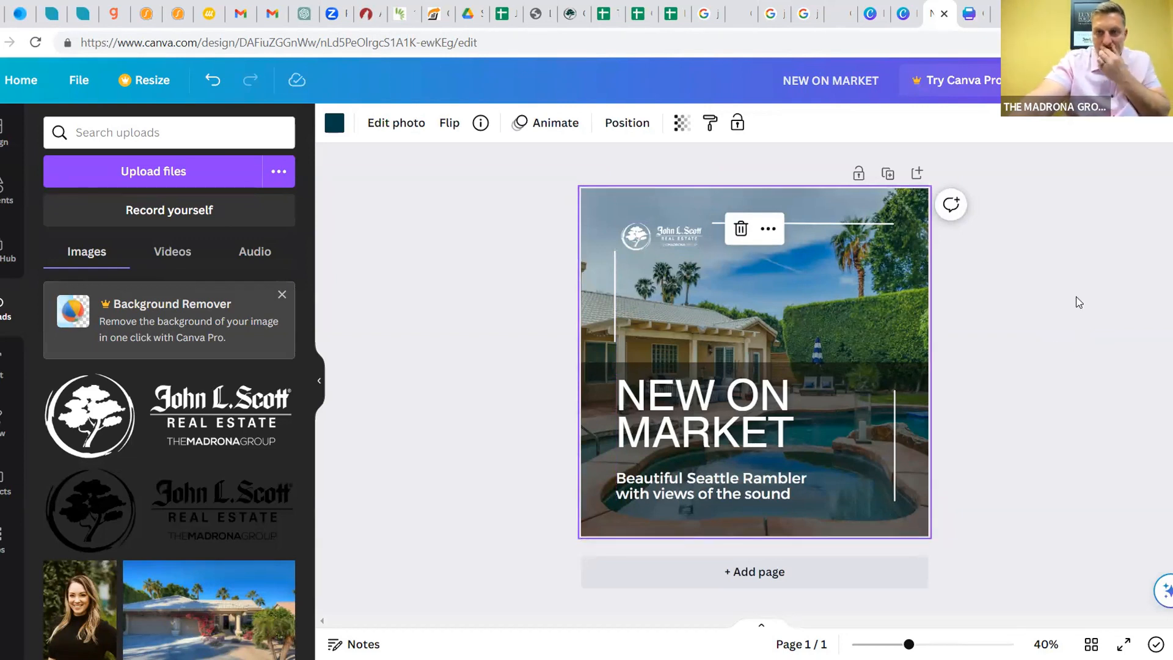
# Rename the design as "Just Listed Template 1"
pyautogui.click(812, 81)
pyautogui.moveTo(779, 80); pyautogui.dragTo(913, 84)
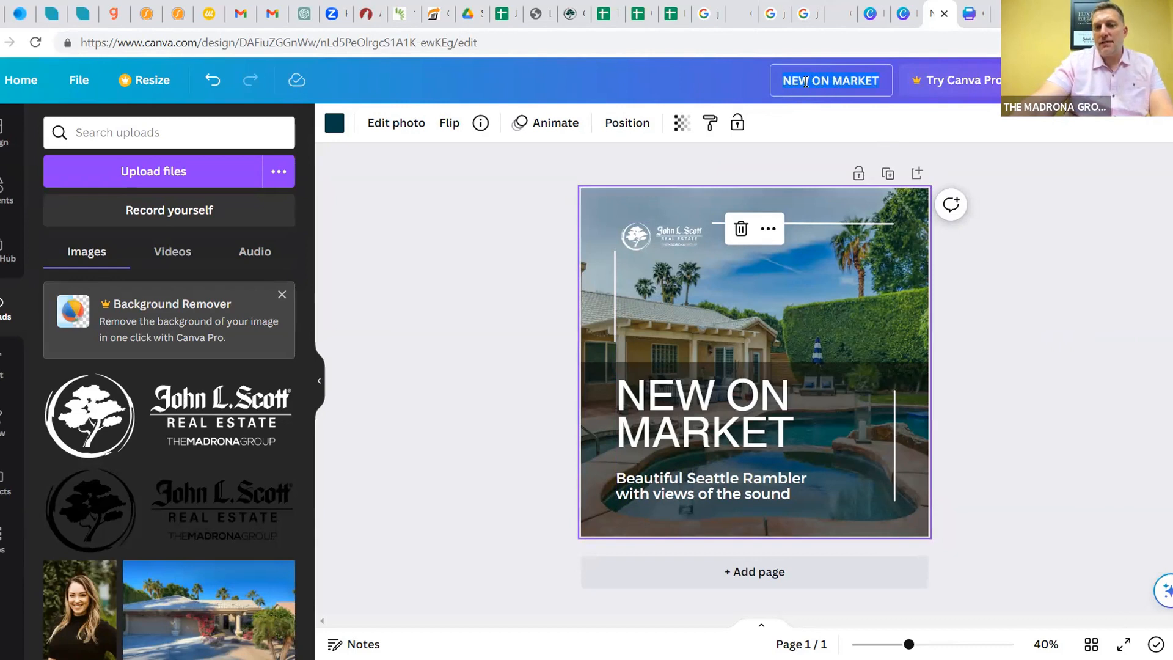
pyautogui.press('BackSpace')
pyautogui.write('NEW')
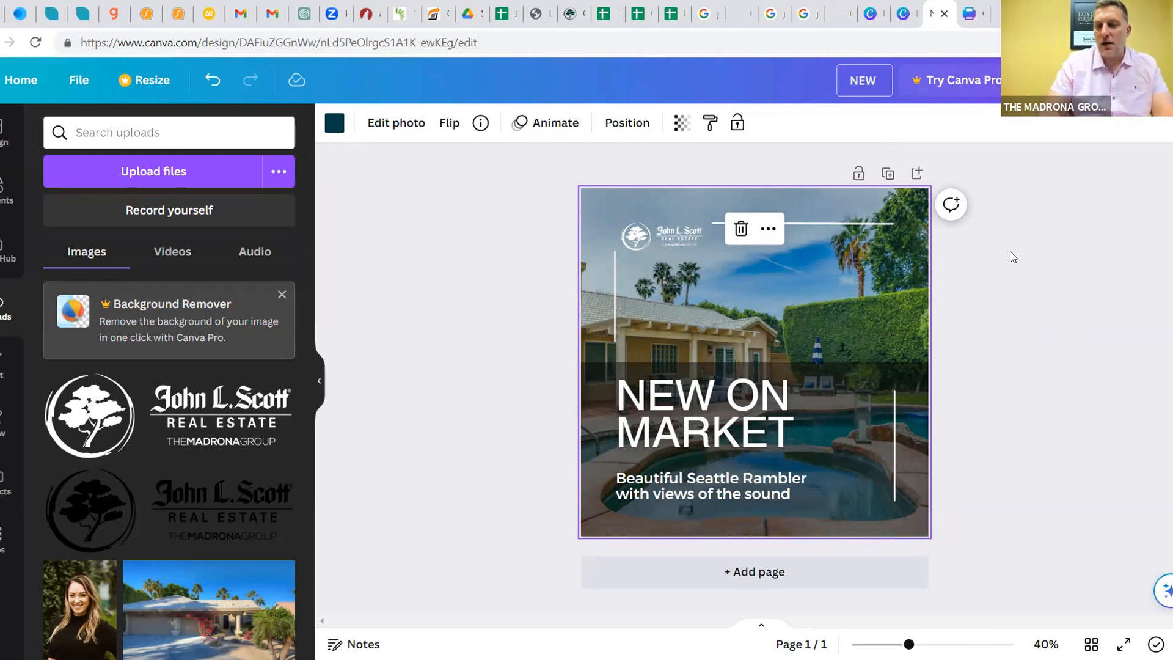
pyautogui.press('BackSpace')
pyautogui.press('BackSpace')
pyautogui.press('BackSpace')
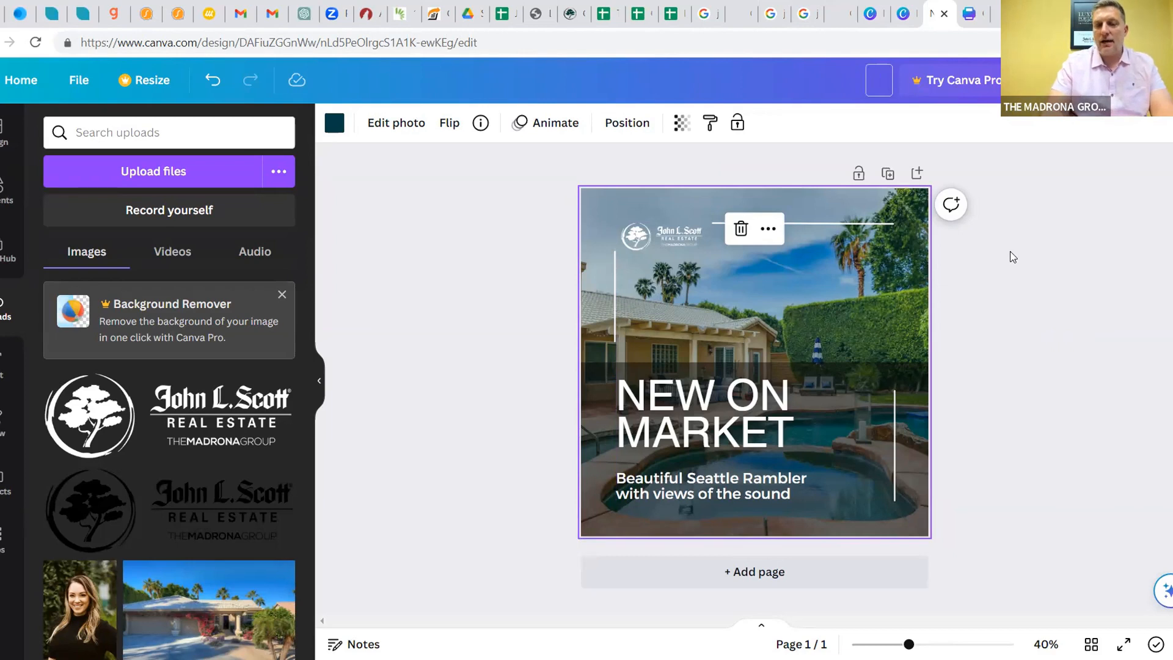
pyautogui.write('Jus')
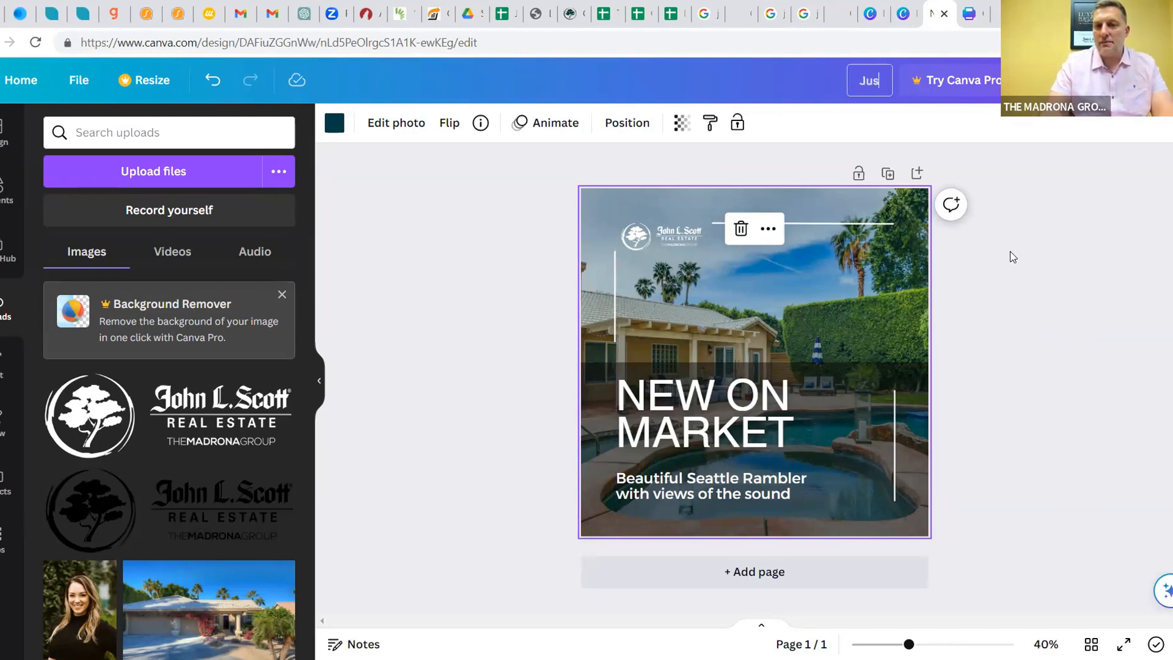
pyautogui.write('t Listed Te')
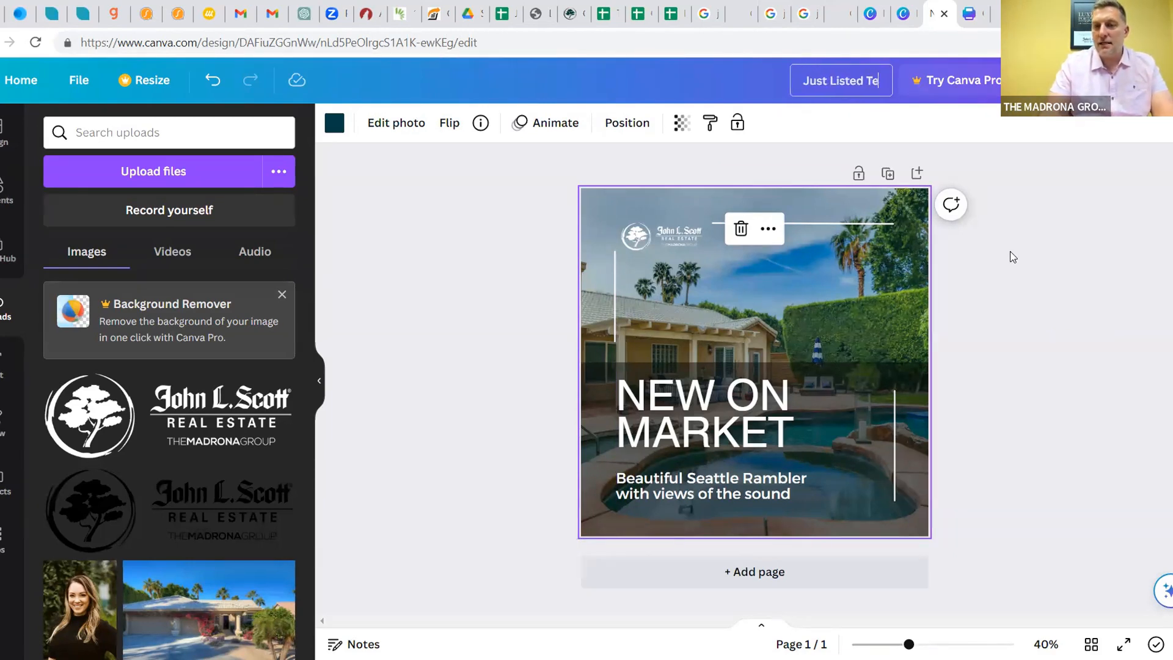
pyautogui.write('mplate 1')
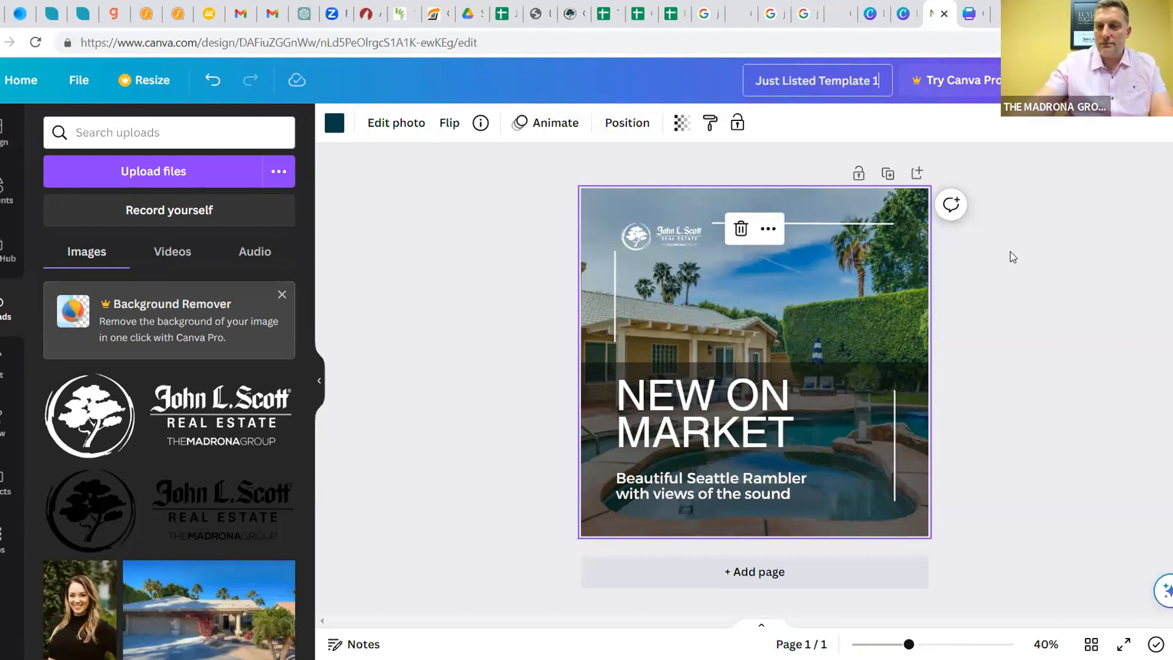
pyautogui.press('Return')
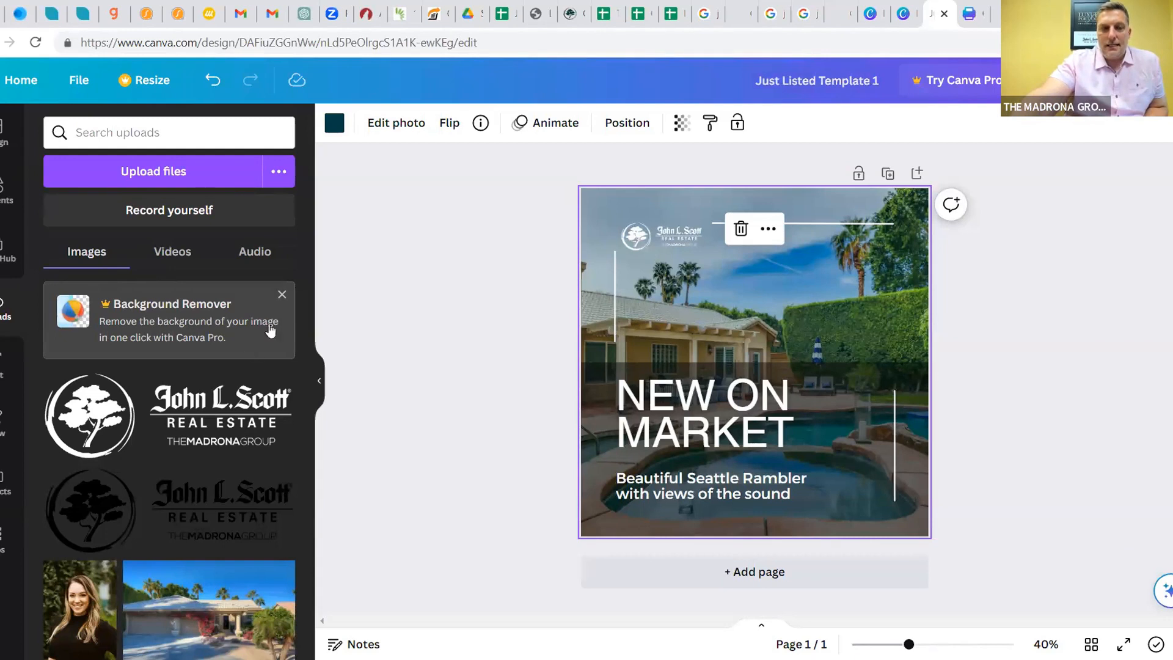
# Return to the home page and look over the recent designs and suggested formats
pyautogui.click(445, 247)
pyautogui.click(21, 80)
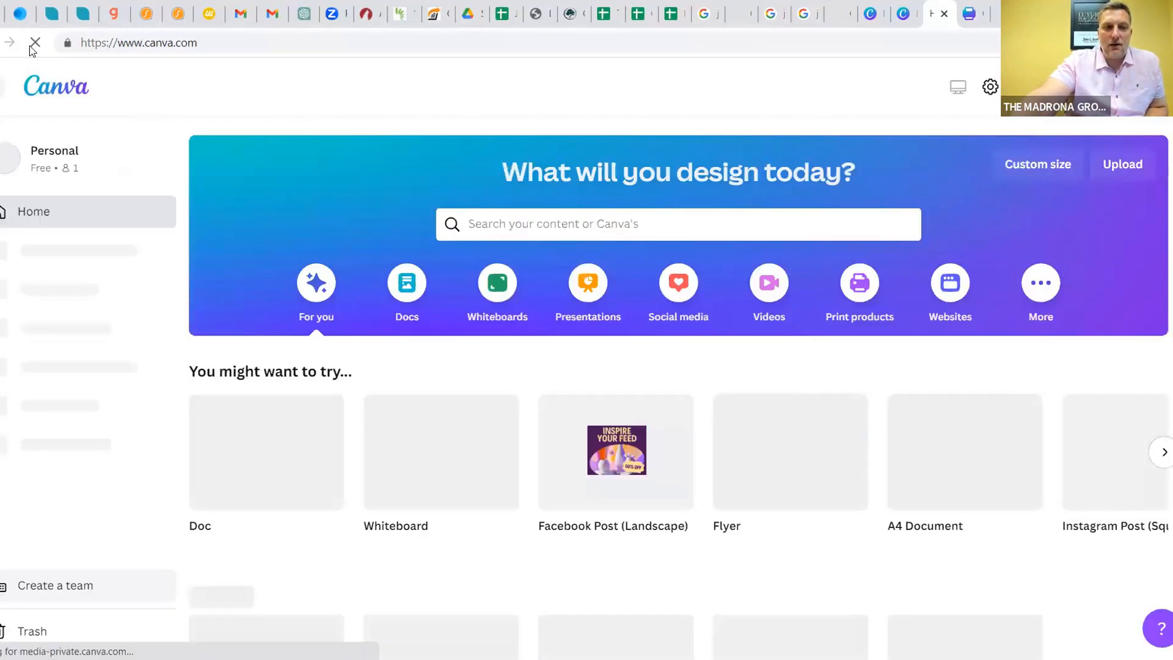
pyautogui.scroll(-4, 348, 345)
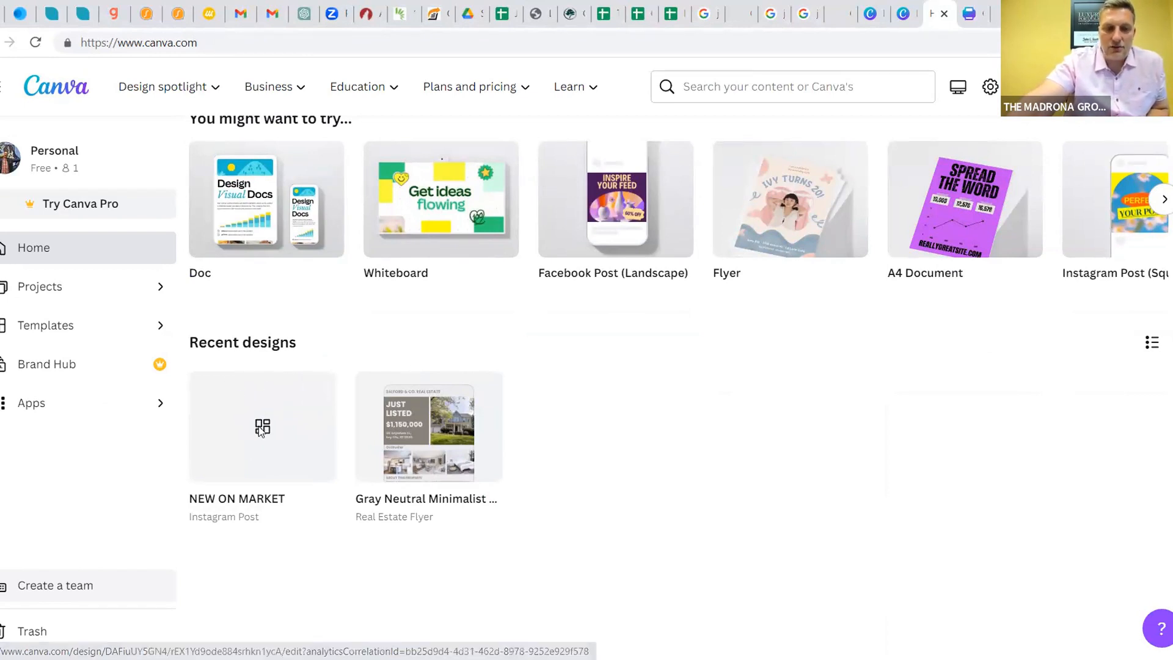
pyautogui.scroll(1, 259, 426)
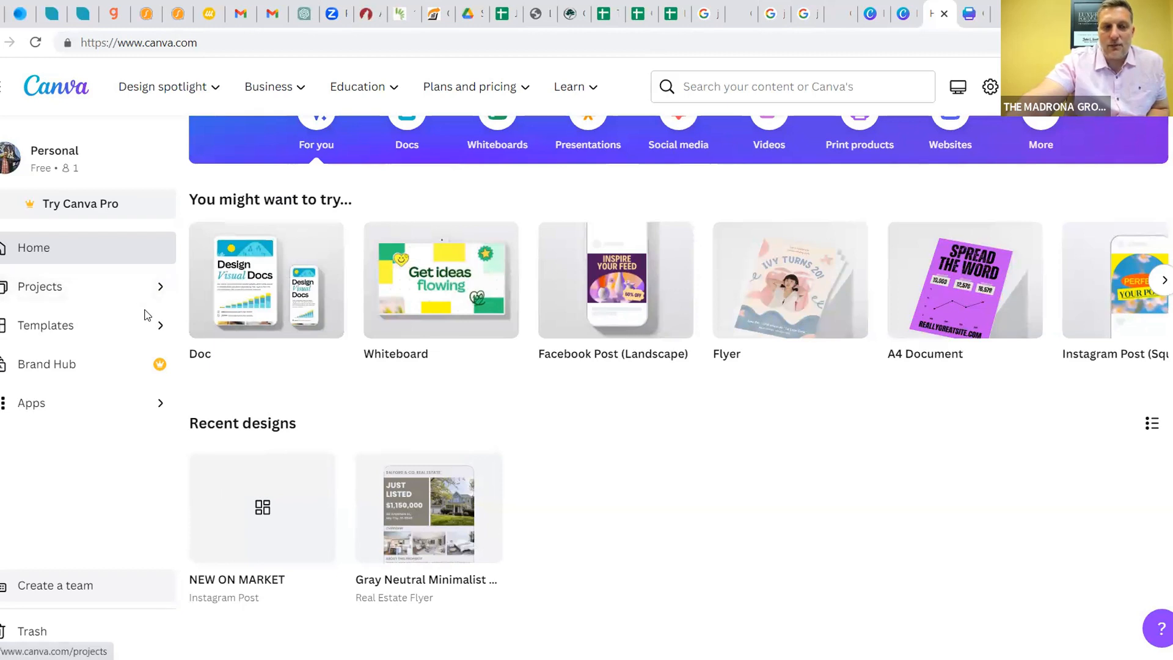
pyautogui.scroll(-1, 694, 451)
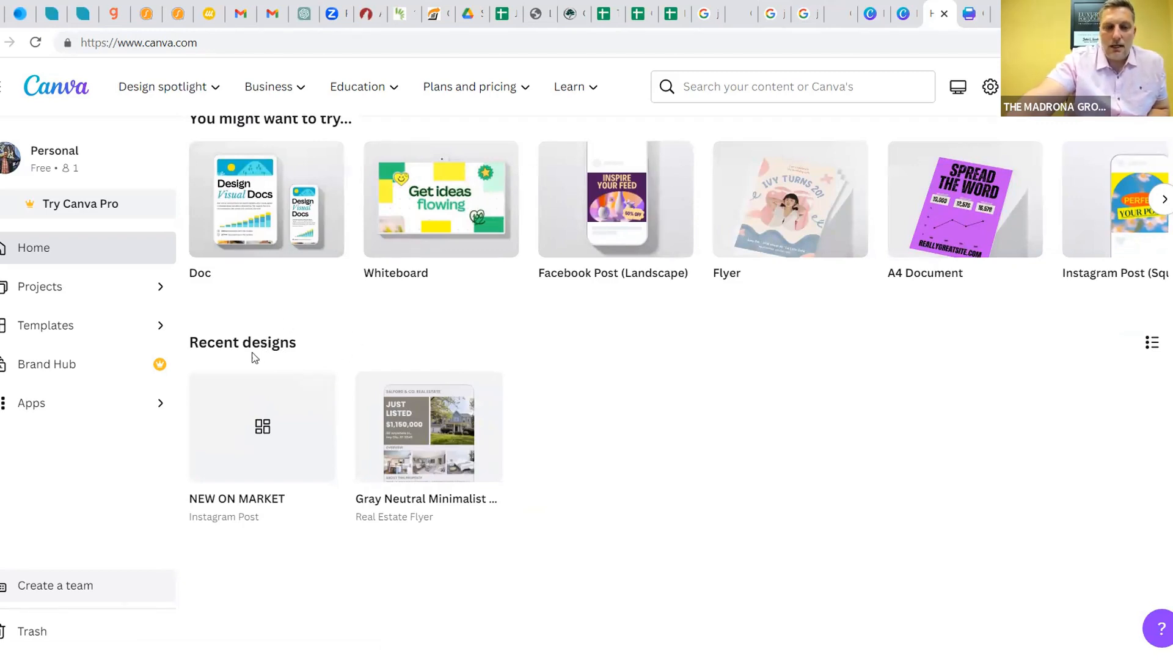
pyautogui.scroll(3, 846, 436)
pyautogui.scroll(-1, 839, 430)
pyautogui.scroll(1, 831, 430)
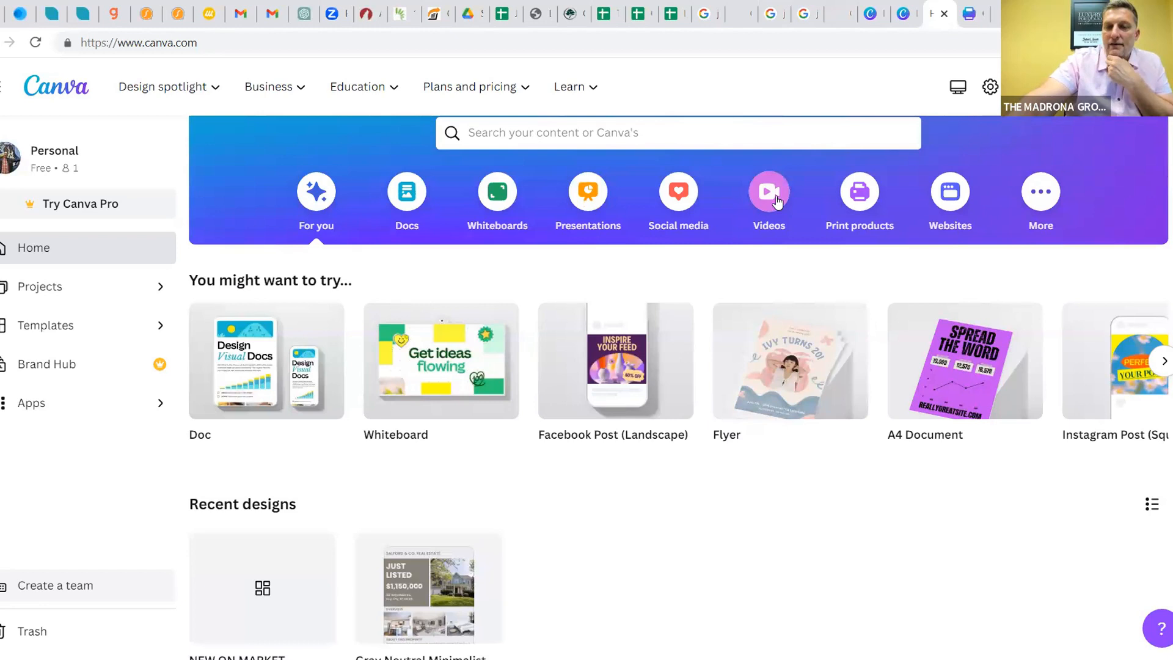
# Browse the video formats and create a blank Facebook Video design at 1080 × 1080 px
pyautogui.click(760, 208)
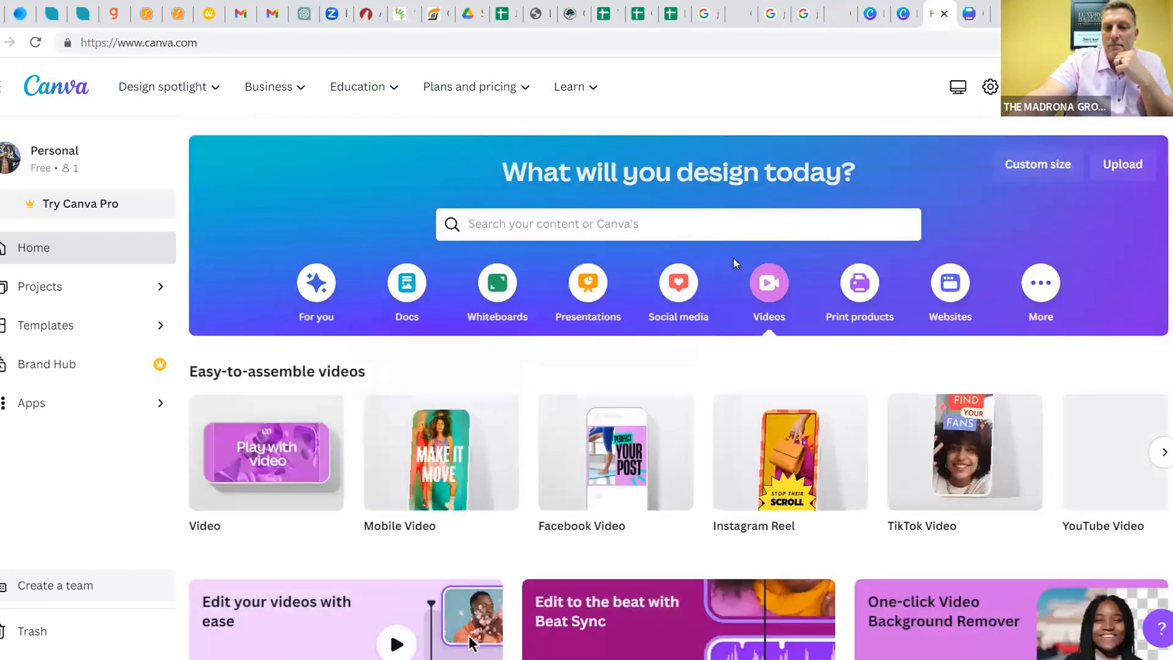
pyautogui.scroll(-3, 733, 258)
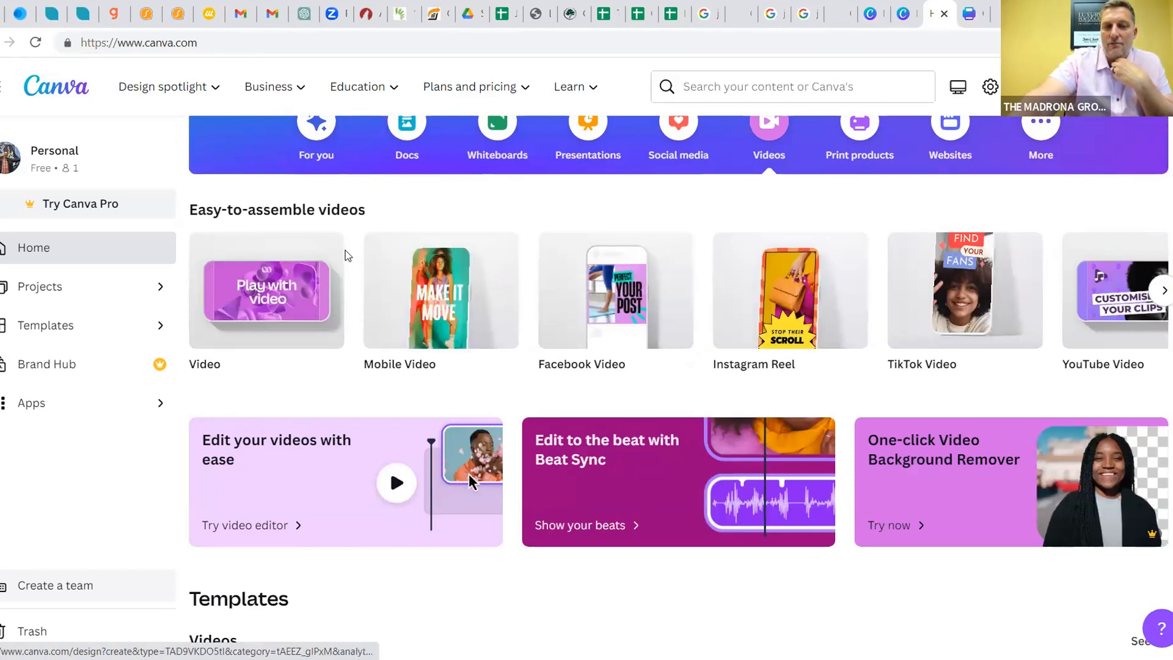
pyautogui.scroll(-1, 342, 262)
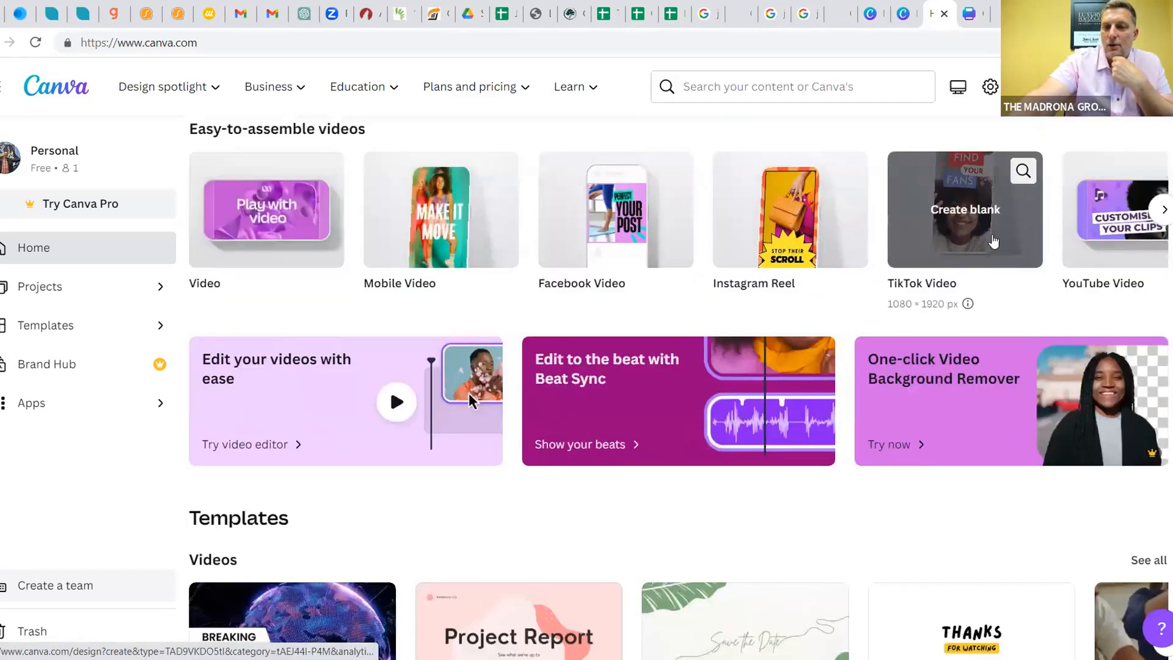
pyautogui.scroll(-2, 754, 247)
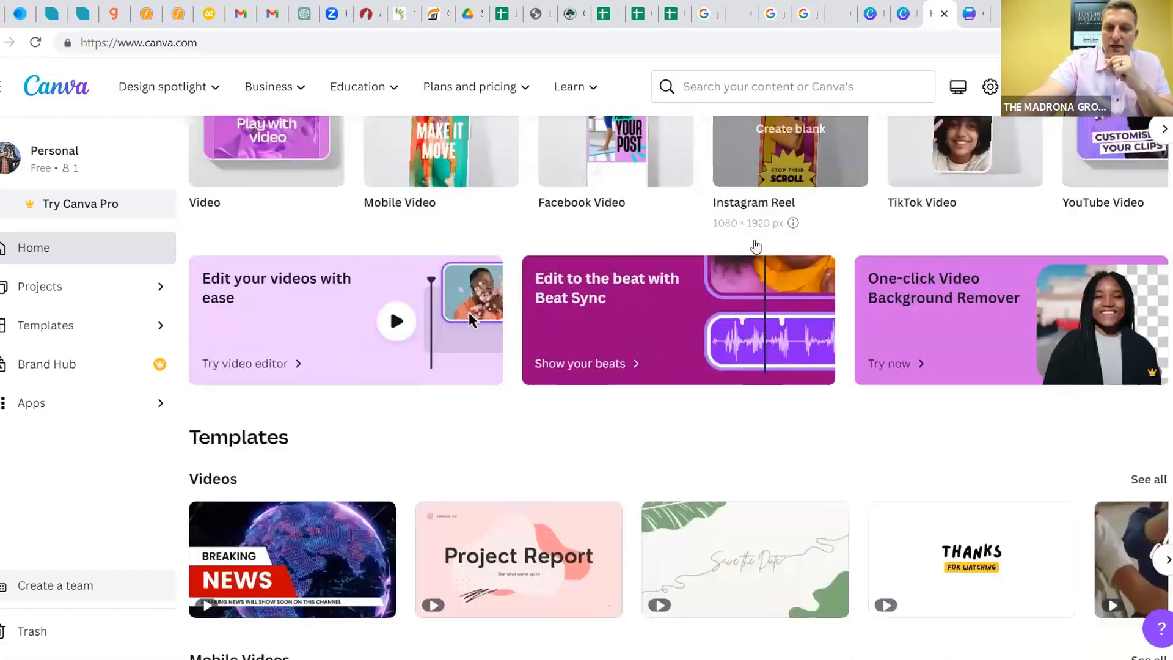
pyautogui.scroll(-1, 751, 250)
pyautogui.scroll(4, 751, 254)
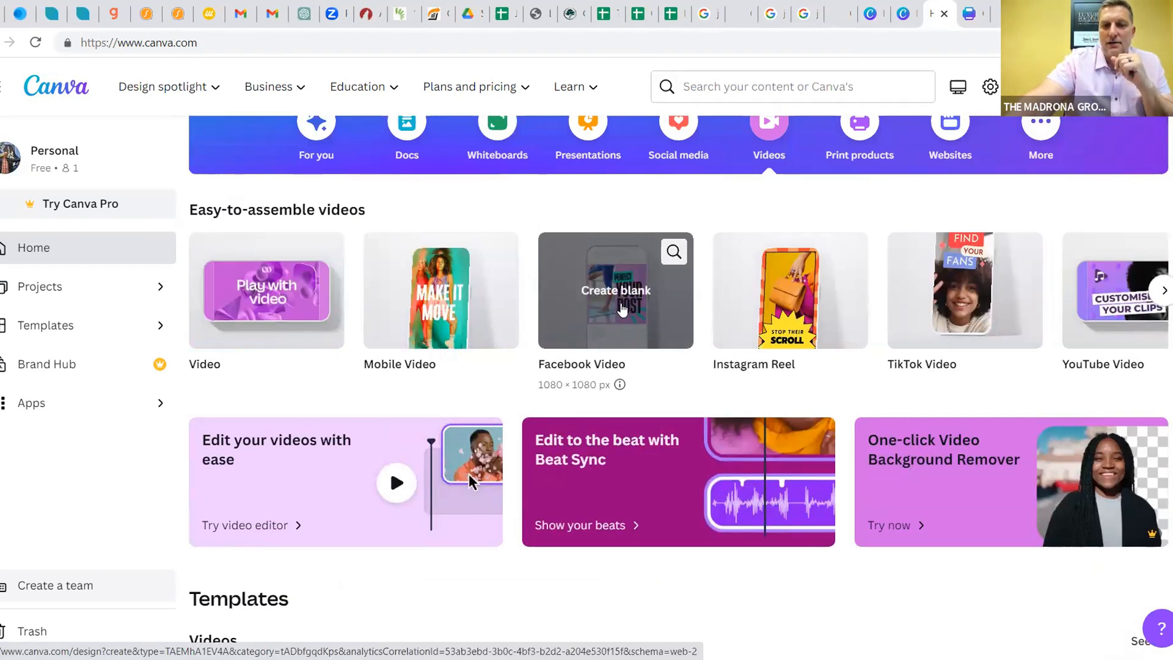
pyautogui.click(623, 308)
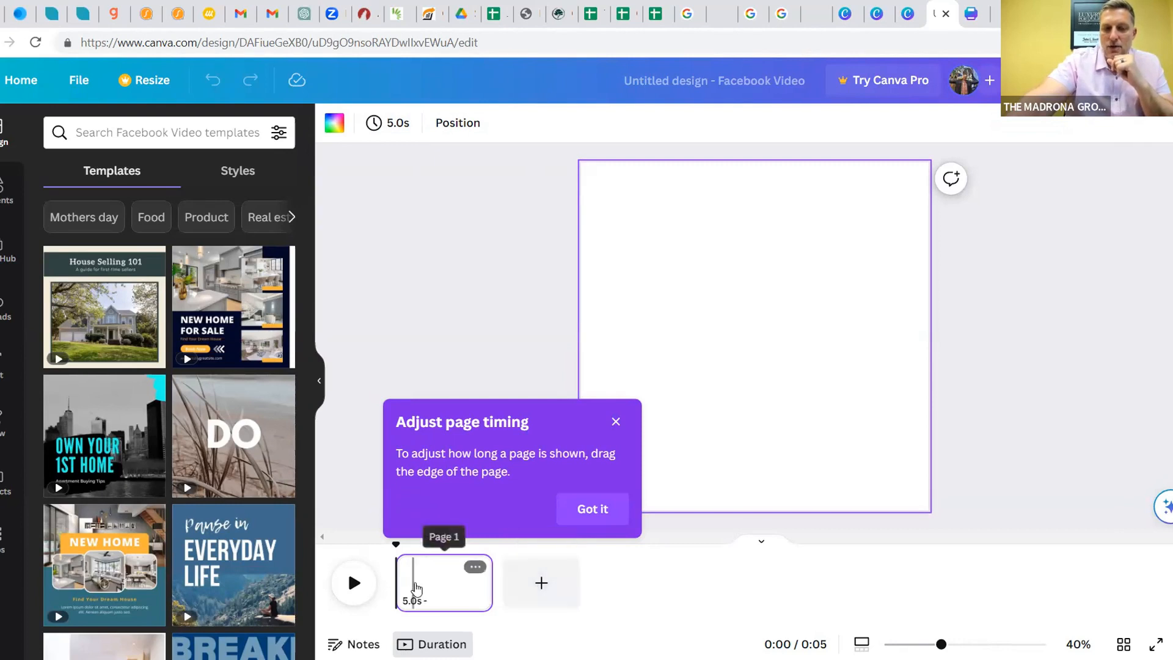
# Add six blank pages to the video timeline after the first page
pyautogui.moveTo(398, 585)
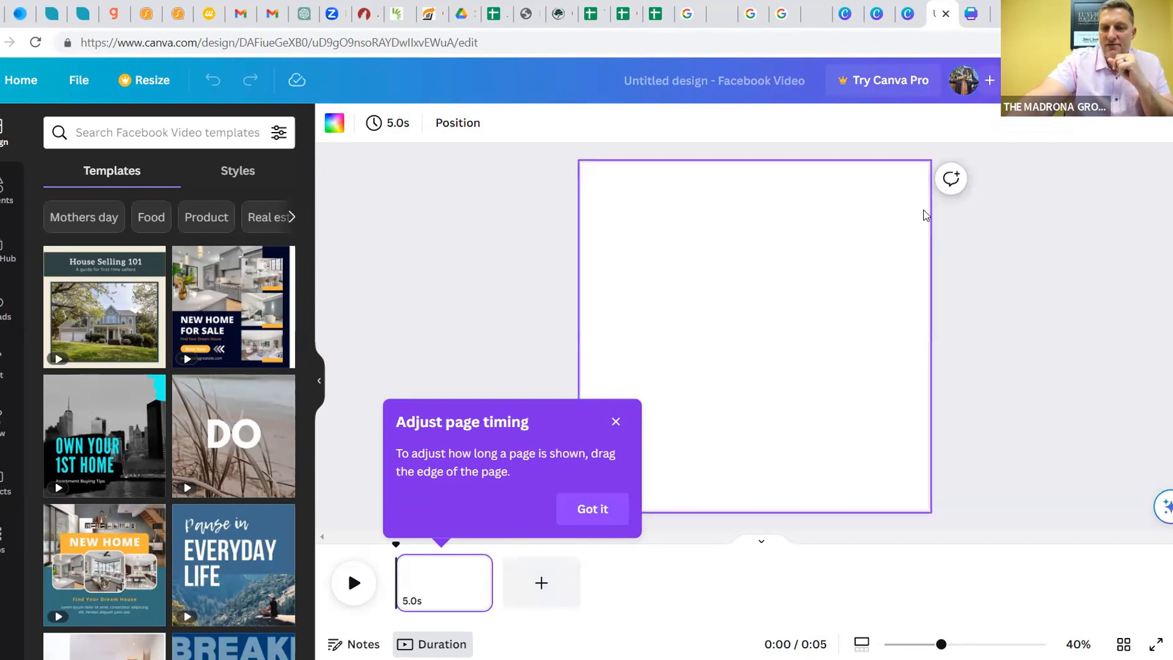
pyautogui.click(541, 586)
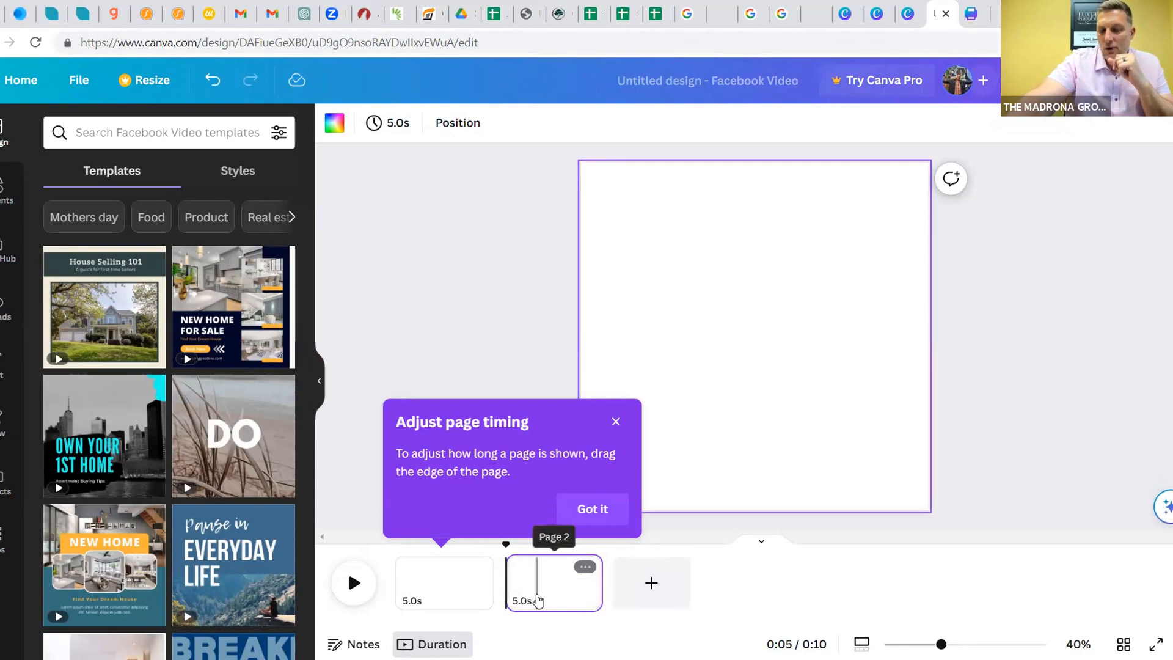
pyautogui.moveTo(600, 595)
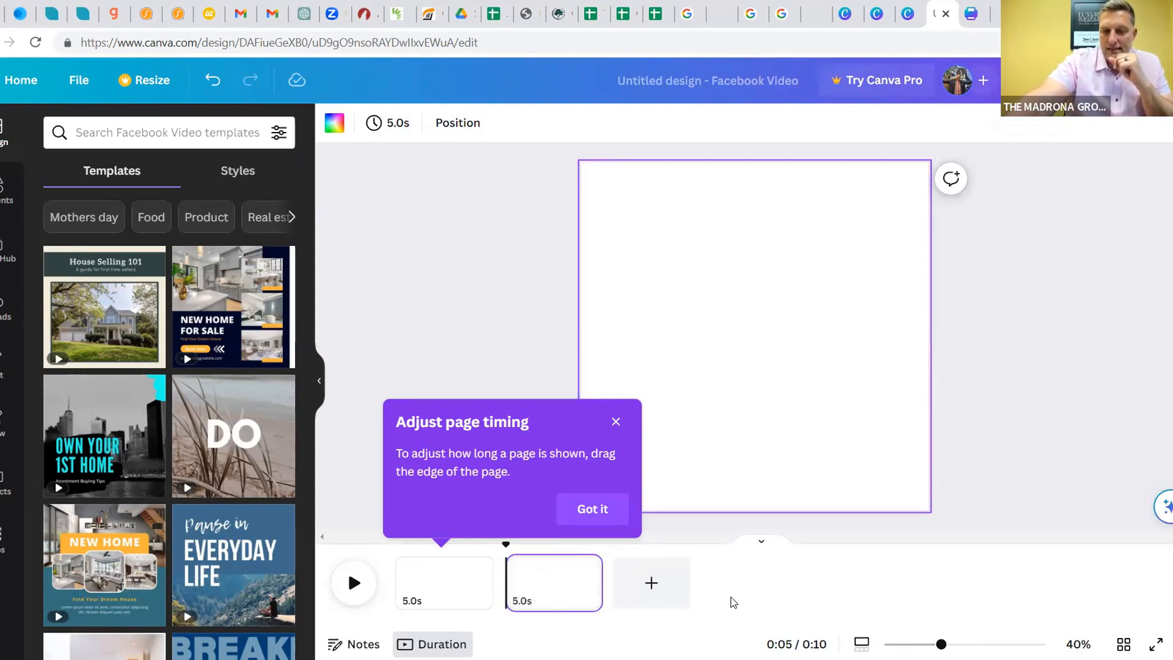
pyautogui.click(653, 595)
pyautogui.click(750, 585)
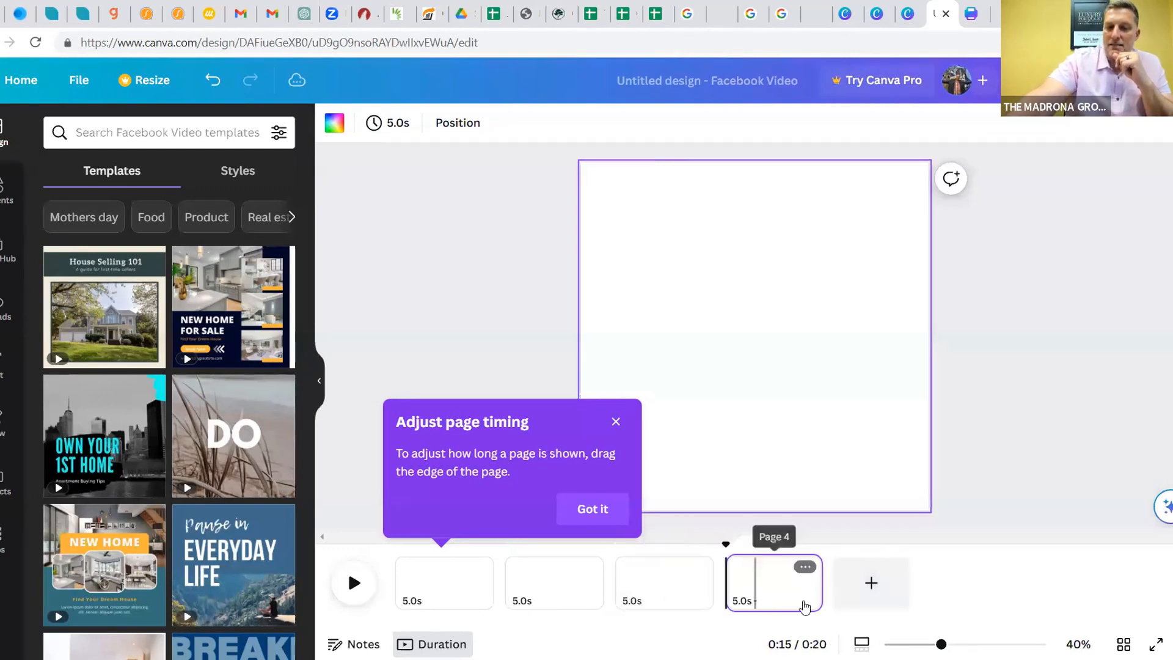
pyautogui.click(865, 591)
pyautogui.click(976, 590)
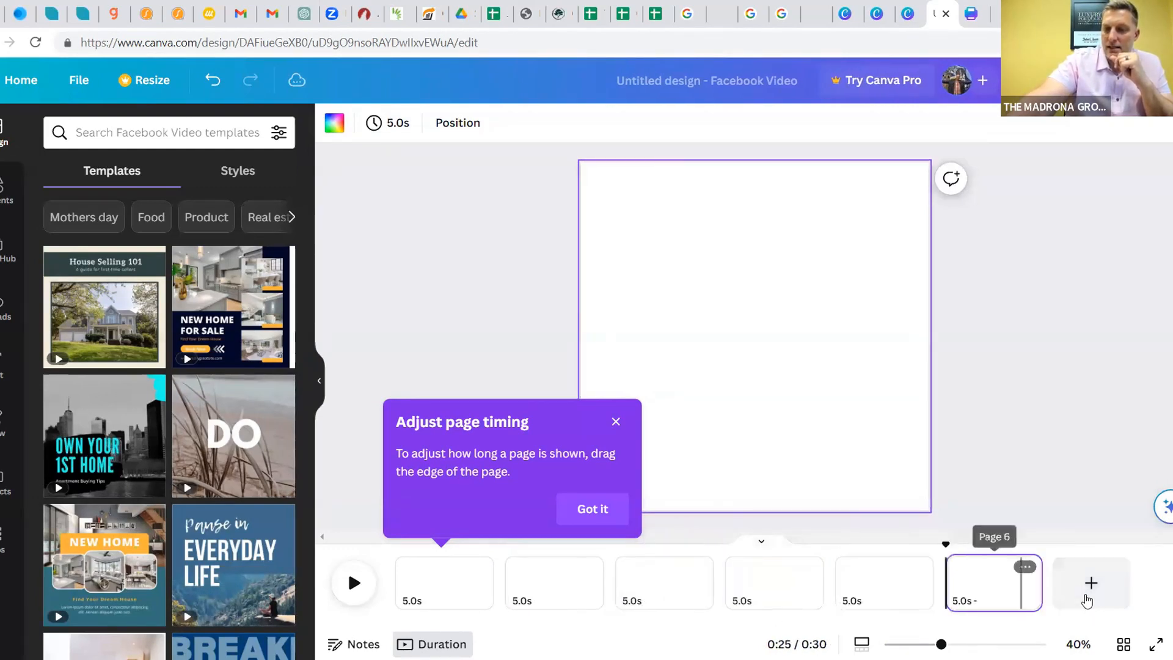
pyautogui.click(1090, 585)
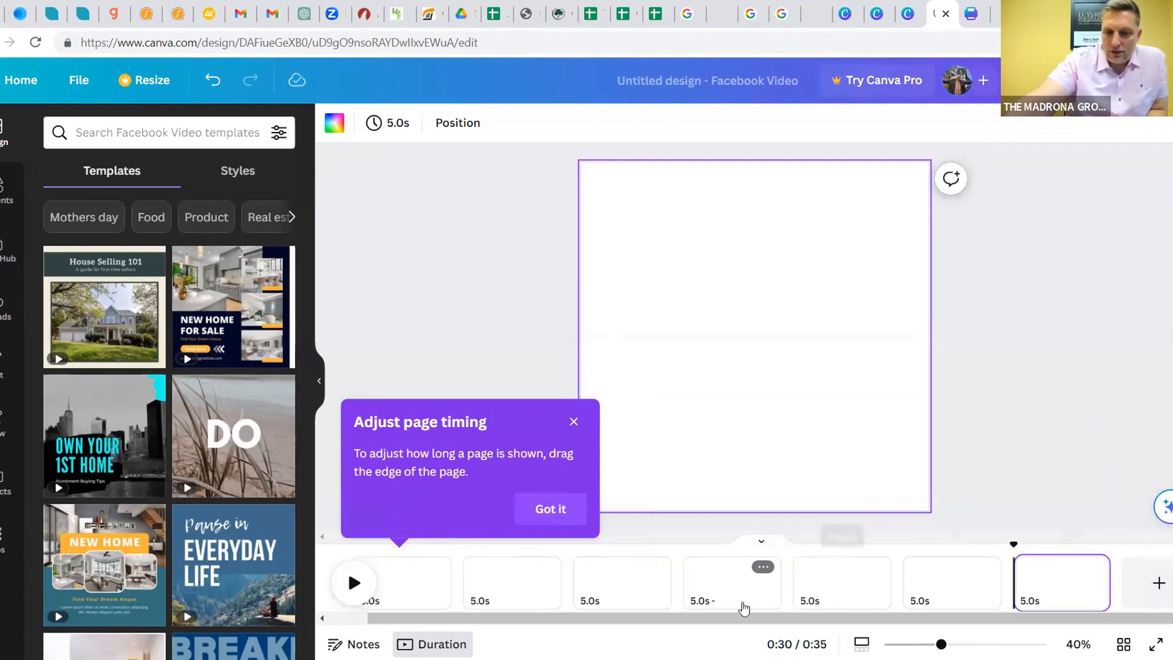
pyautogui.moveTo(698, 622)
pyautogui.mouseDown()
pyautogui.moveTo(621, 619)
pyautogui.moveTo(676, 617)
pyautogui.mouseUp()
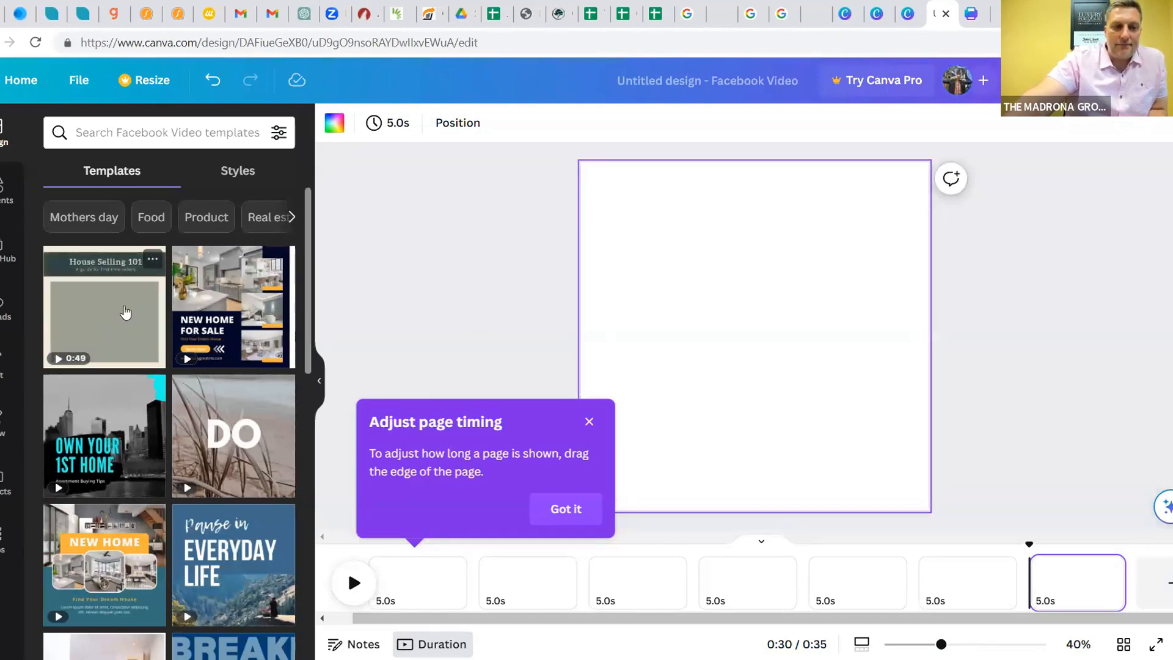
# Fill the last page of the video with the uploaded photo of the house front and driveway
pyautogui.scroll(-5, 229, 366)
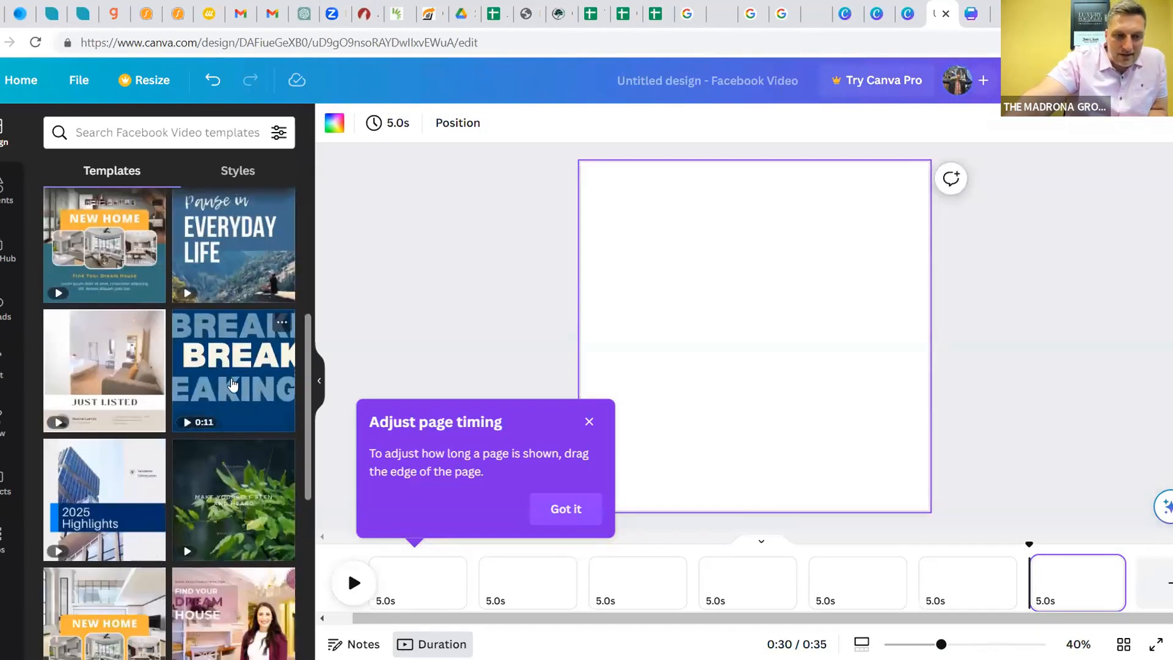
pyautogui.scroll(6, 232, 305)
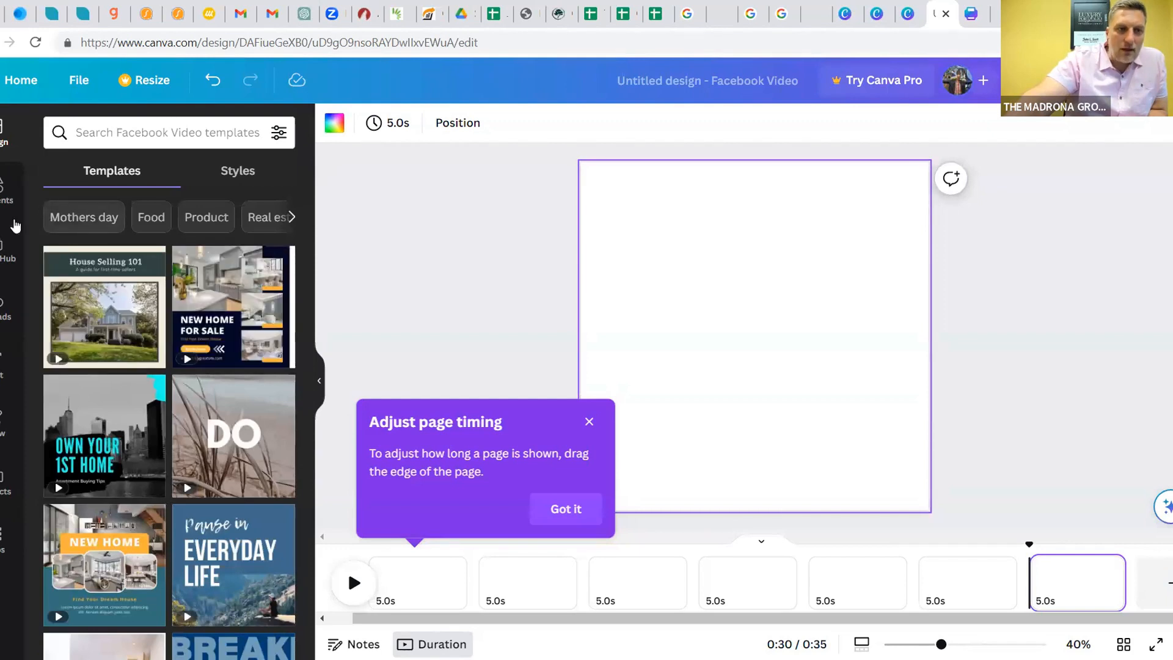
pyautogui.click(5, 308)
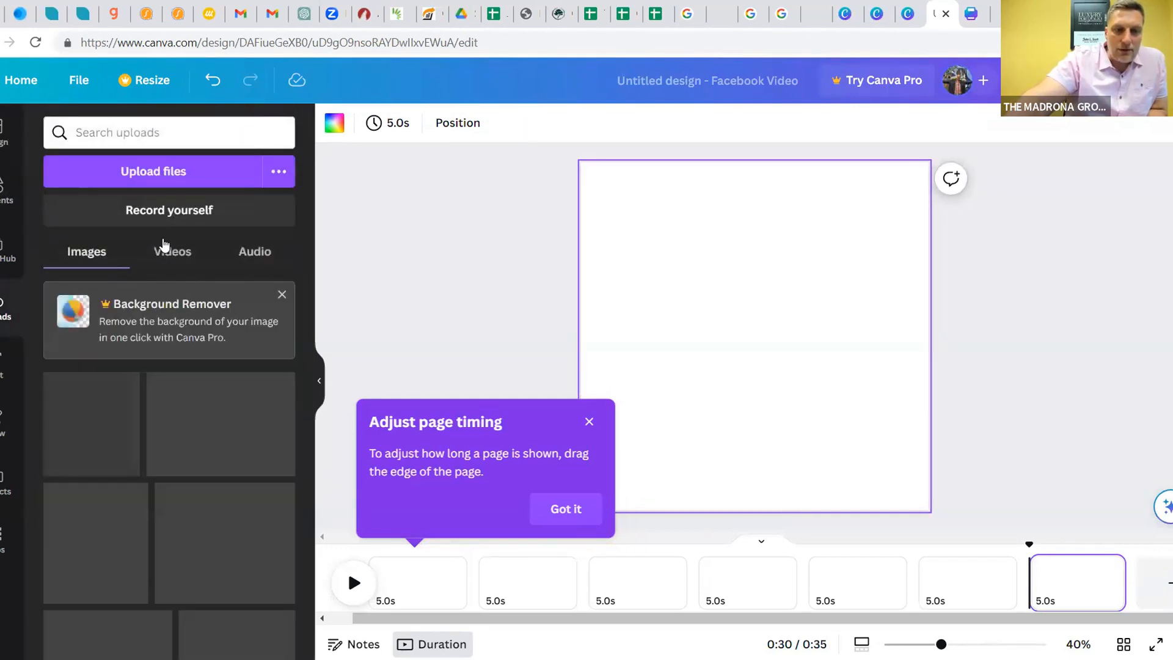
pyautogui.scroll(-5, 225, 432)
pyautogui.scroll(3, 224, 432)
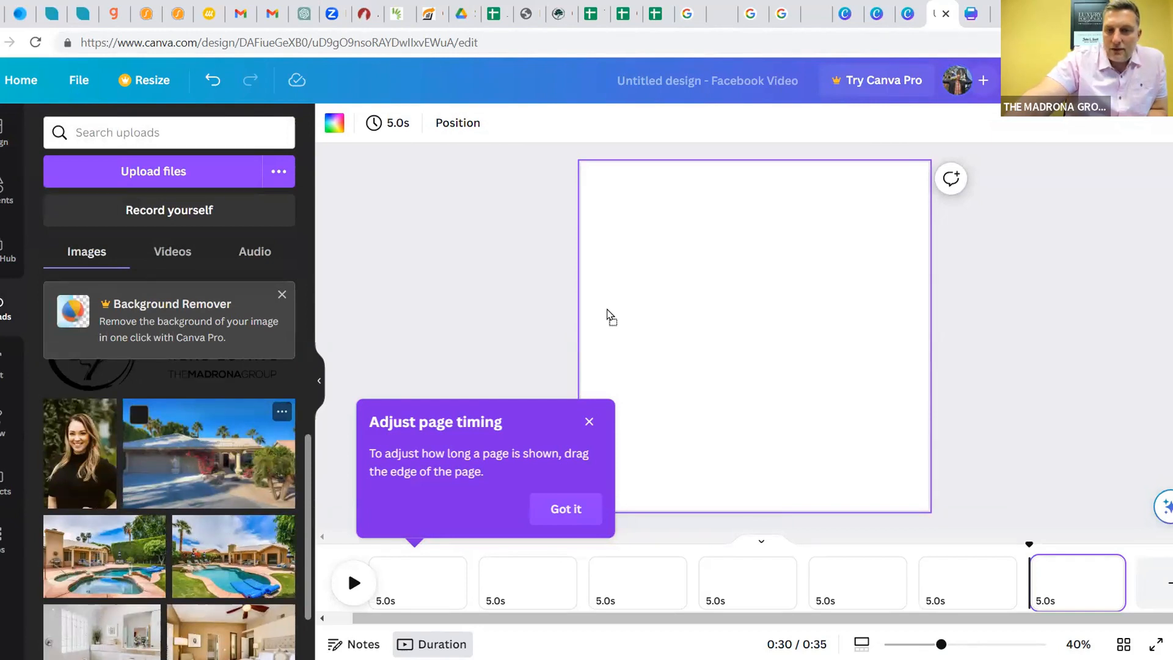
pyautogui.click(208, 452)
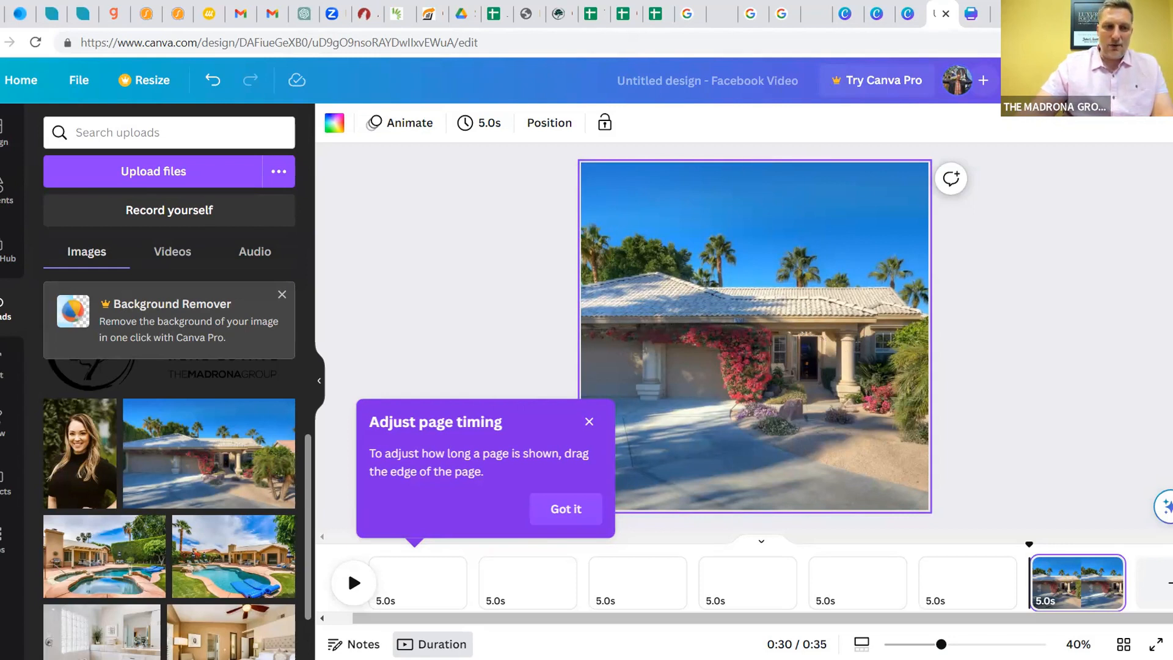
# Look through the available design elements and the ready-made text font combinations
pyautogui.click(5, 190)
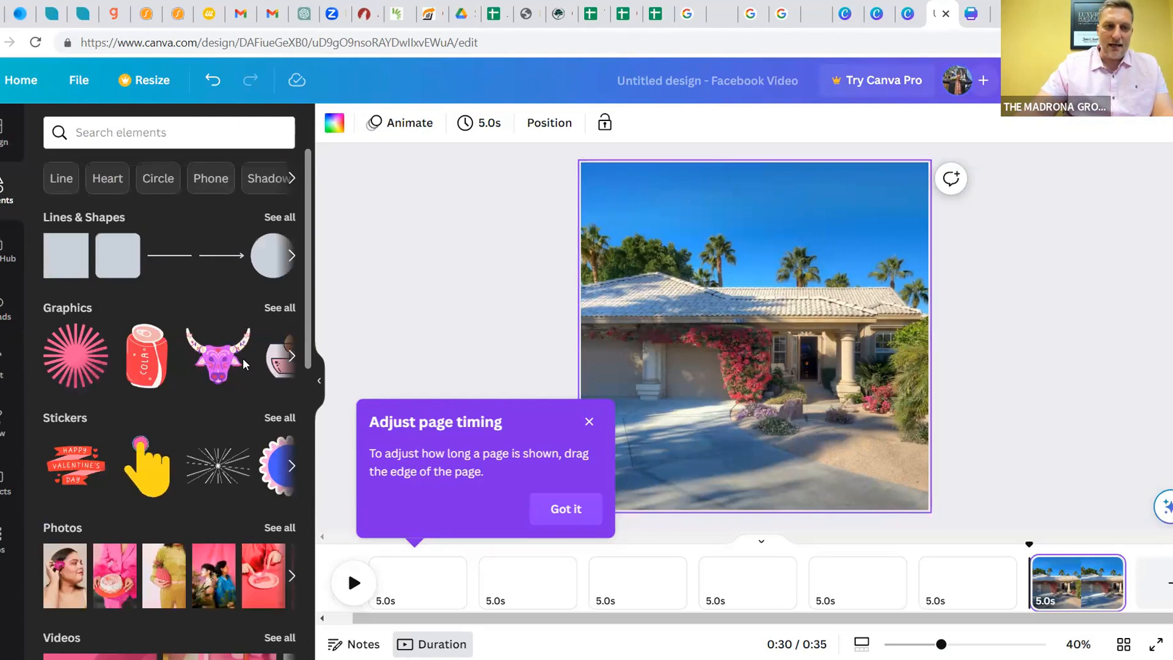
pyautogui.click(5, 366)
pyautogui.scroll(-6, 171, 516)
pyautogui.scroll(-10, 149, 495)
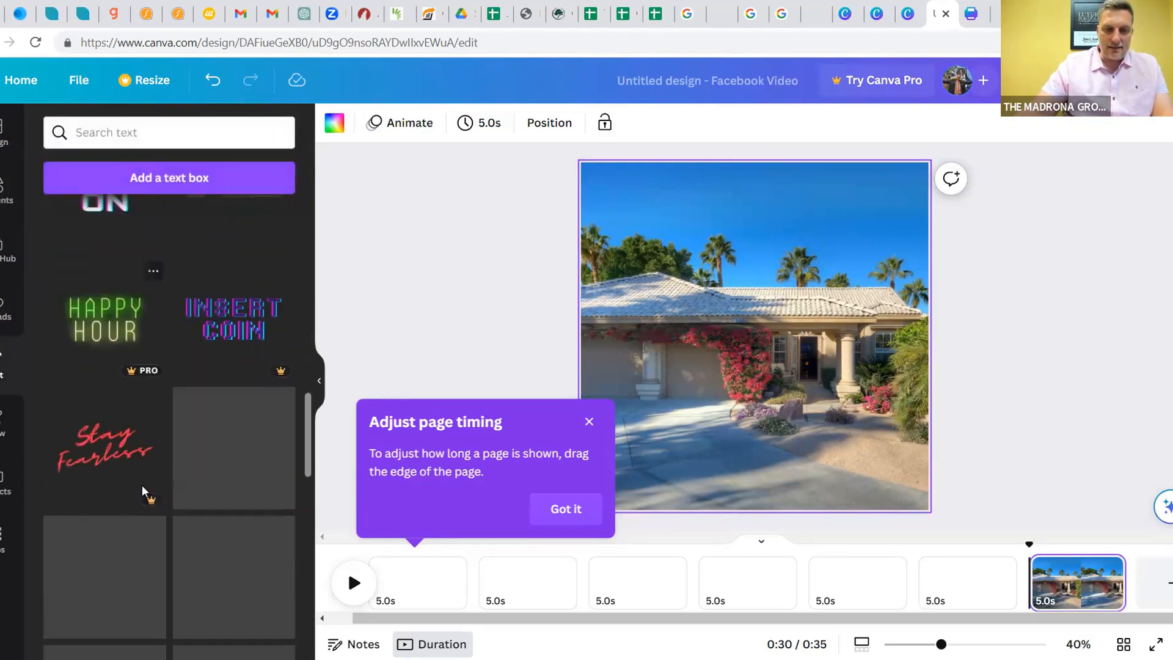
pyautogui.scroll(-10, 159, 475)
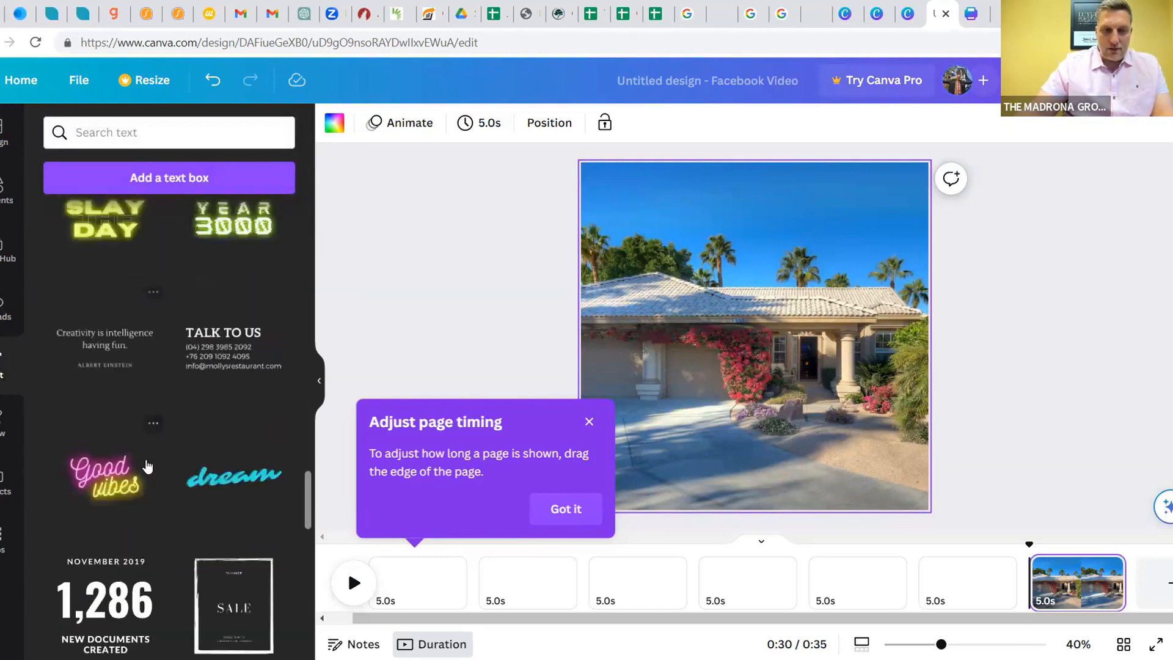
pyautogui.scroll(-10, 183, 489)
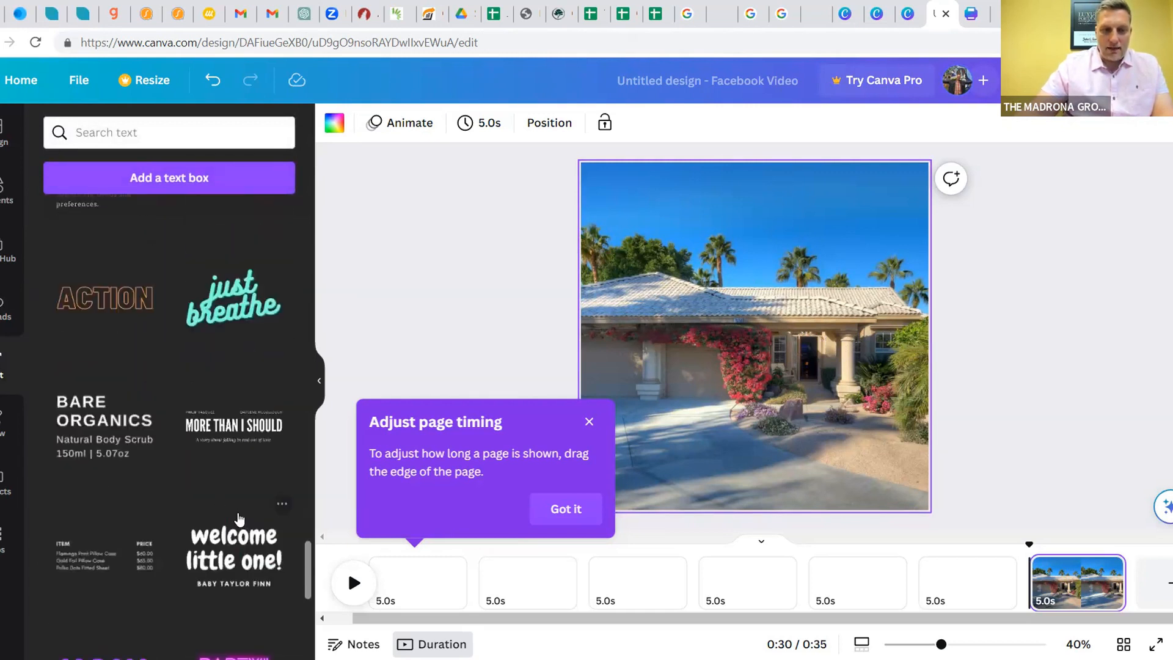
pyautogui.scroll(-10, 201, 498)
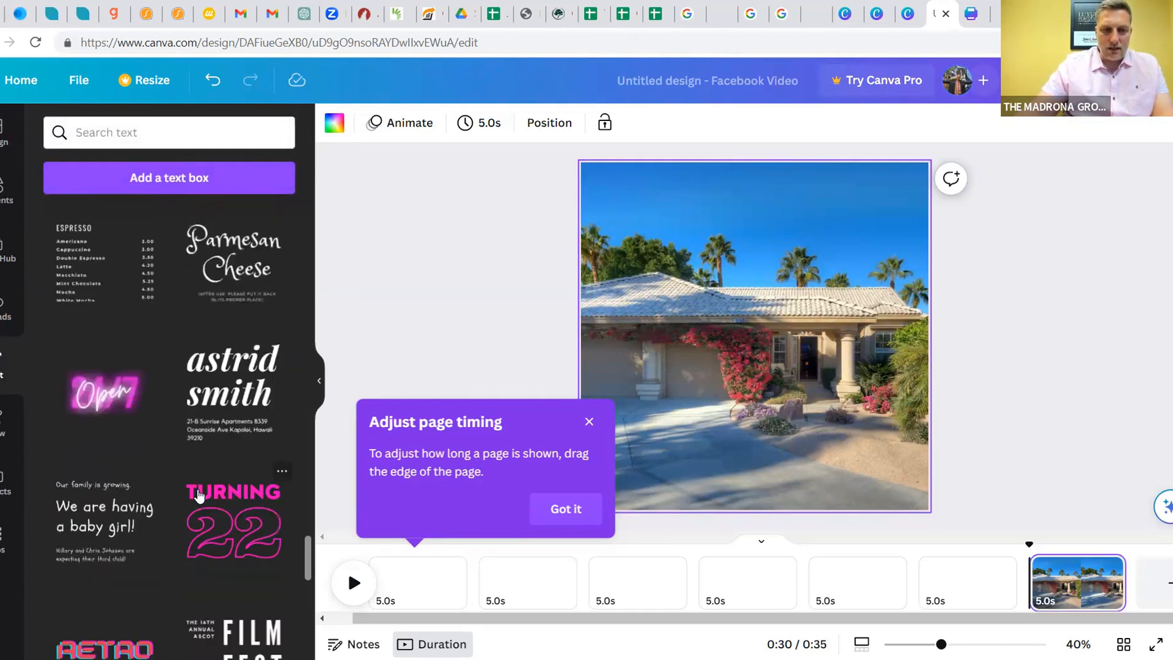
pyautogui.scroll(20, 193, 489)
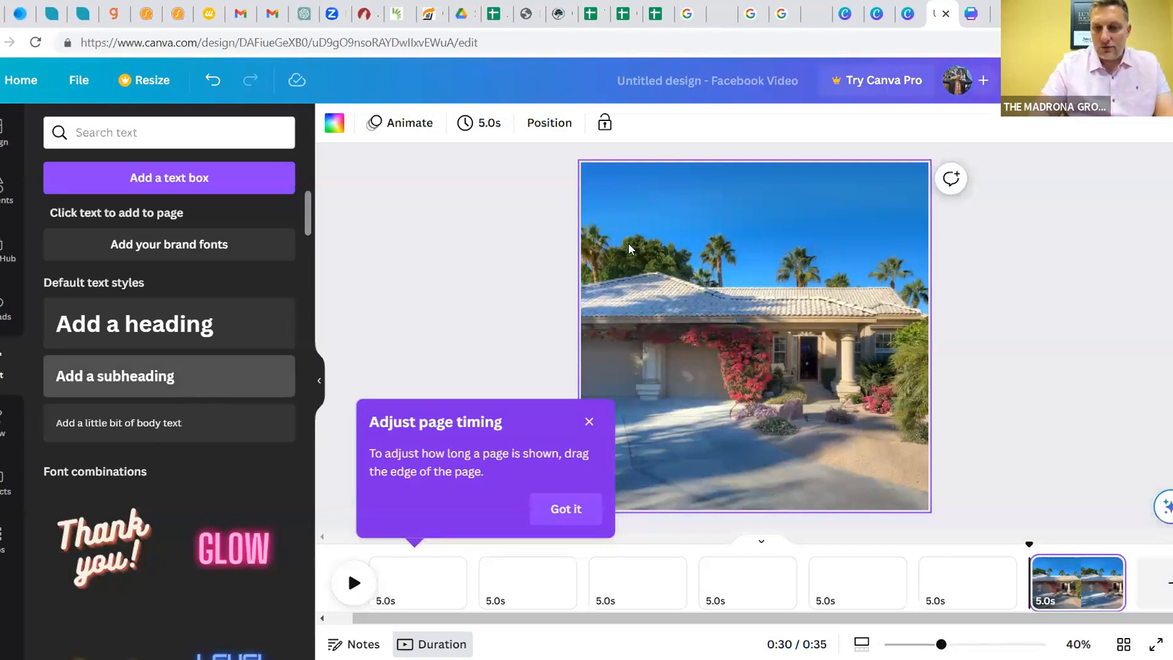
# Add a subheading reading "Welcome Home" and place it over the sky, rotated to -12°
pyautogui.write('WE')
pyautogui.press('BackSpace')
pyautogui.write('el')
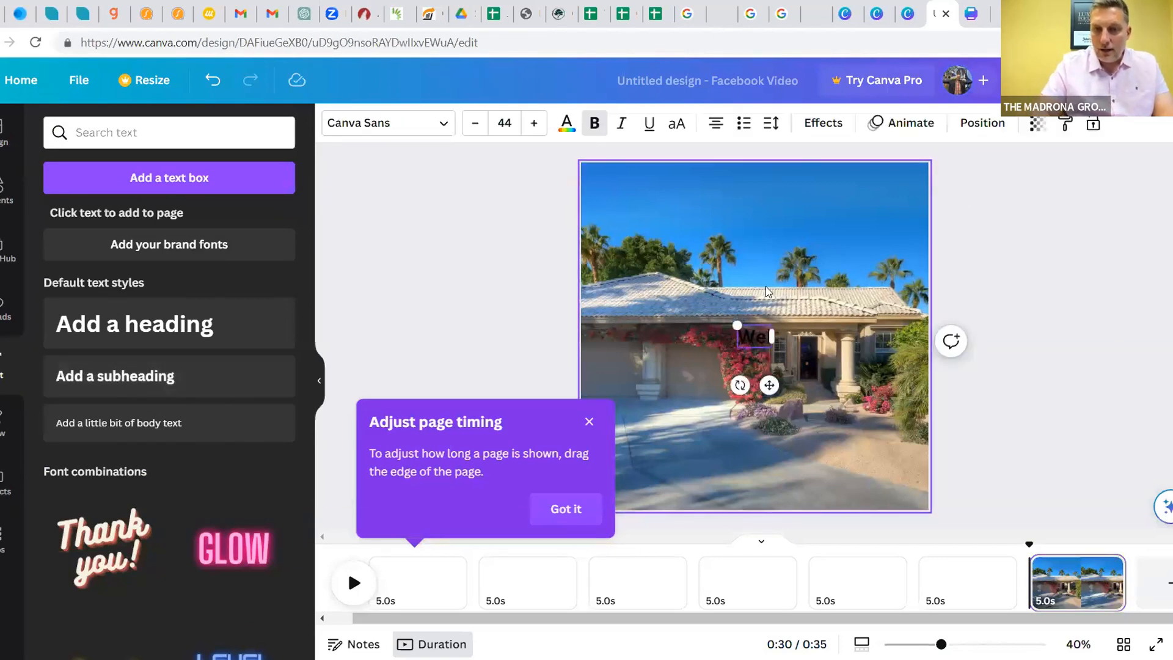
pyautogui.write('come Home')
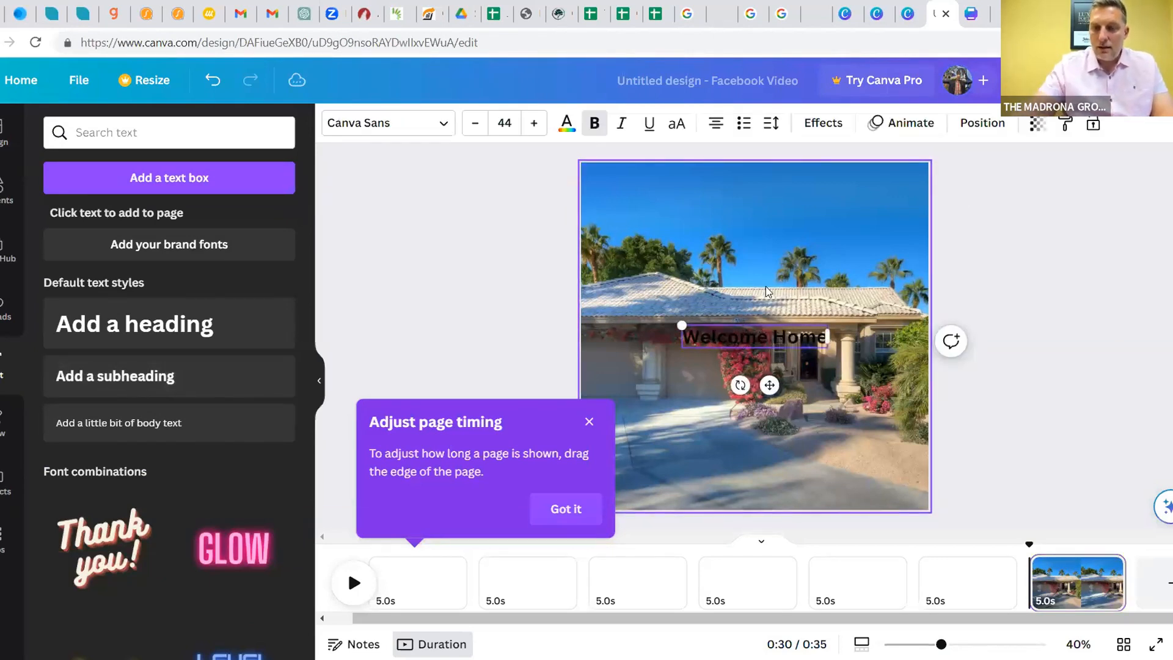
pyautogui.moveTo(777, 348); pyautogui.dragTo(766, 233)
pyautogui.moveTo(733, 269); pyautogui.dragTo(744, 270)
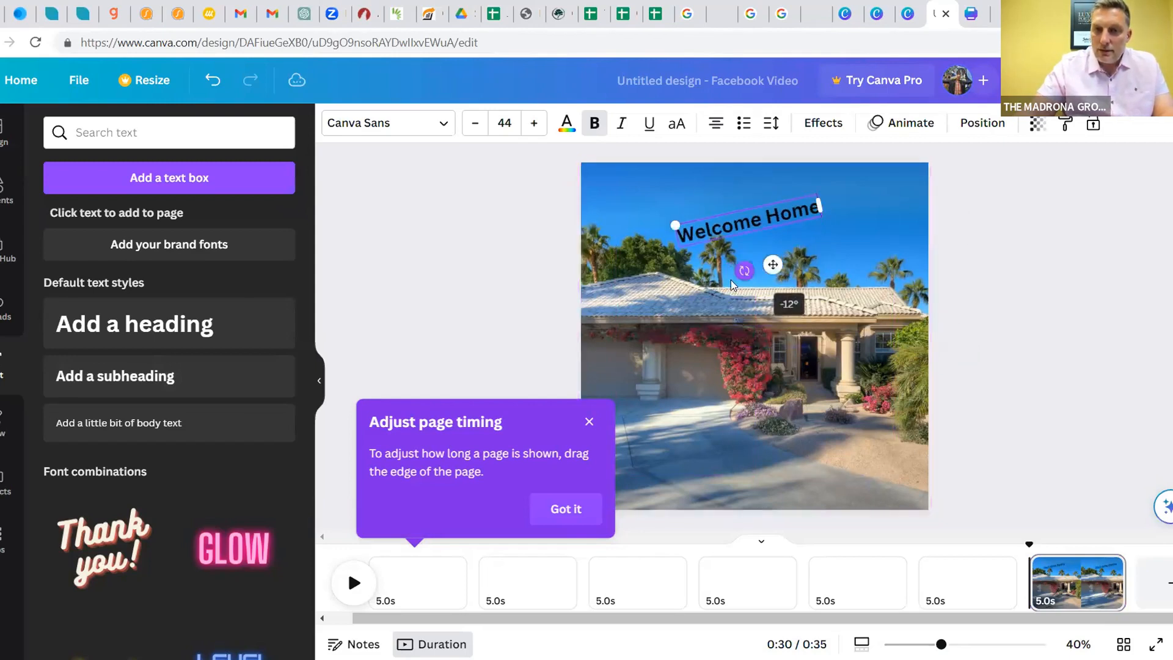
# Colour the "Welcome Home" text white and apply the Jonathan font to it
pyautogui.moveTo(683, 233)
pyautogui.mouseDown()
pyautogui.moveTo(821, 207)
pyautogui.moveTo(676, 234)
pyautogui.mouseUp()
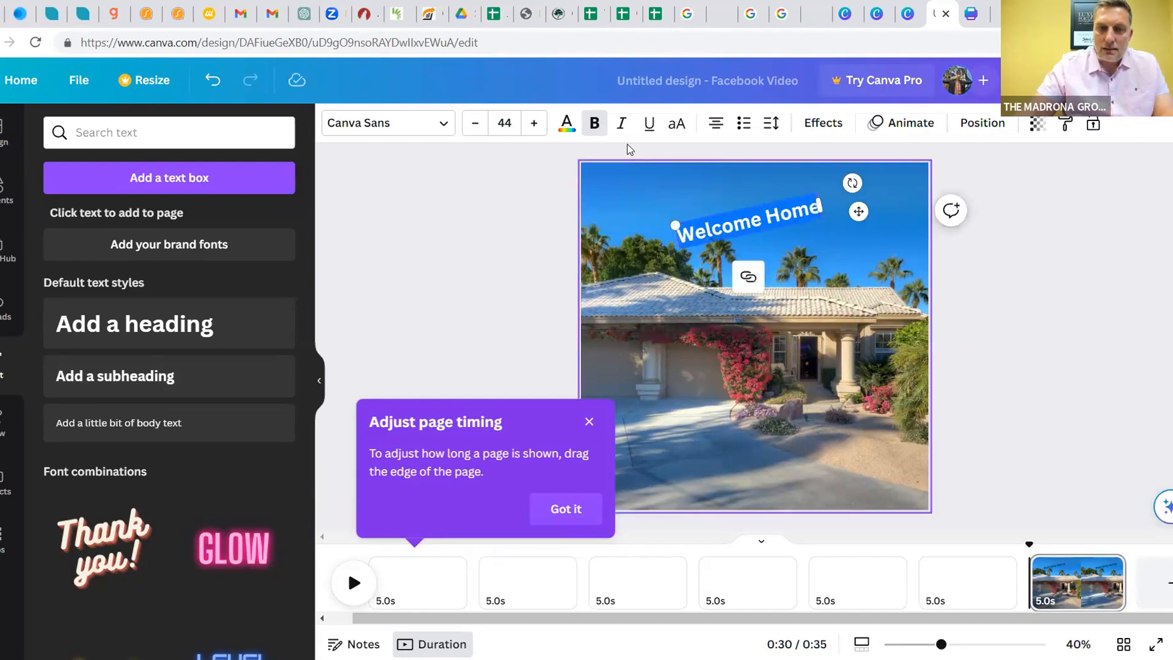
pyautogui.click(566, 122)
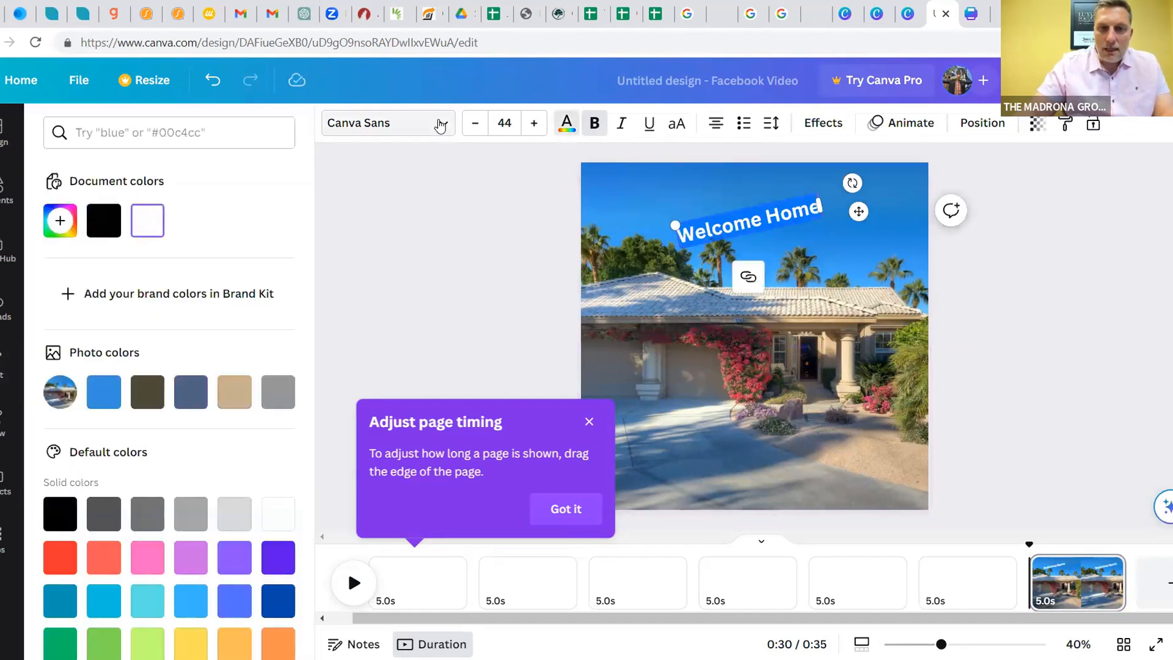
pyautogui.click(390, 123)
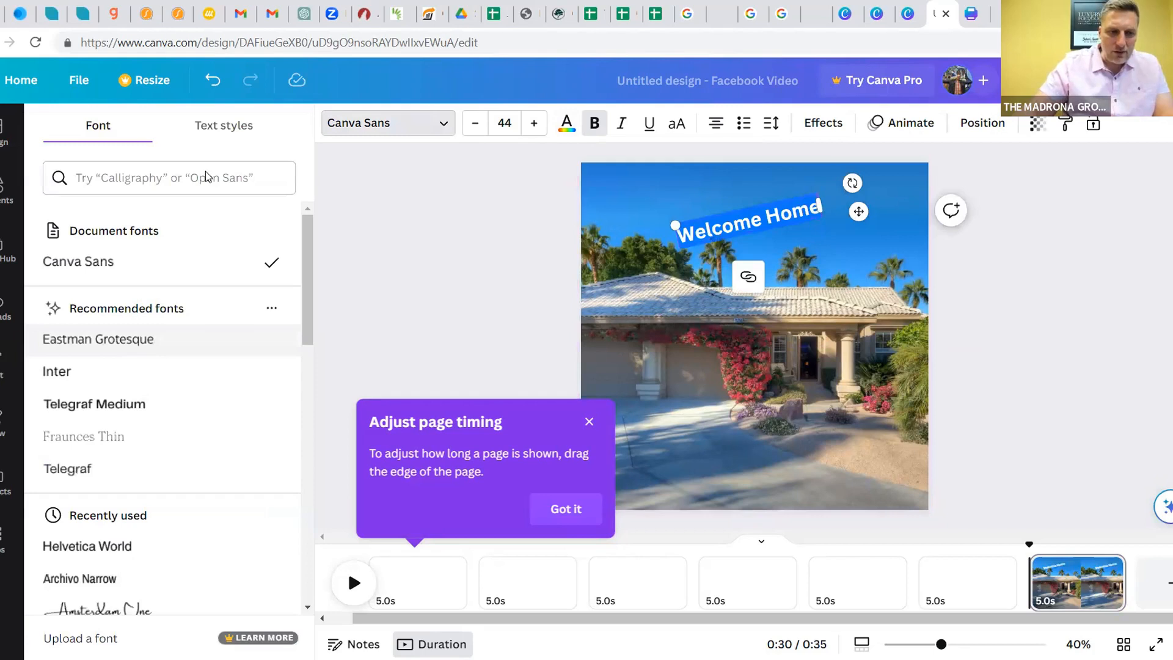
pyautogui.scroll(-15, 136, 405)
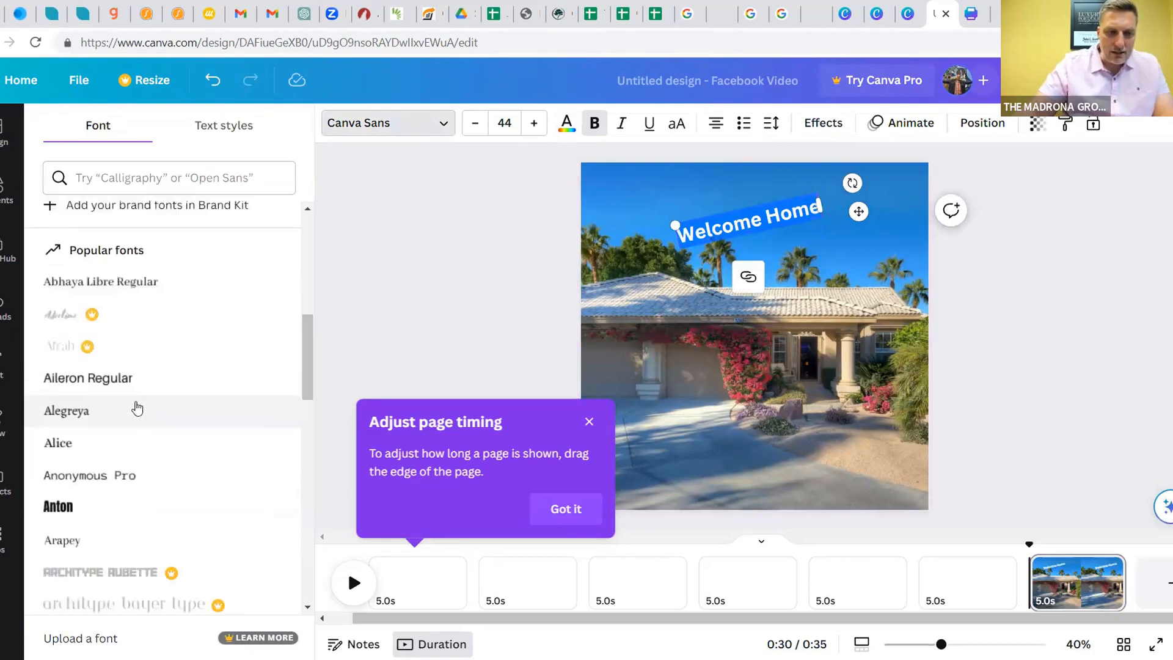
pyautogui.scroll(-6, 131, 450)
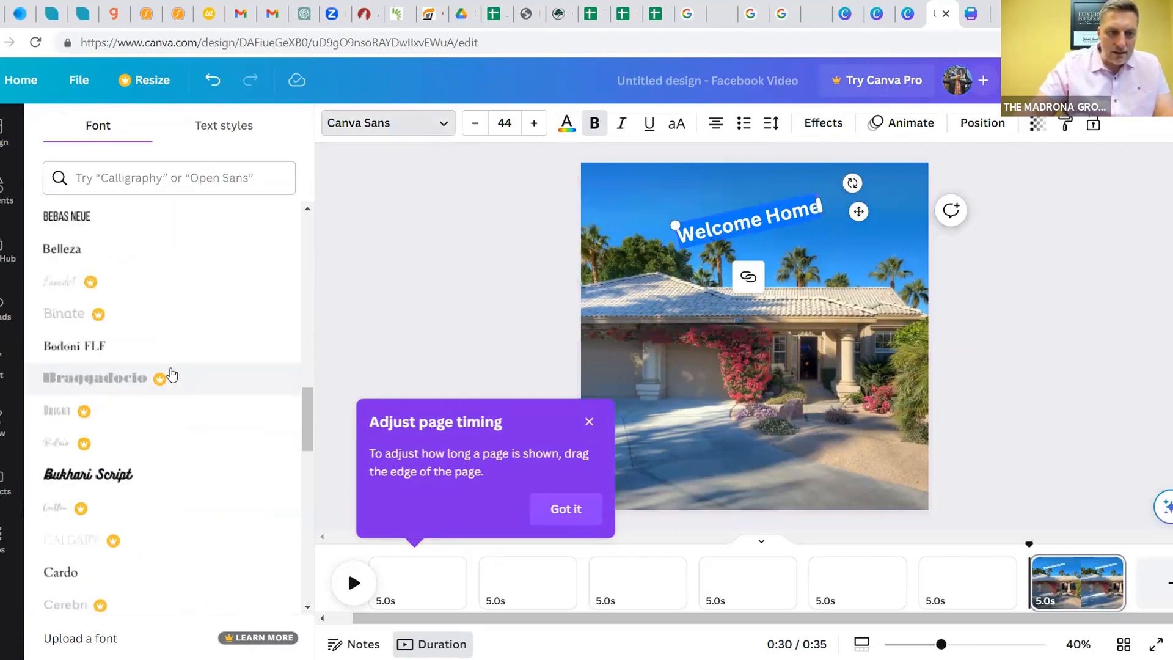
pyautogui.scroll(-8, 140, 355)
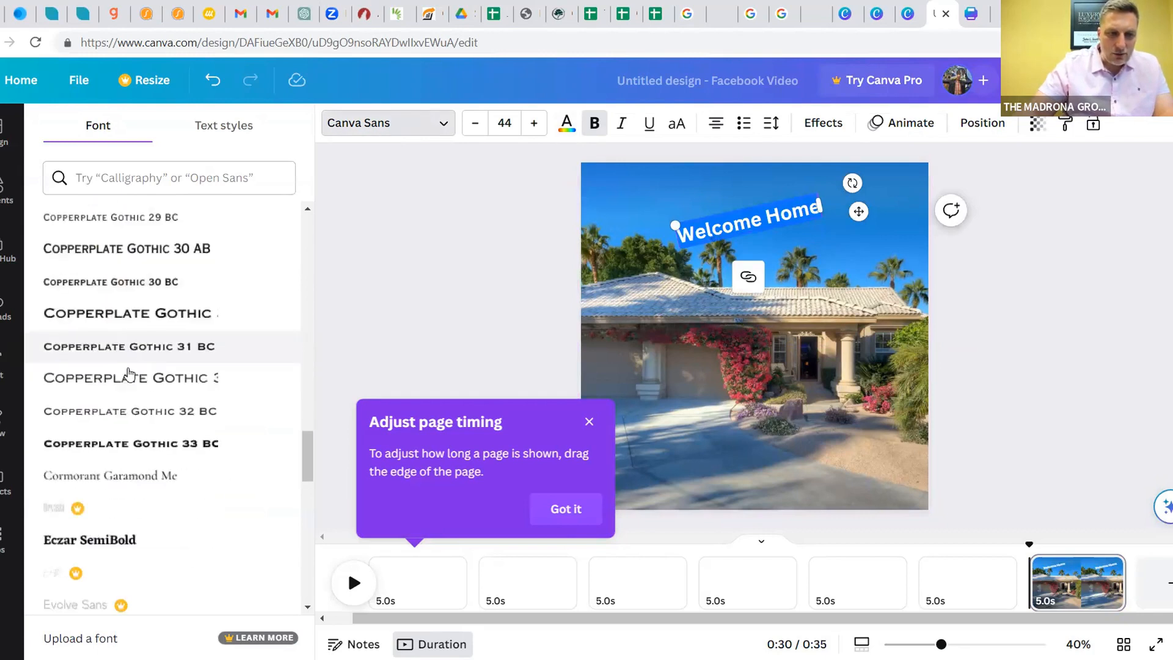
pyautogui.scroll(-6, 69, 365)
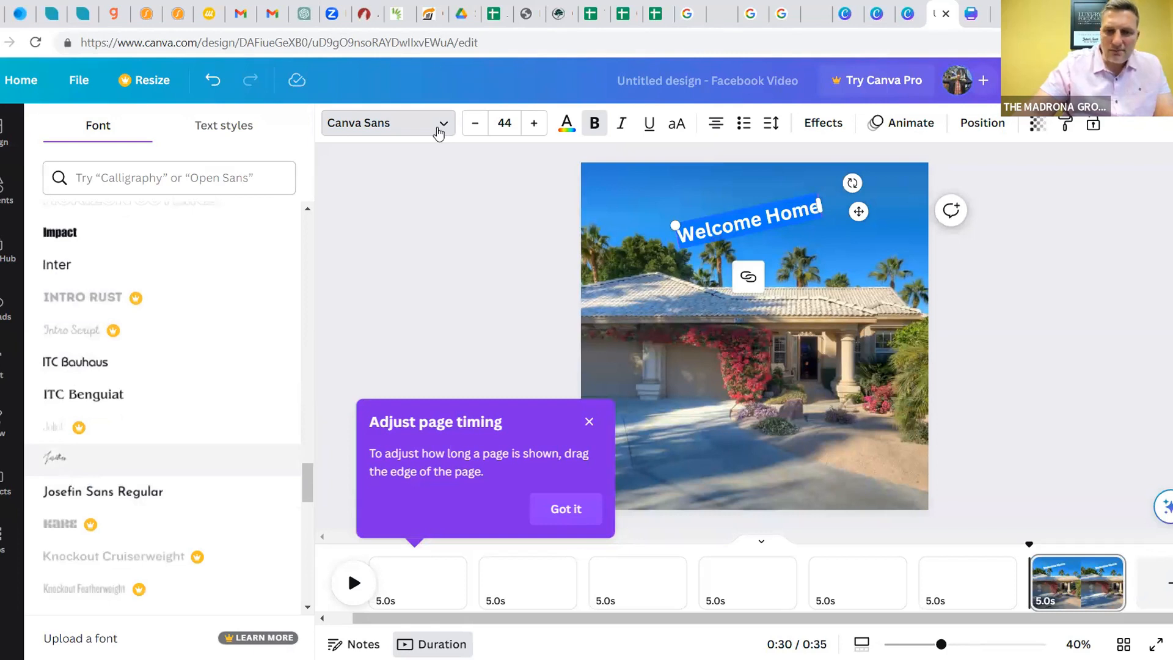
pyautogui.click(105, 449)
# Change the font of the "Welcome Home" text to Moontime
pyautogui.scroll(-9, 99, 367)
pyautogui.scroll(-1, 116, 342)
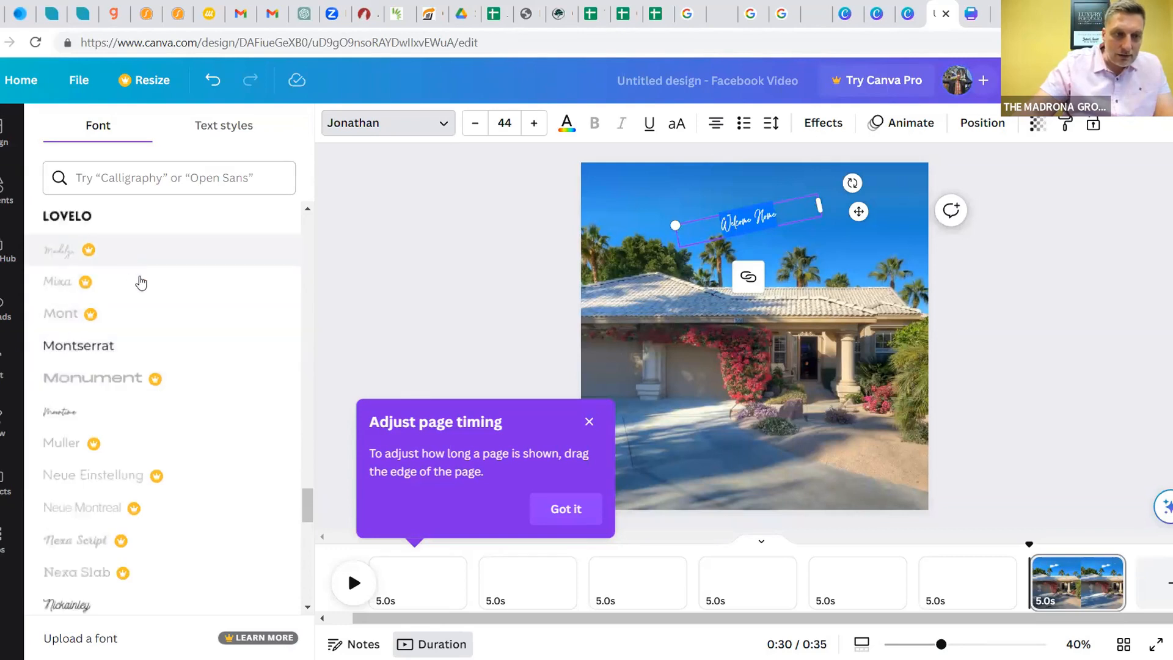
pyautogui.scroll(-4, 141, 290)
pyautogui.scroll(2, 92, 275)
pyautogui.click(63, 252)
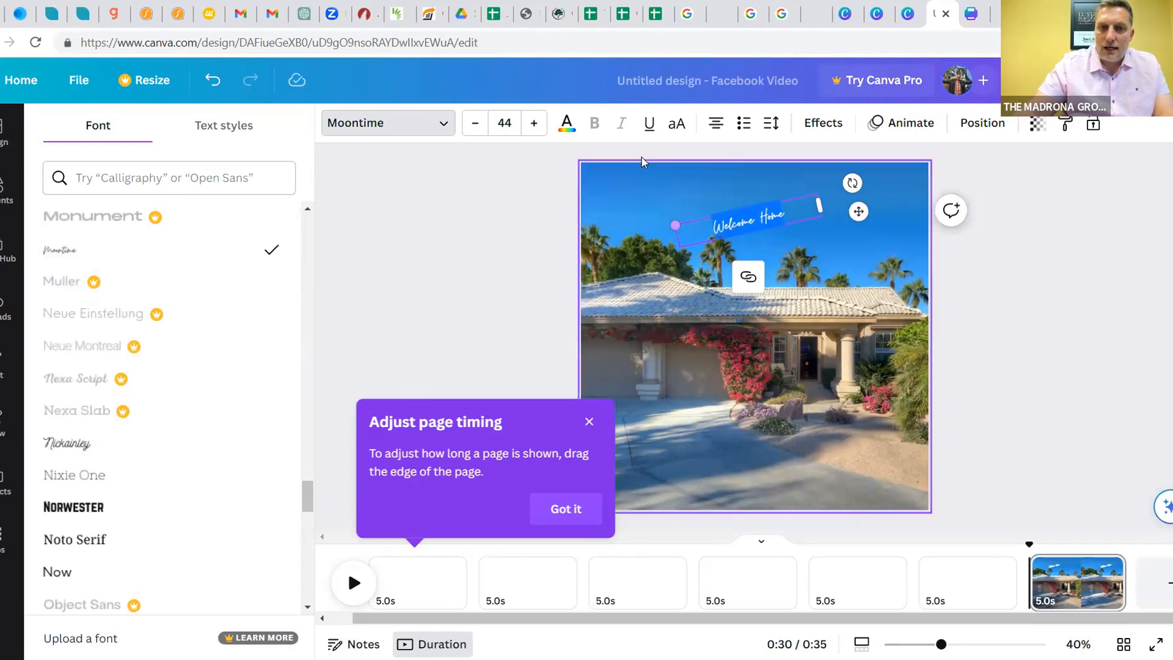
# Enlarge the "Welcome Home" text to font size 114 and widen its text box across the sky
pyautogui.click(533, 124)
pyautogui.click(532, 124)
pyautogui.click(533, 123)
pyautogui.click(534, 124)
pyautogui.click(533, 124)
pyautogui.click(533, 124)
pyautogui.click(532, 124)
pyautogui.click(532, 124)
pyautogui.click(533, 124)
pyautogui.moveTo(824, 211); pyautogui.dragTo(891, 199)
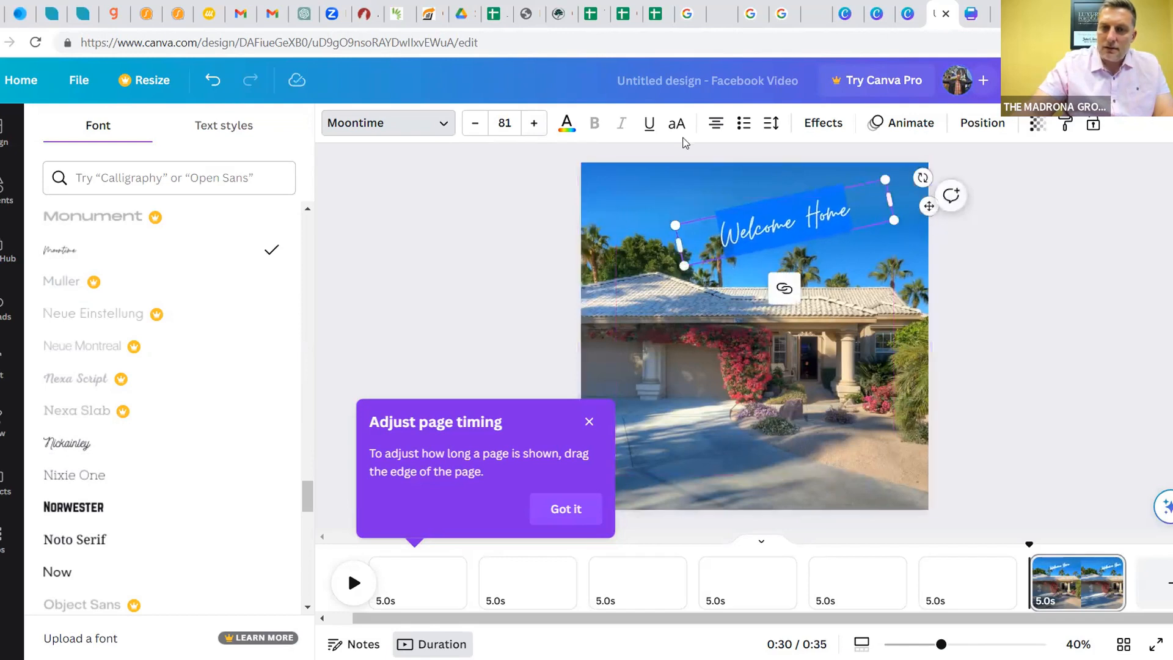
pyautogui.click(537, 124)
pyautogui.click(536, 124)
pyautogui.click(536, 124)
pyautogui.click(537, 123)
pyautogui.click(537, 124)
pyautogui.click(537, 124)
pyautogui.click(537, 124)
pyautogui.click(537, 124)
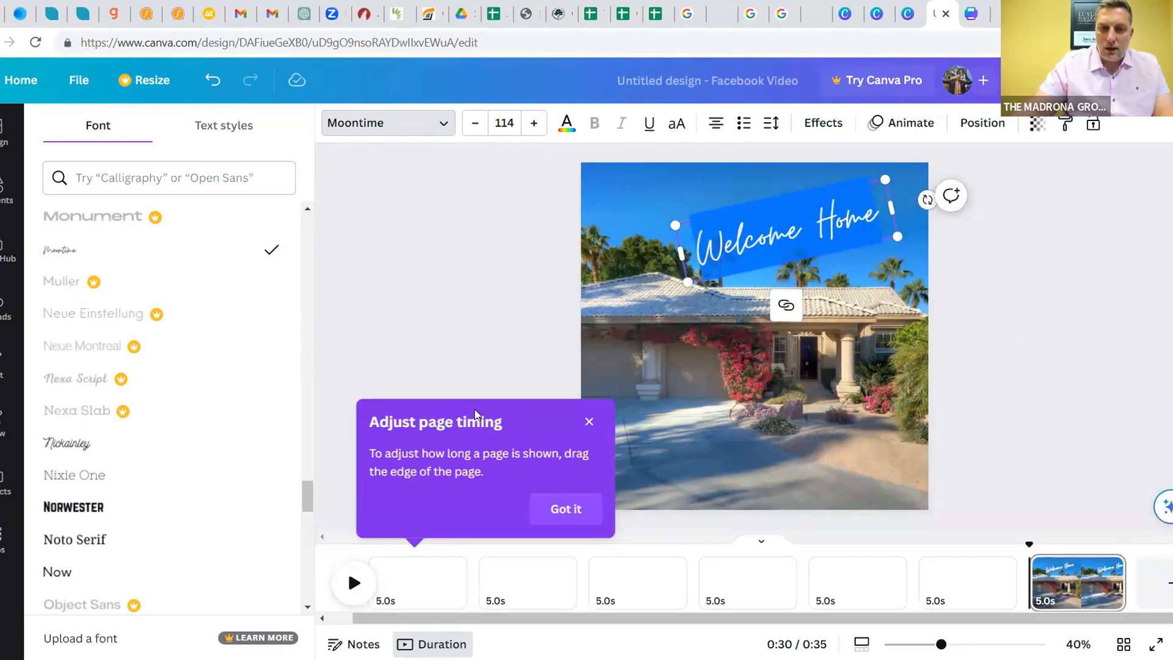
# Add a square shape, stretch it into a bar about 924 × 106 px near the photo's lower edge, and fill it black
pyautogui.click(17, 185)
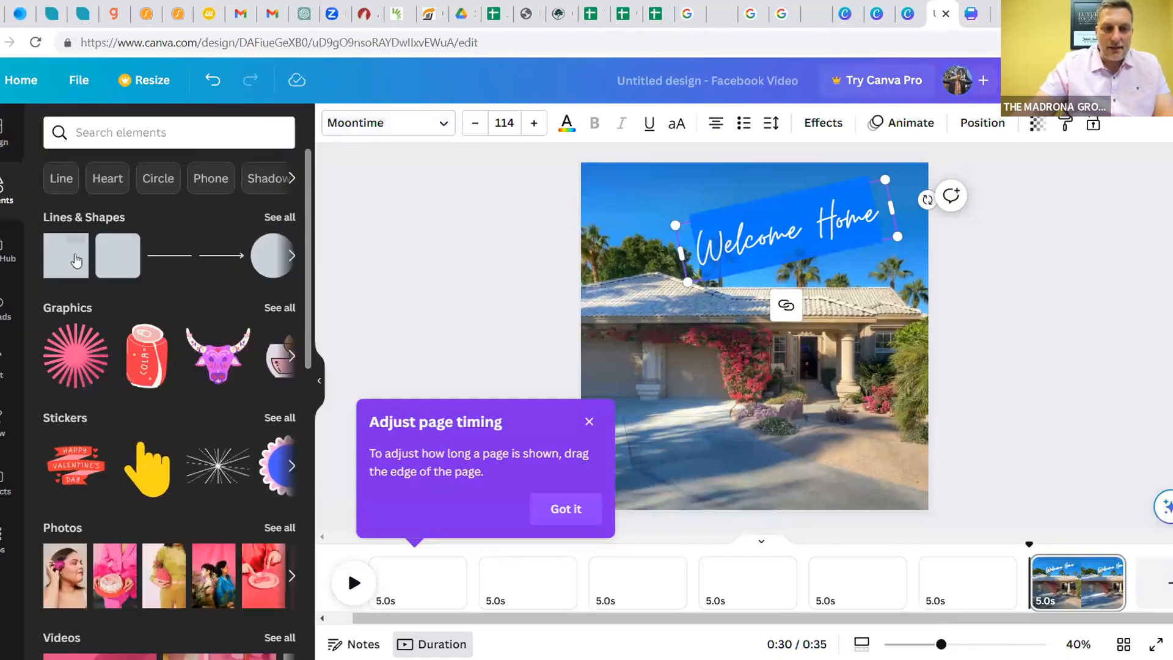
pyautogui.click(57, 259)
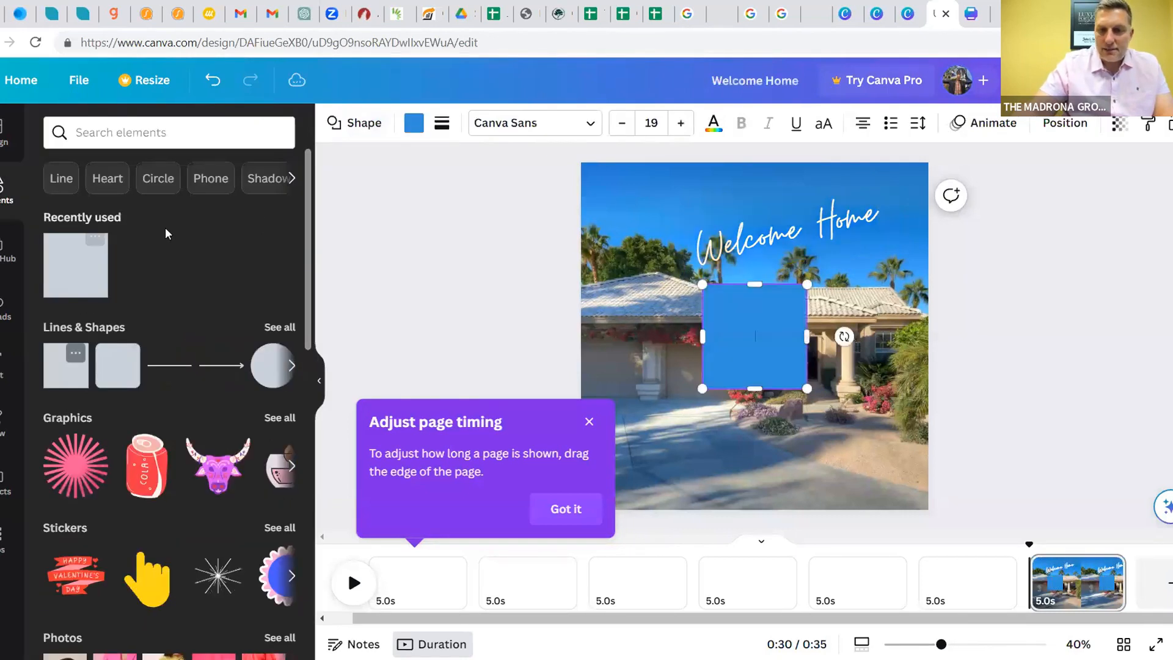
pyautogui.click(589, 421)
pyautogui.moveTo(731, 351); pyautogui.dragTo(607, 460)
pyautogui.moveTo(685, 443); pyautogui.dragTo(878, 450)
pyautogui.moveTo(729, 391); pyautogui.dragTo(731, 462)
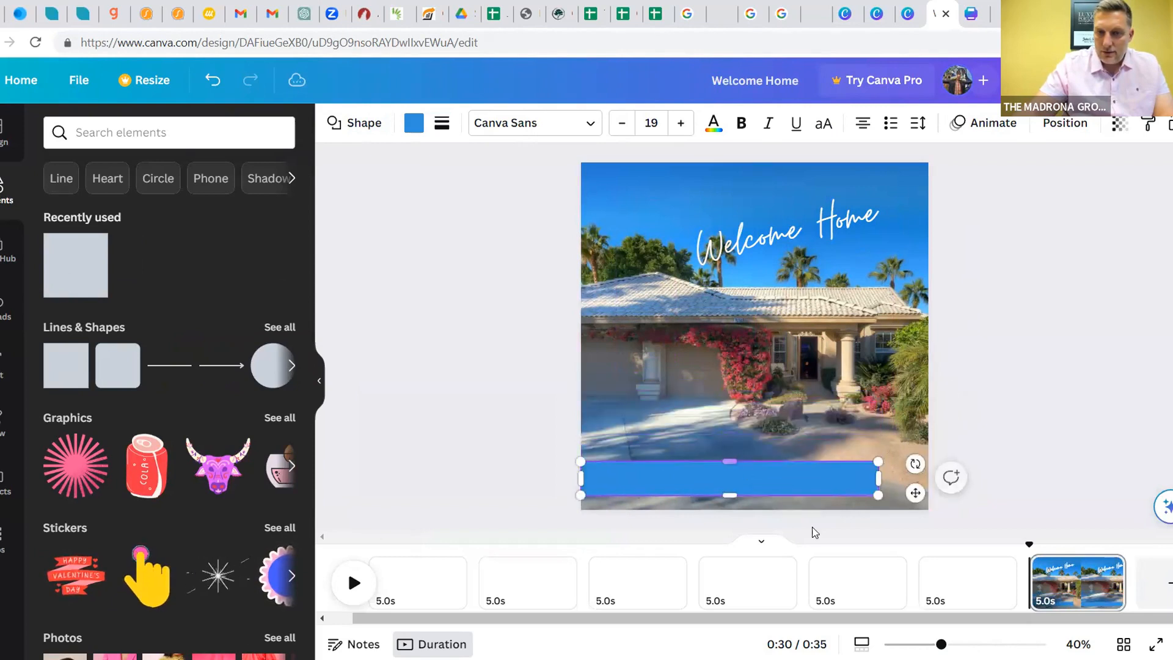
pyautogui.click(412, 125)
pyautogui.click(148, 222)
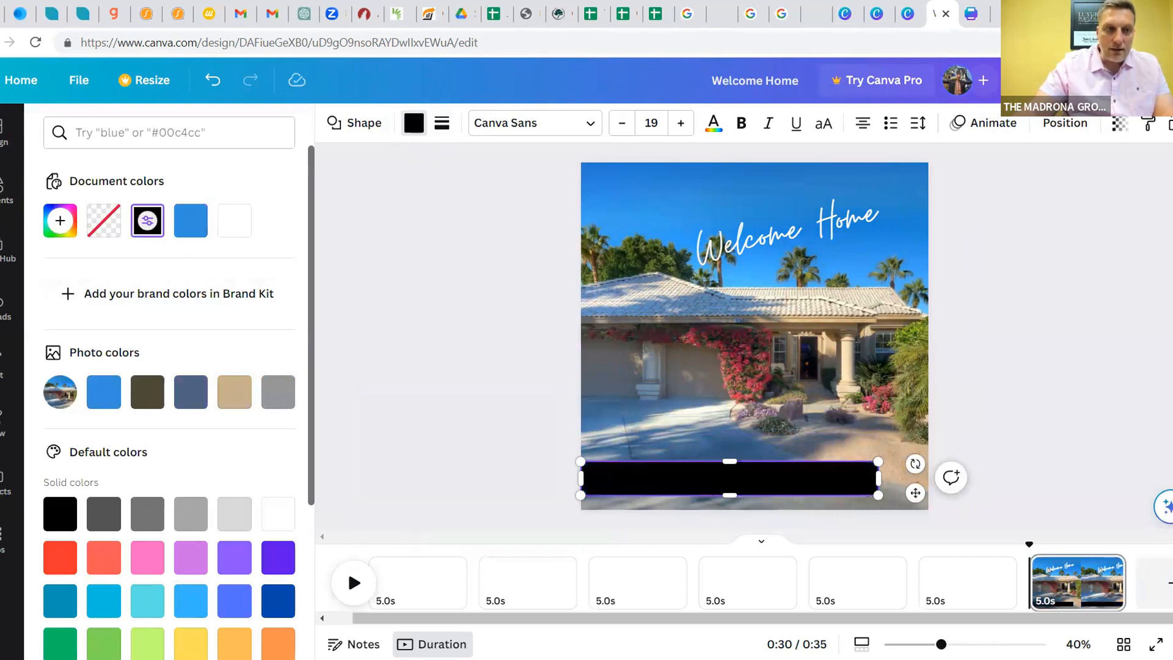
# Add a body text box and place it on the black bar
pyautogui.click(8, 189)
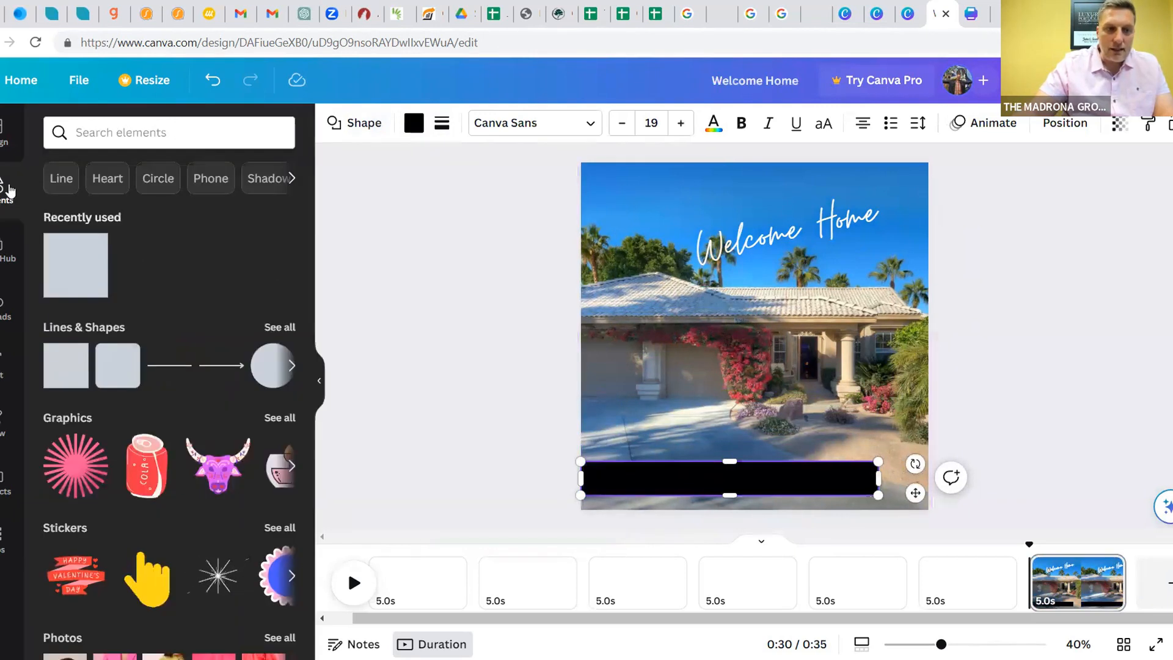
pyautogui.click(9, 358)
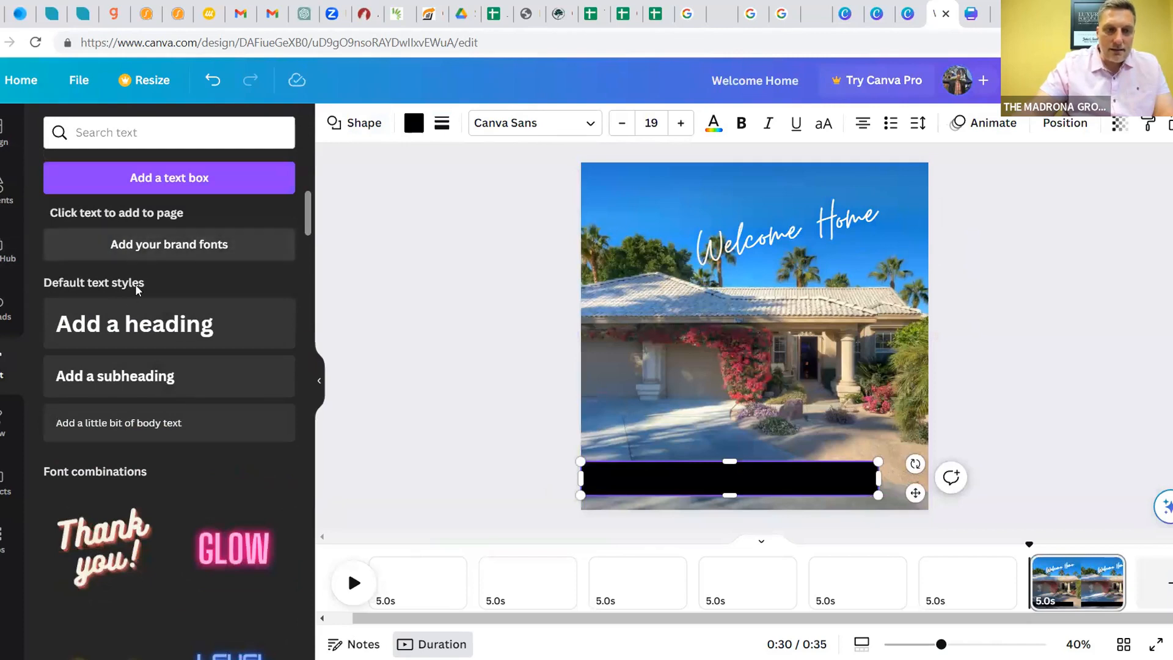
pyautogui.click(206, 417)
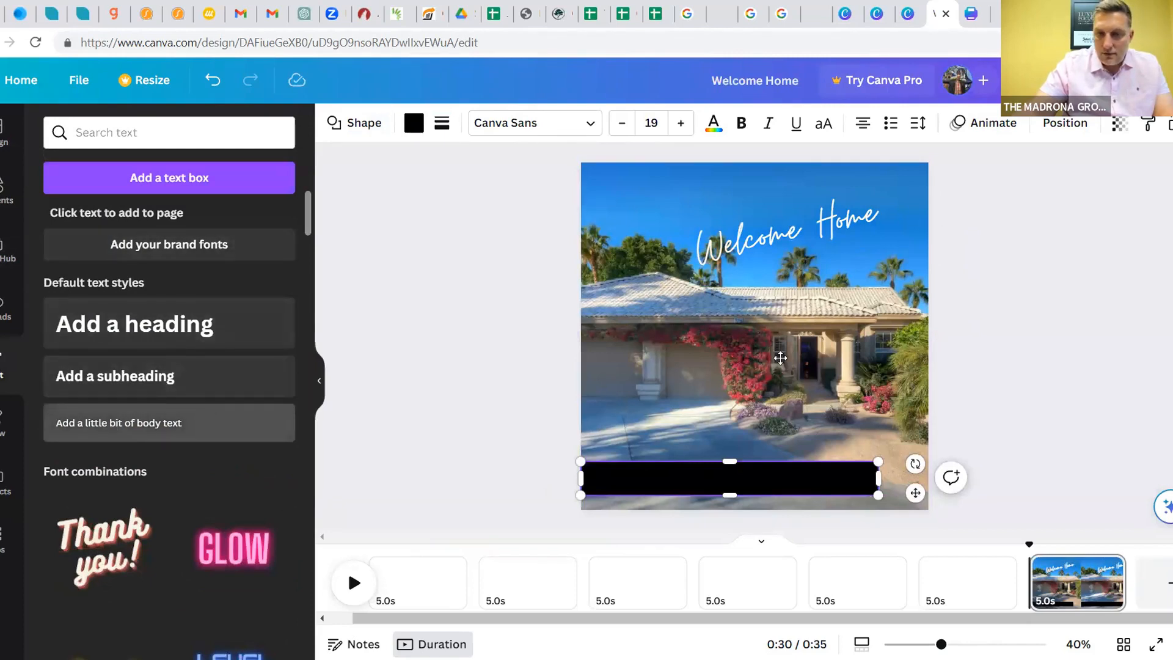
pyautogui.moveTo(761, 373); pyautogui.dragTo(700, 489)
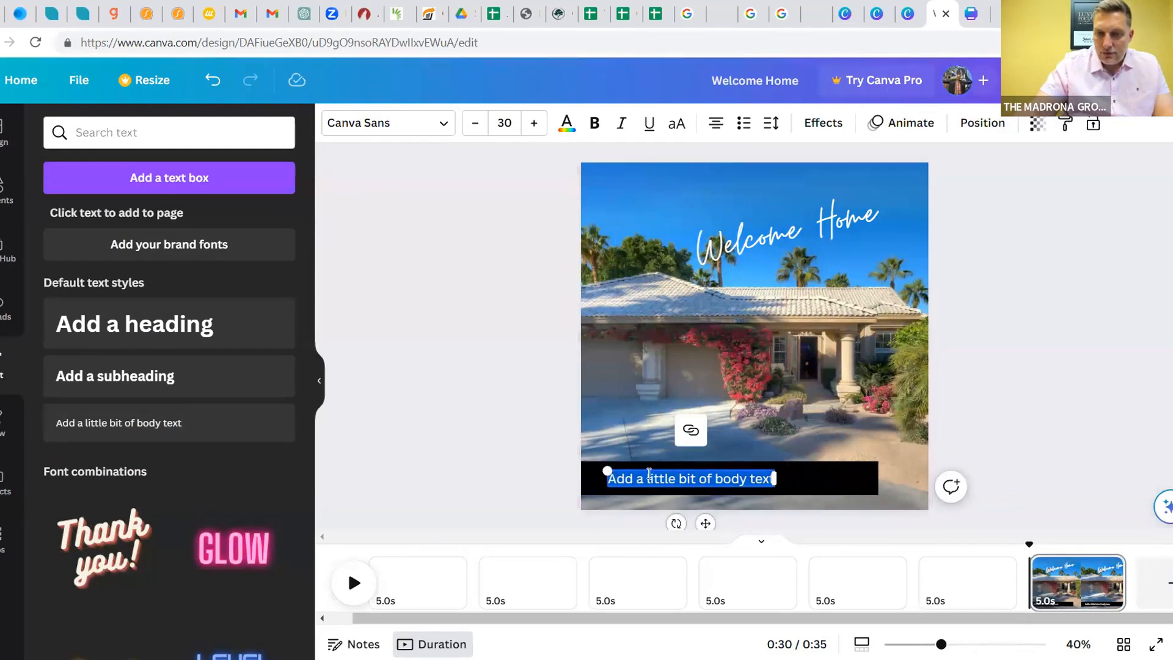
pyautogui.click(567, 434)
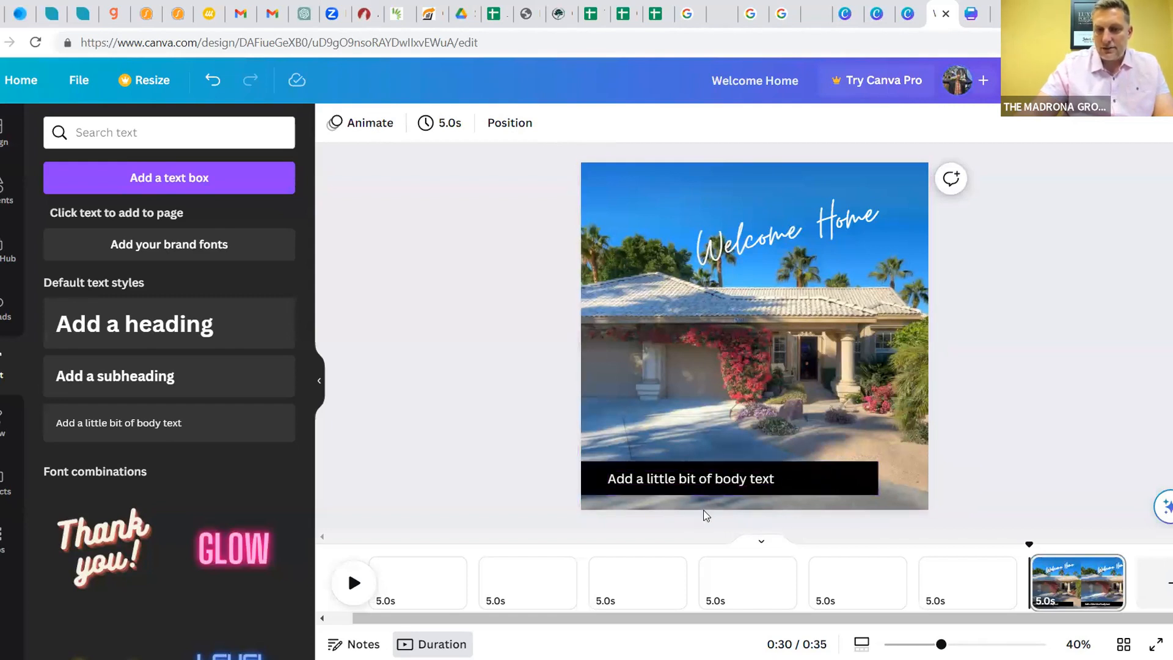
# Bring the black bar forward over the body text and send it backward again
pyautogui.click(692, 483)
pyautogui.click(794, 480)
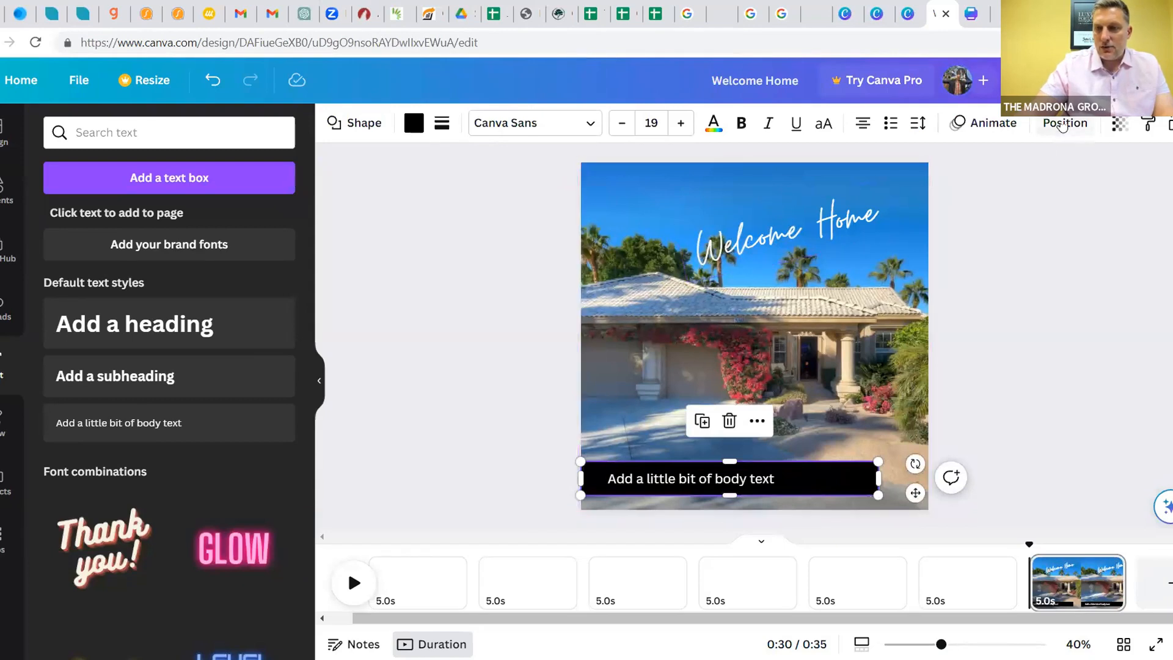
pyautogui.click(1063, 124)
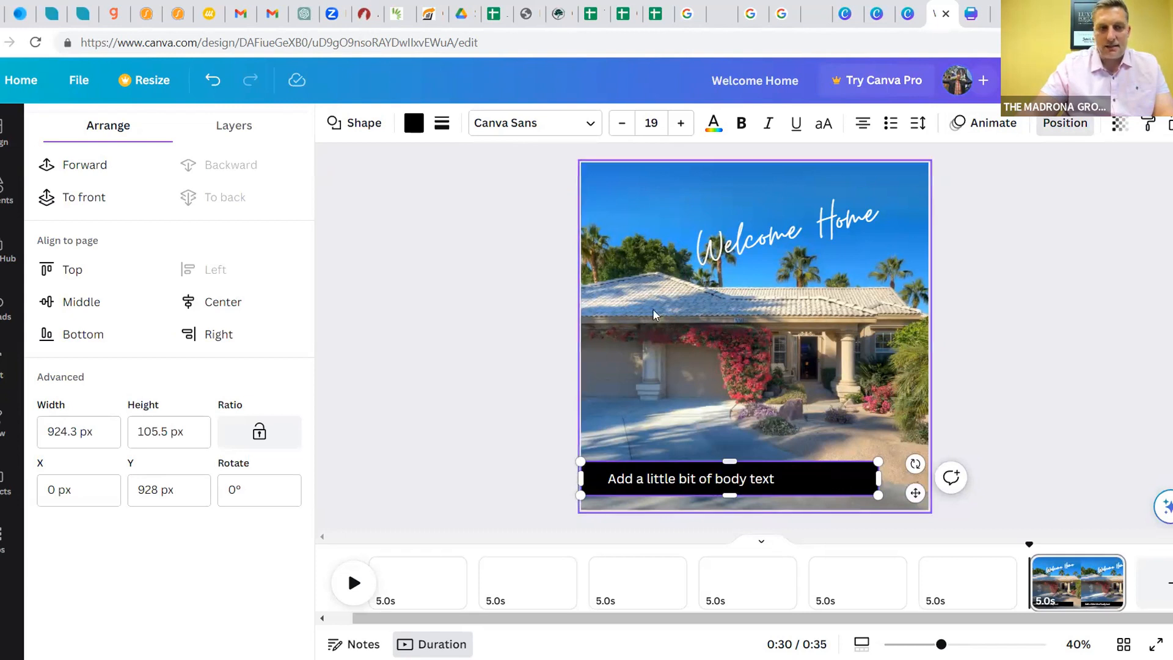
pyautogui.click(75, 166)
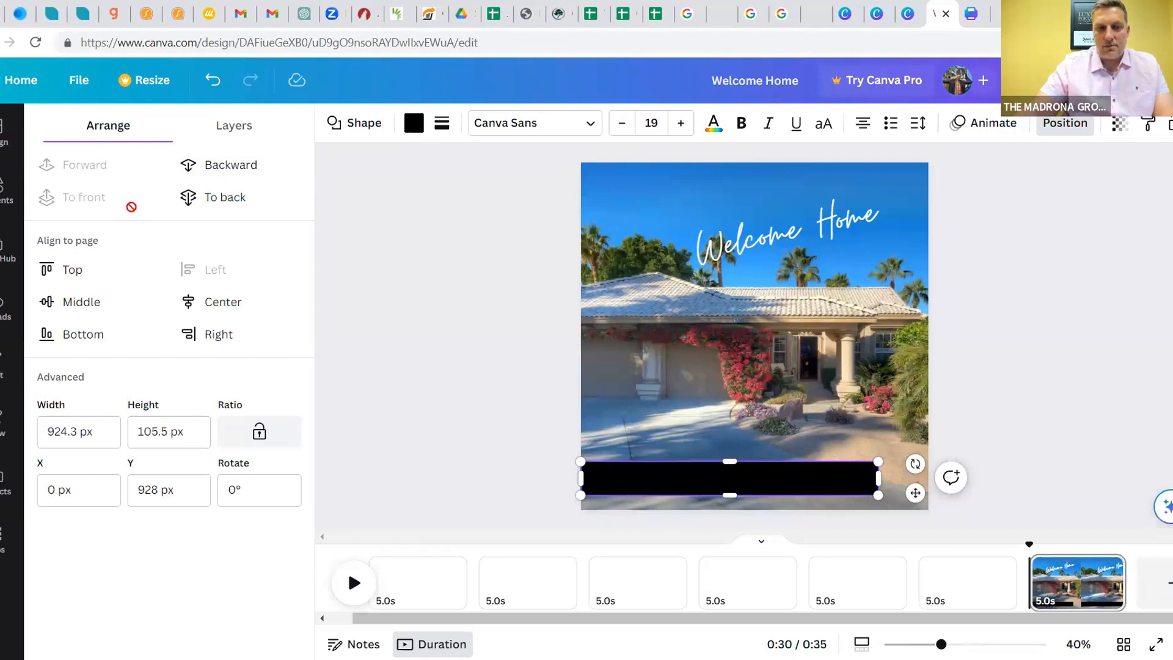
pyautogui.click(234, 163)
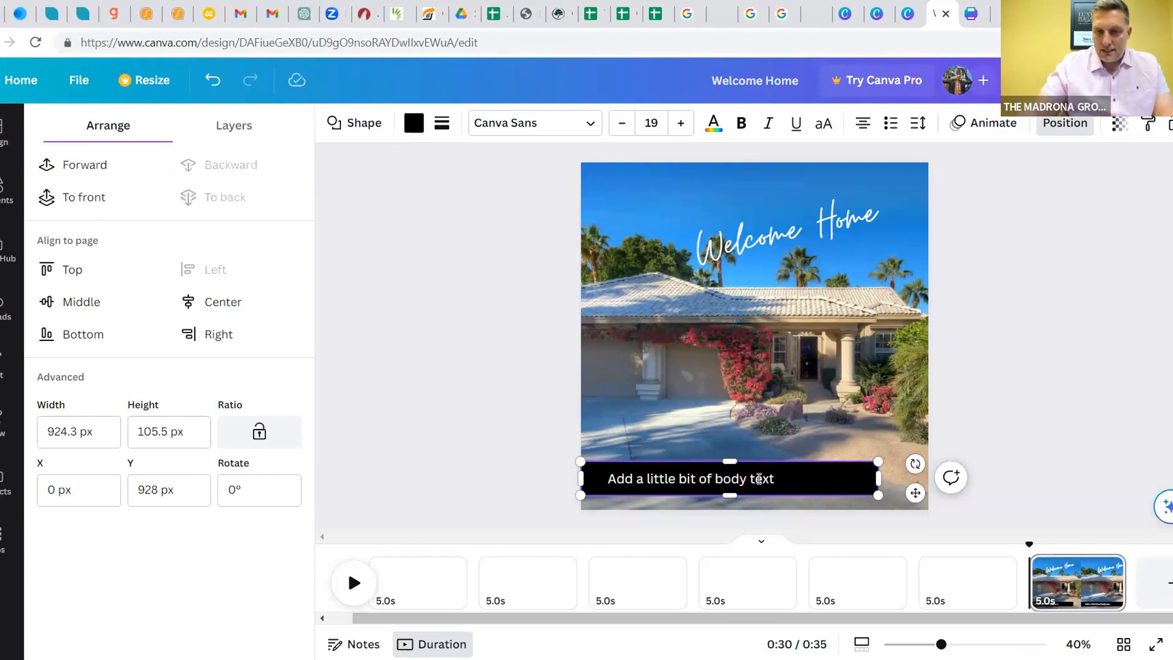
# Replace the placeholder text on the black bar with the listing's full street address and shift it slightly inward on the bar
pyautogui.click(608, 478)
pyautogui.click(616, 478)
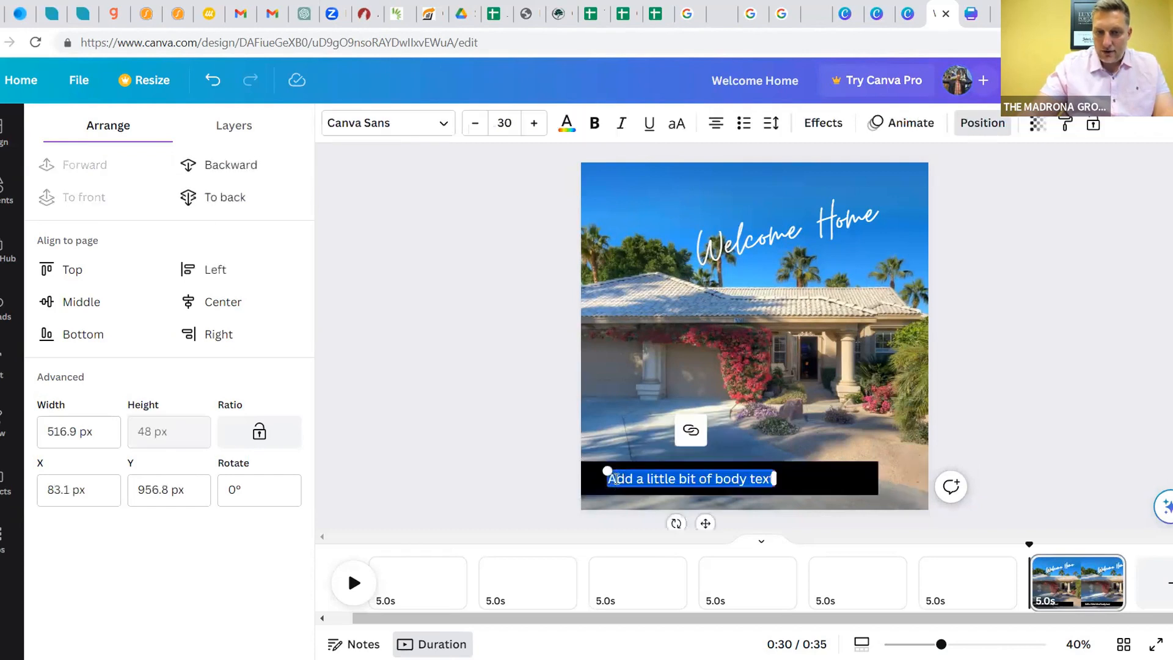
pyautogui.write('123')
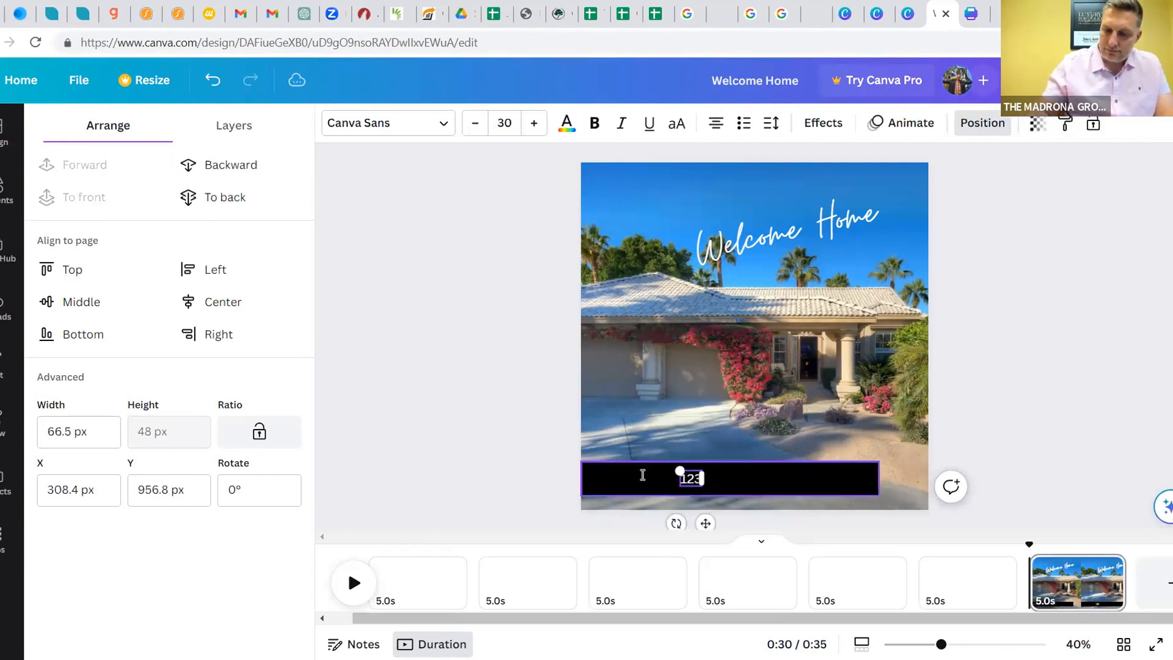
pyautogui.write('45 Ma')
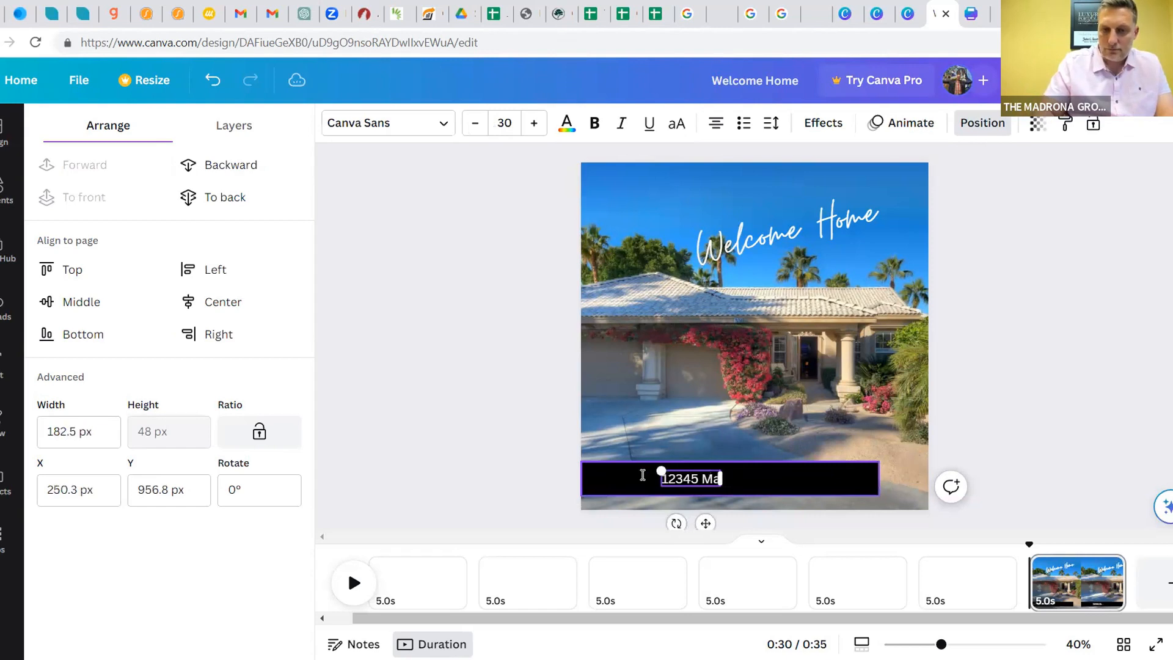
pyautogui.write('in St E')
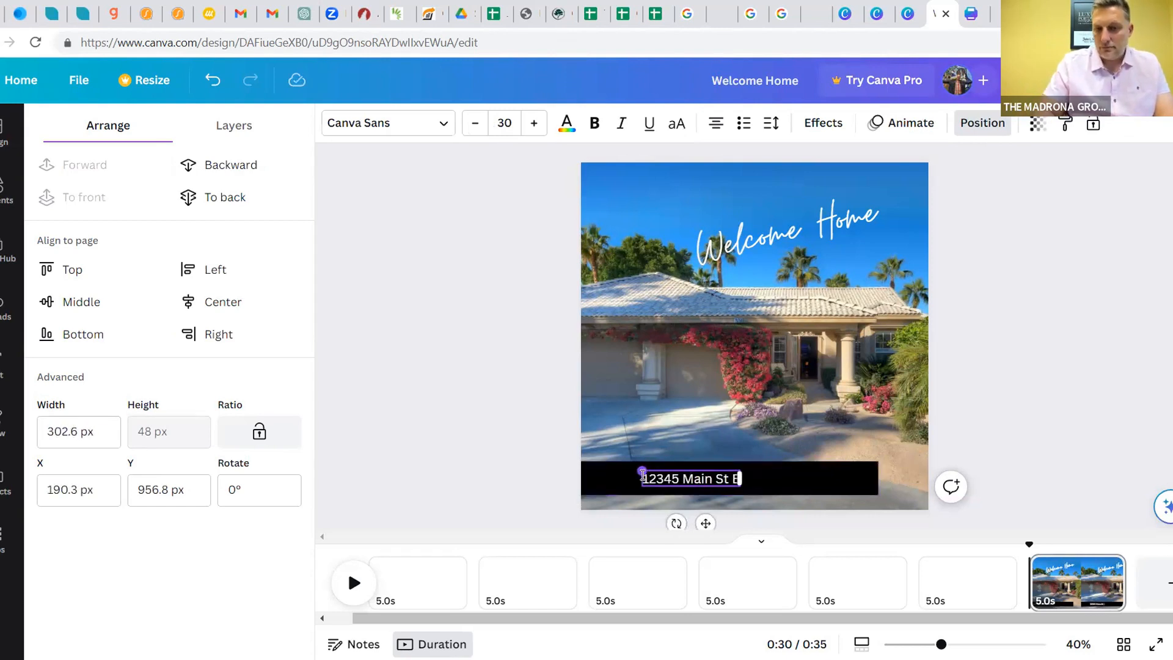
pyautogui.write('dmonds, WA 98020')
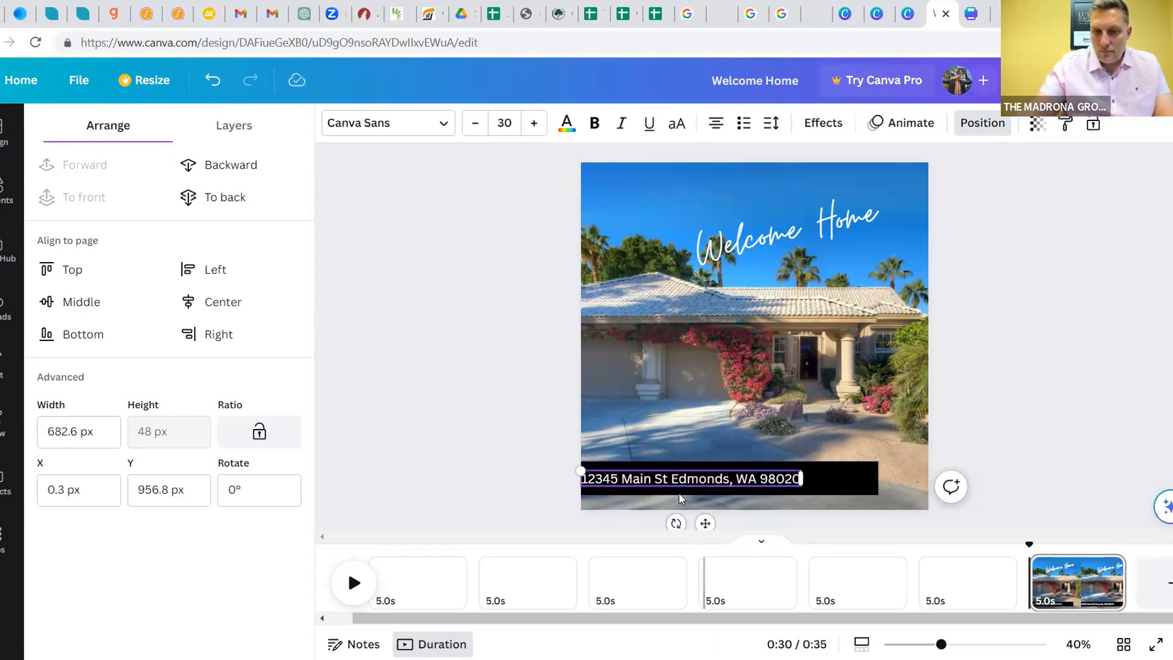
pyautogui.moveTo(676, 487); pyautogui.dragTo(689, 484)
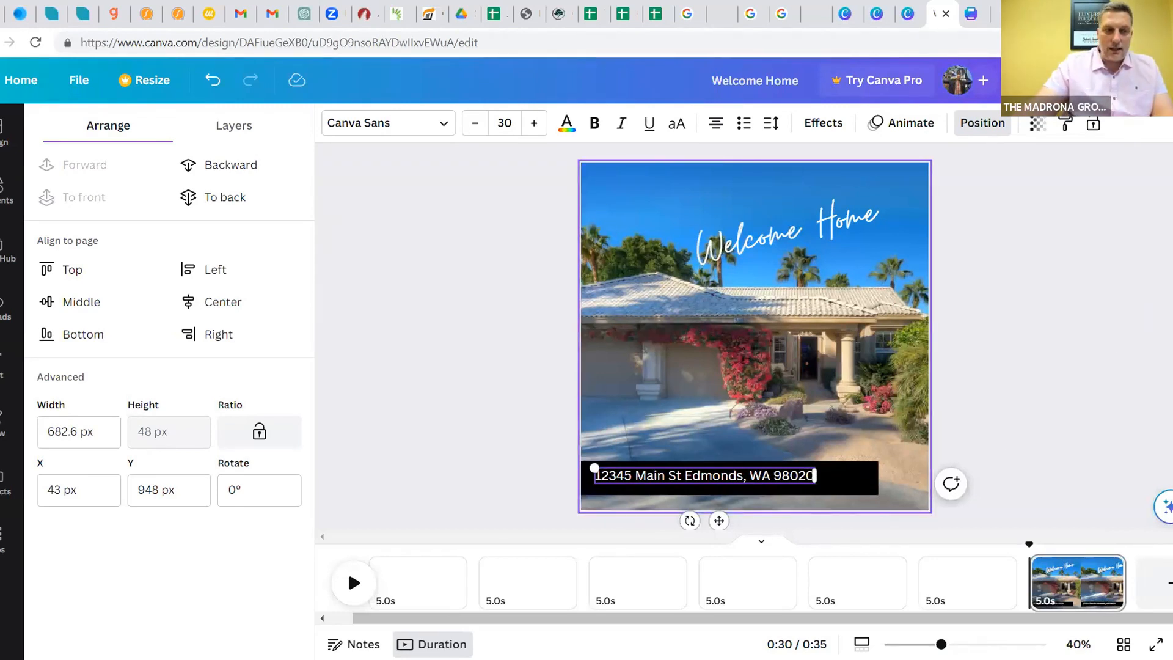
# Add the uploaded white John L. Scott logo, shrink it and place it in the photo's upper-left corner
pyautogui.moveTo(5, 364)
pyautogui.click(6, 309)
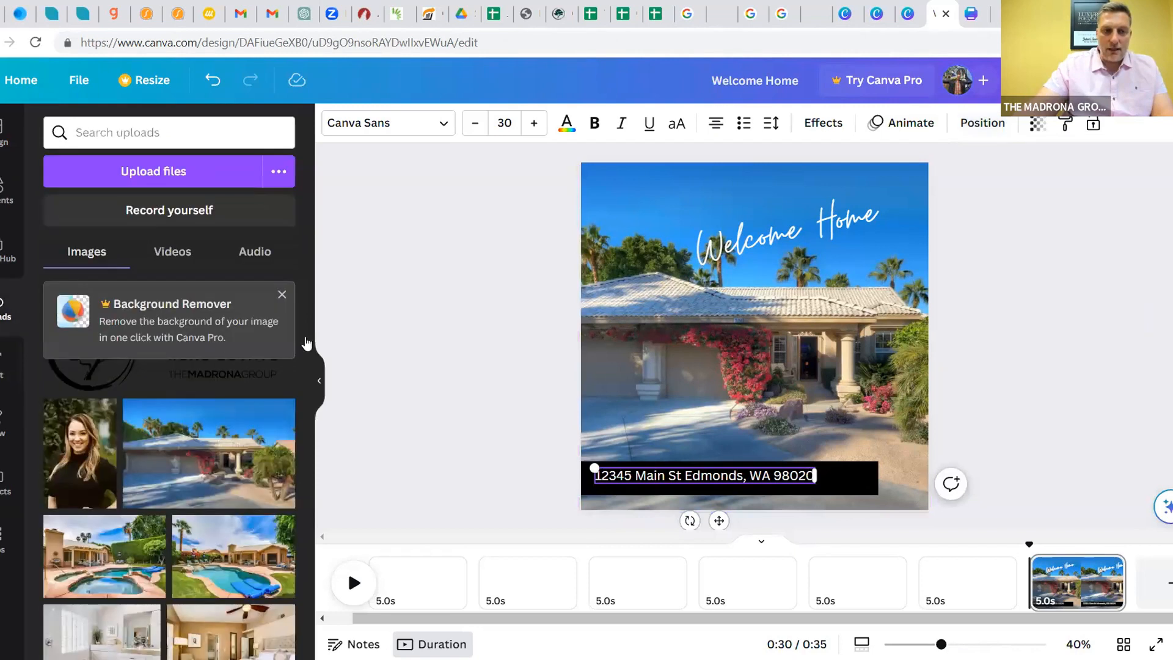
pyautogui.click(285, 305)
pyautogui.click(173, 325)
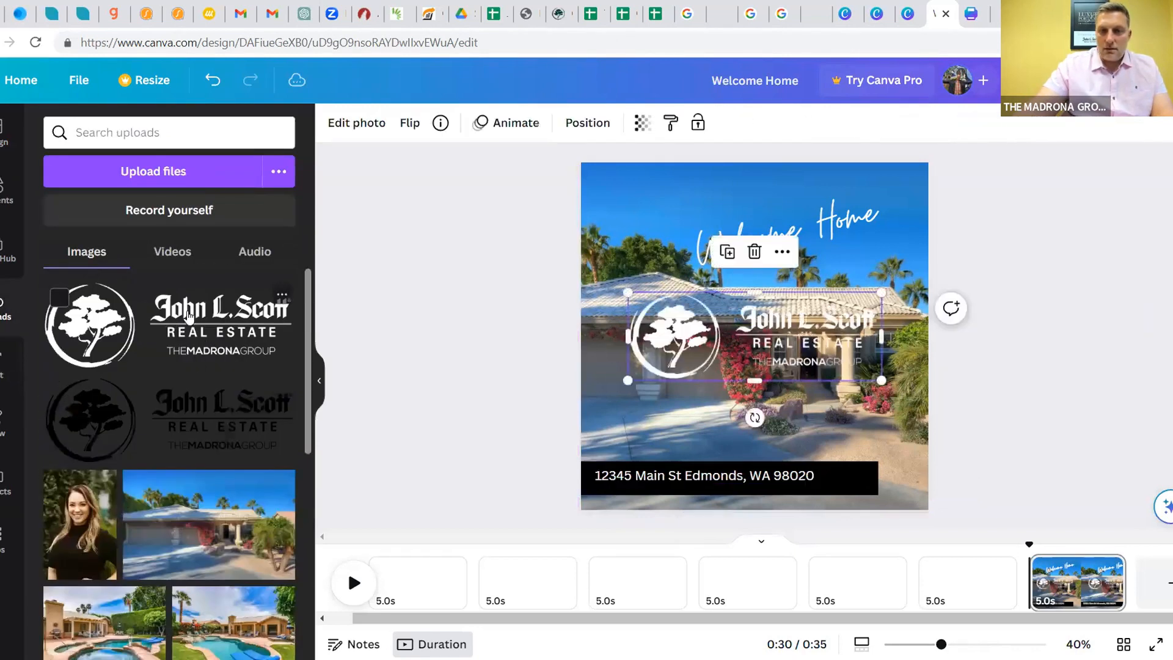
pyautogui.moveTo(880, 381); pyautogui.dragTo(608, 193)
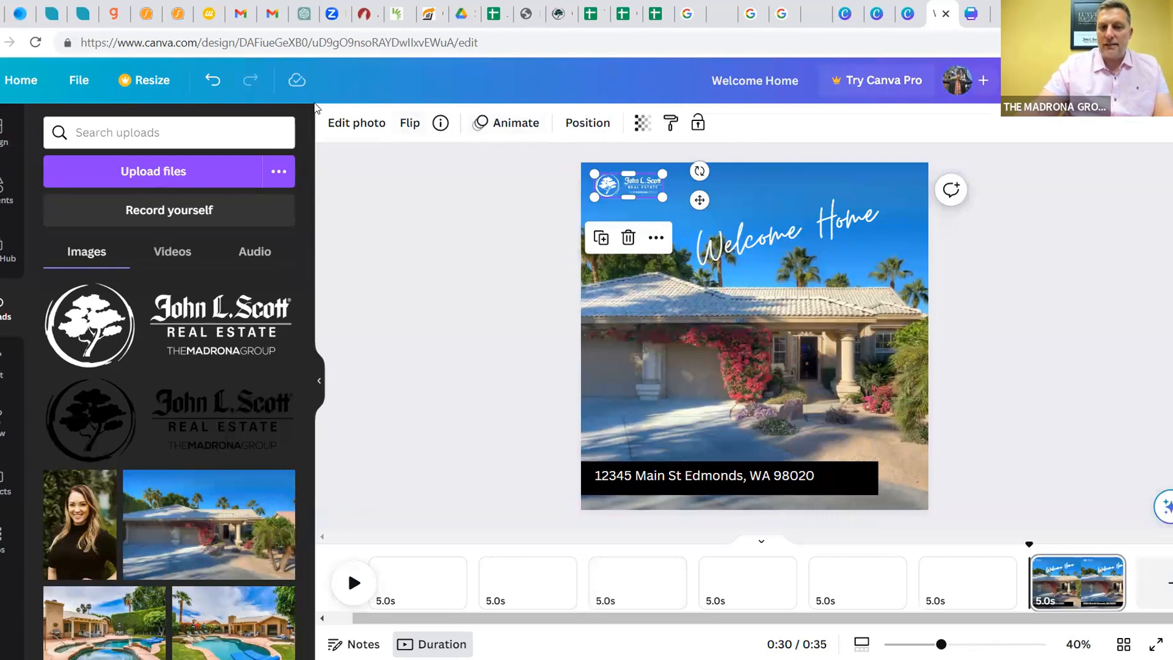
# Apply the Wipe text animation to the "Welcome Home" text
pyautogui.click(809, 330)
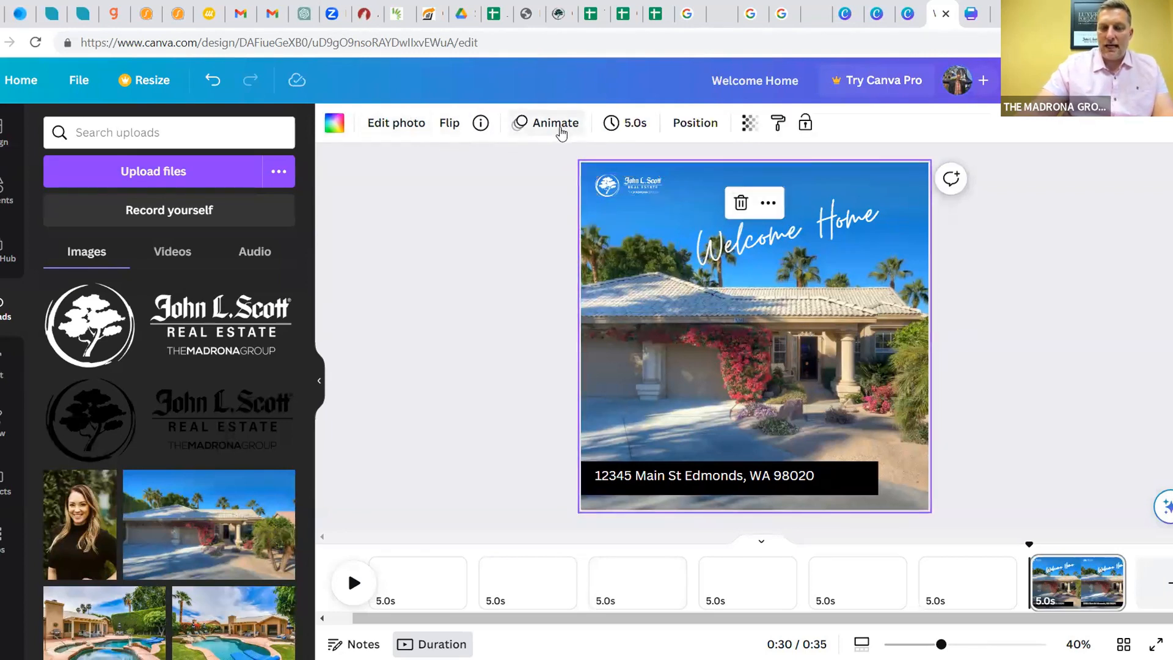
pyautogui.click(529, 131)
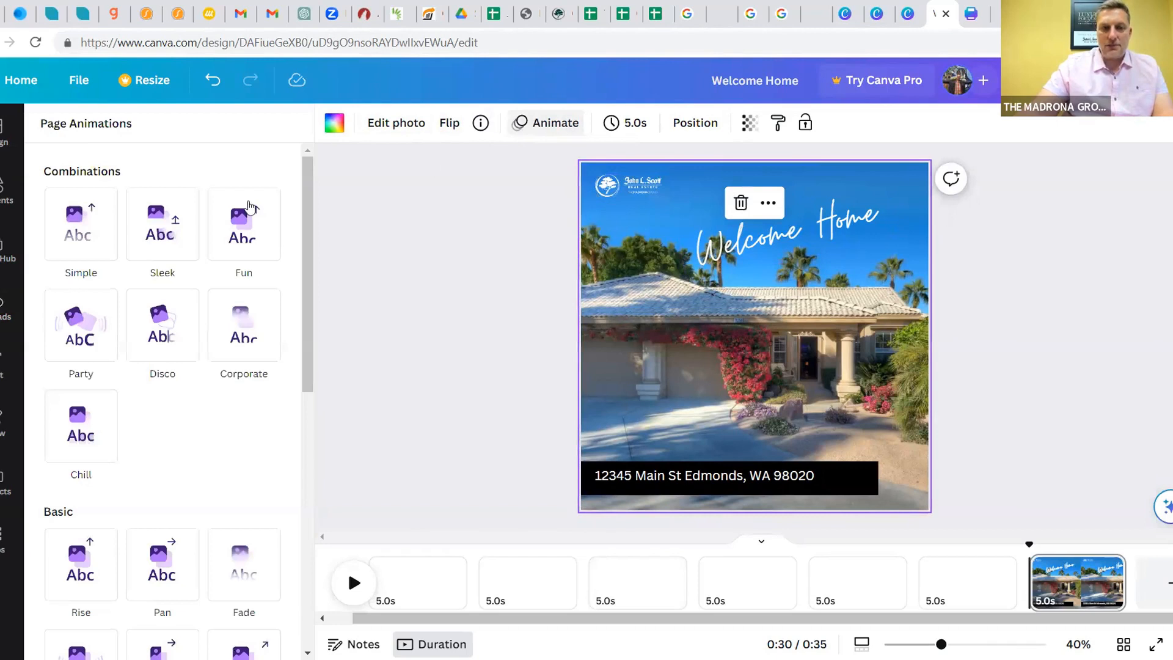
pyautogui.click(747, 240)
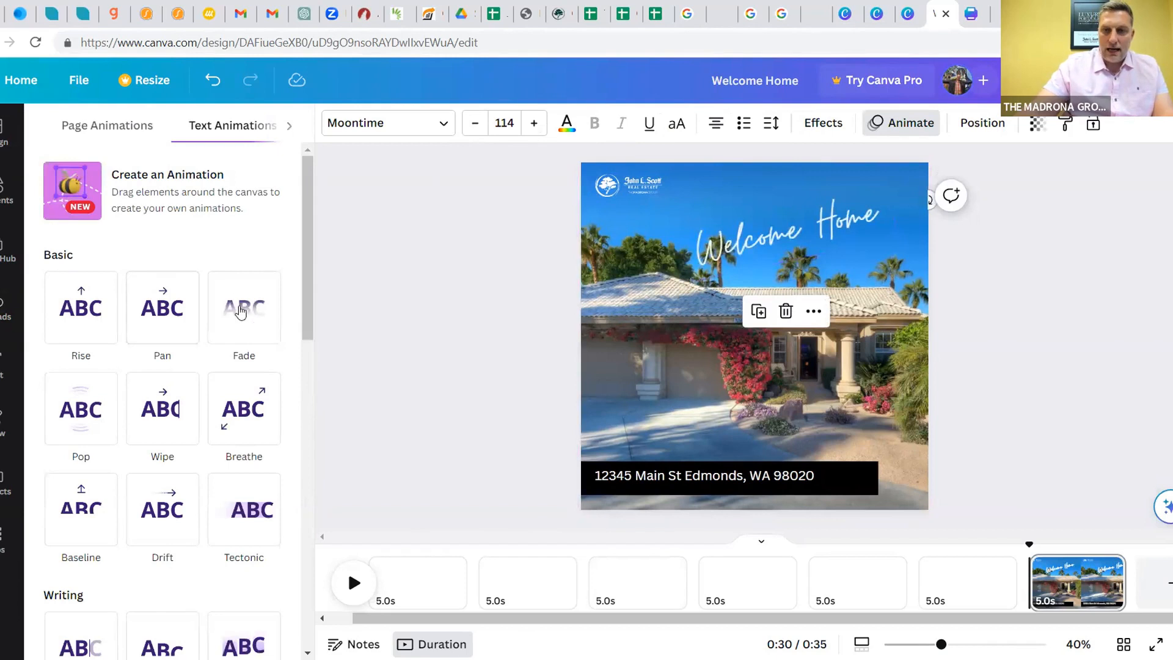
pyautogui.scroll(-2, 215, 294)
pyautogui.scroll(-2, 203, 296)
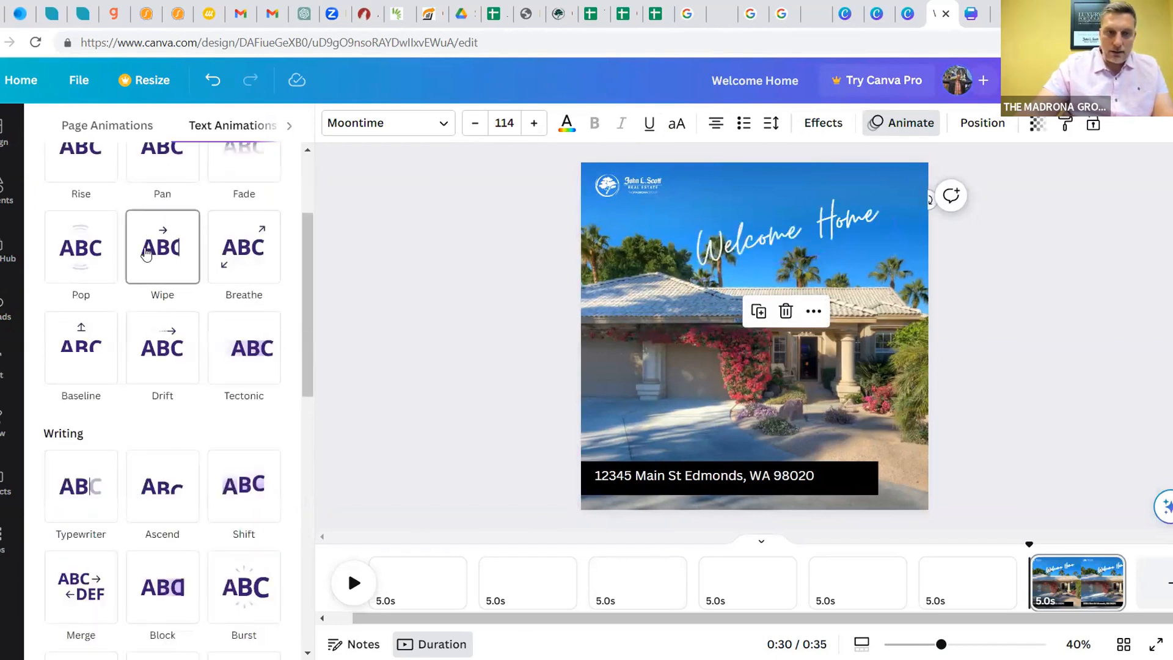
pyautogui.click(162, 257)
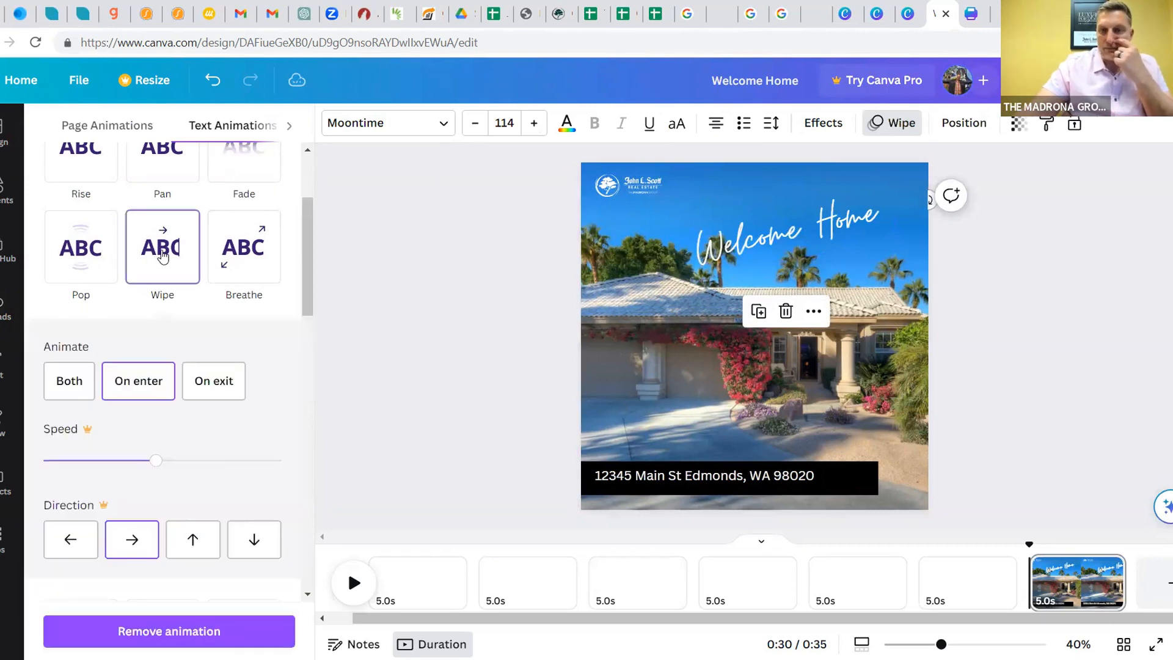
pyautogui.scroll(-10, 184, 421)
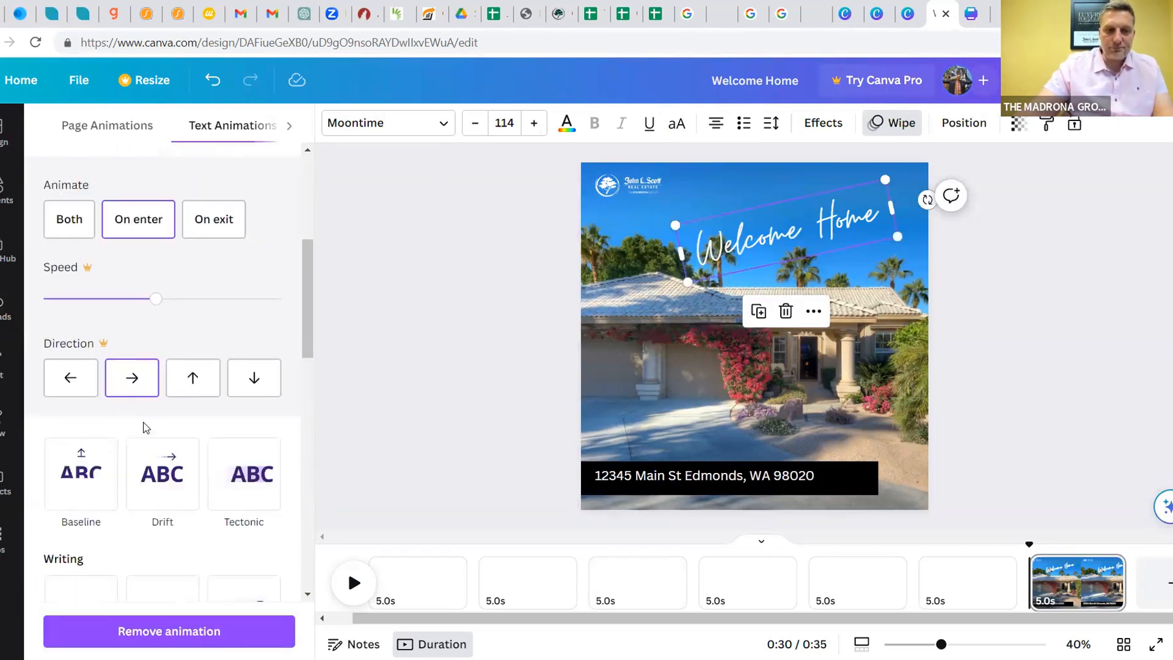
pyautogui.scroll(-5, 283, 421)
pyautogui.click(474, 369)
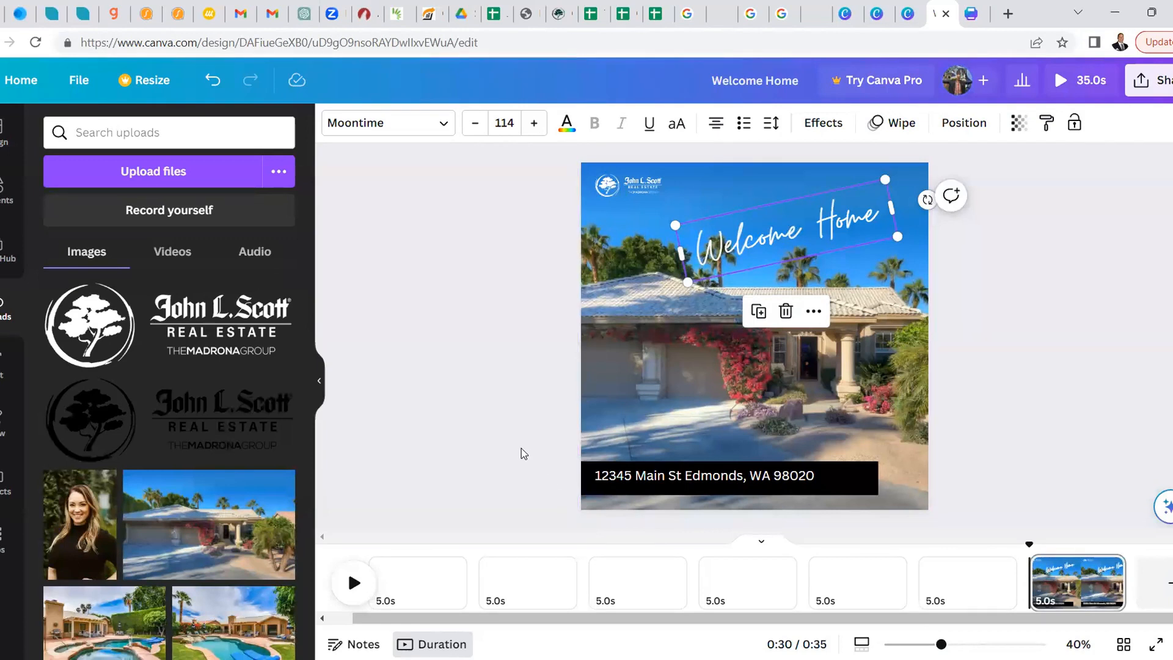
# Move the "Welcome Home" page to the beginning of the video timeline and preview the playback
pyautogui.moveTo(1090, 590); pyautogui.dragTo(398, 591)
pyautogui.scroll(-1, 450, 449)
pyautogui.scroll(1, 451, 451)
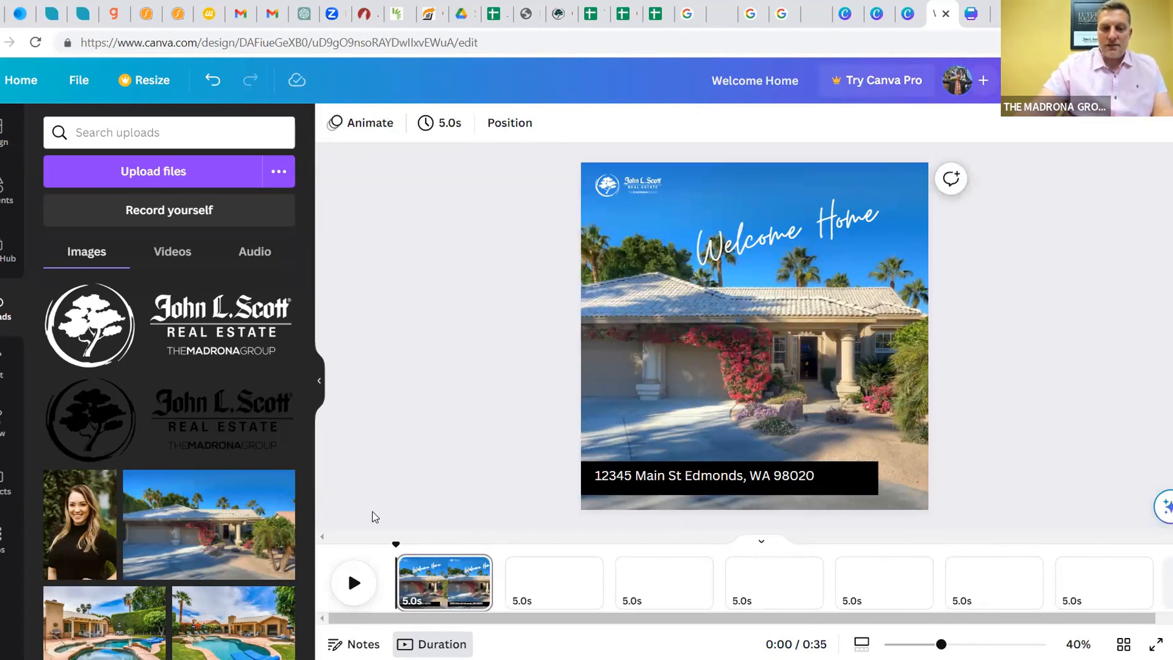
pyautogui.click(353, 580)
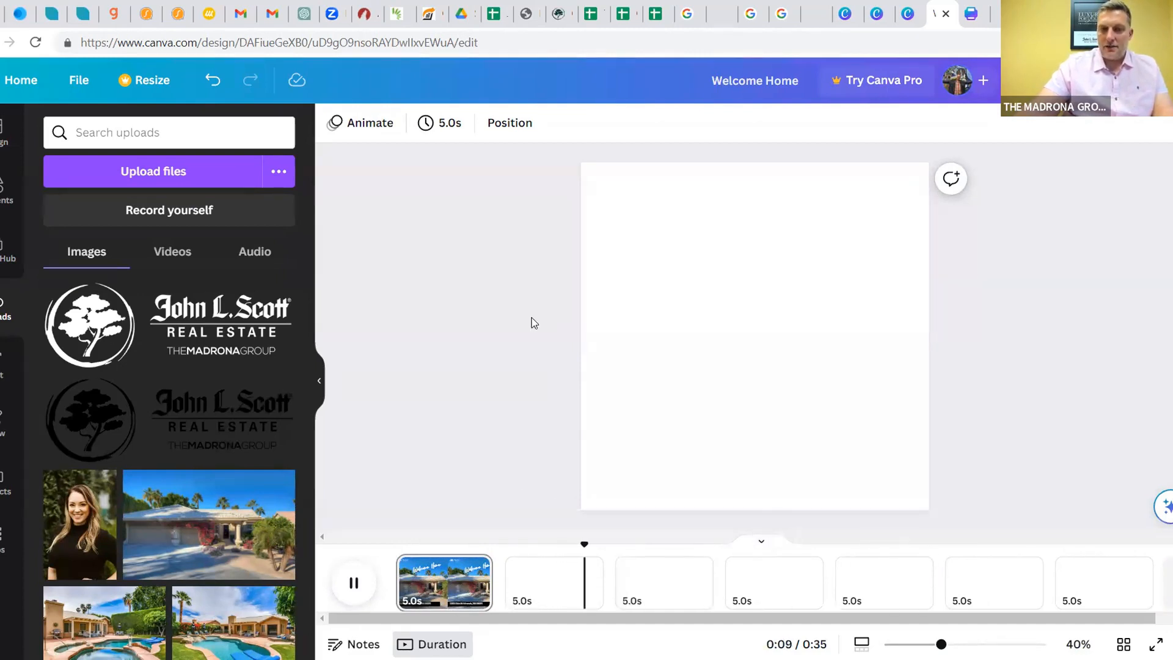
pyautogui.click(511, 307)
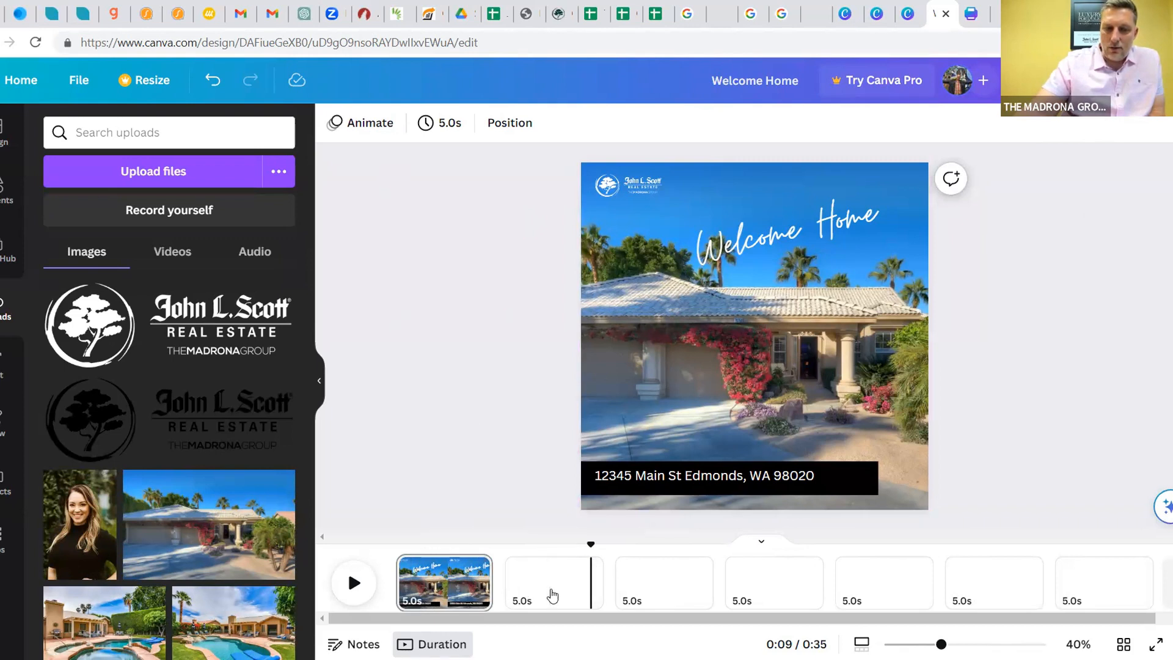
# Shorten the first page's duration to 3.0 seconds and replay the video from the start
pyautogui.moveTo(492, 585); pyautogui.dragTo(452, 584)
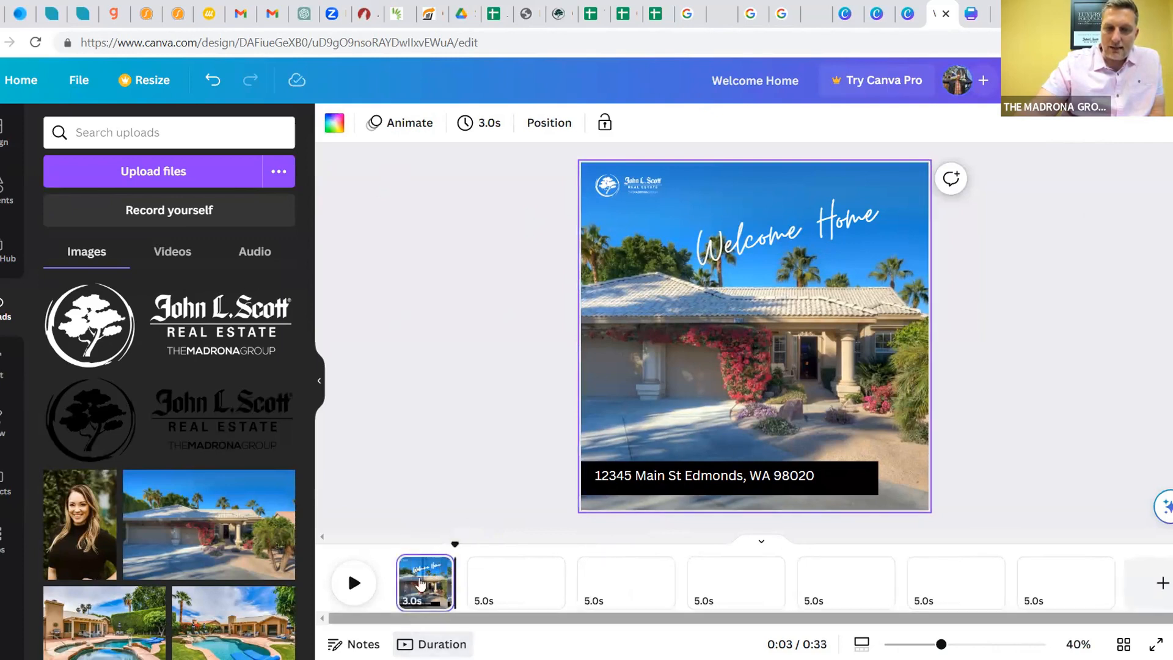
pyautogui.click(353, 583)
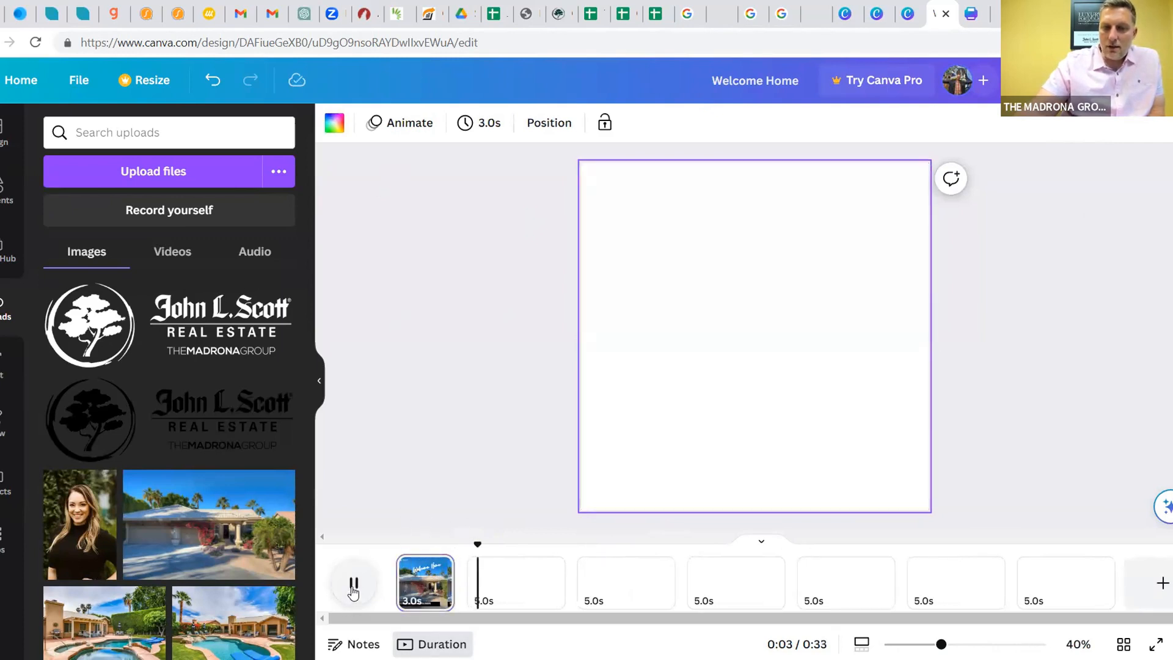
pyautogui.moveTo(498, 544); pyautogui.dragTo(396, 544)
pyautogui.click(353, 582)
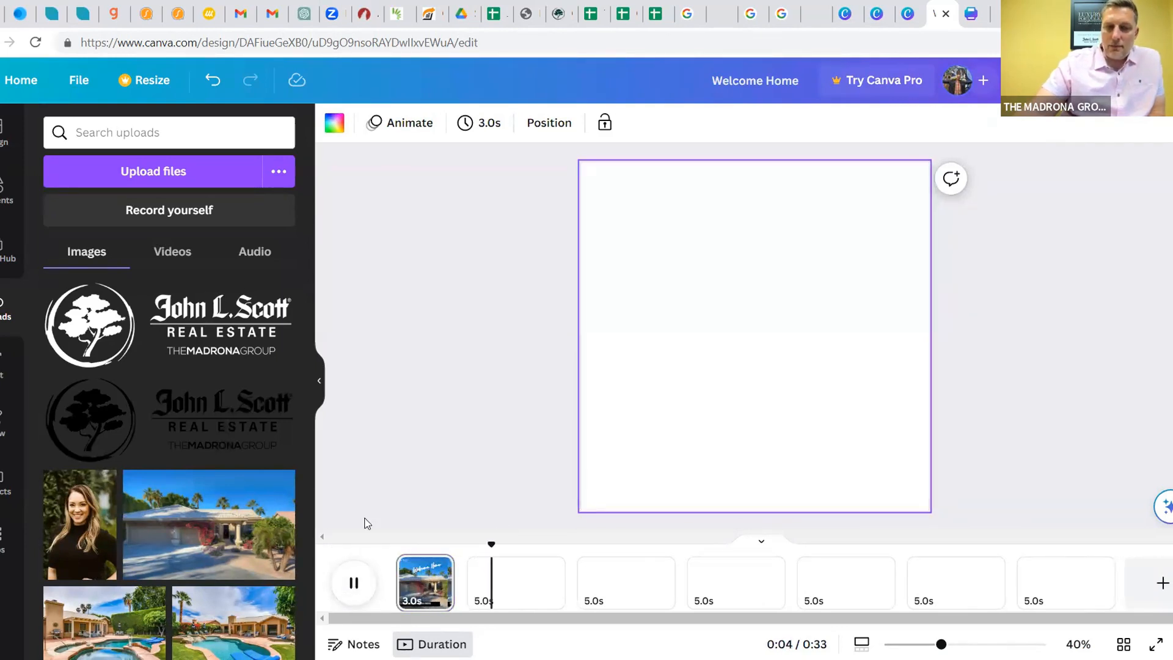
pyautogui.press('space')
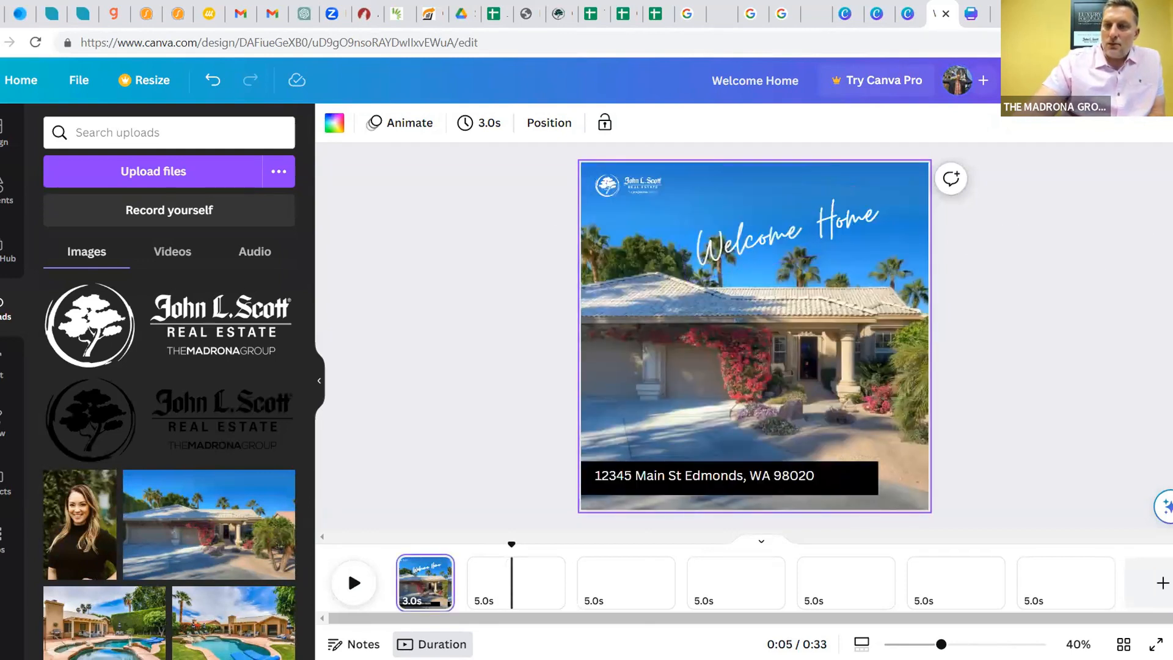
# Examine the download settings and available file types for the video, then close them without downloading
pyautogui.click(1123, 80)
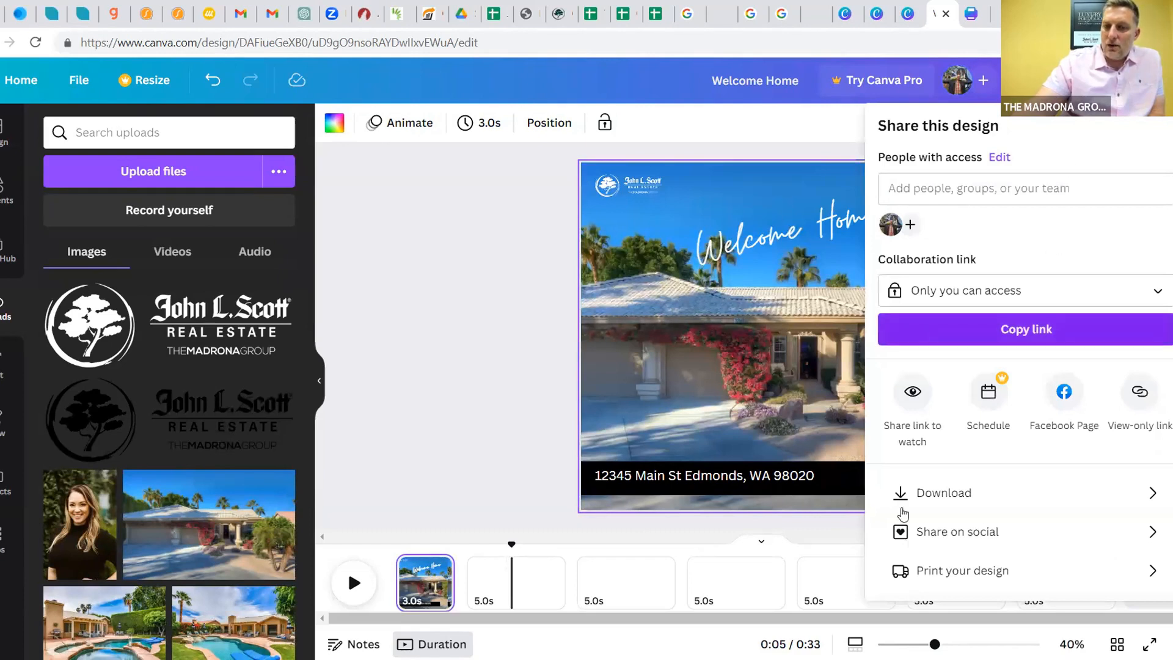
pyautogui.click(902, 506)
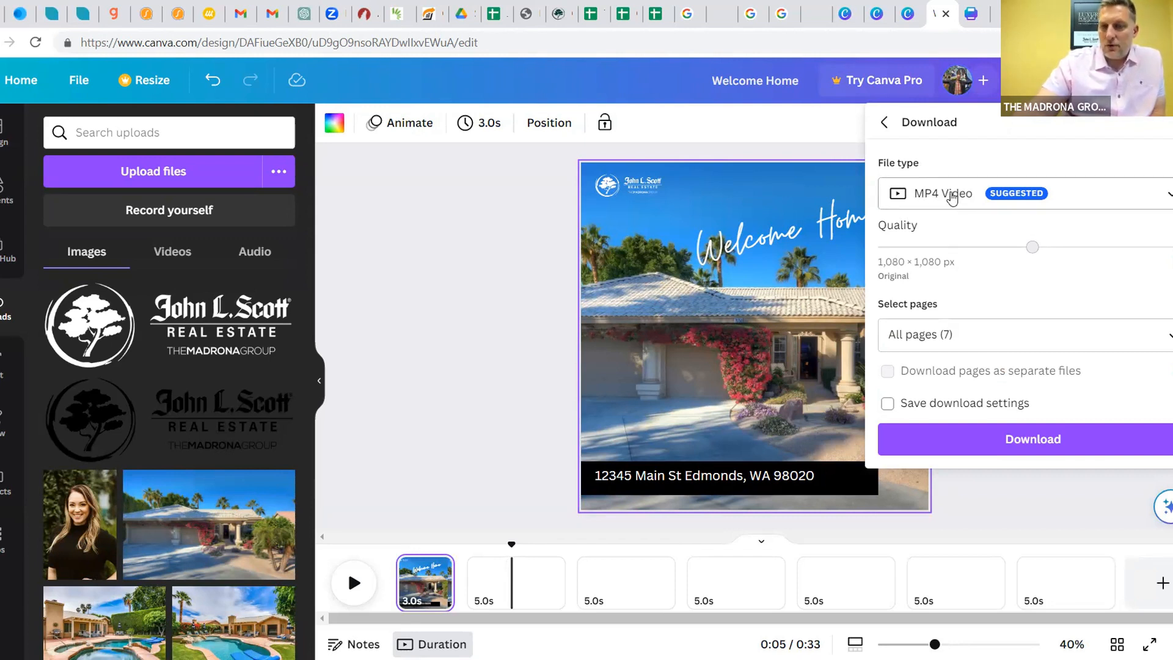
pyautogui.click(1163, 194)
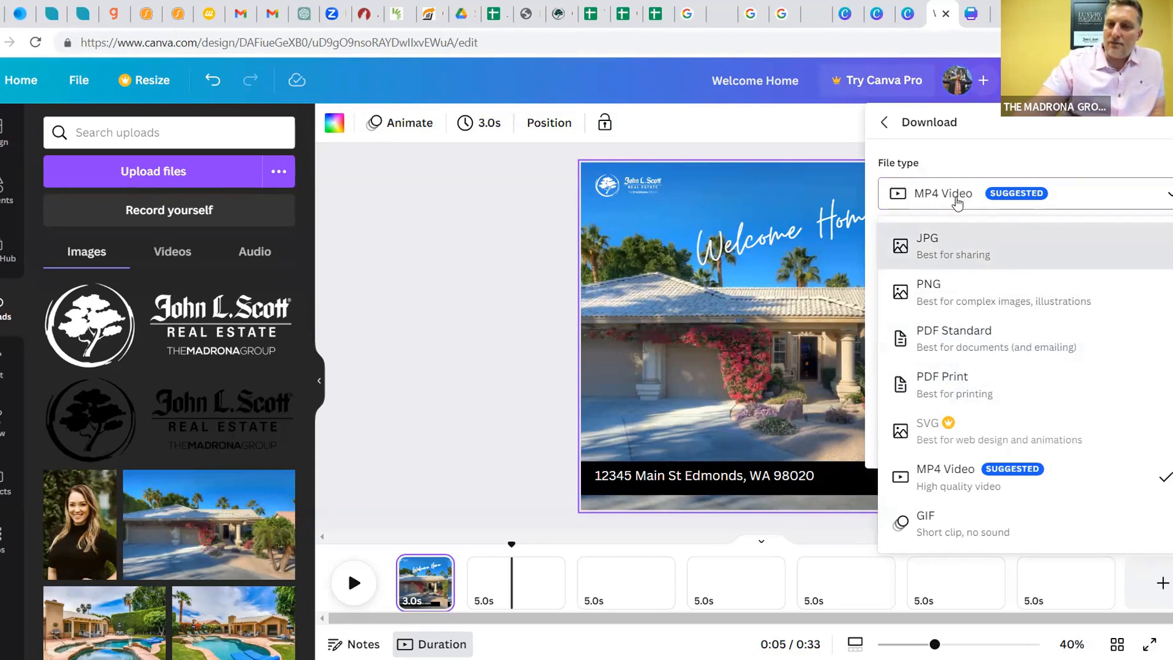
pyautogui.click(502, 208)
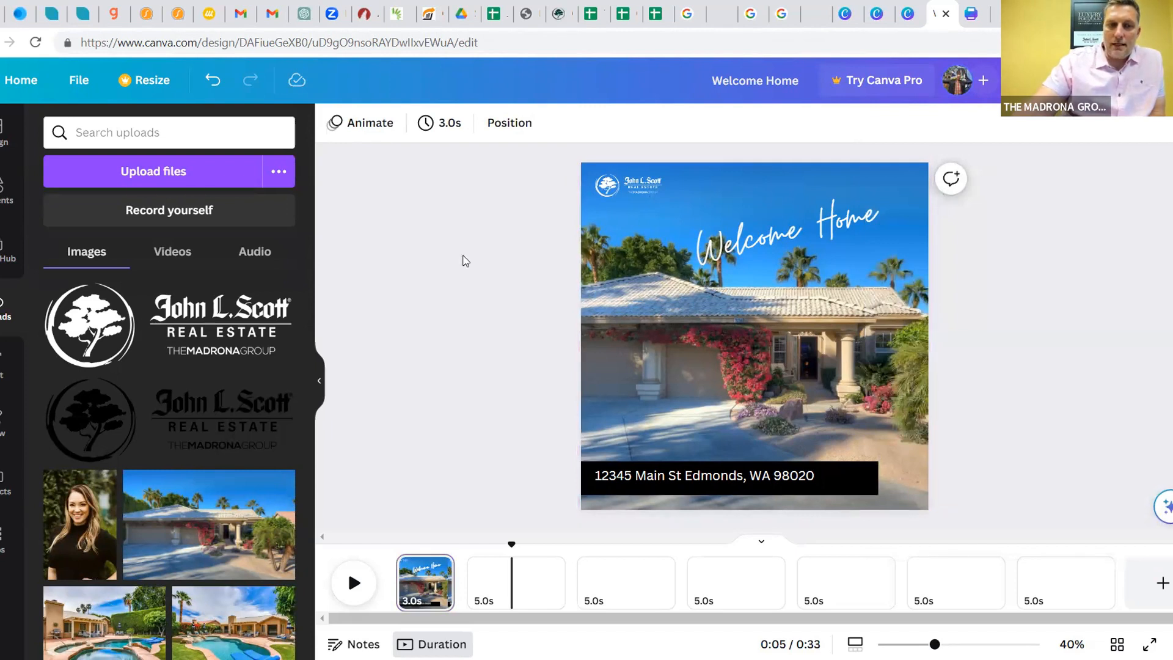
# Return to the Canva home page and look over the recent designs
pyautogui.click(20, 83)
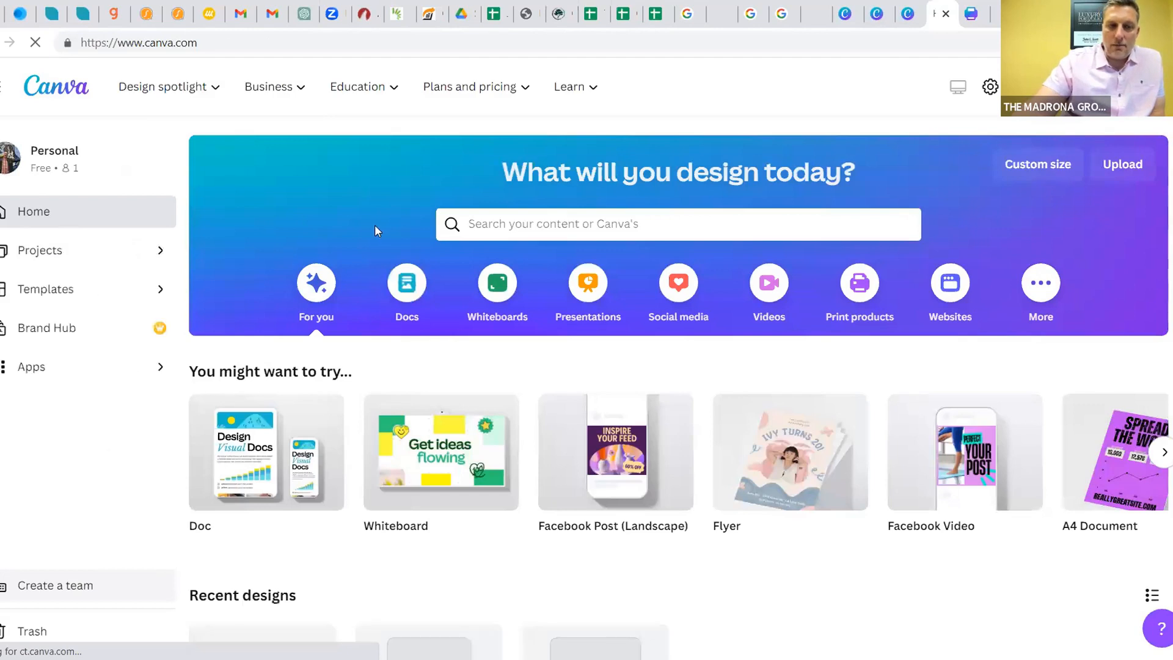
pyautogui.scroll(-3, 375, 237)
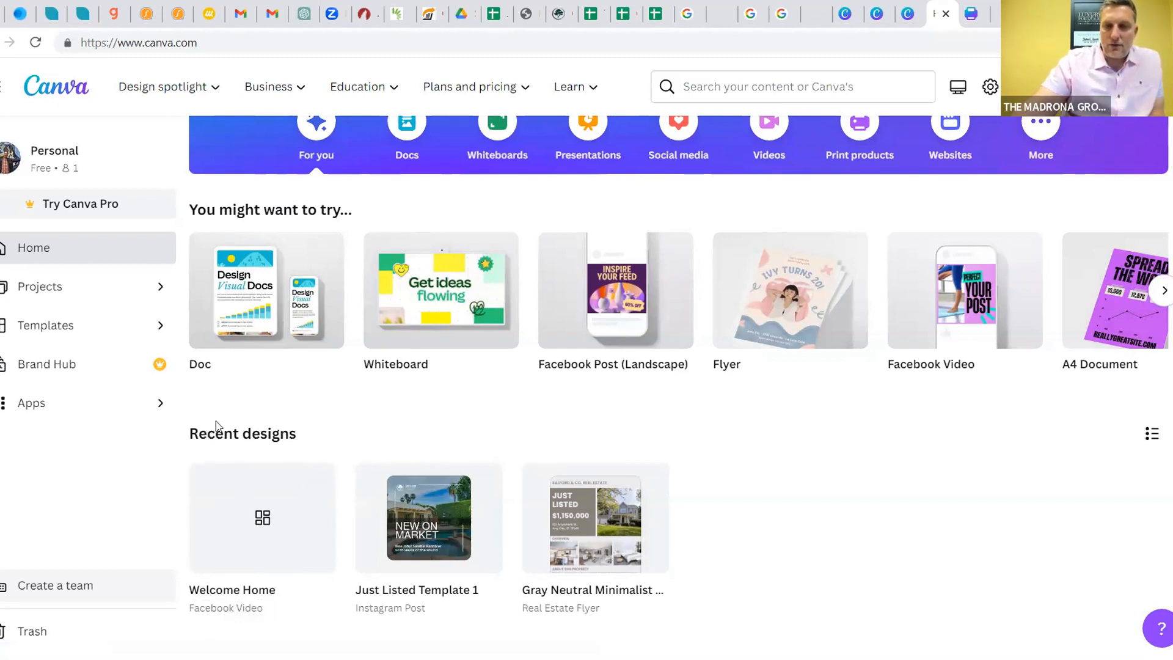
pyautogui.scroll(3, 751, 461)
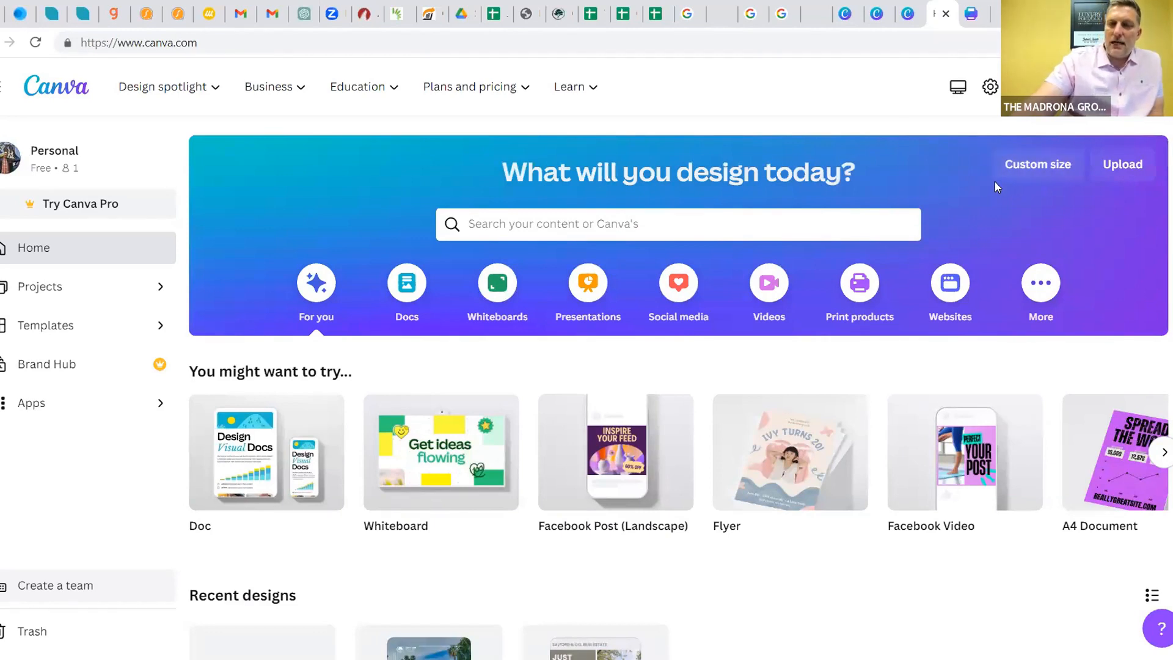
# Create a new custom-size design 300 px wide and 200 px high
pyautogui.click(1045, 165)
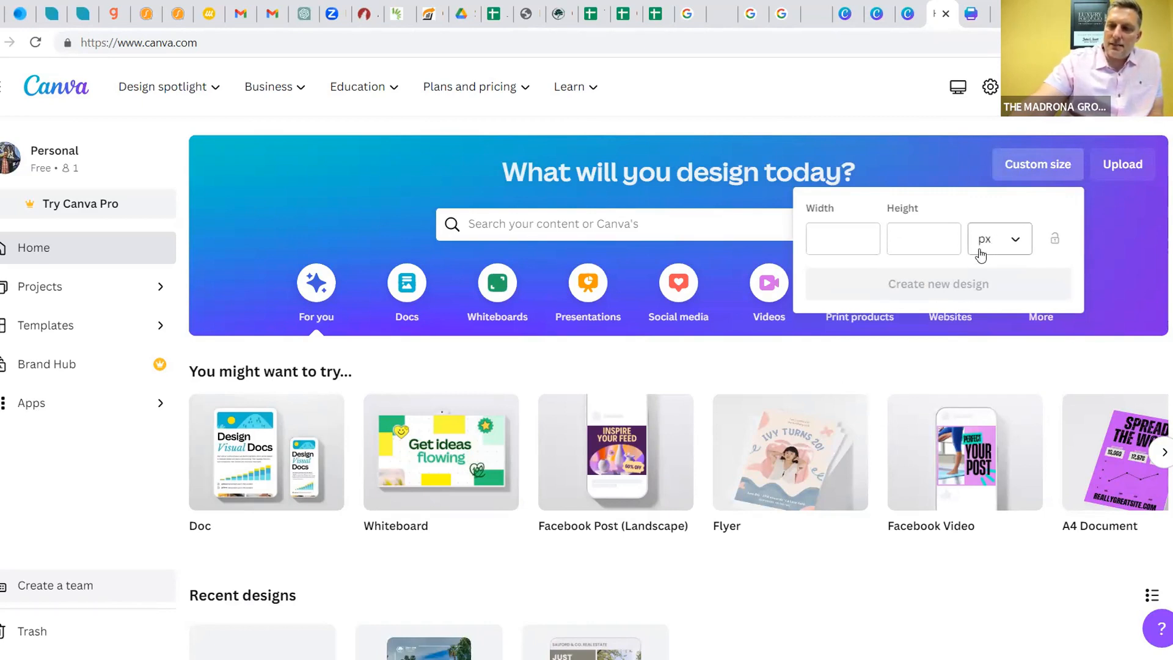
pyautogui.click(831, 242)
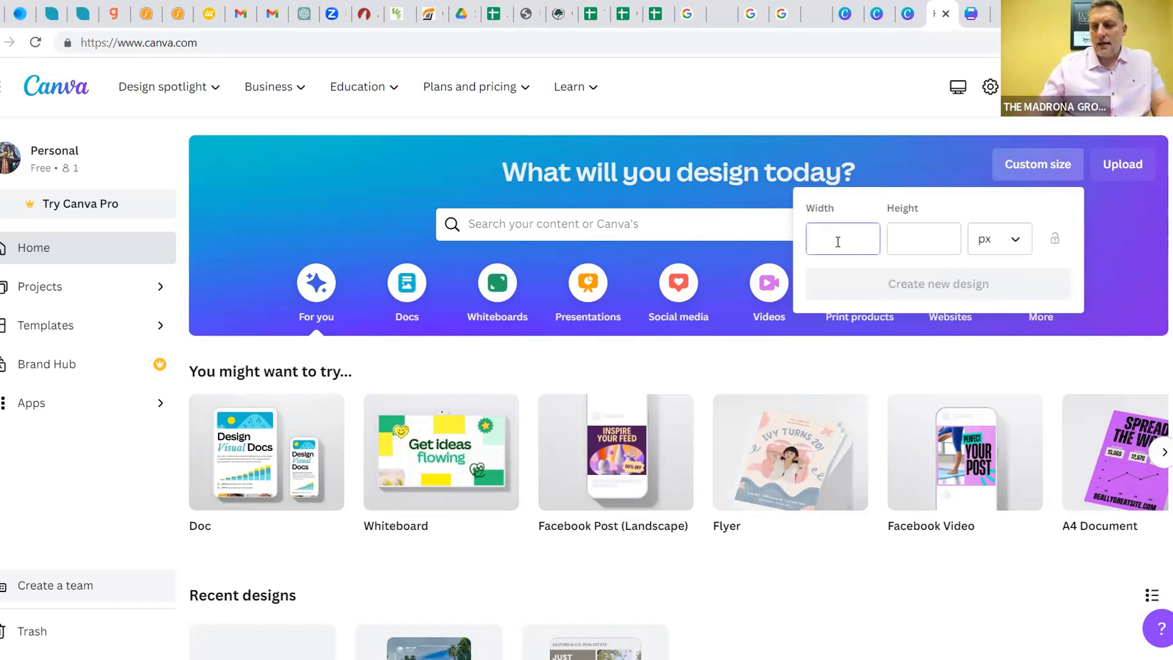
pyautogui.write('300')
pyautogui.press('Tab')
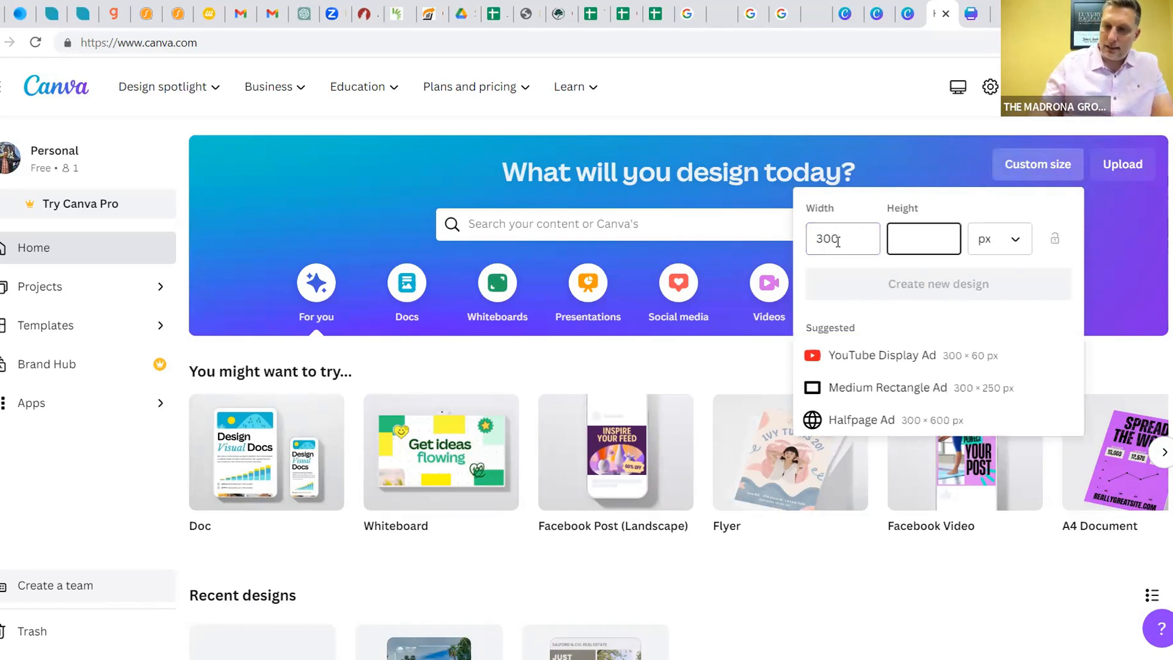
pyautogui.write('200')
pyautogui.press('Tab')
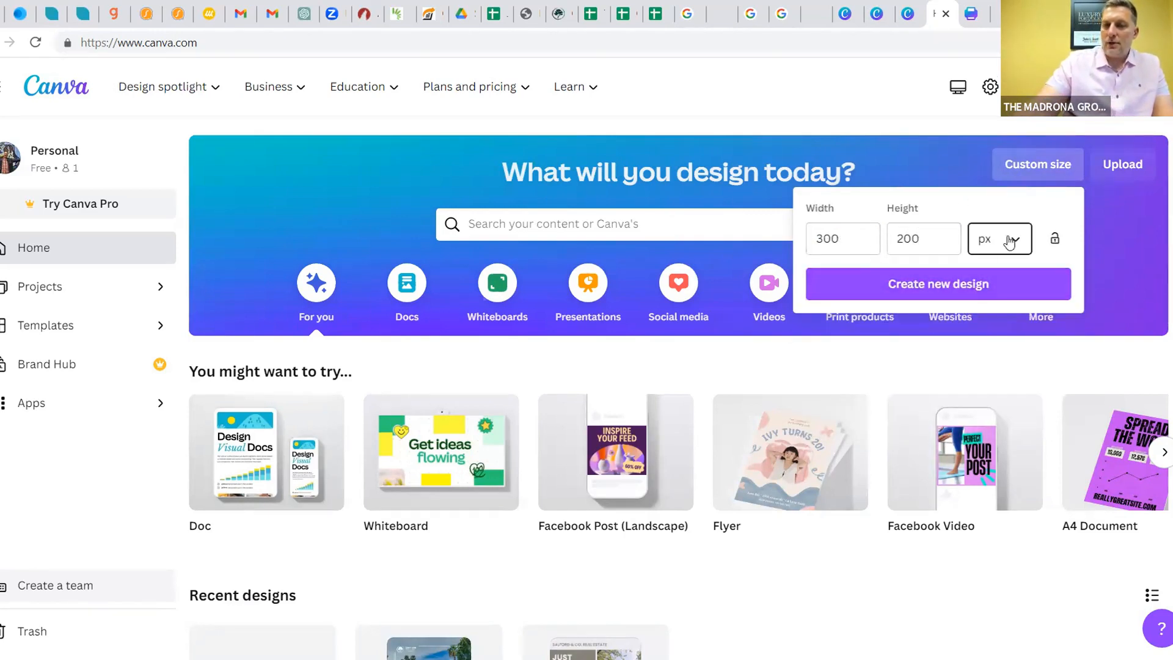
pyautogui.click(923, 284)
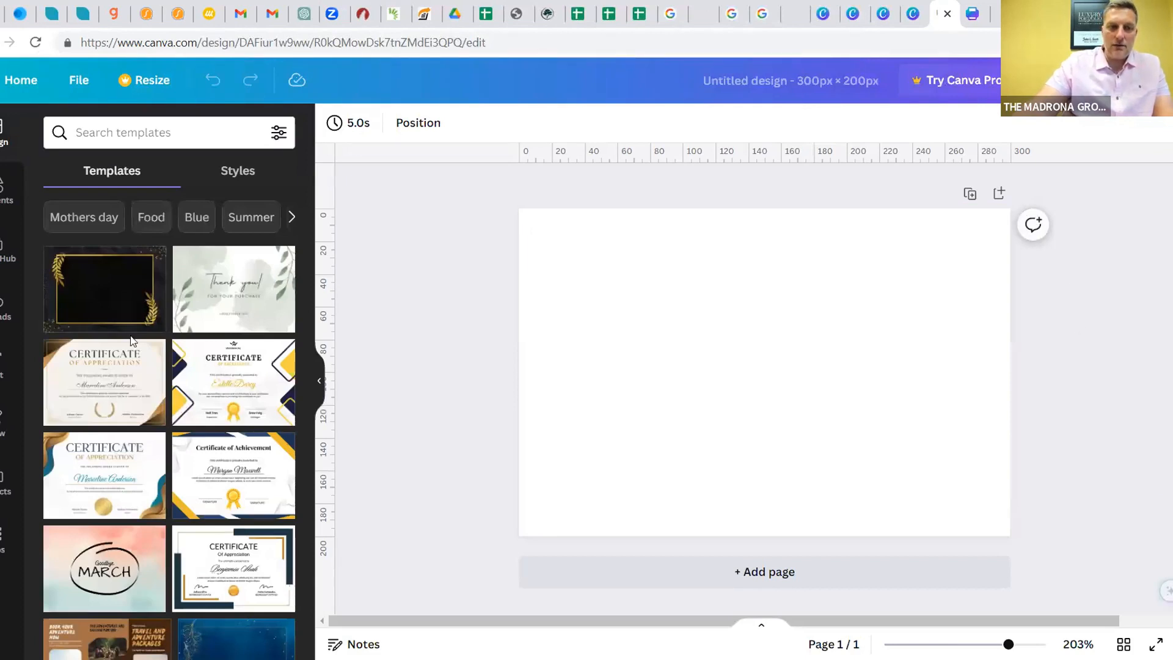
# Add the black John L. Scott Madrona Group logo from the uploads, enlarge it to the full page width and center it vertically
pyautogui.click(6, 308)
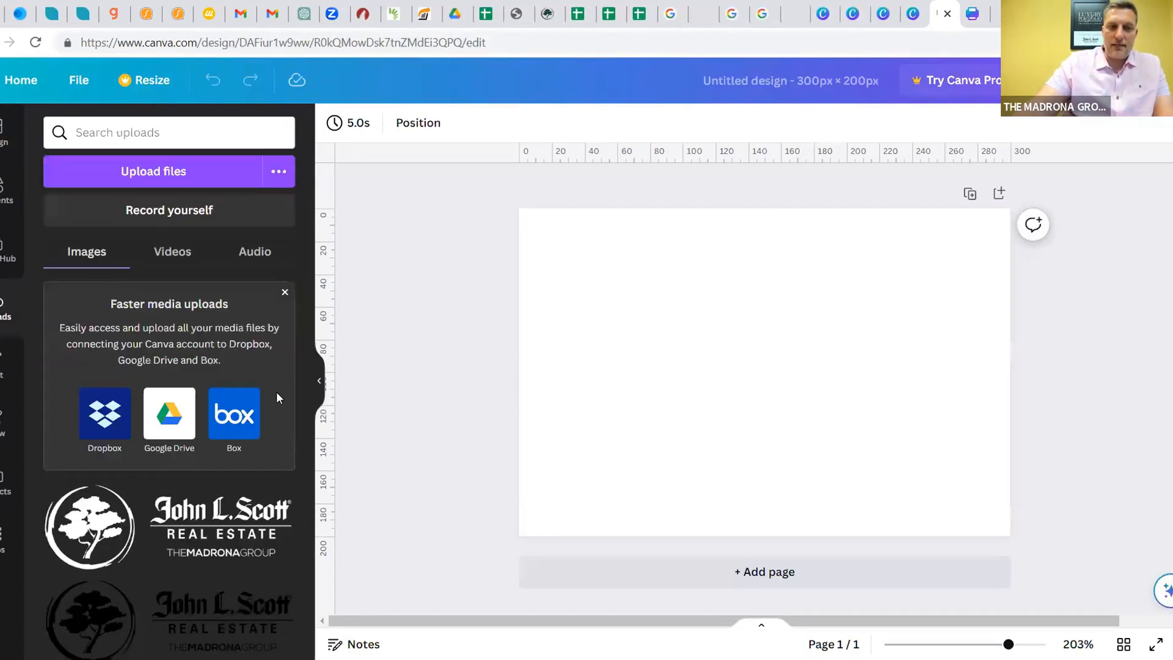
pyautogui.moveTo(624, 361); pyautogui.dragTo(604, 366)
pyautogui.moveTo(912, 445); pyautogui.dragTo(1011, 480)
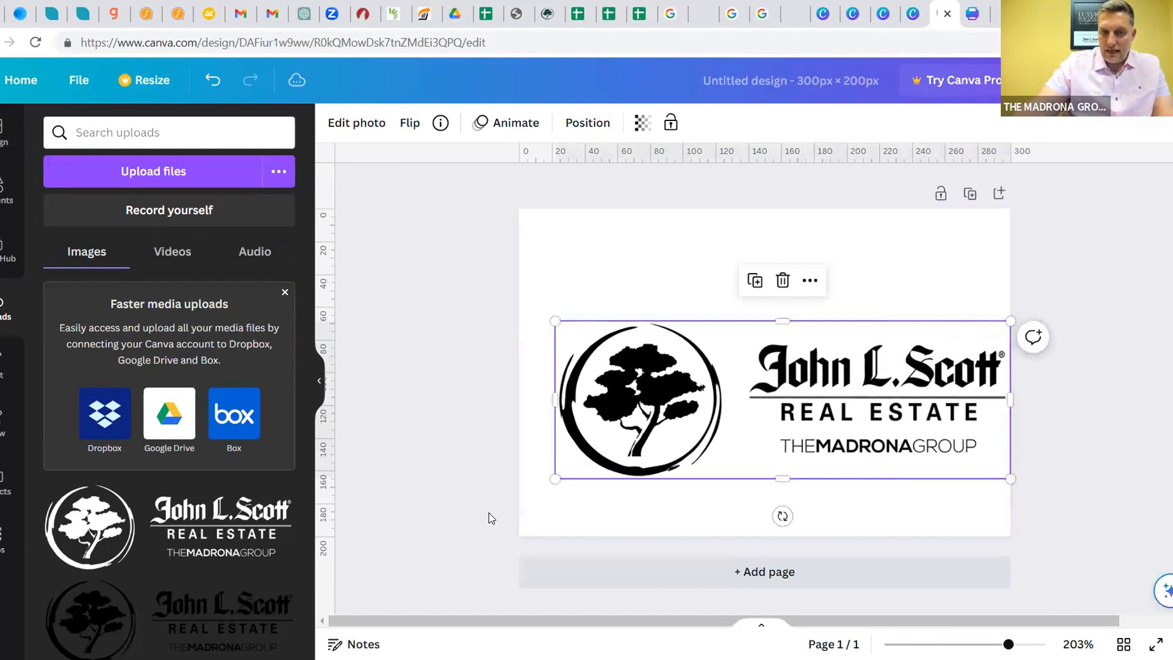
pyautogui.moveTo(554, 479); pyautogui.dragTo(518, 490)
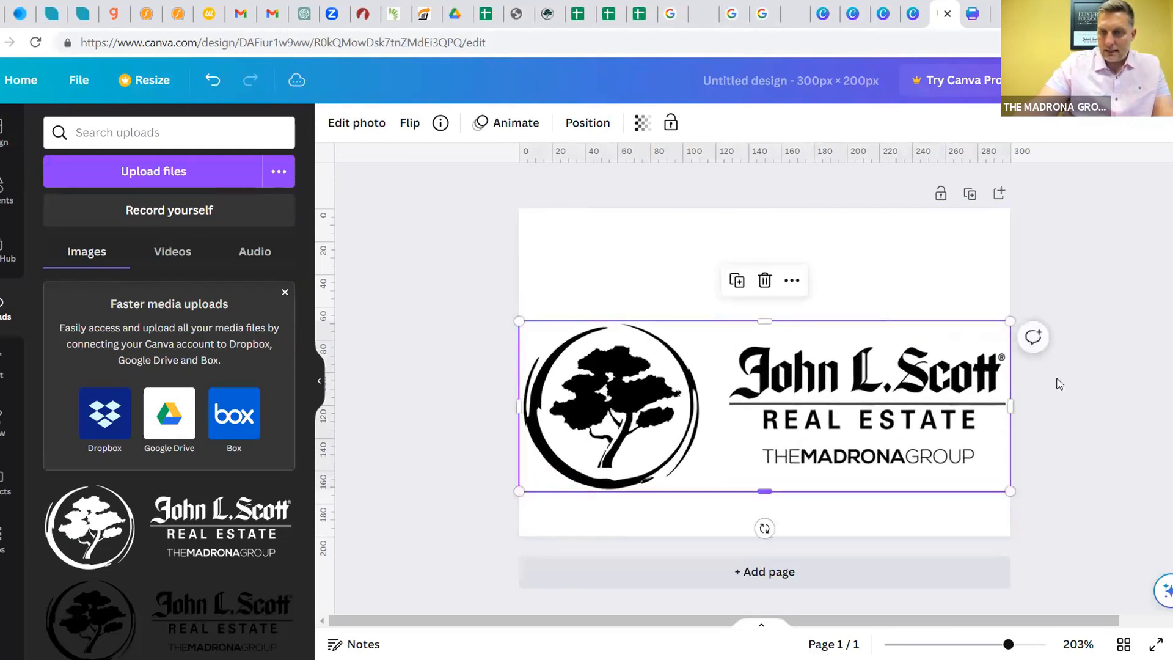
pyautogui.moveTo(653, 400); pyautogui.dragTo(653, 375)
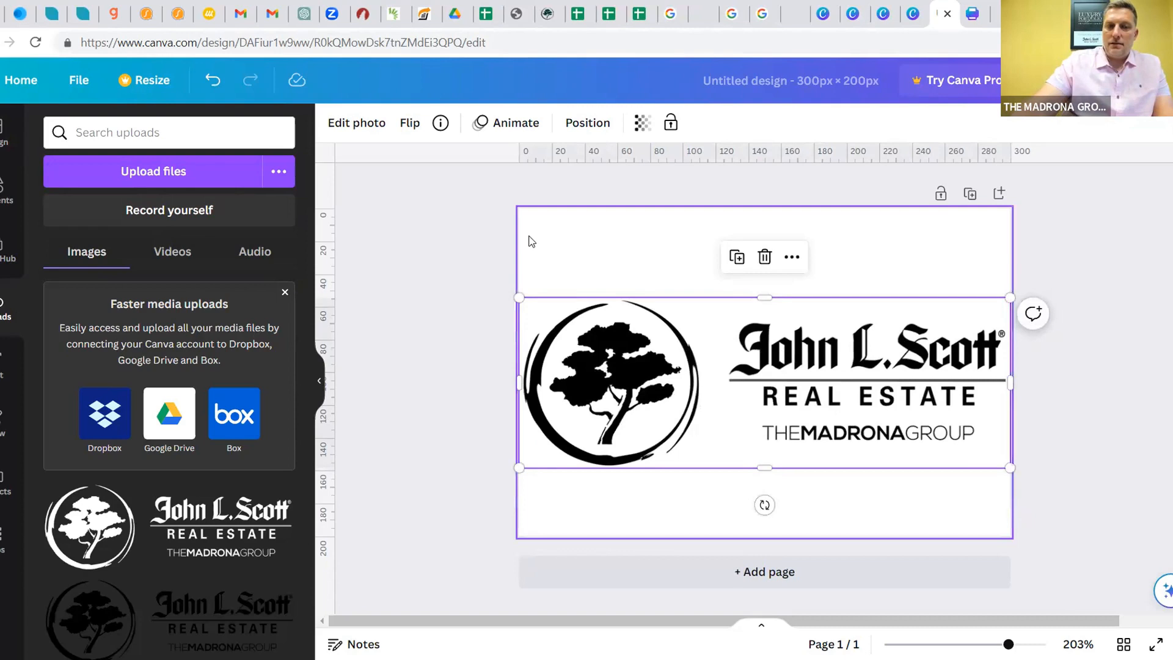
# Examine the page's background color options, including the custom solid-color picker, and the commands available for the blank background
pyautogui.click(576, 240)
pyautogui.click(334, 122)
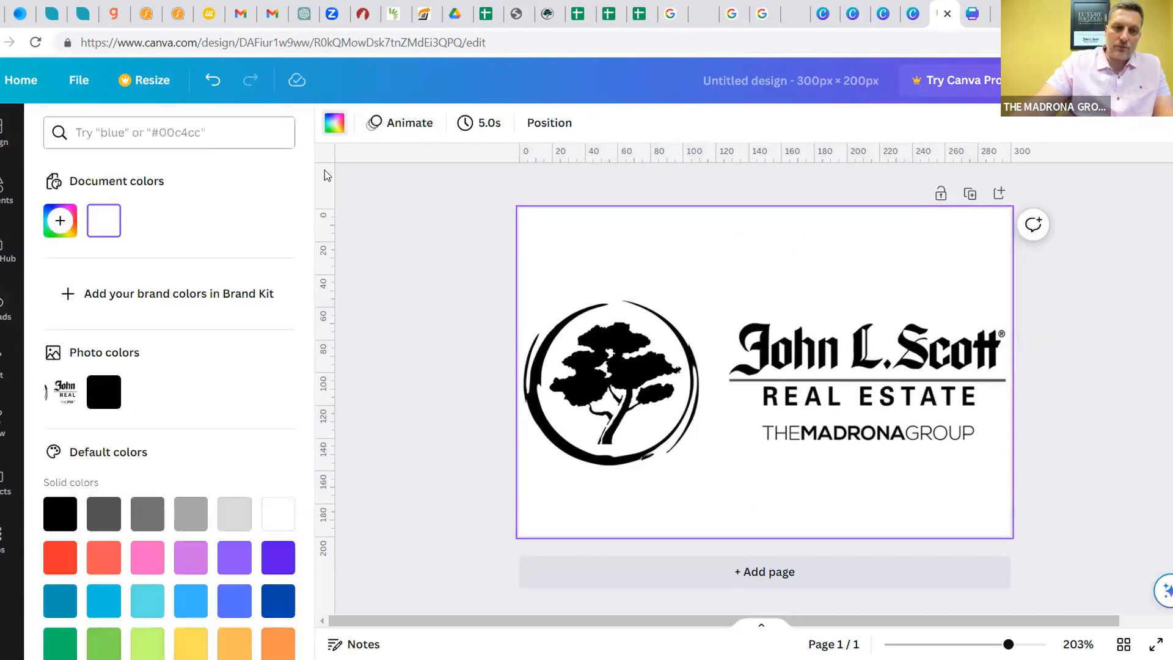
pyautogui.scroll(-4, 149, 379)
pyautogui.scroll(4, 149, 379)
pyautogui.click(74, 221)
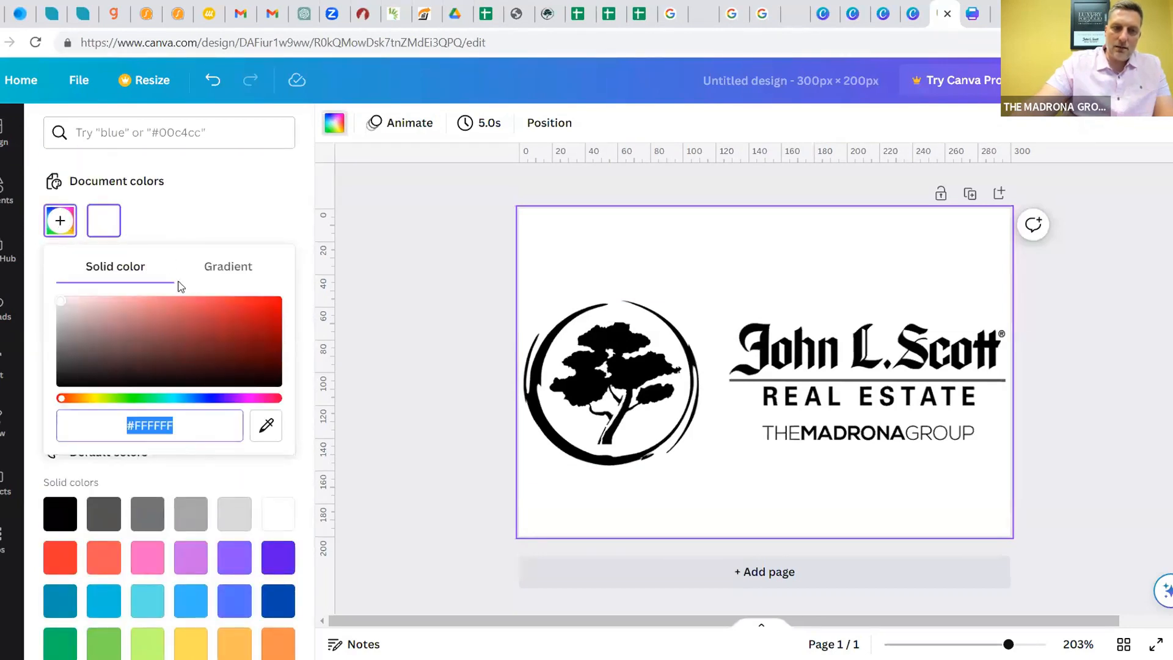
pyautogui.click(193, 209)
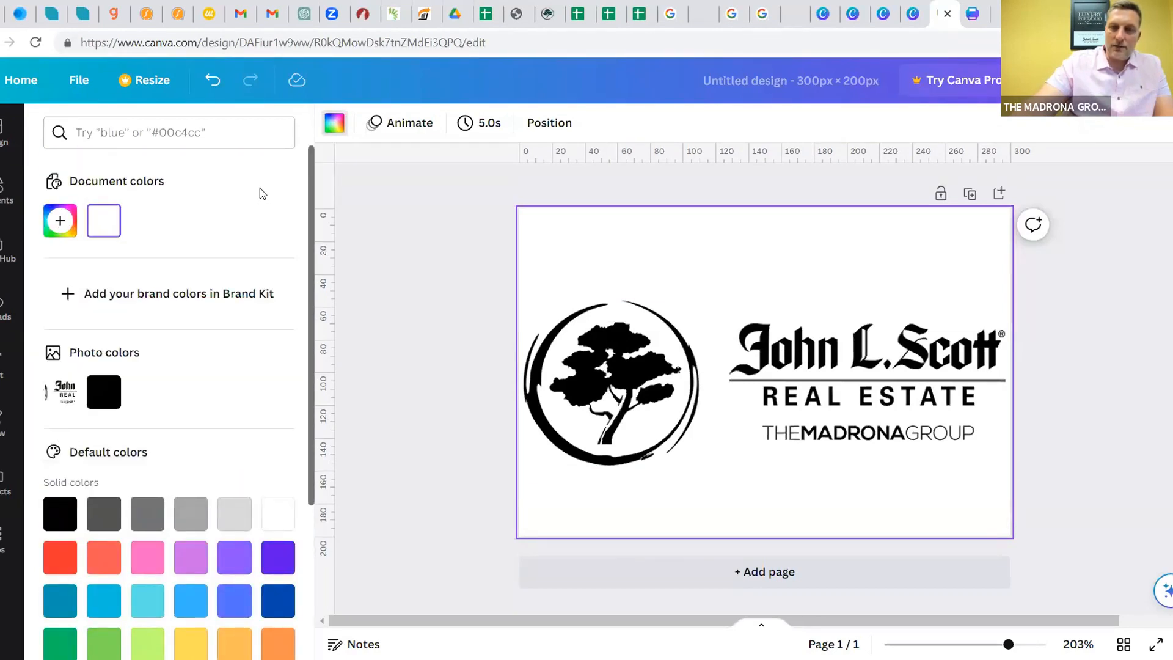
pyautogui.rightClick(556, 230)
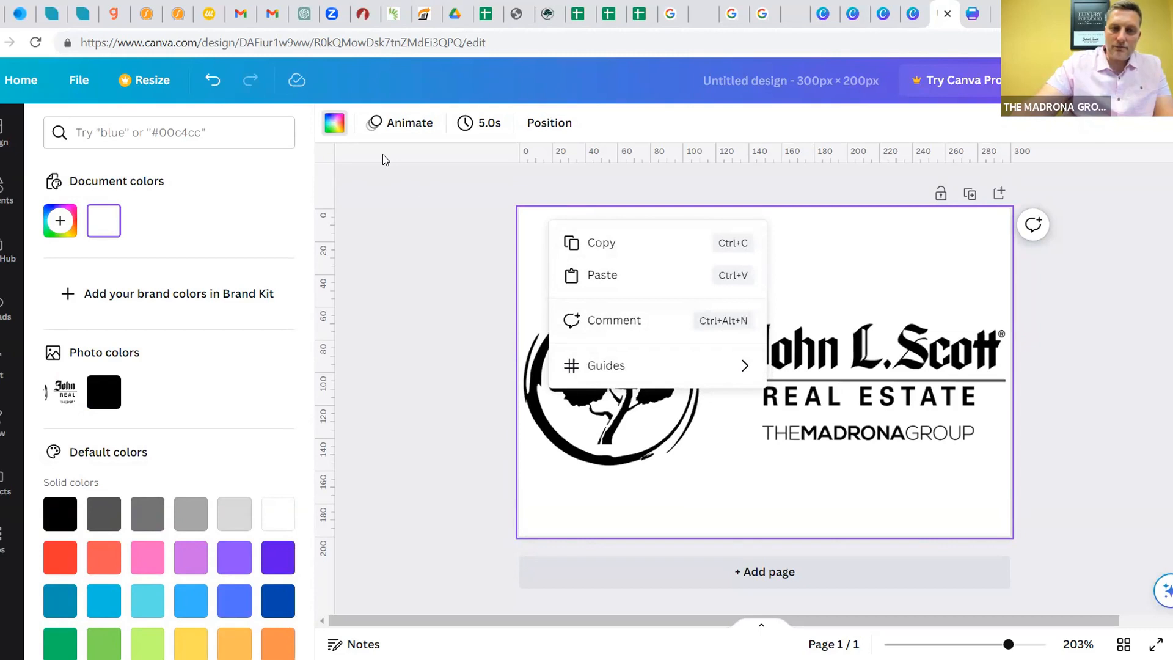
pyautogui.click(624, 242)
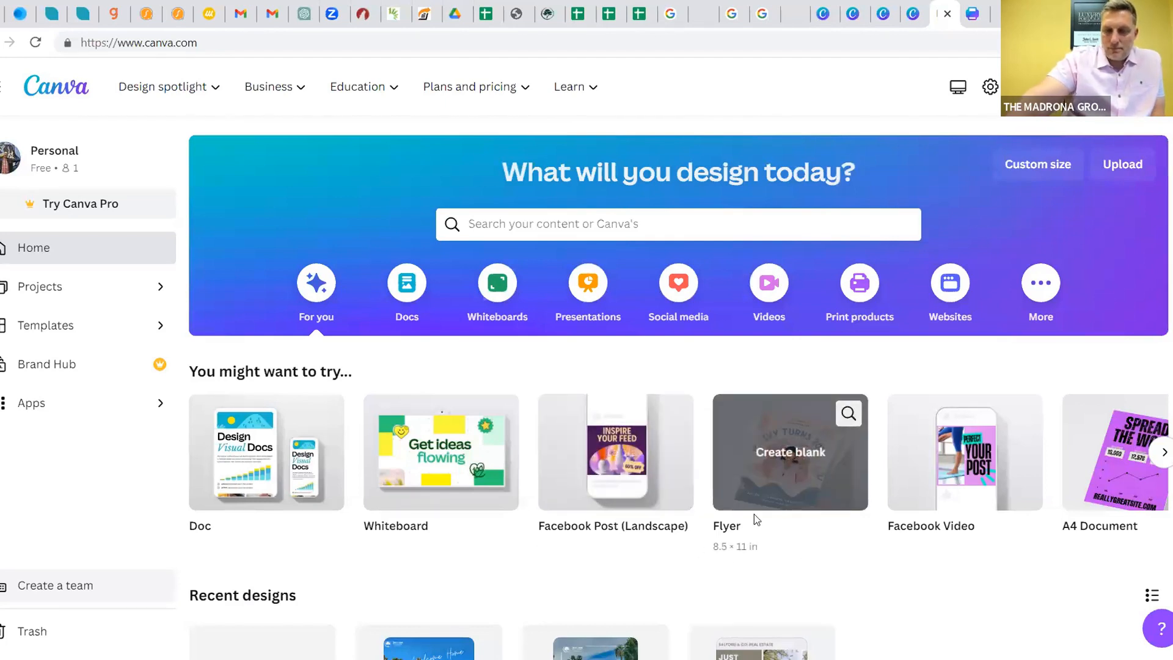
# Look over the recent designs on the Canva home page
pyautogui.scroll(-3, 761, 351)
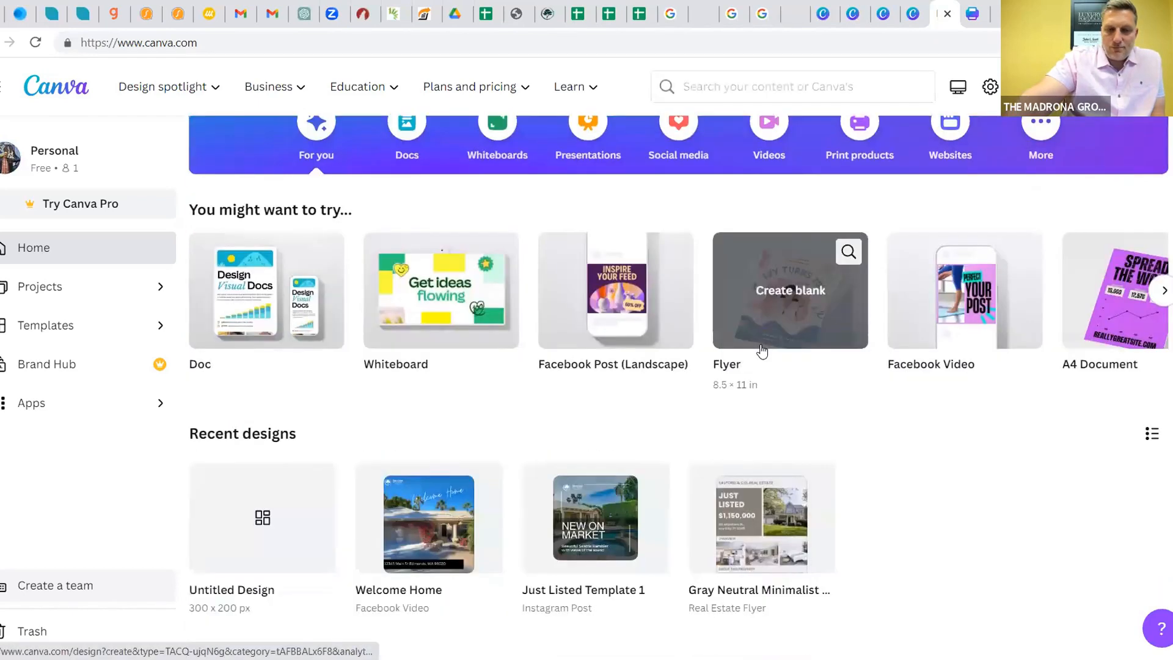
pyautogui.scroll(-1, 848, 435)
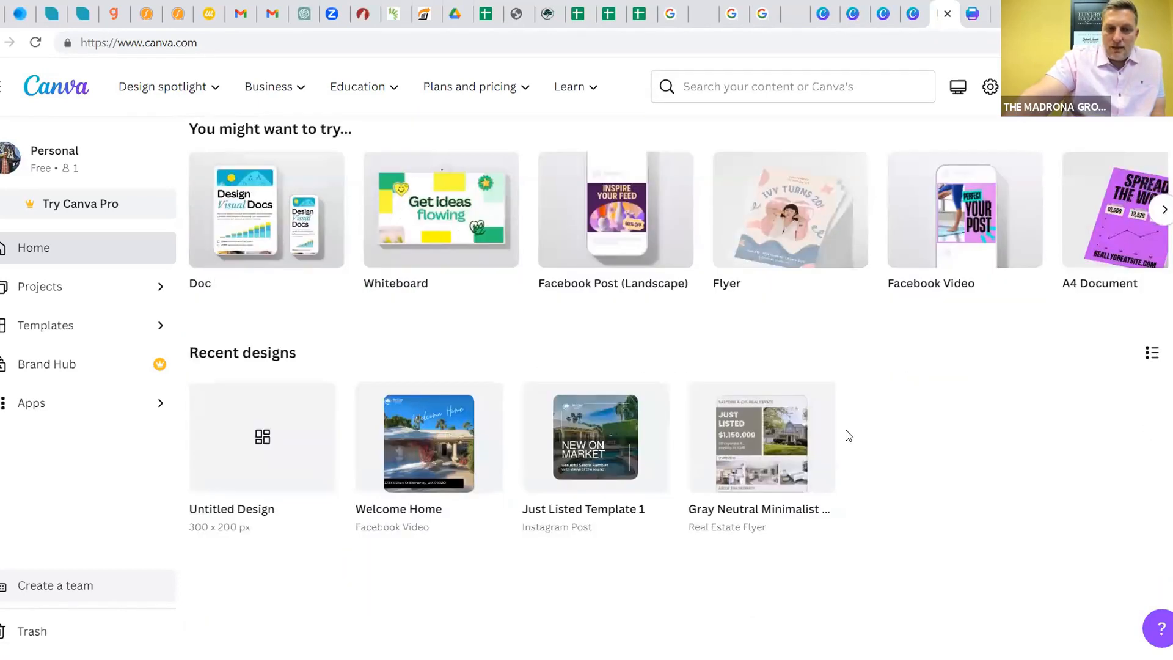